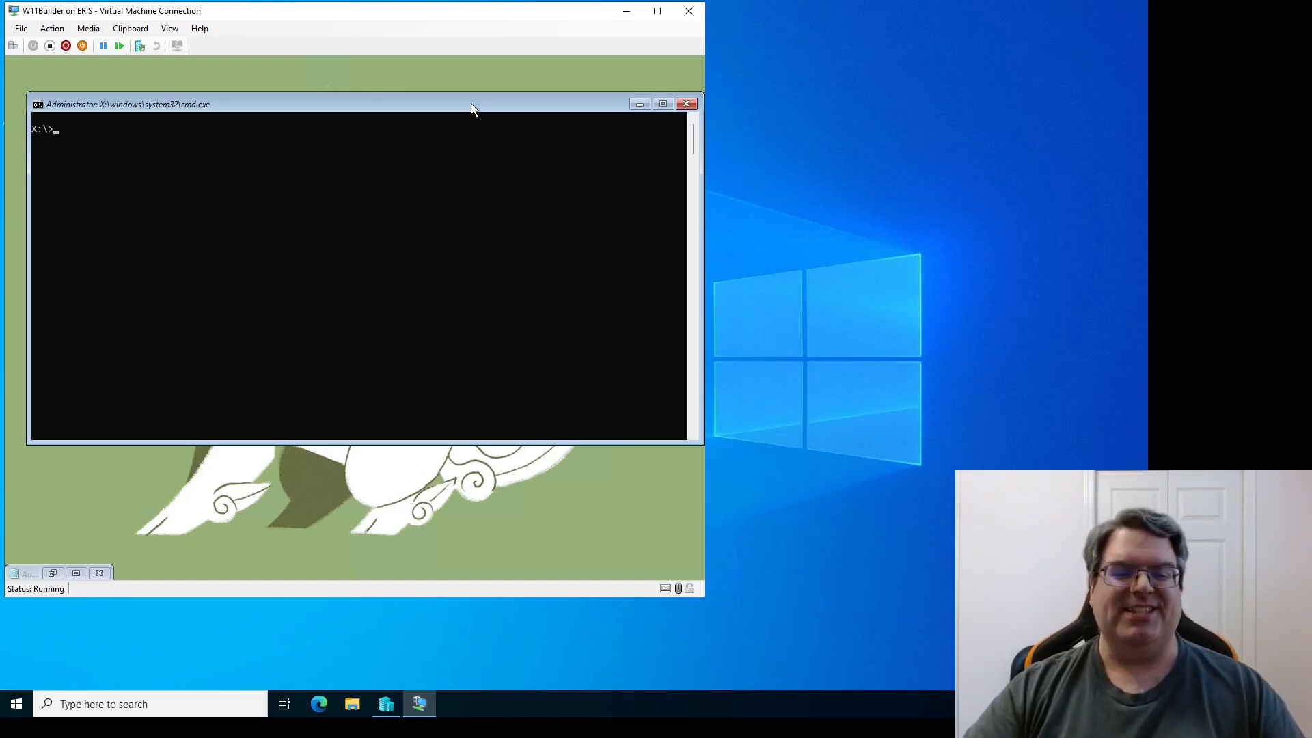
Restore the minimized Autounattend.xml at full window size and examine its windowsPE language, disk partition and WillWipeDisk settings
click(52, 573)
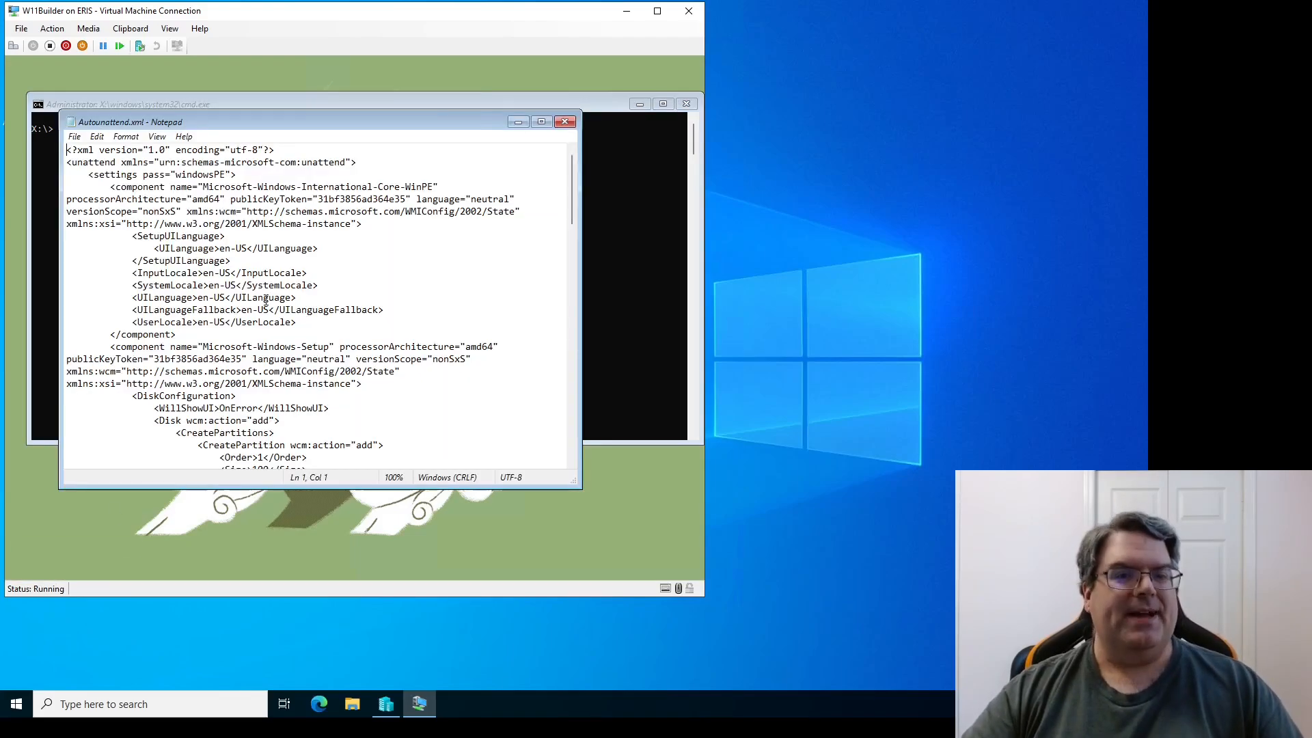
click(540, 123)
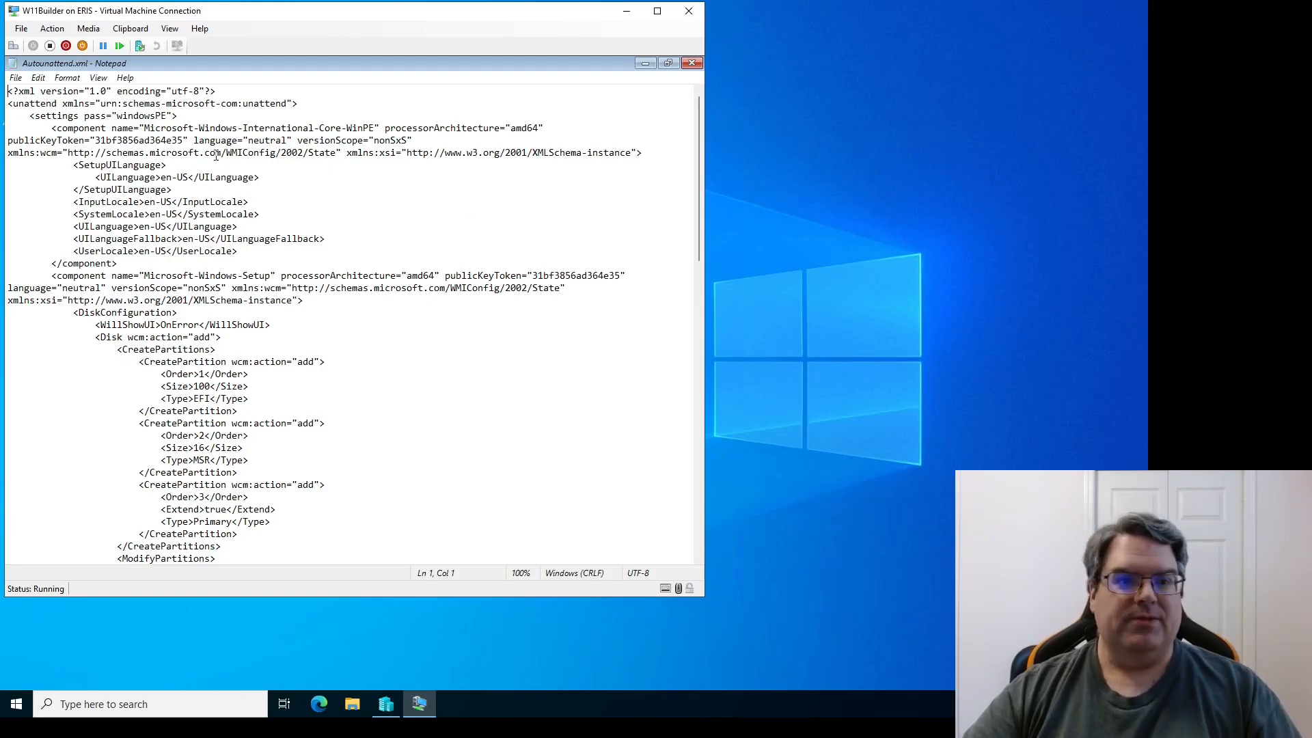
double_click(123, 117)
click(191, 120)
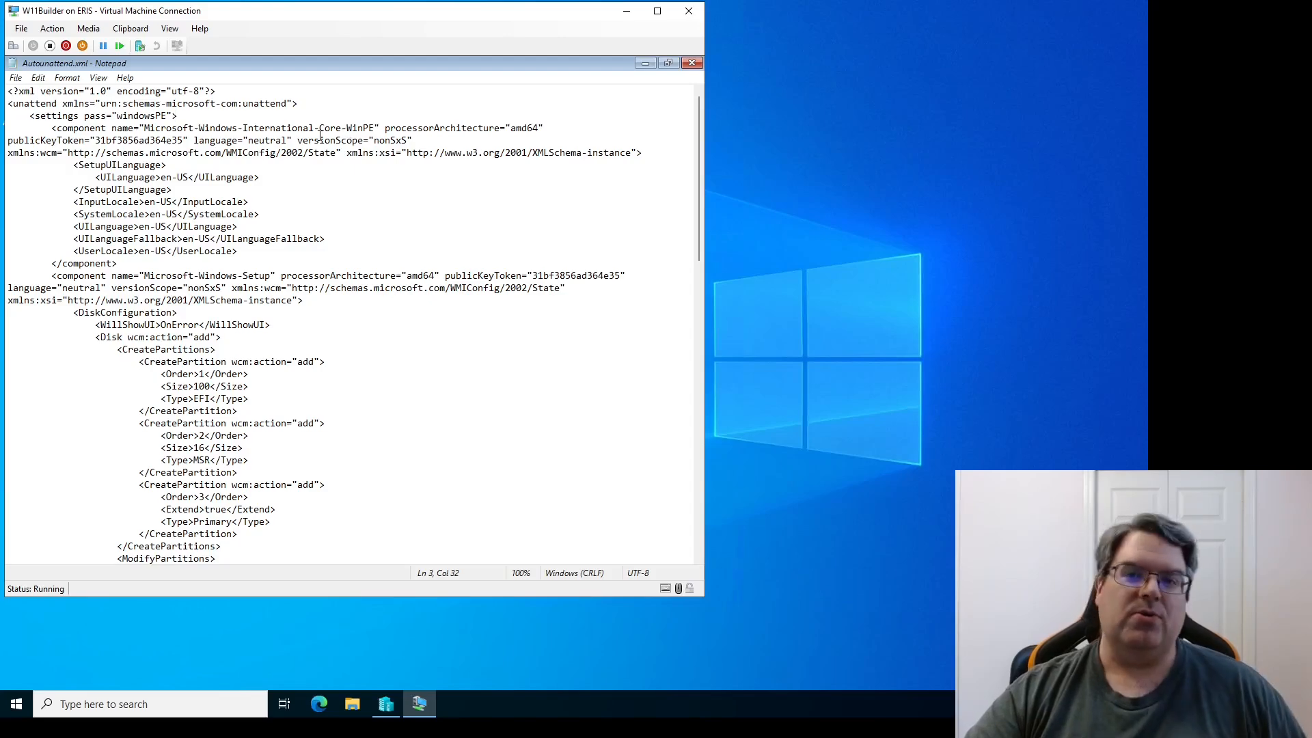
scroll(285, 254, down, 6)
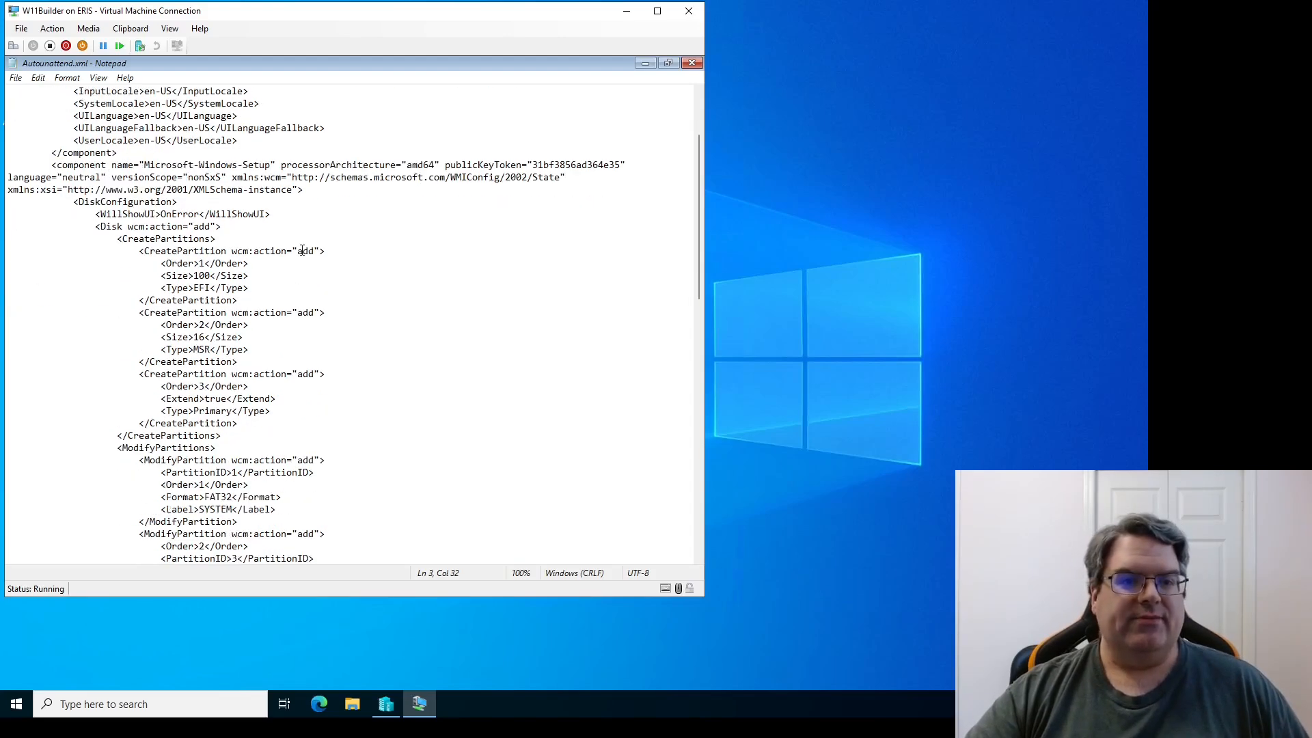
scroll(299, 219, up, 1)
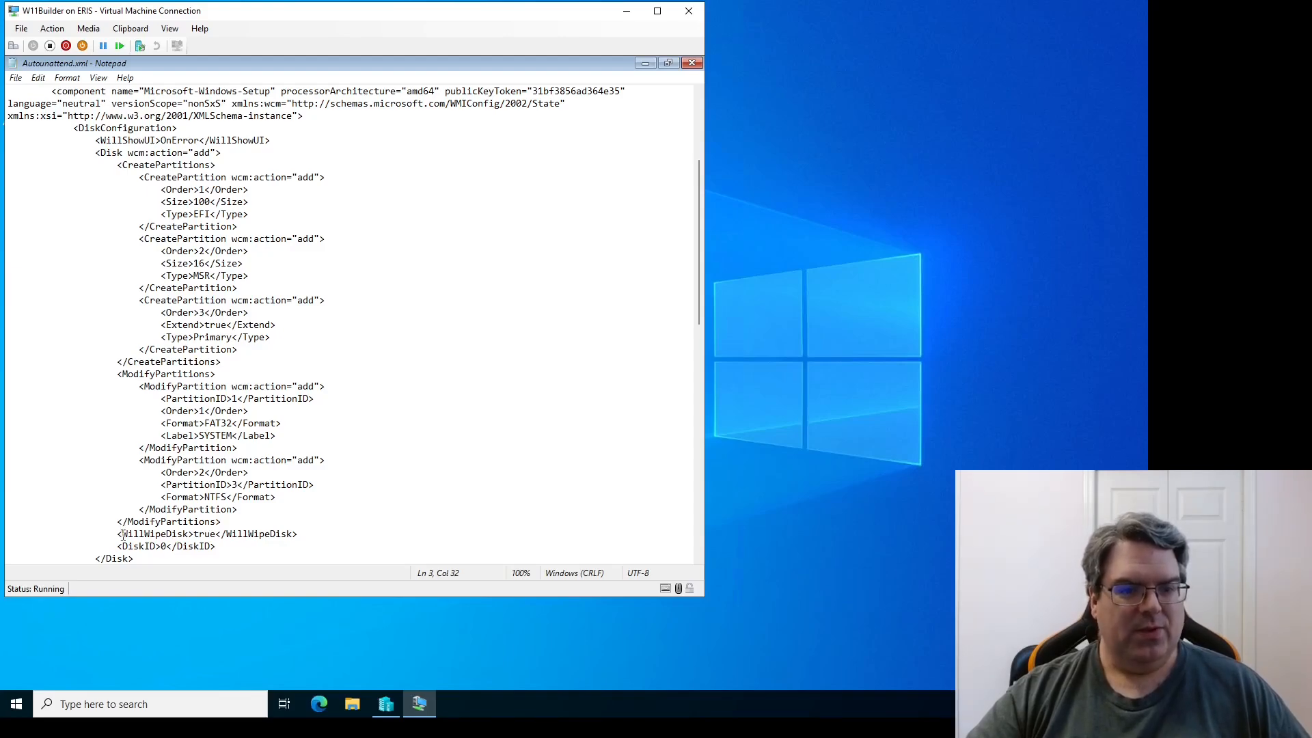
drag(130, 537, 213, 537)
click(243, 539)
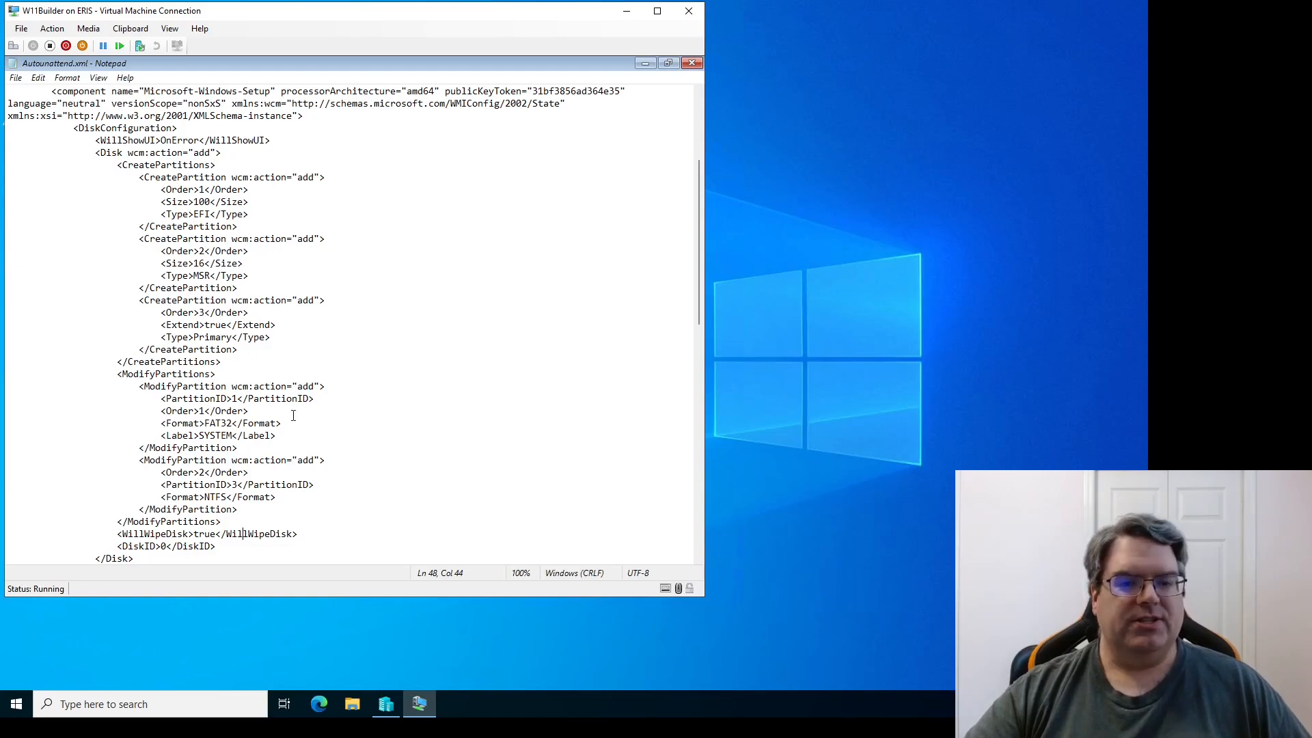
Examine the image, product key, specialize and Reseal mode settings in Autounattend.xml, and close the file
scroll(293, 416, down, 13)
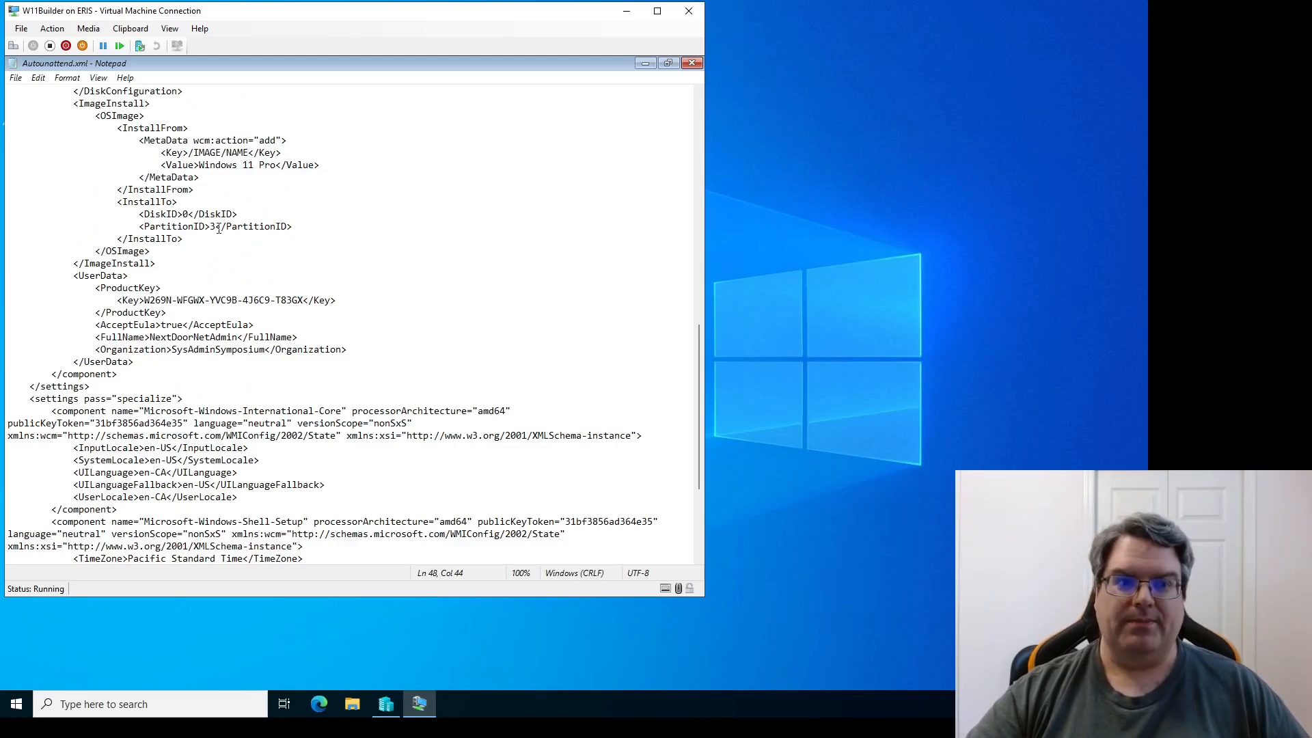
drag(144, 300, 306, 300)
click(344, 300)
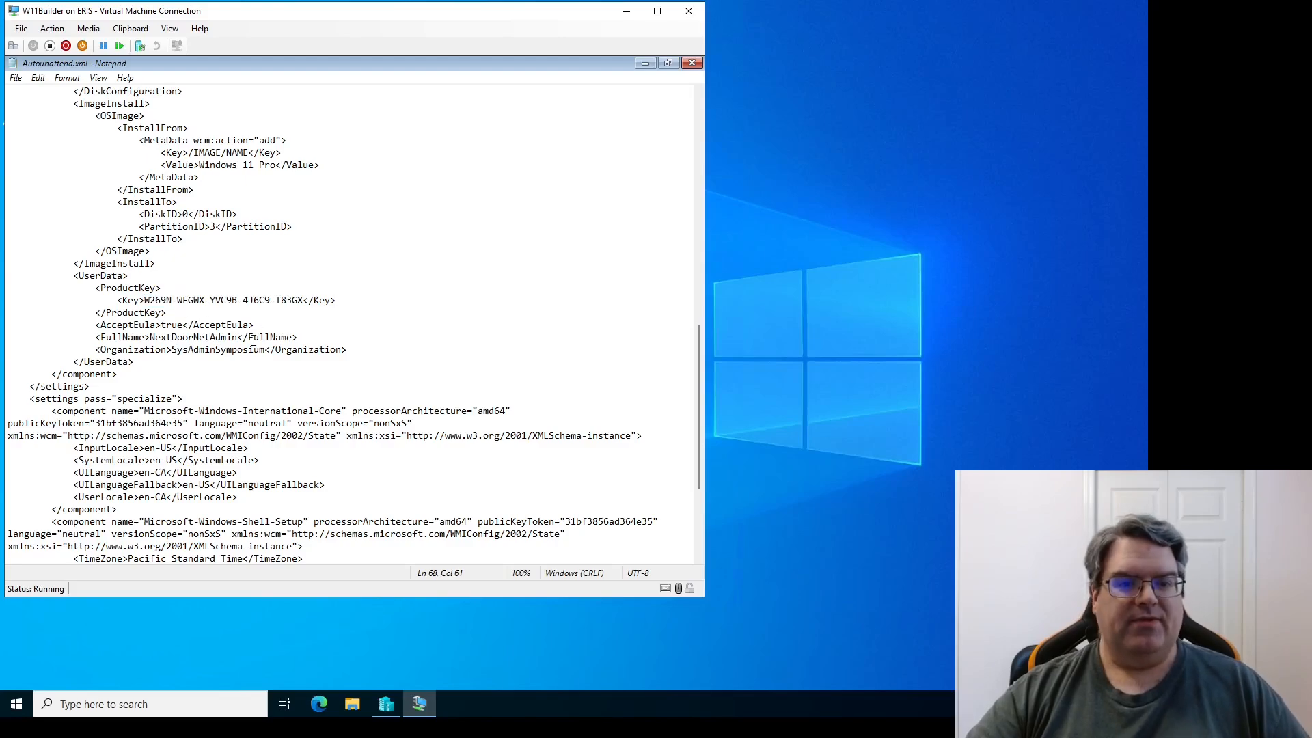
scroll(225, 340, down, 2)
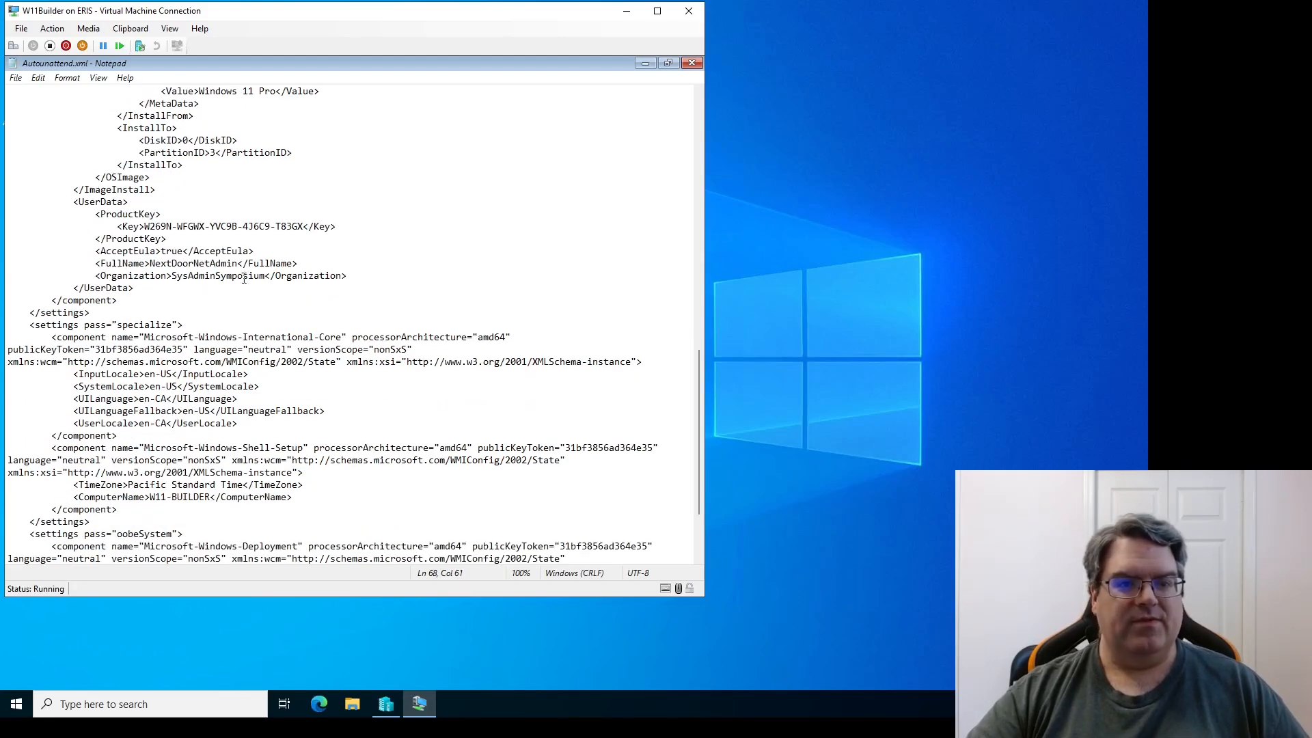
scroll(243, 326, down, 3)
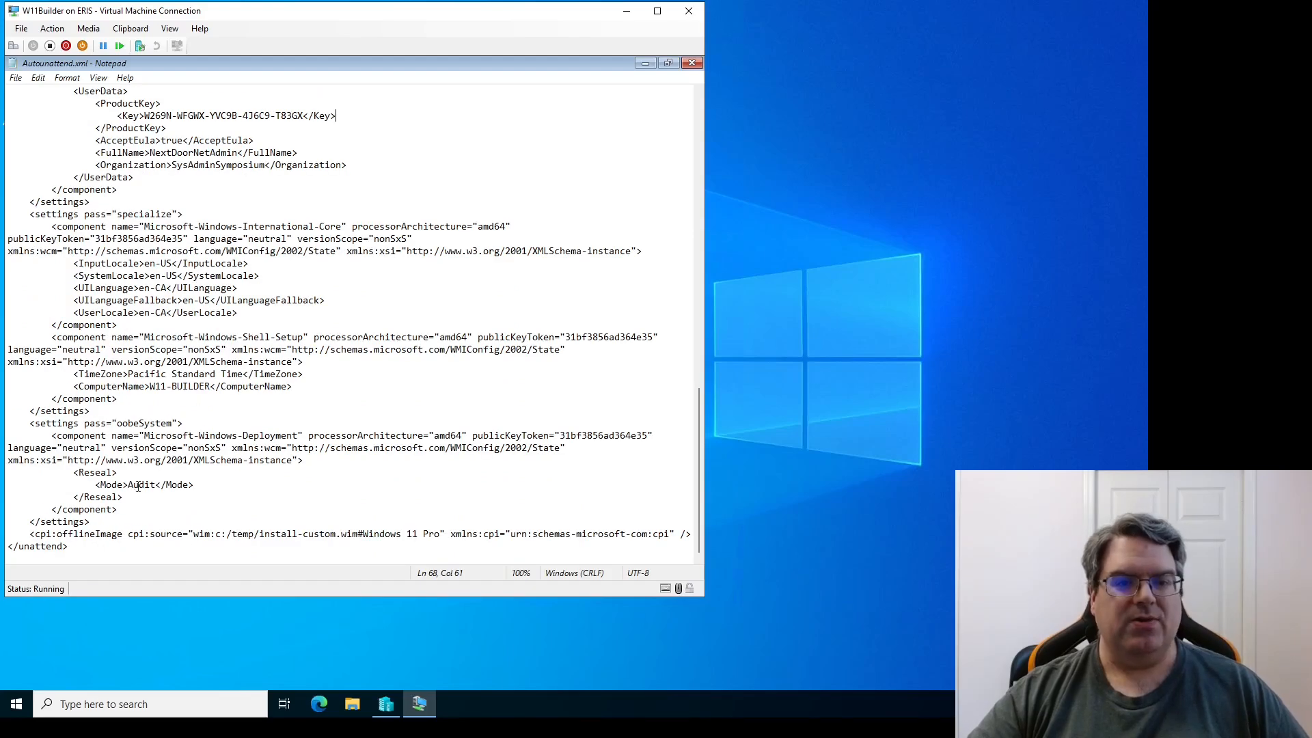
drag(95, 486, 196, 484)
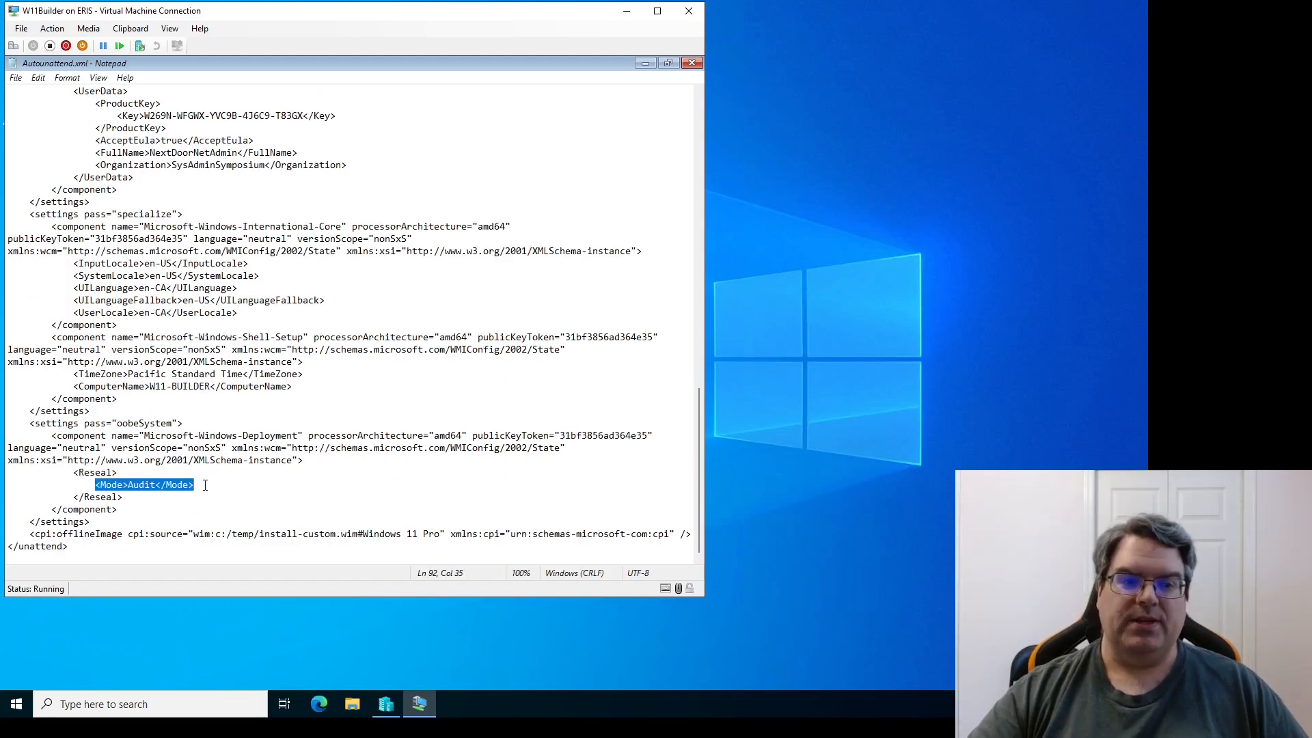
click(205, 486)
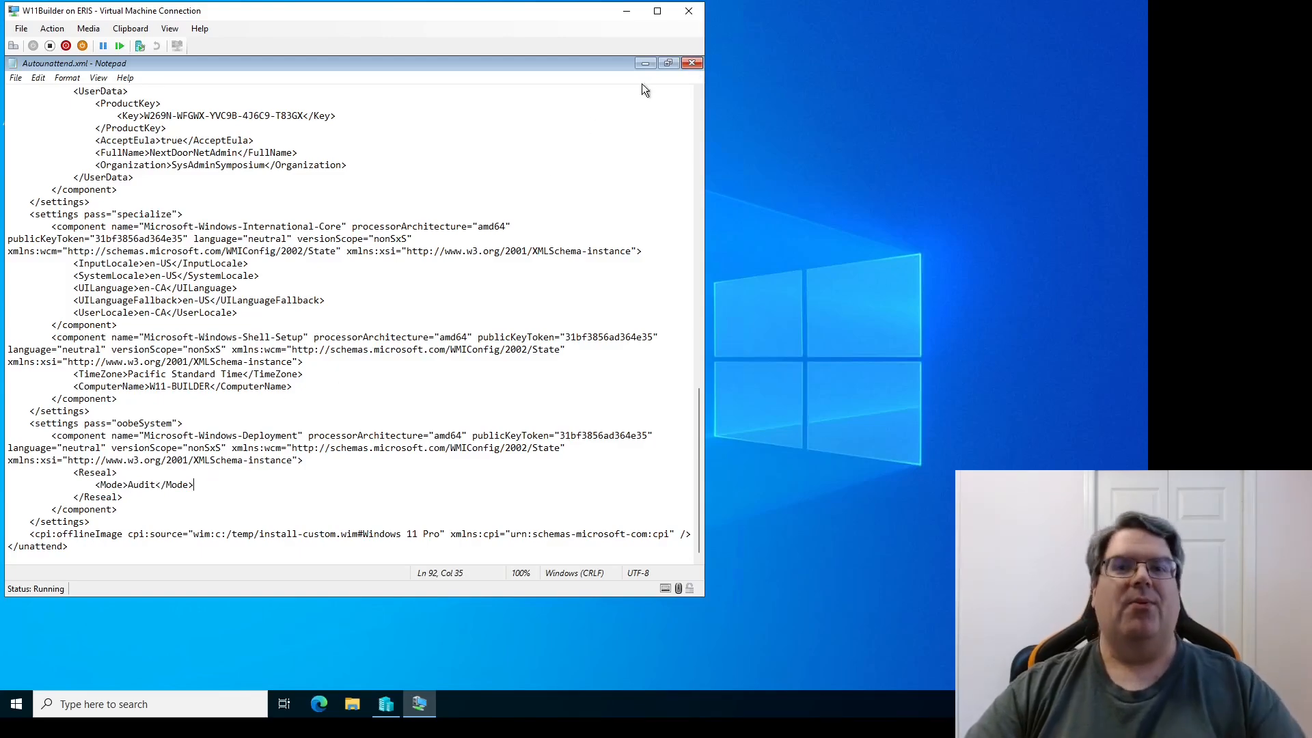
click(691, 64)
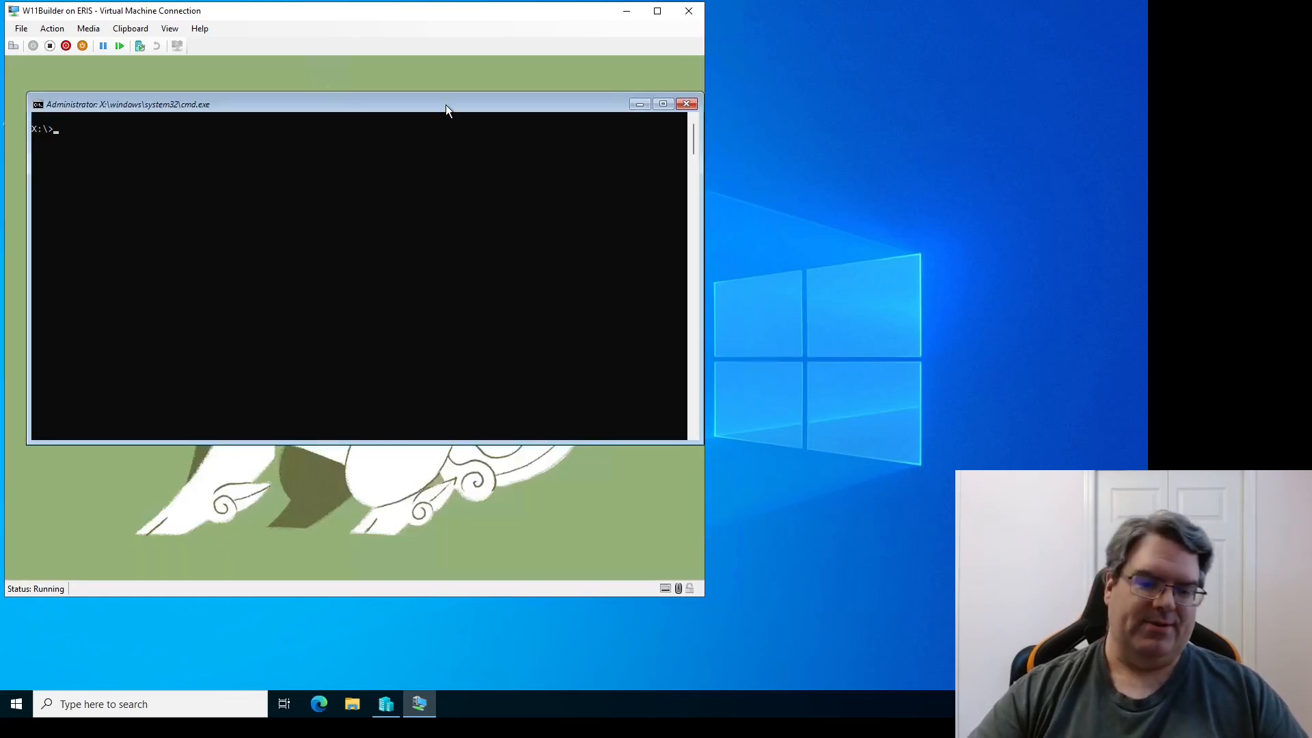
Start the unattended Windows installation with d:\setup.exe /unattend:Z:\Autounattend.xml and minimize the command window
text(d:)
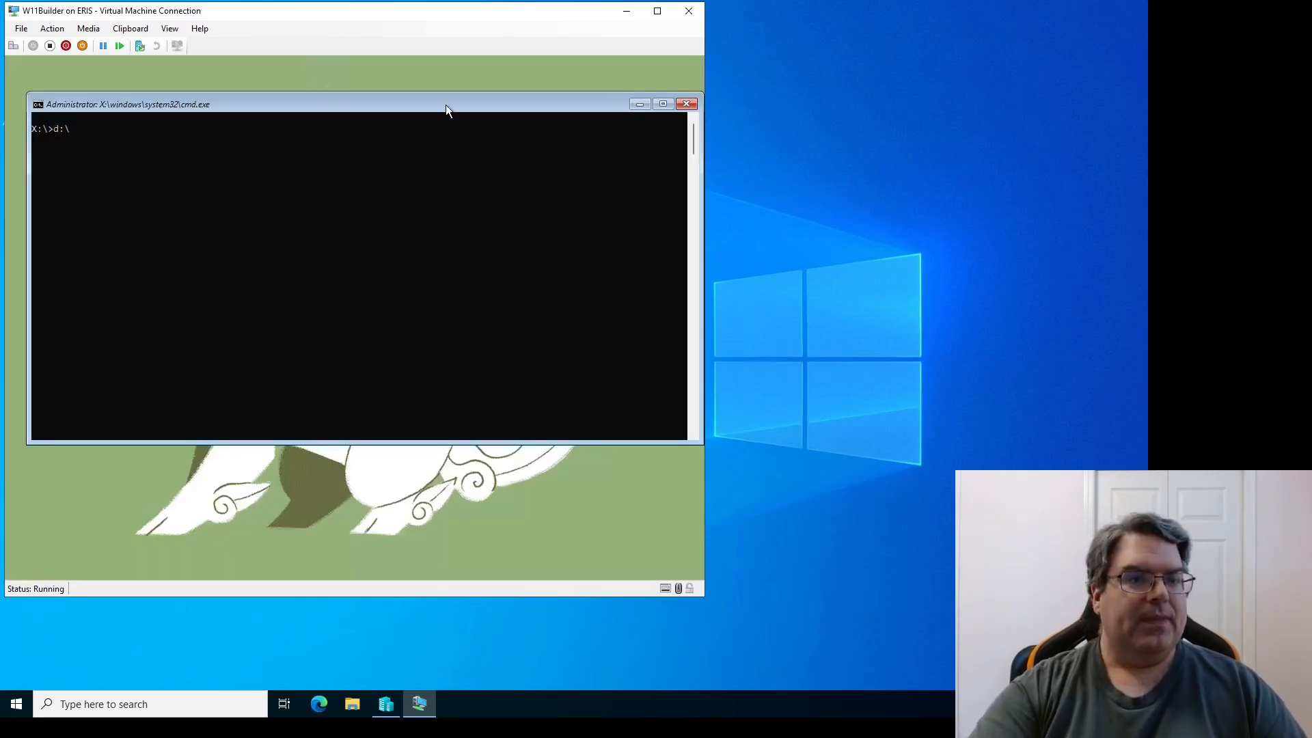
text(\setup.e)
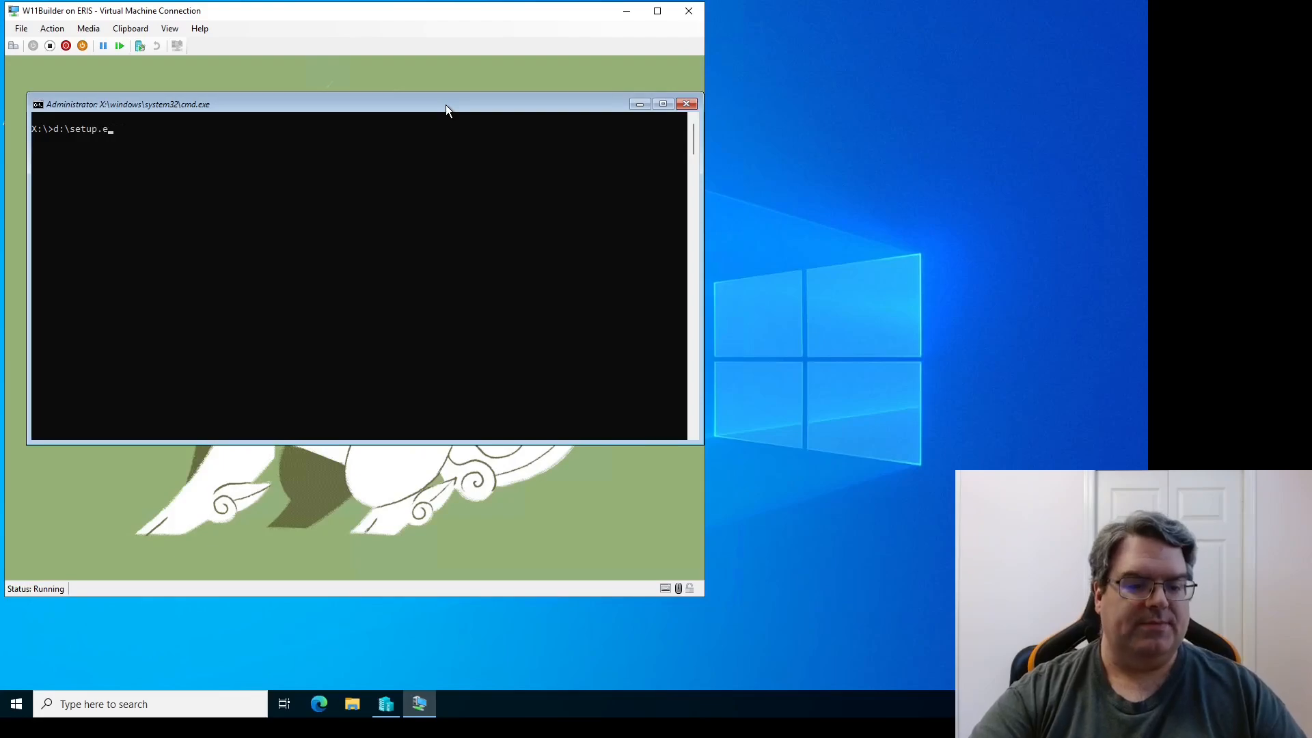
text(xe /unatten)
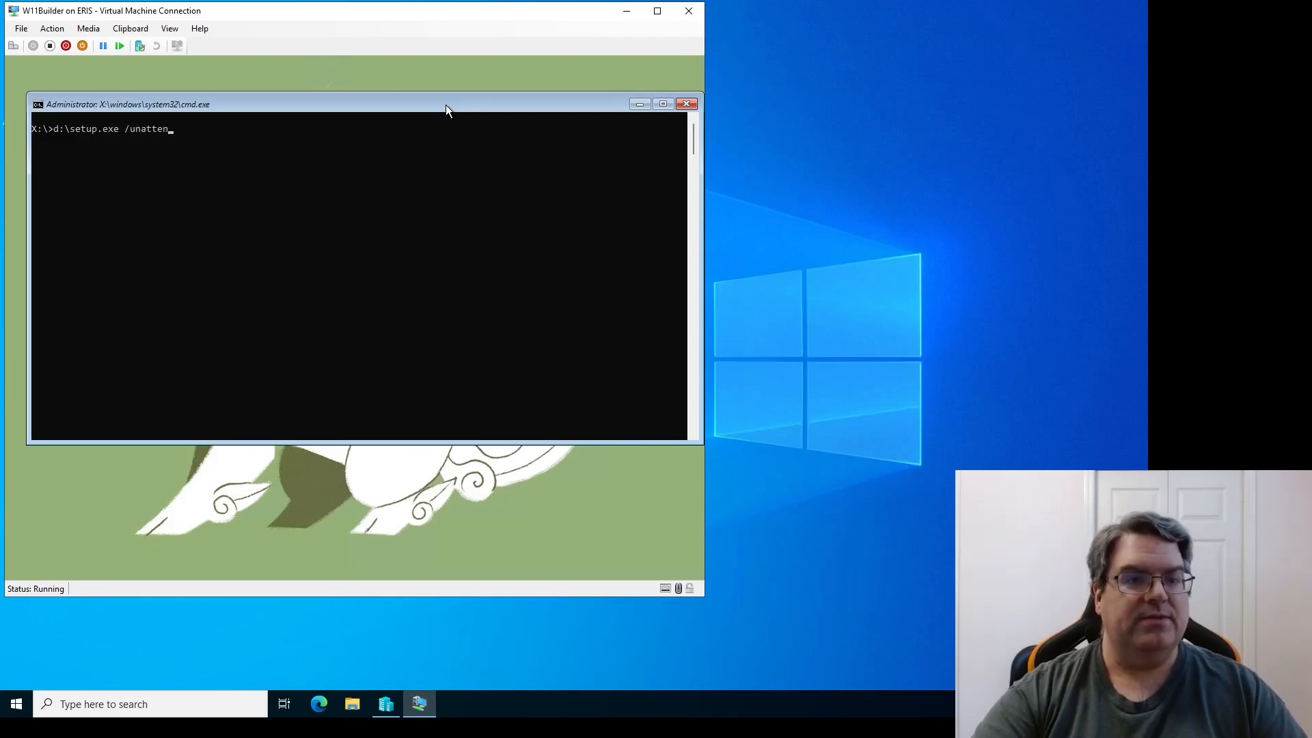
text(d:)
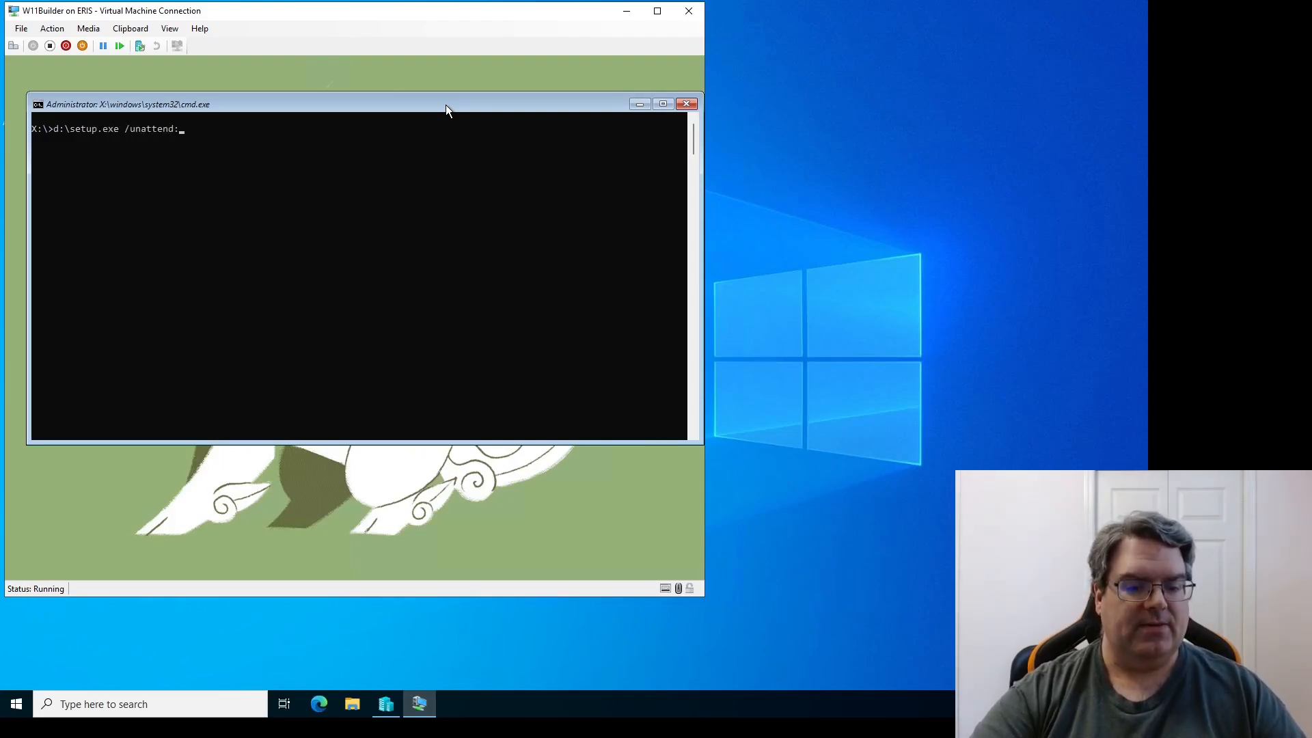
text(Z:)
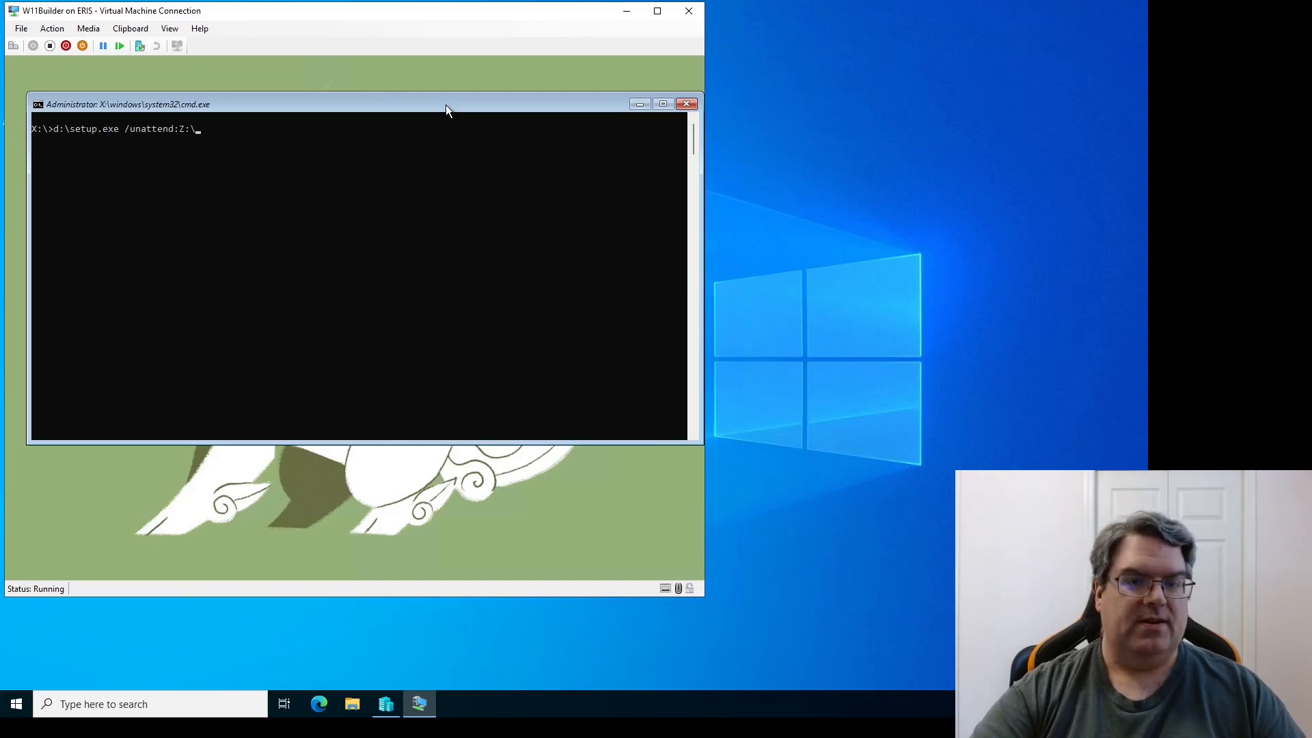
text(\)
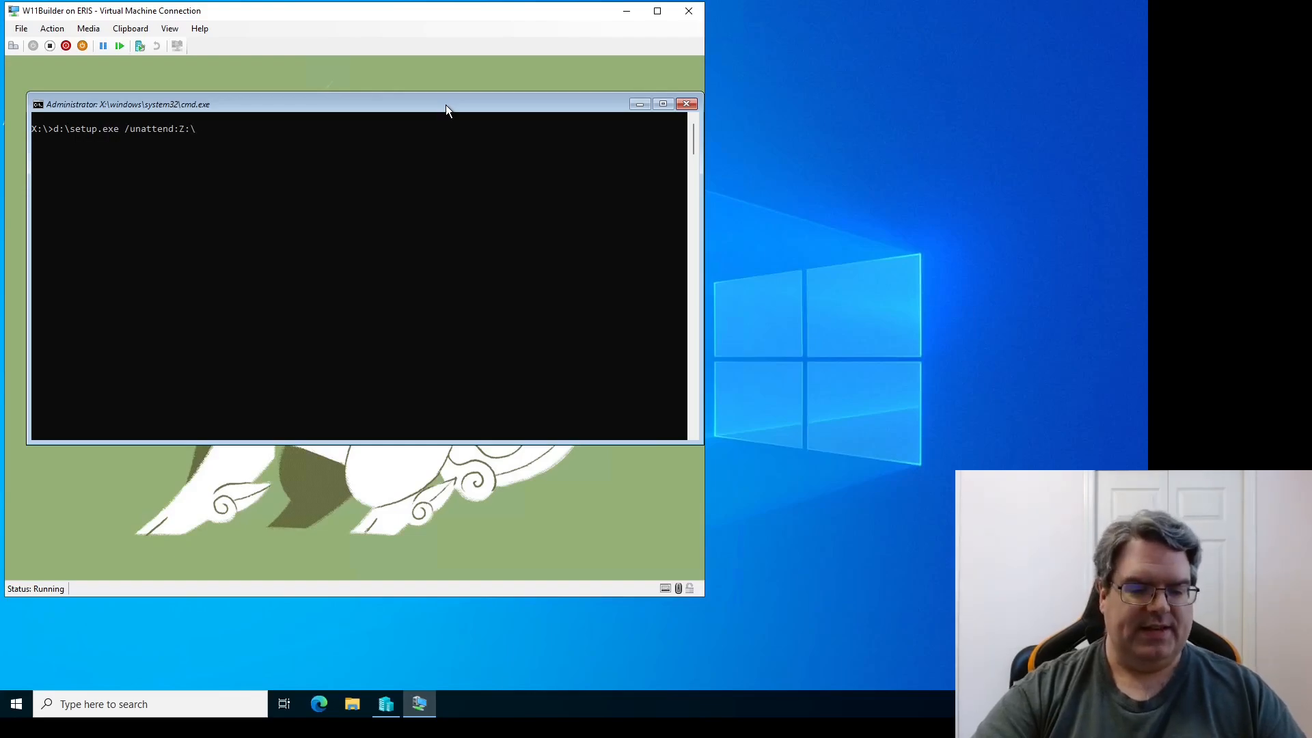
text(Aut)
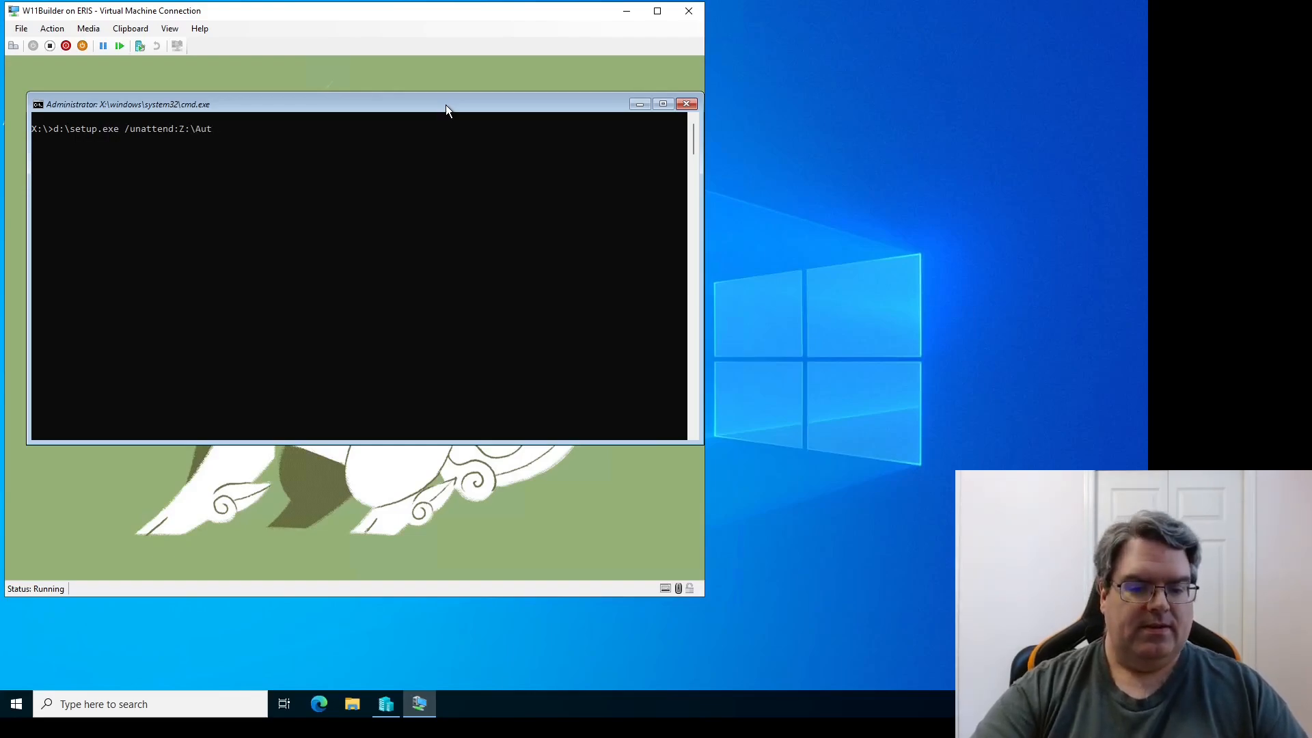
text(oun)
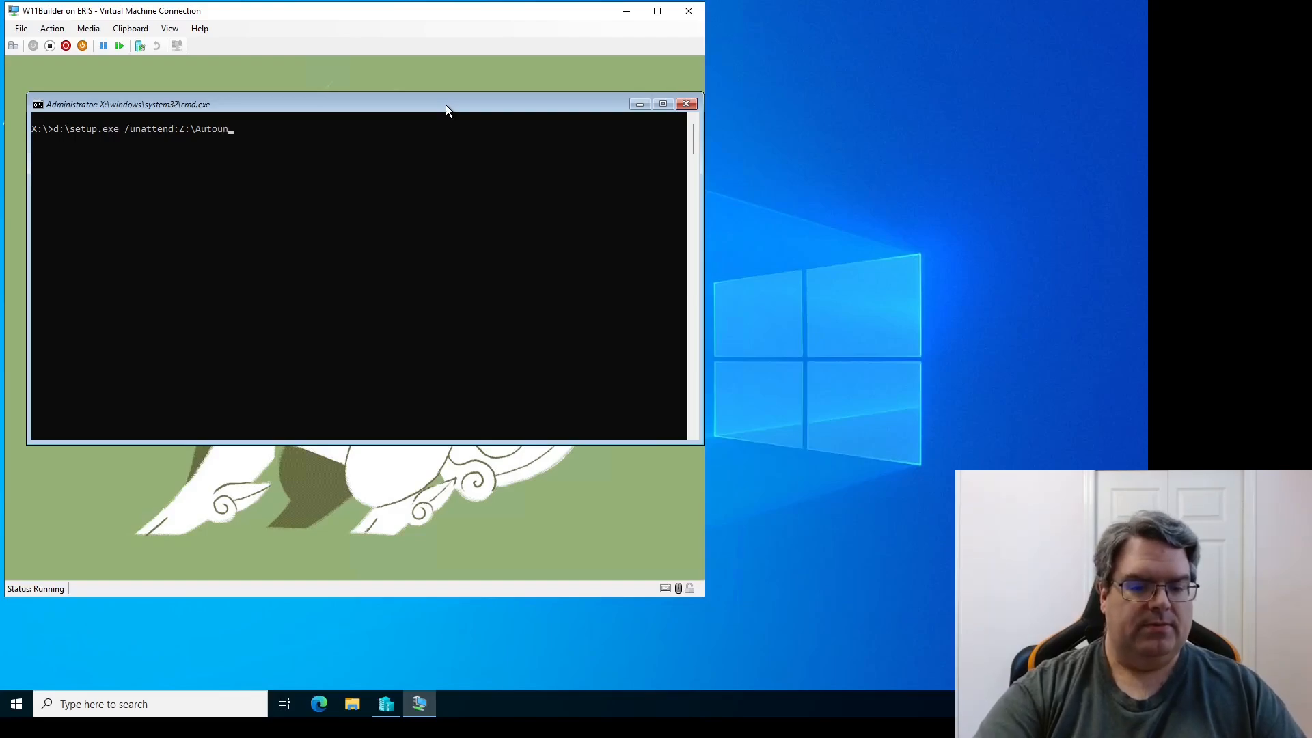
text(attend.xml)
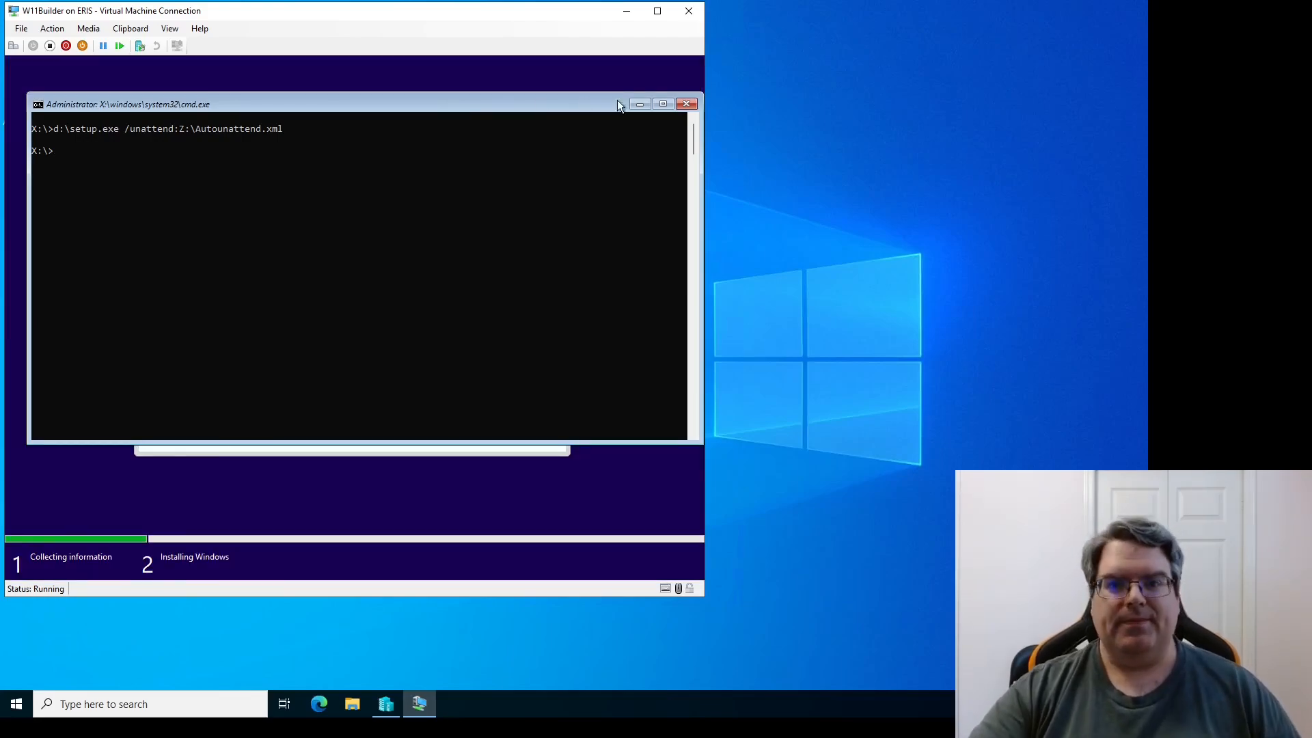
click(639, 104)
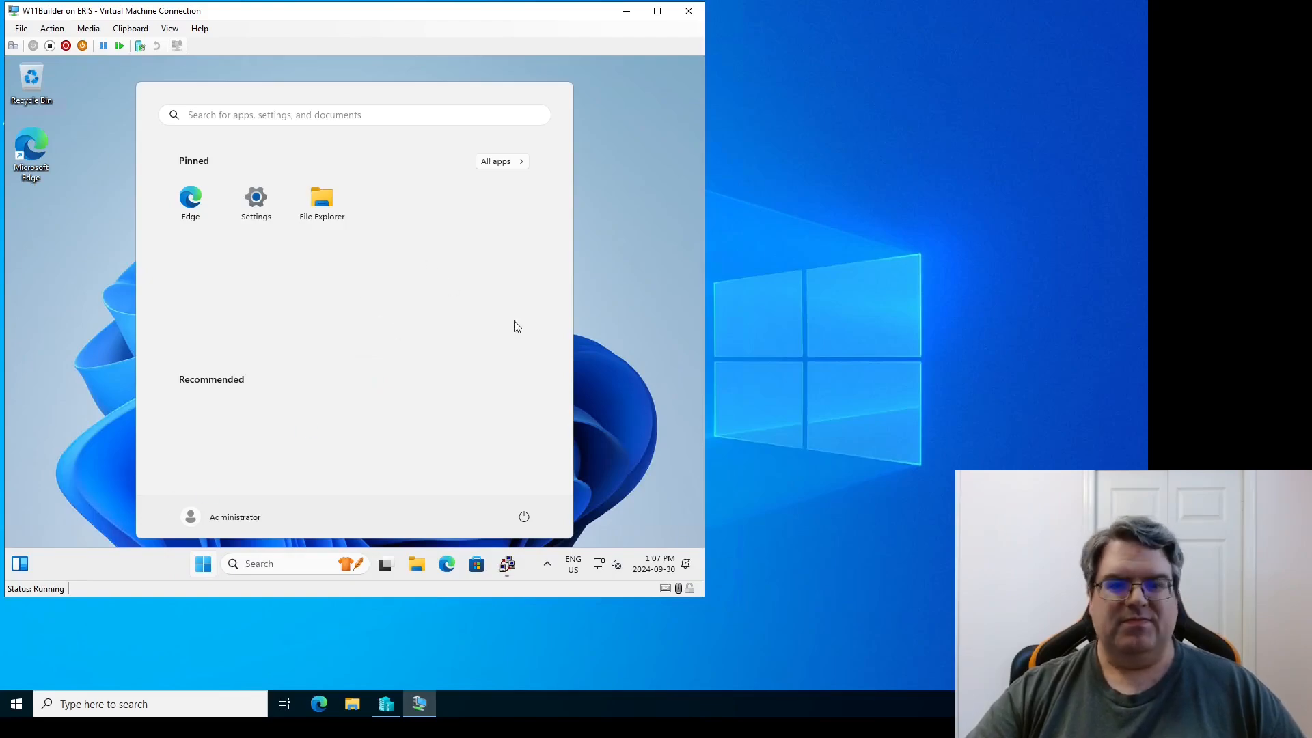
Dismiss the Start menu and close the System Preparation Tool dialog without running it
click(600, 370)
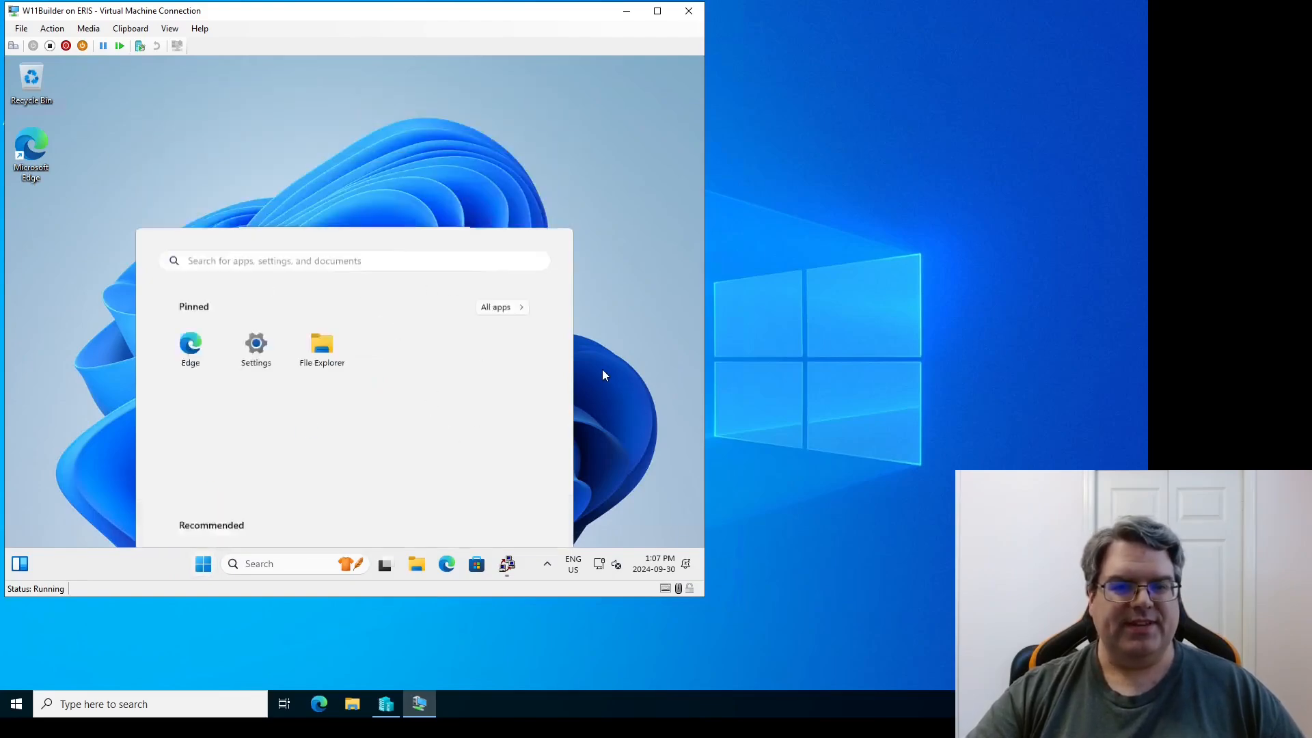
click(383, 246)
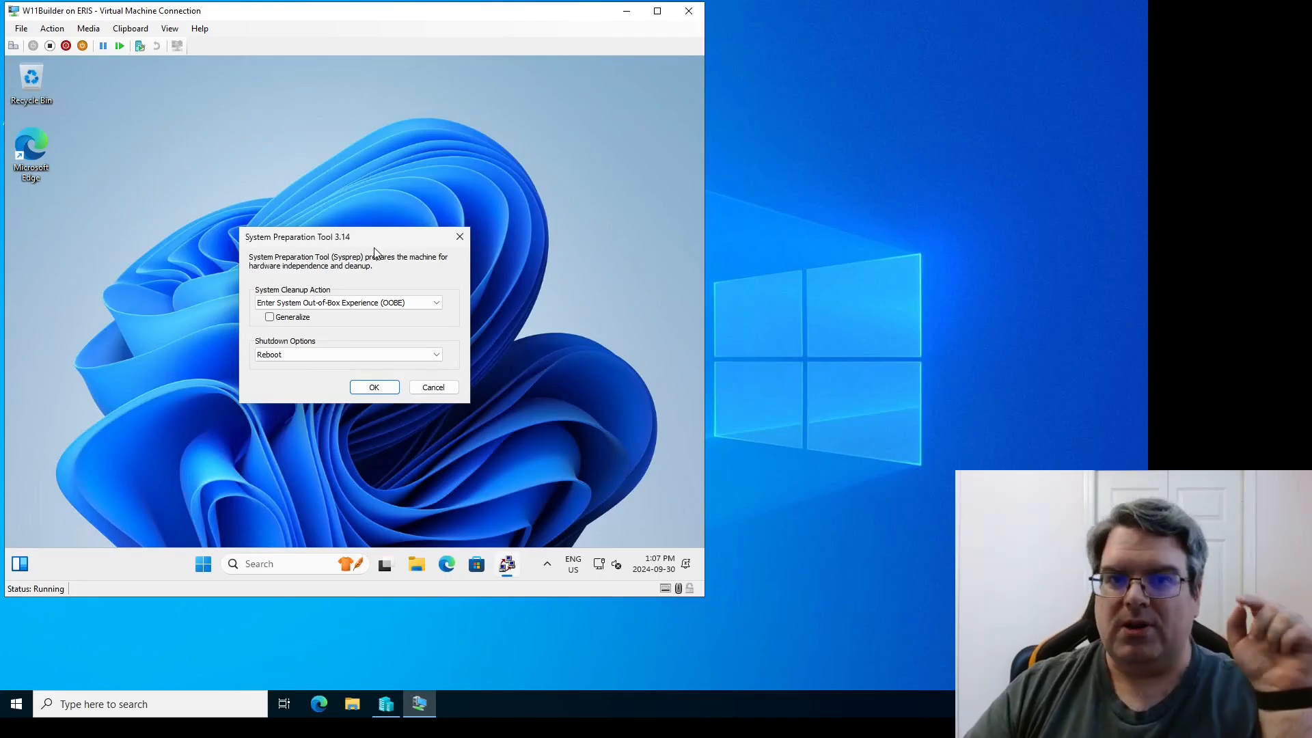
click(460, 237)
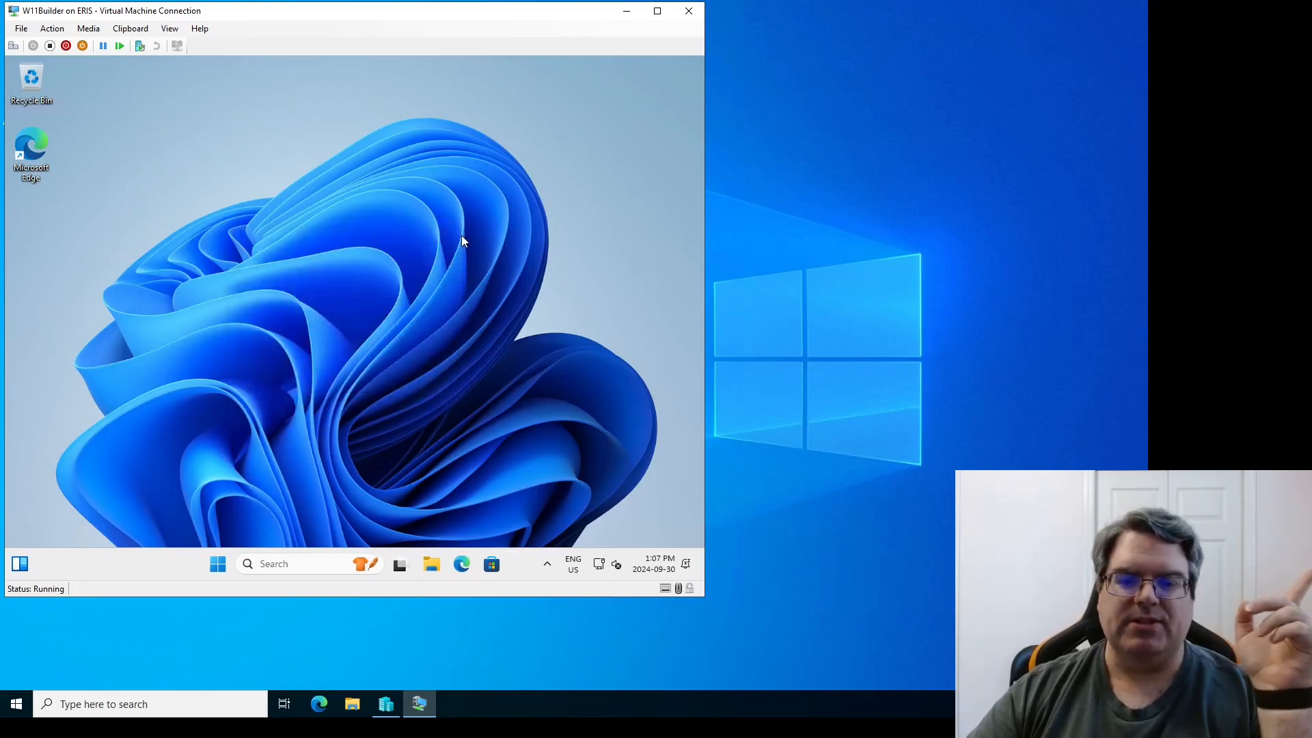
Turn off Widgets in the virtual machine's taskbar settings
right_click(151, 564)
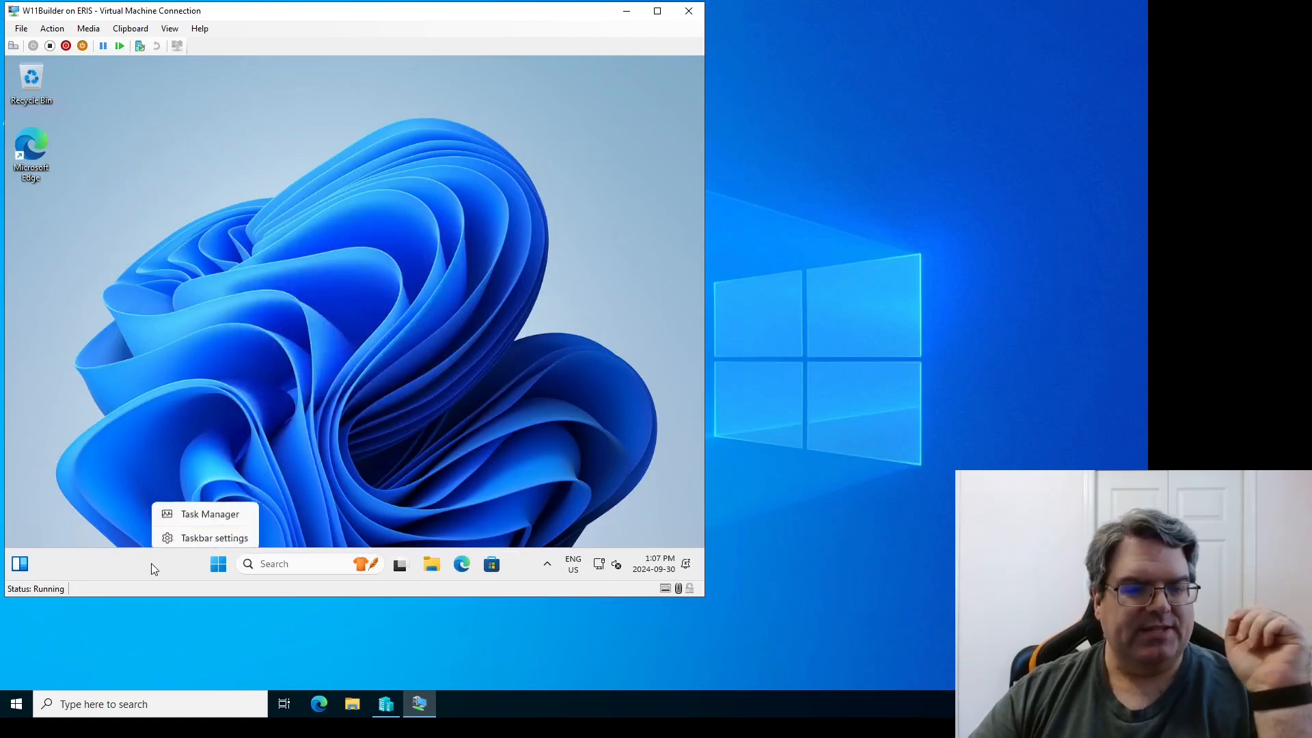
click(205, 535)
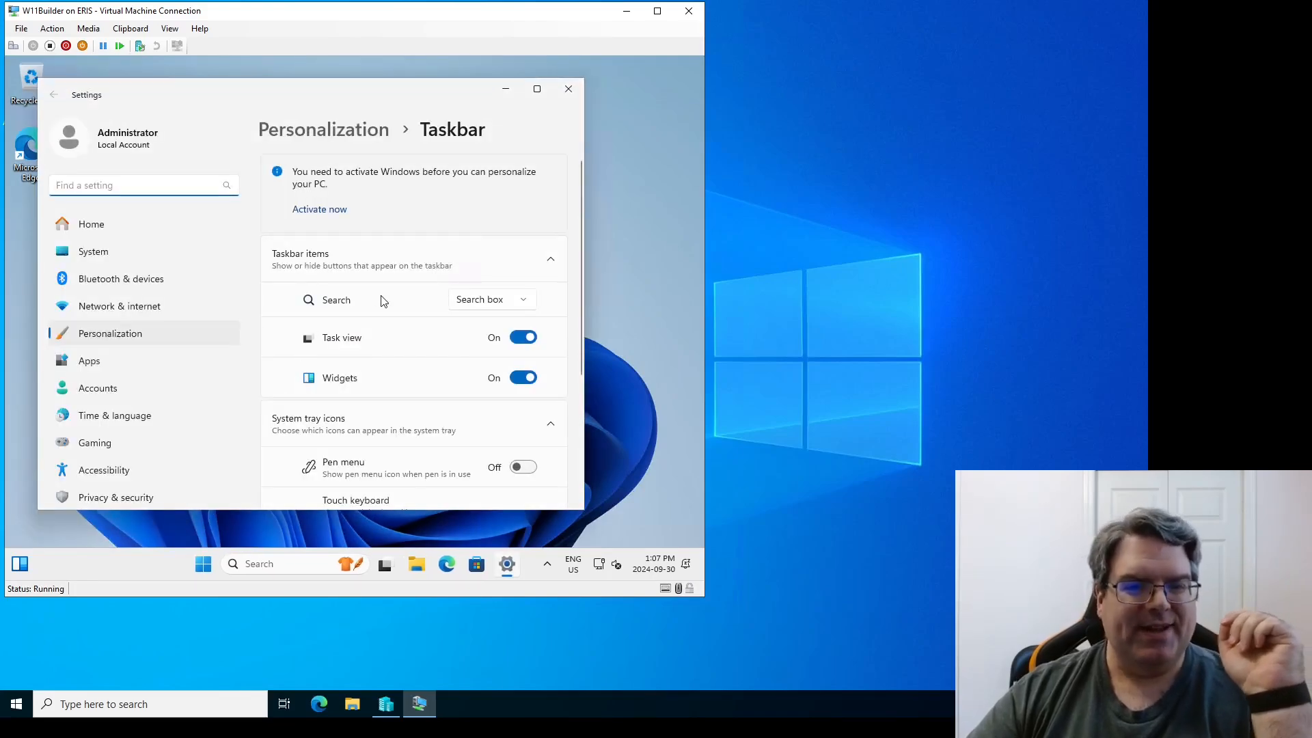
click(523, 378)
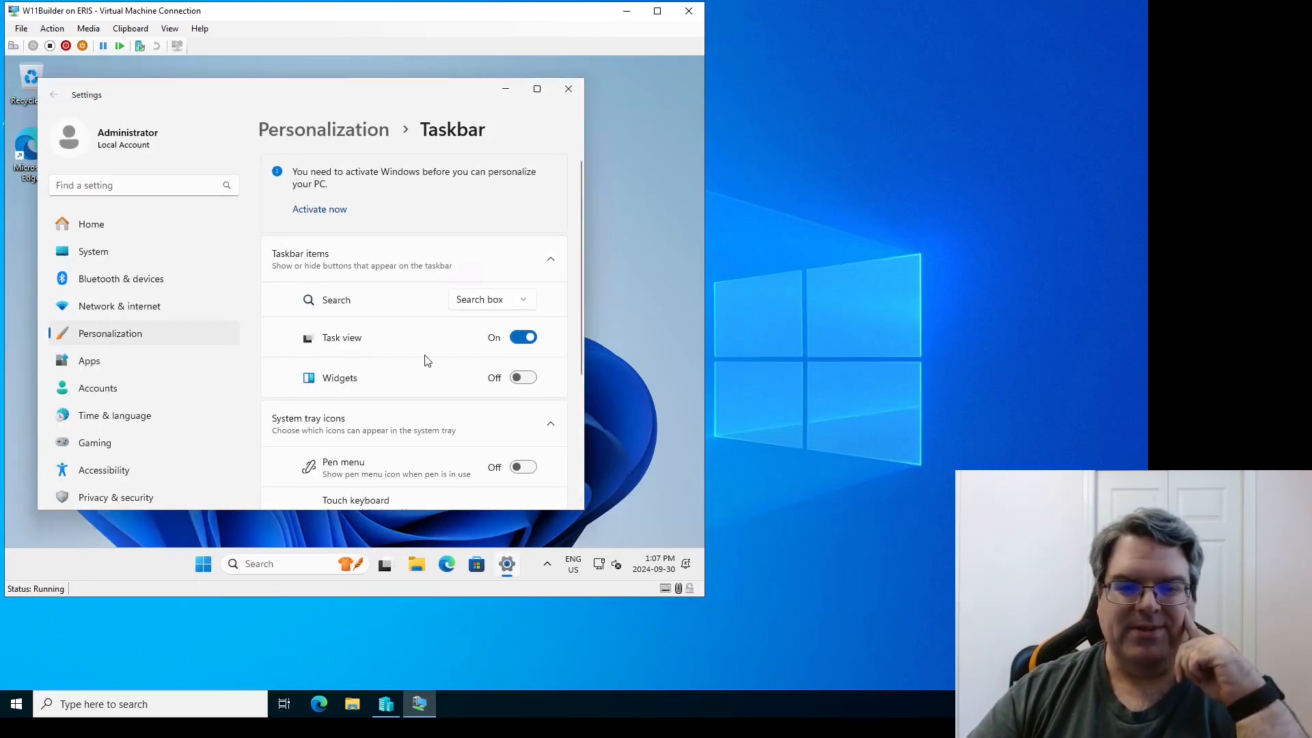
Set the taskbar alignment to Left under the taskbar behaviors, review the remaining options and close Settings
scroll(429, 353, down, 2)
scroll(431, 354, down, 3)
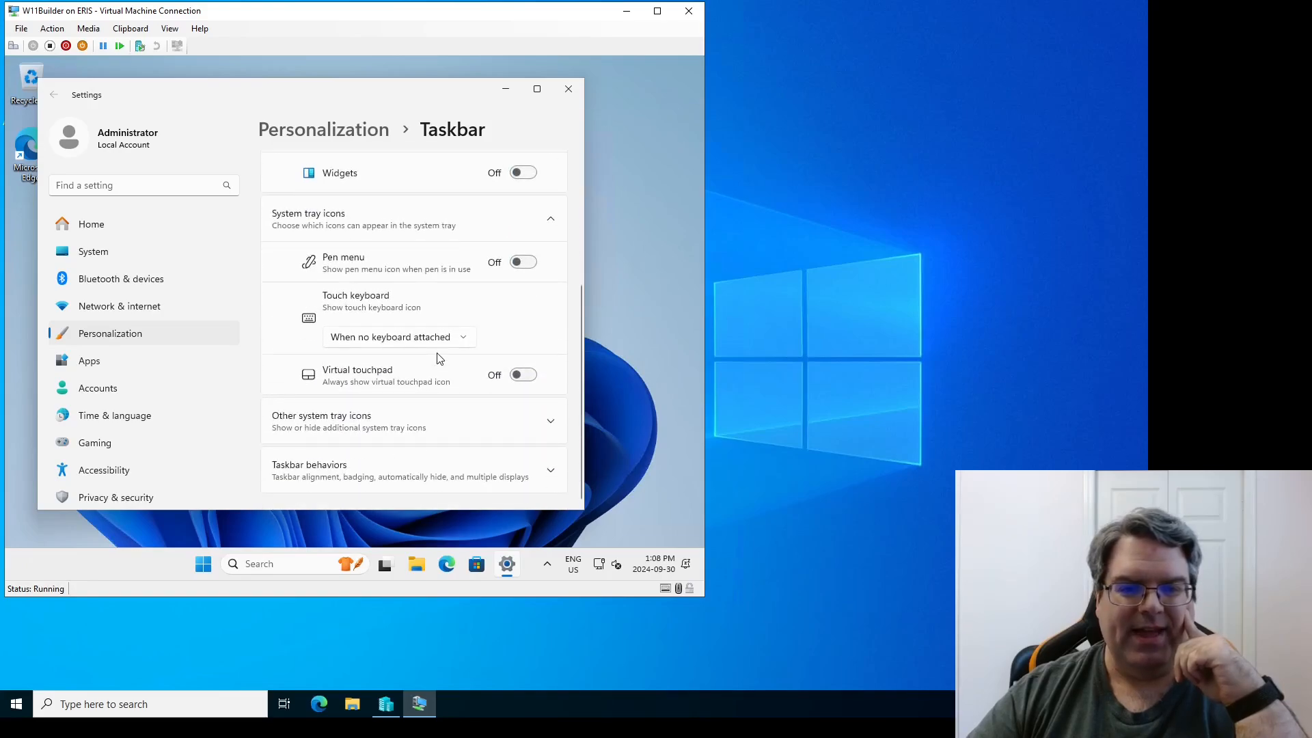
click(542, 471)
scroll(445, 333, down, 5)
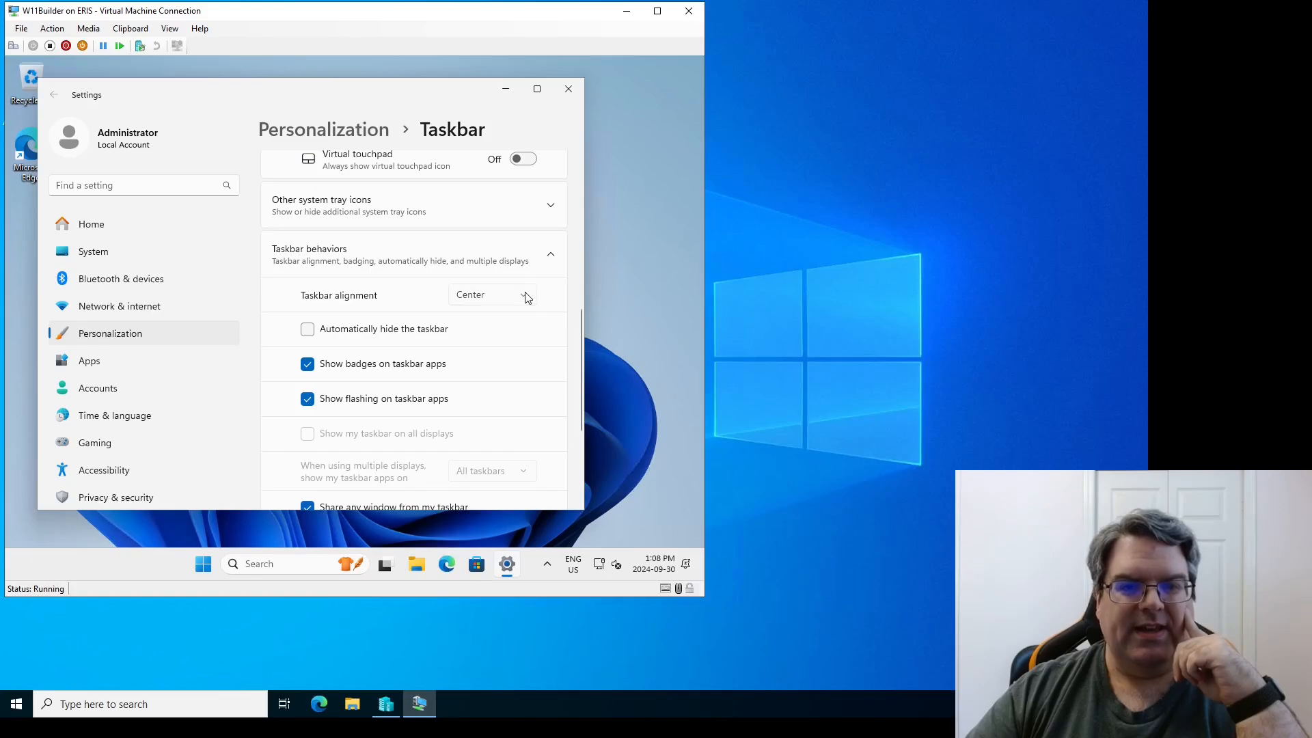
click(504, 294)
click(481, 276)
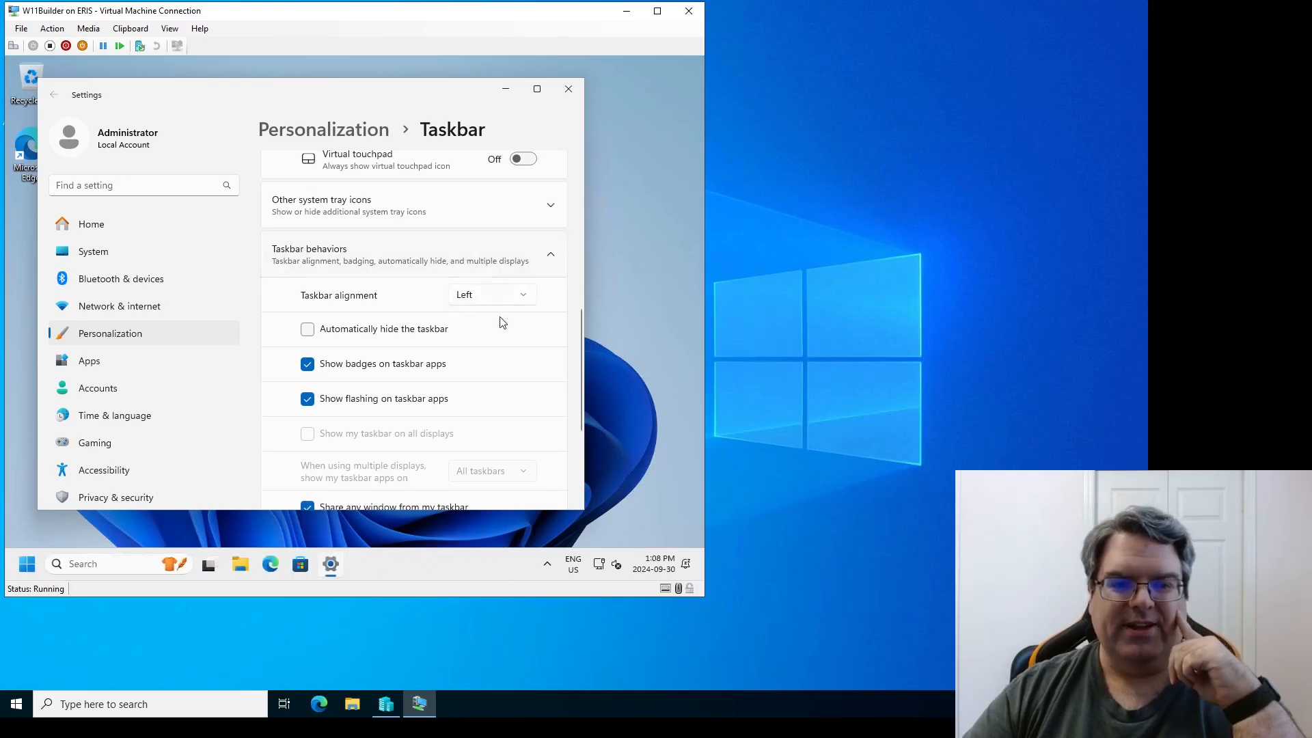
scroll(502, 367, down, 4)
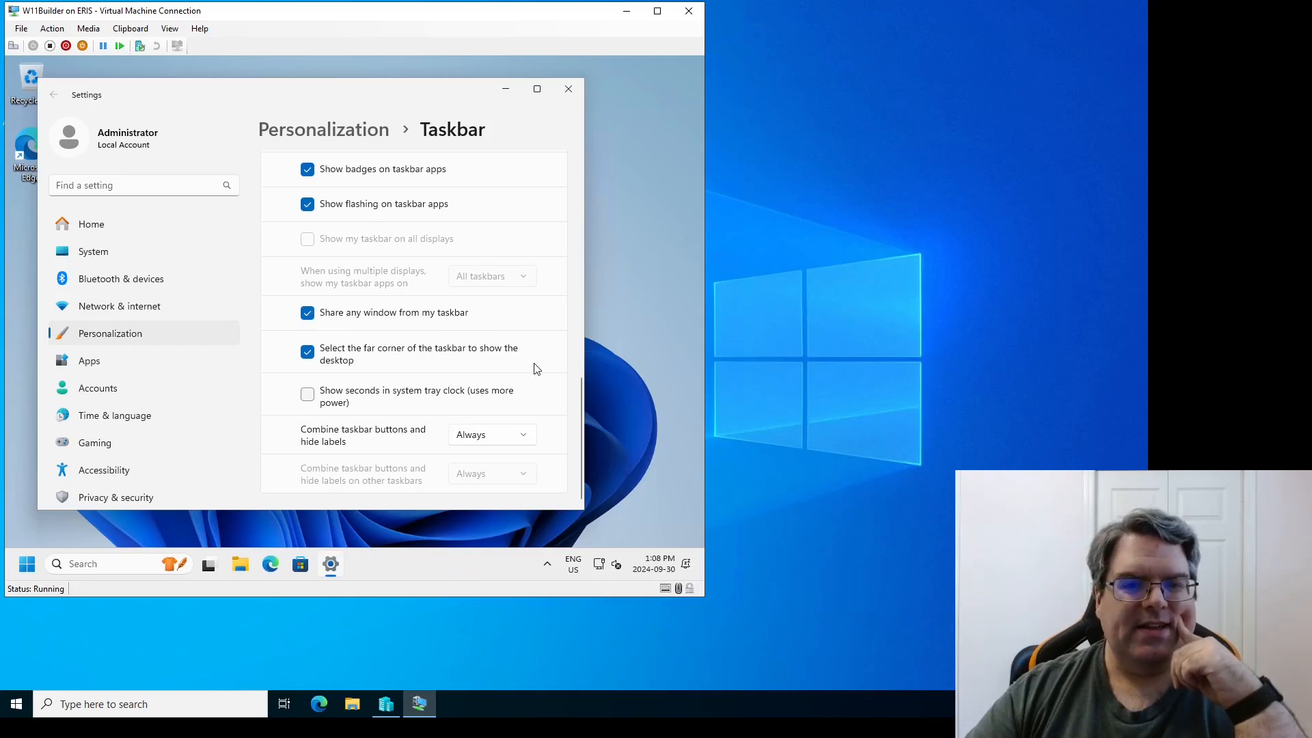
scroll(537, 369, up, 4)
click(568, 89)
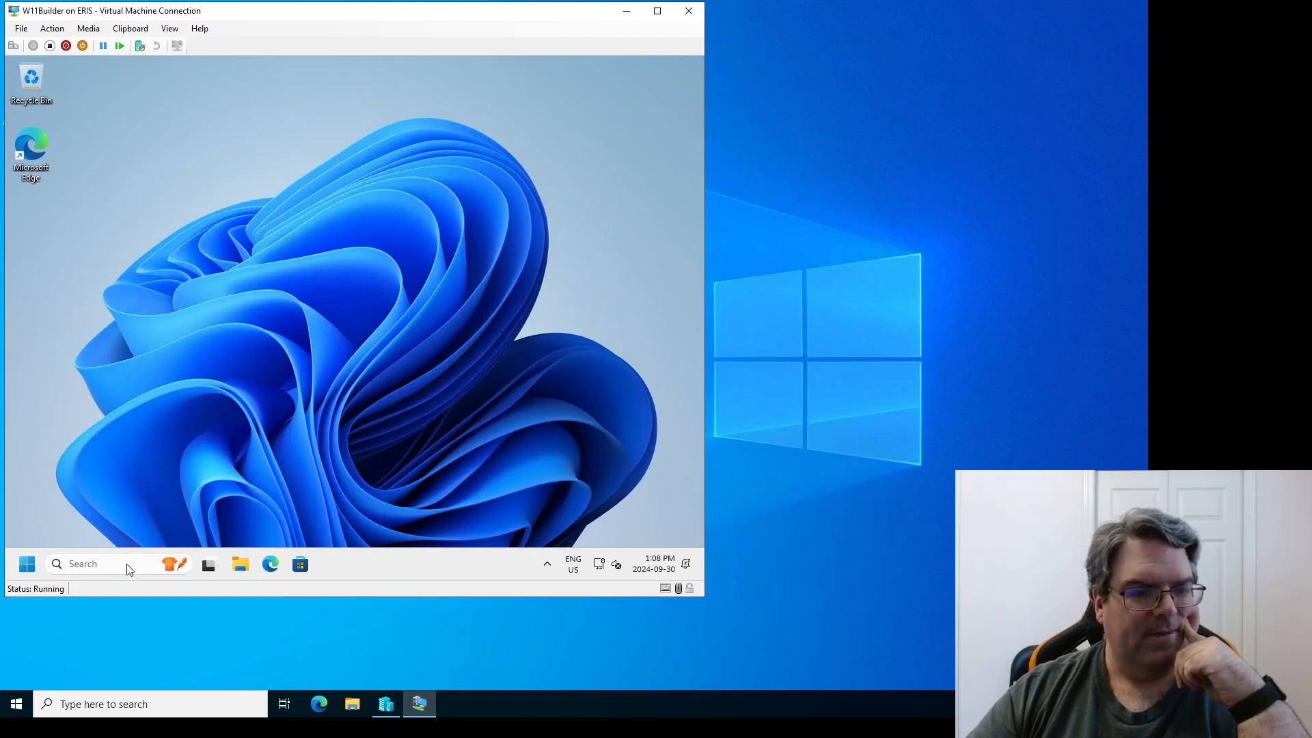
Check the hidden system tray icons on the virtual machine's taskbar
right_click(385, 565)
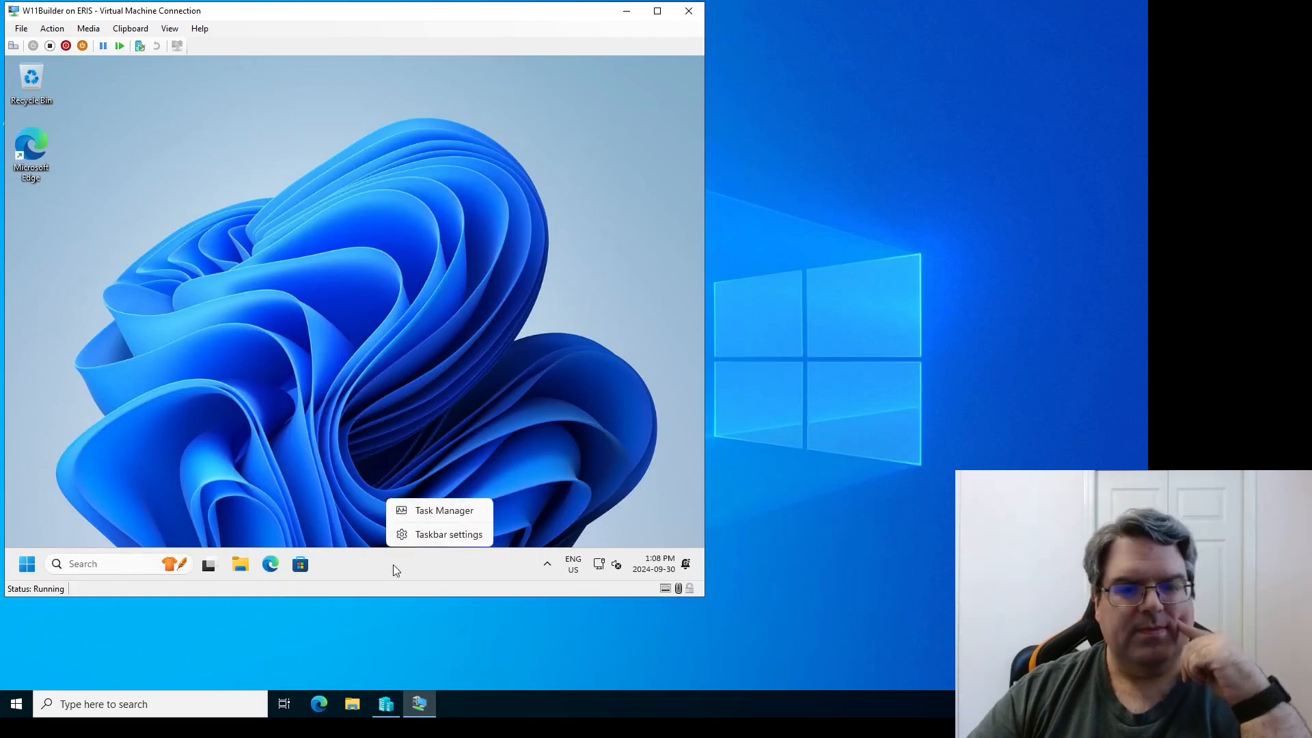
click(546, 566)
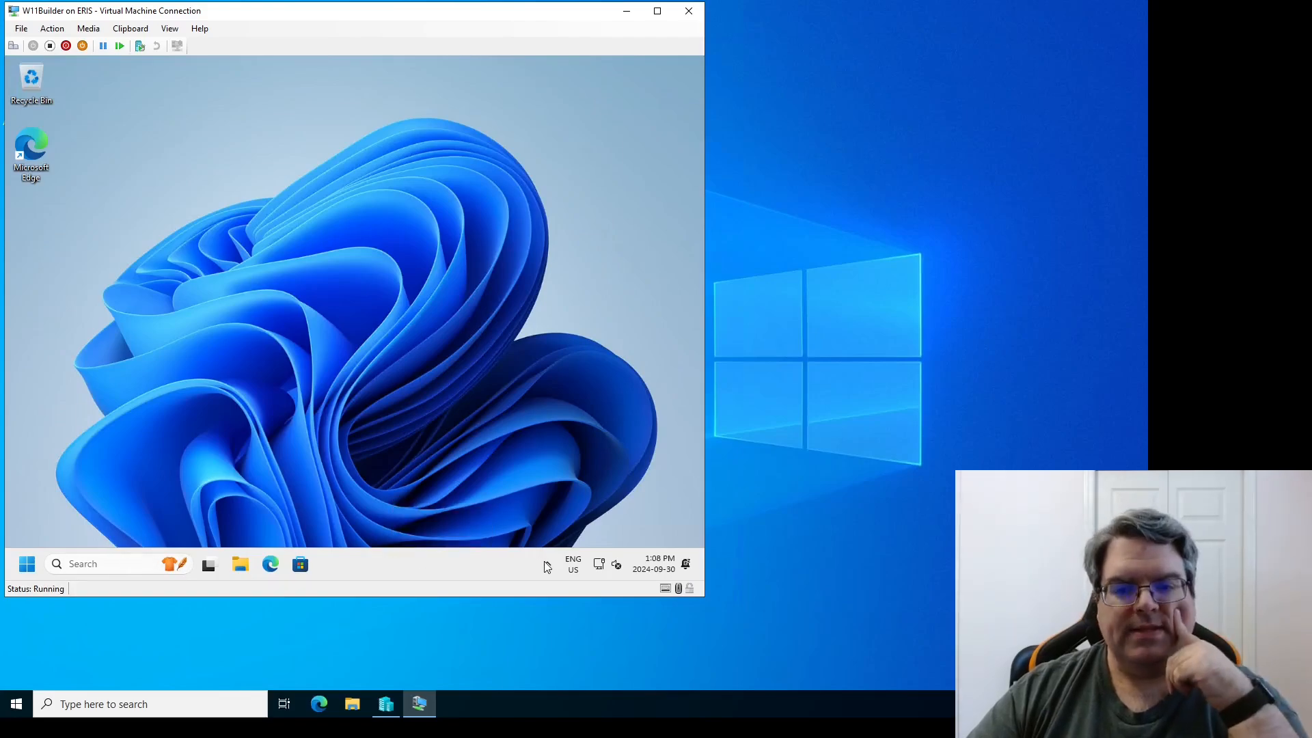
click(547, 566)
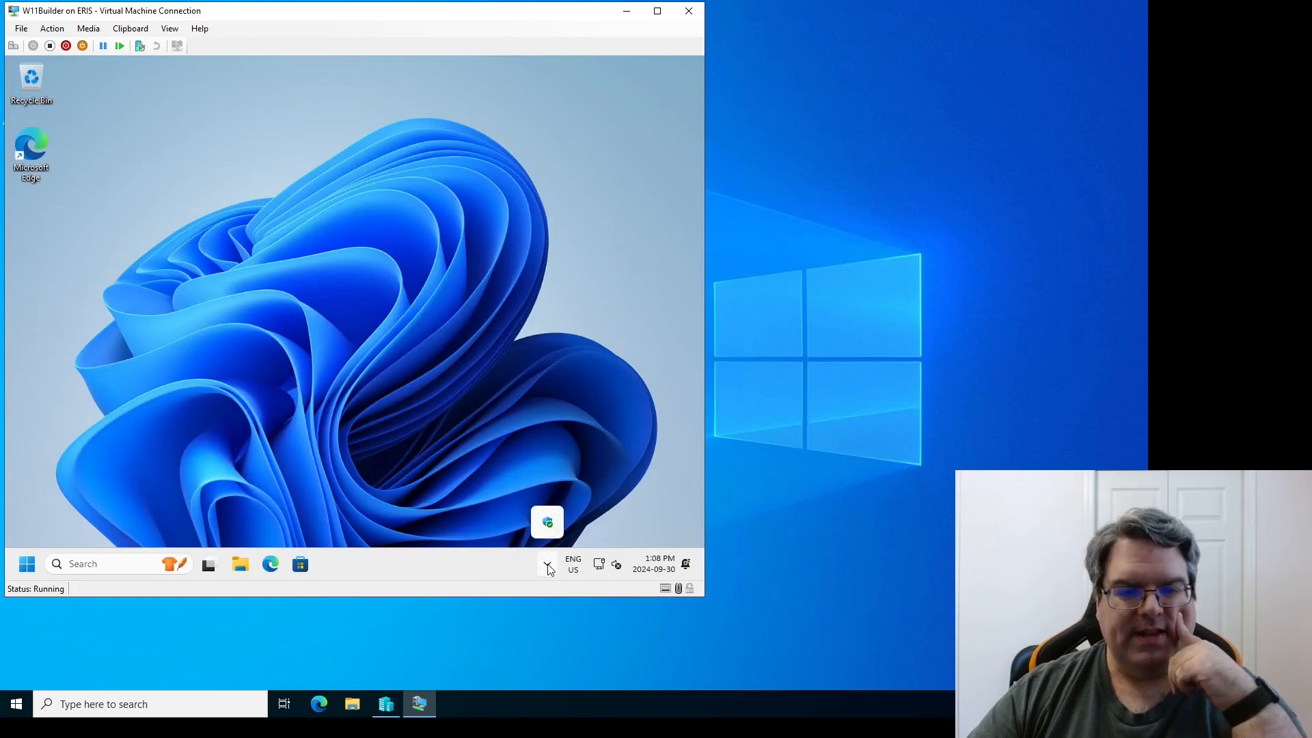
click(547, 565)
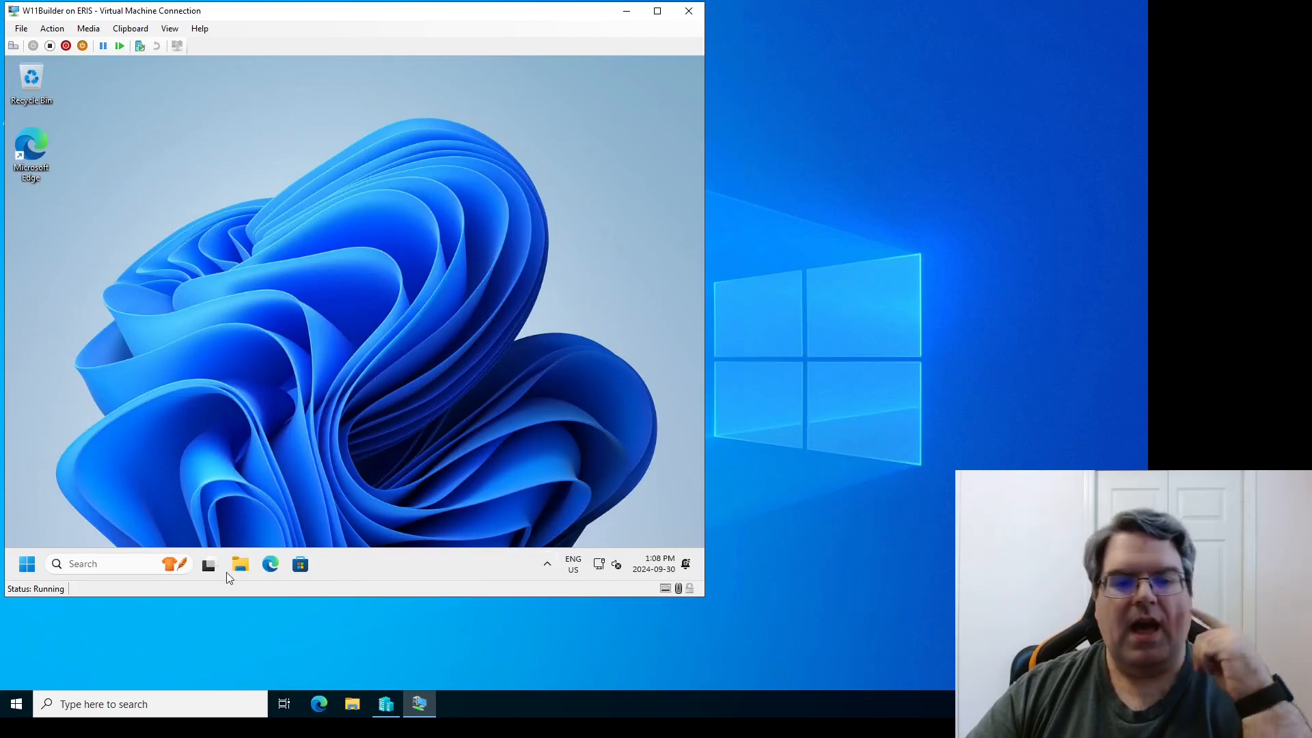
Turn off "Show recommendations for tips, shortcuts, new apps, and more" in the virtual machine's Start personalization settings
right_click(340, 566)
click(387, 538)
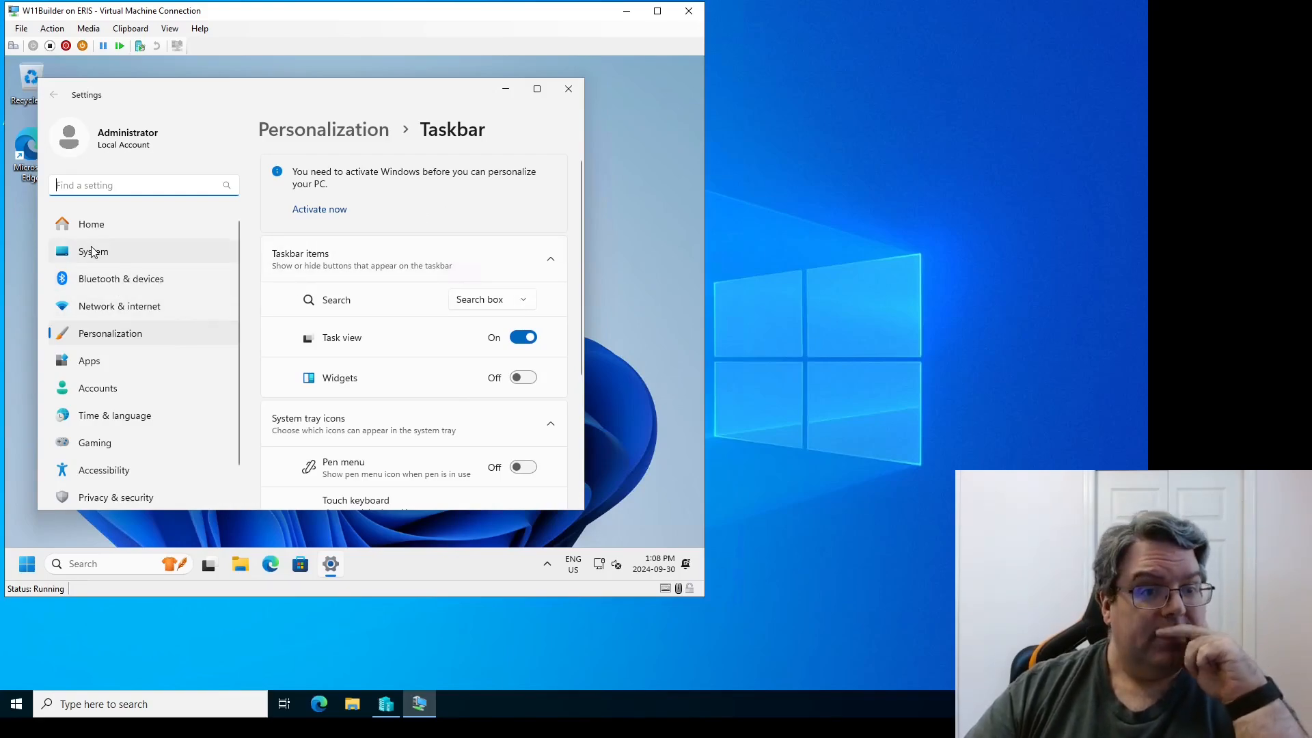
click(109, 334)
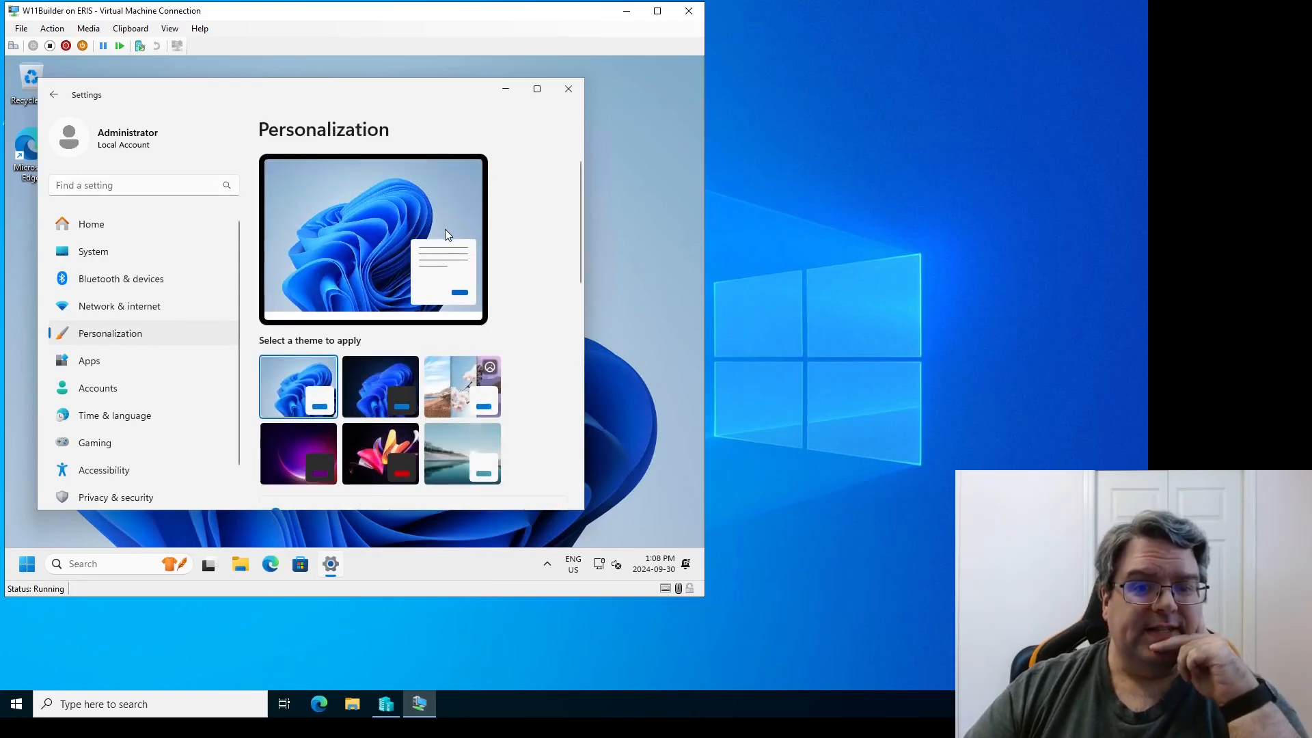
scroll(445, 228, down, 5)
scroll(443, 234, up, 2)
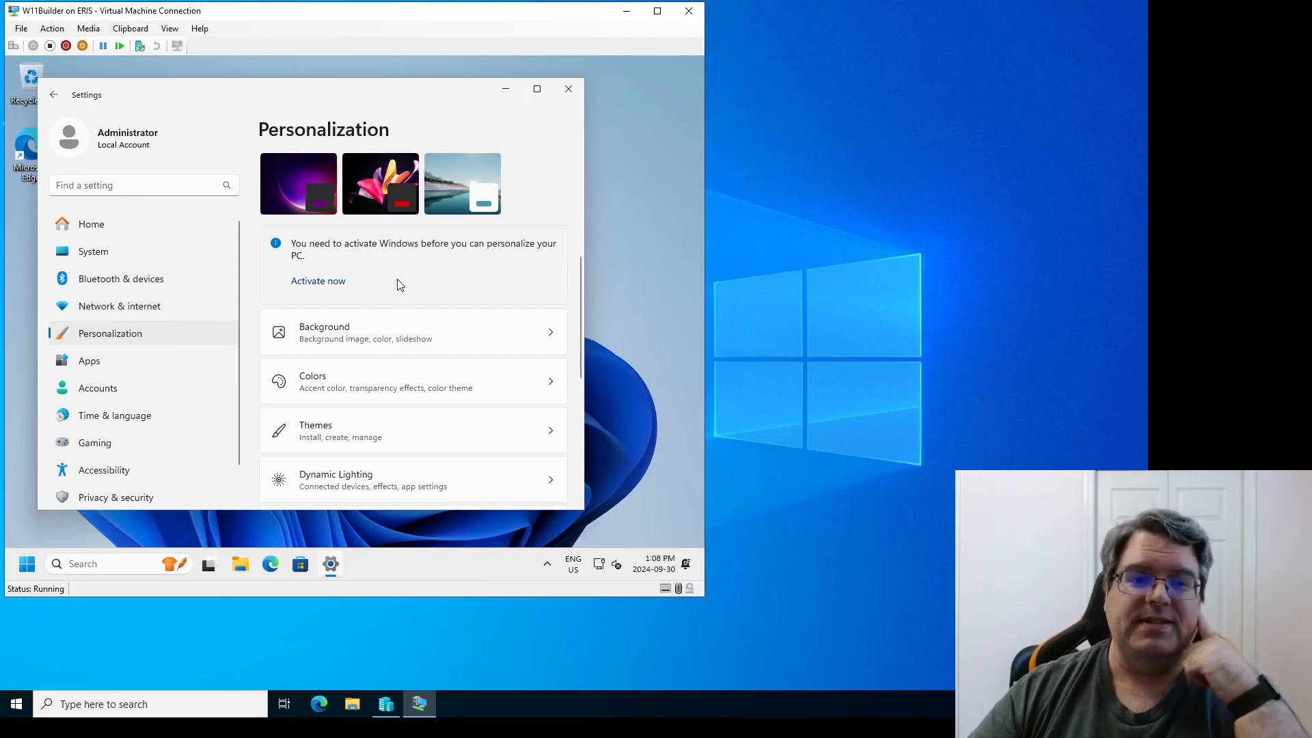
scroll(399, 284, down, 4)
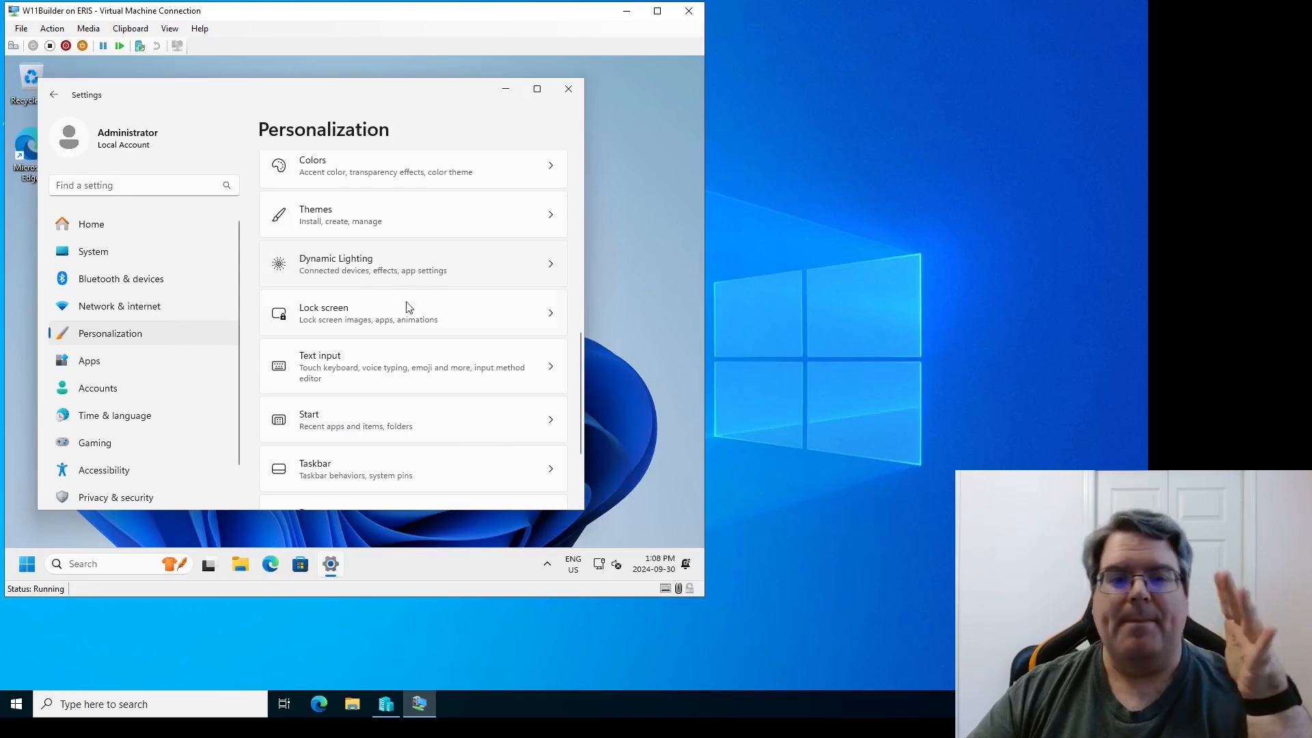
click(418, 425)
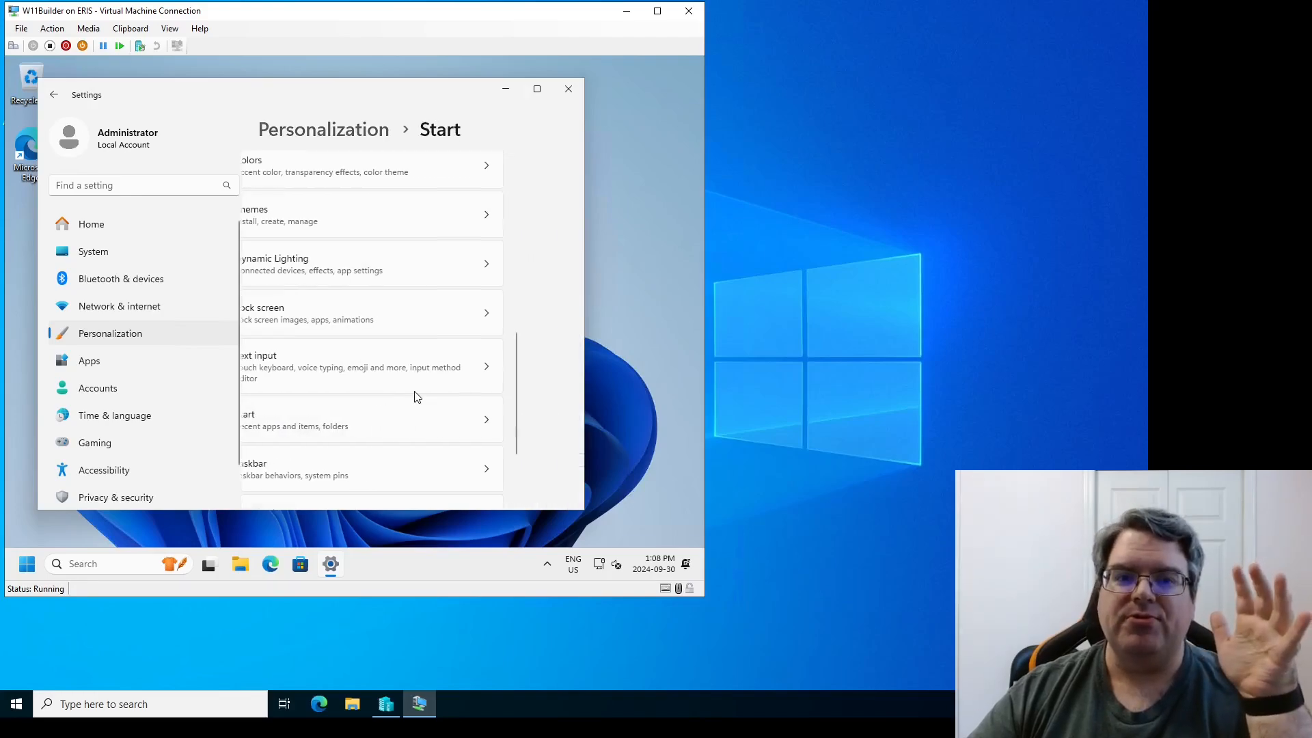
scroll(426, 380, down, 2)
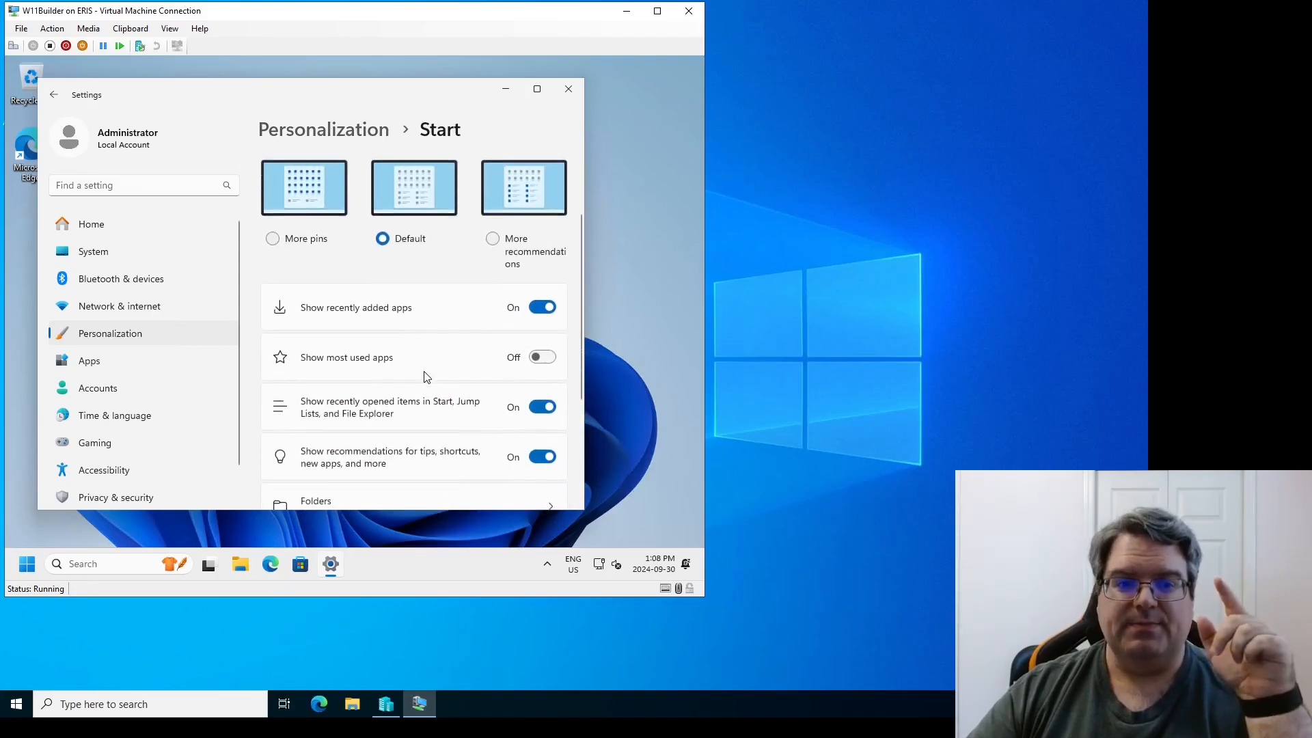
scroll(551, 315, down, 2)
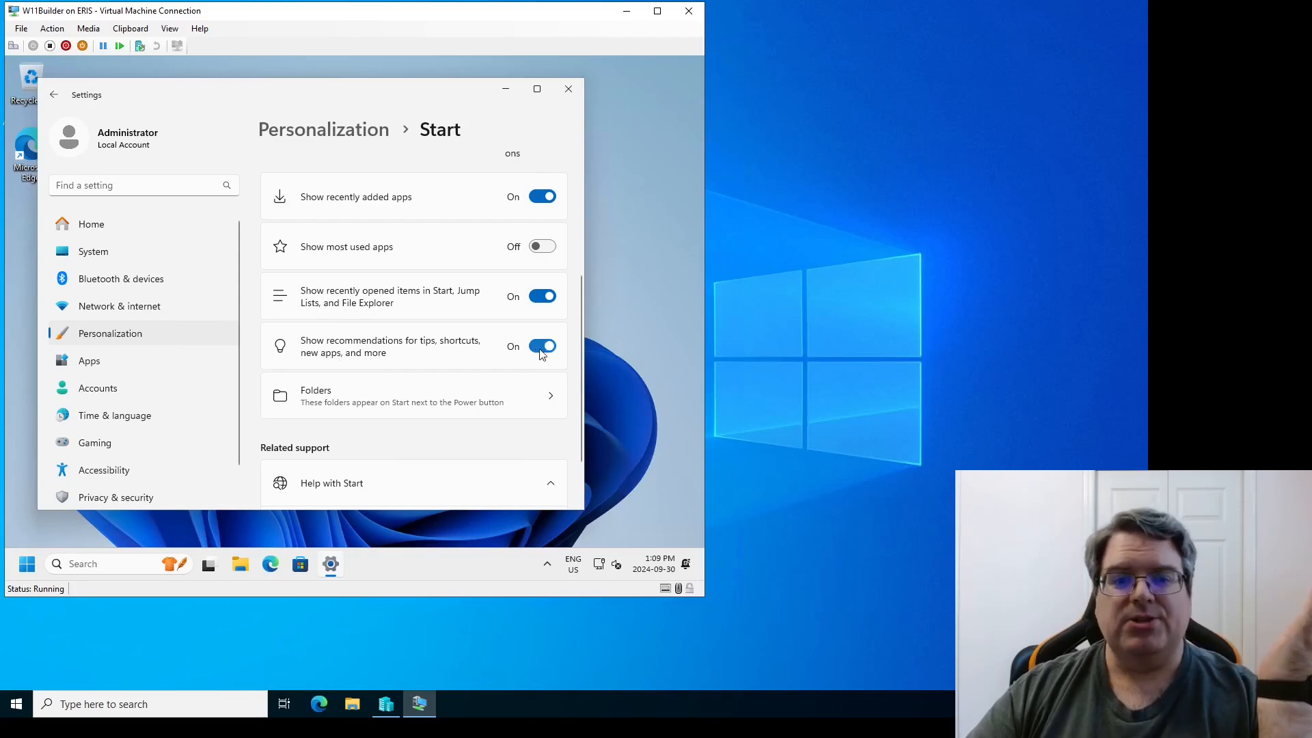
click(542, 347)
scroll(421, 365, down, 1)
scroll(421, 363, up, 2)
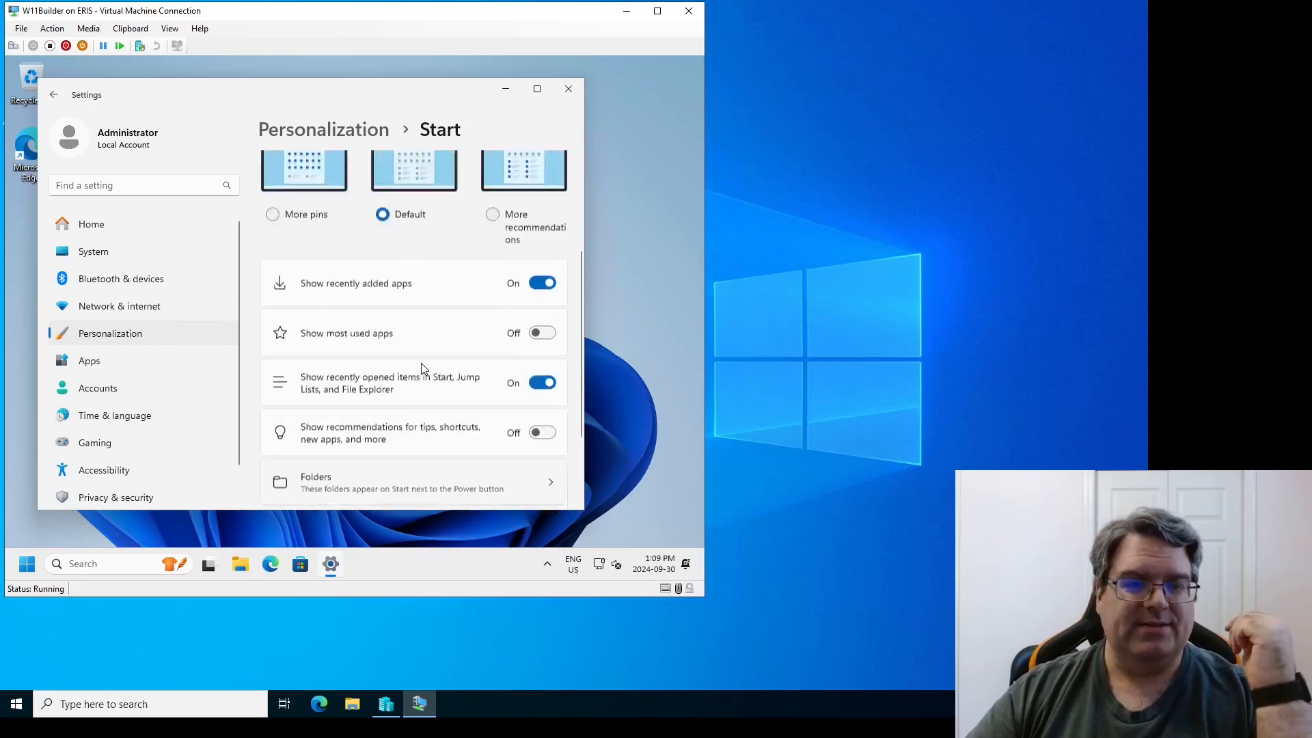
scroll(421, 363, up, 2)
Review the remaining Personalization categories and the Taskbar page for other options to customize
click(356, 130)
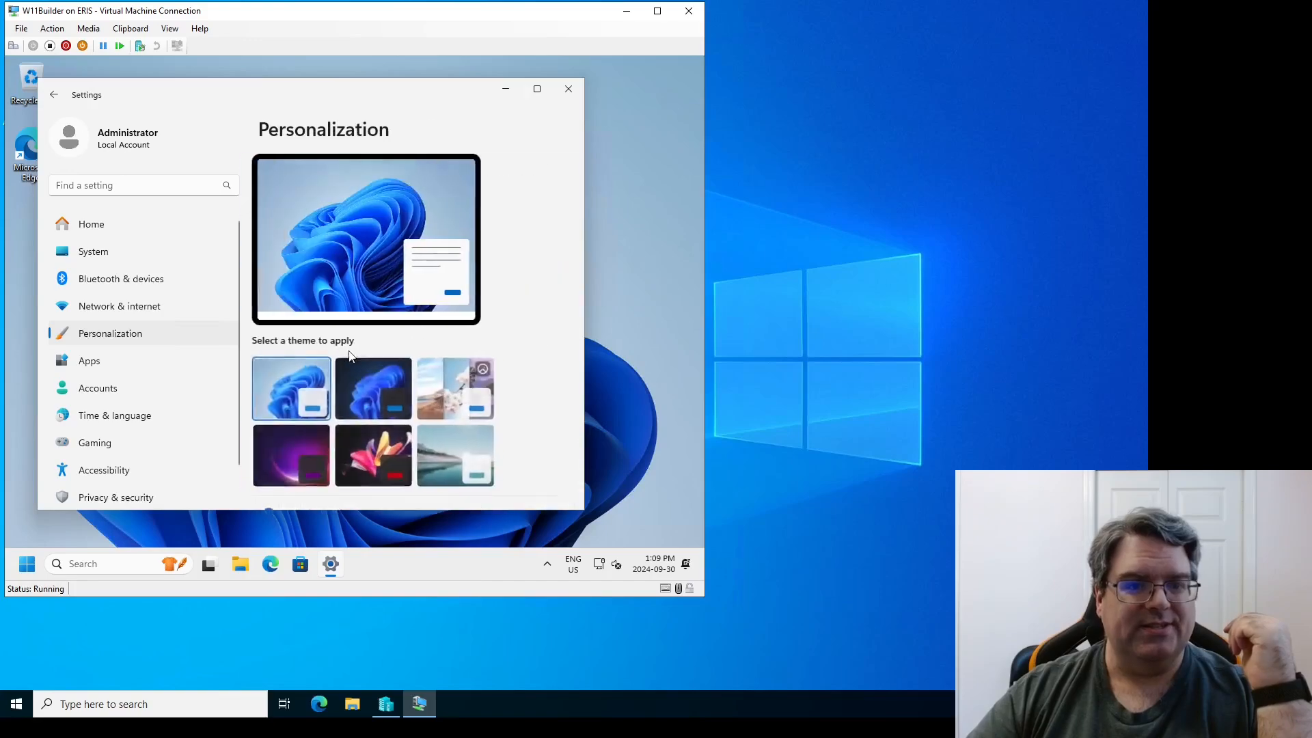
scroll(351, 355, down, 5)
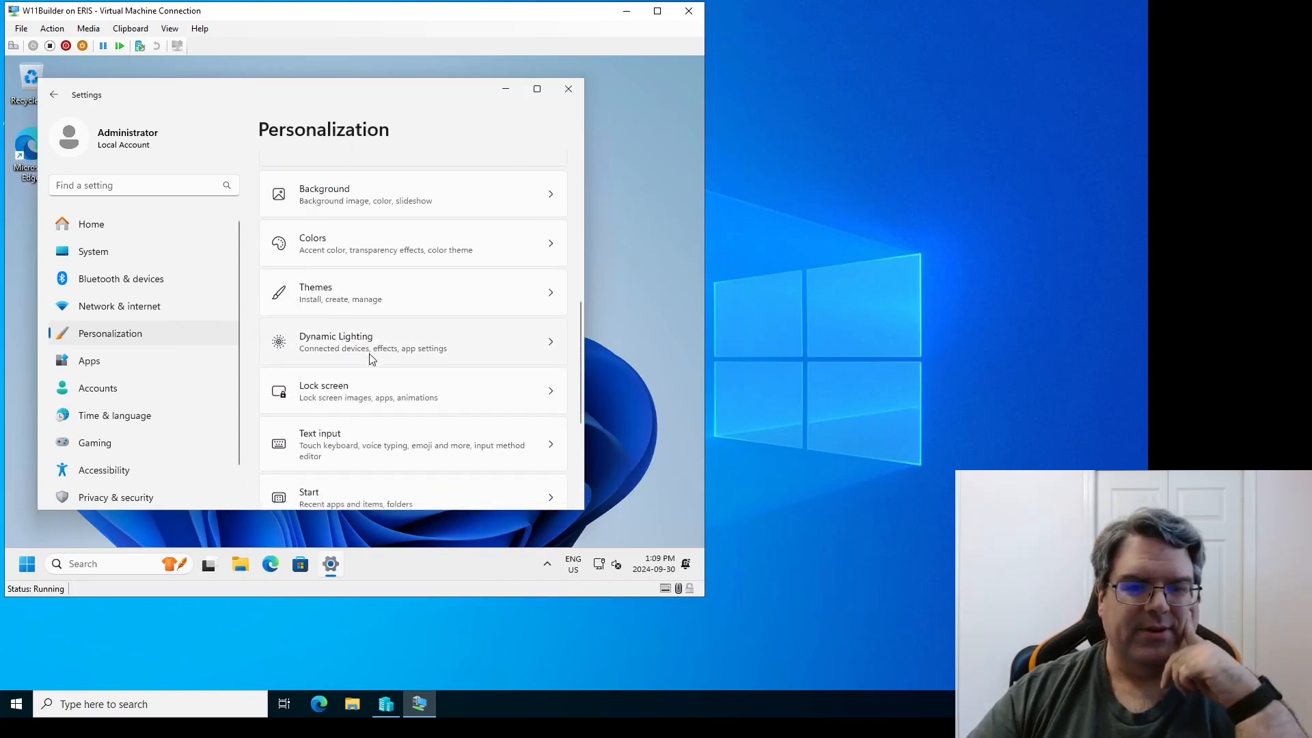
scroll(371, 358, down, 3)
scroll(368, 355, down, 1)
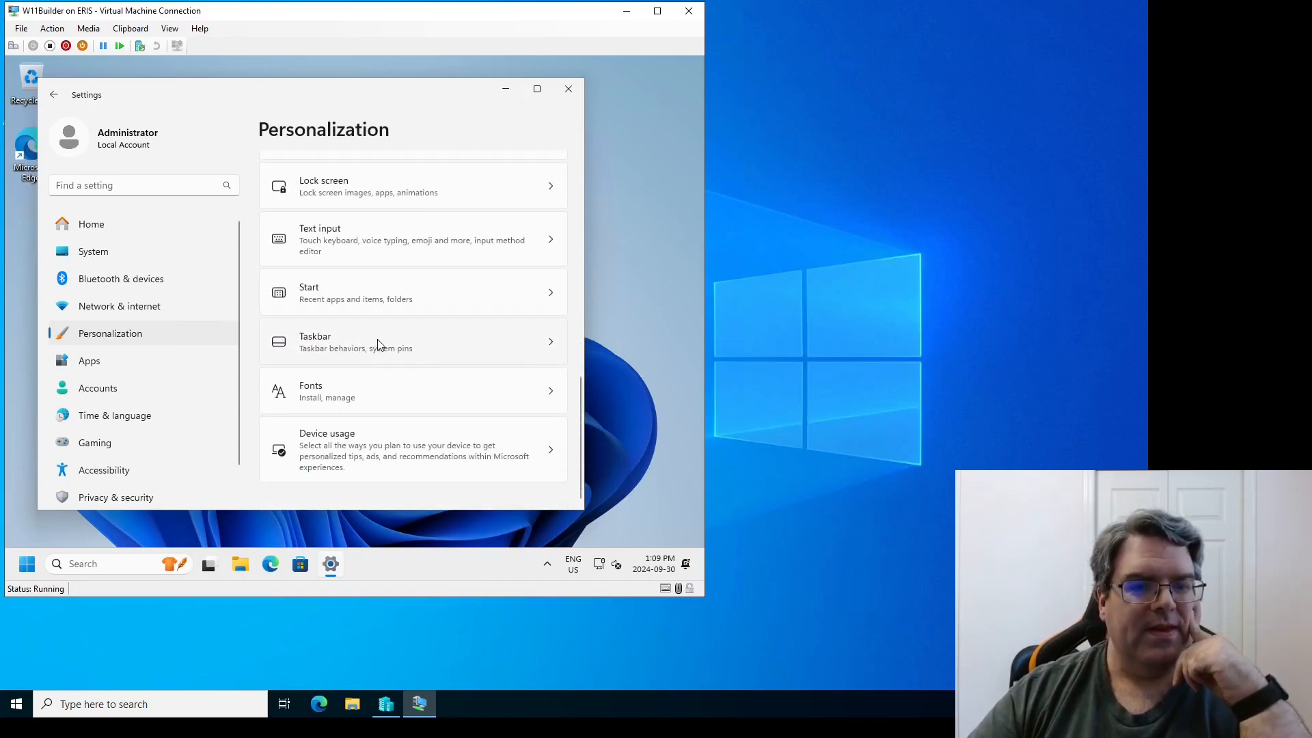
click(375, 346)
scroll(380, 347, down, 3)
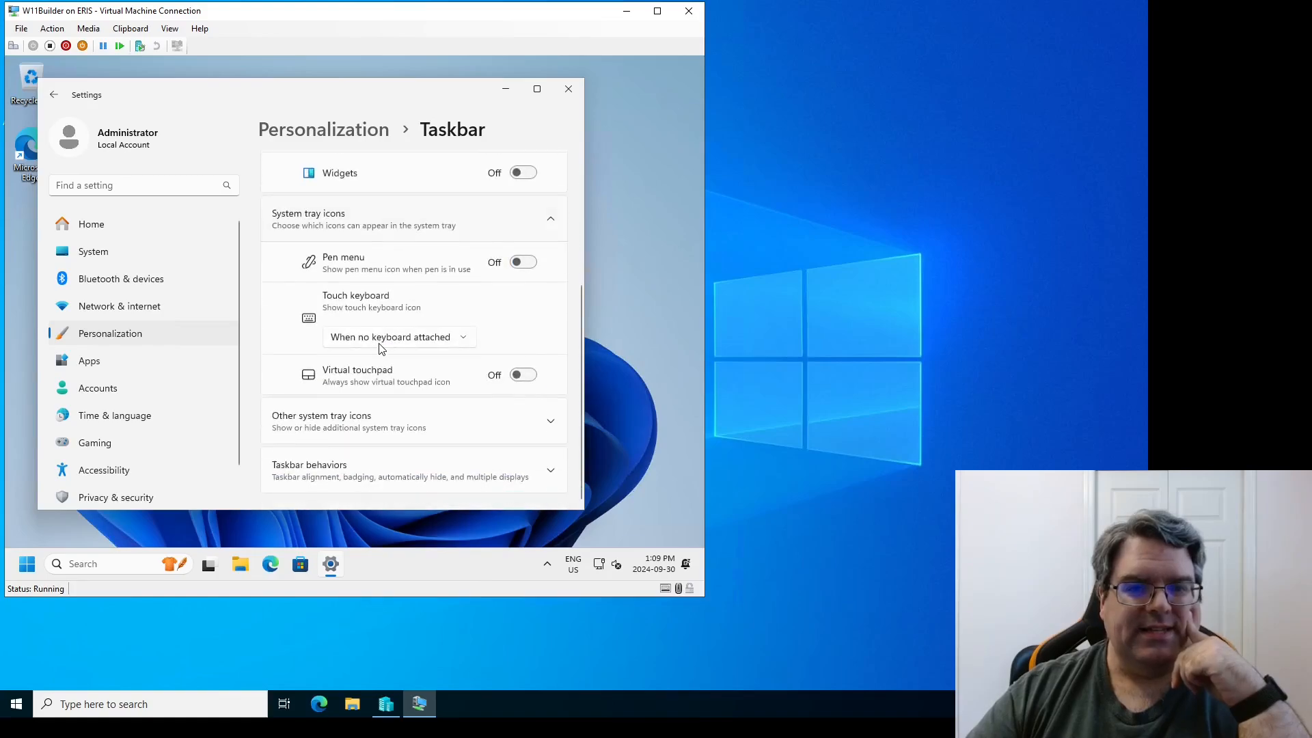
scroll(380, 342, up, 3)
click(357, 133)
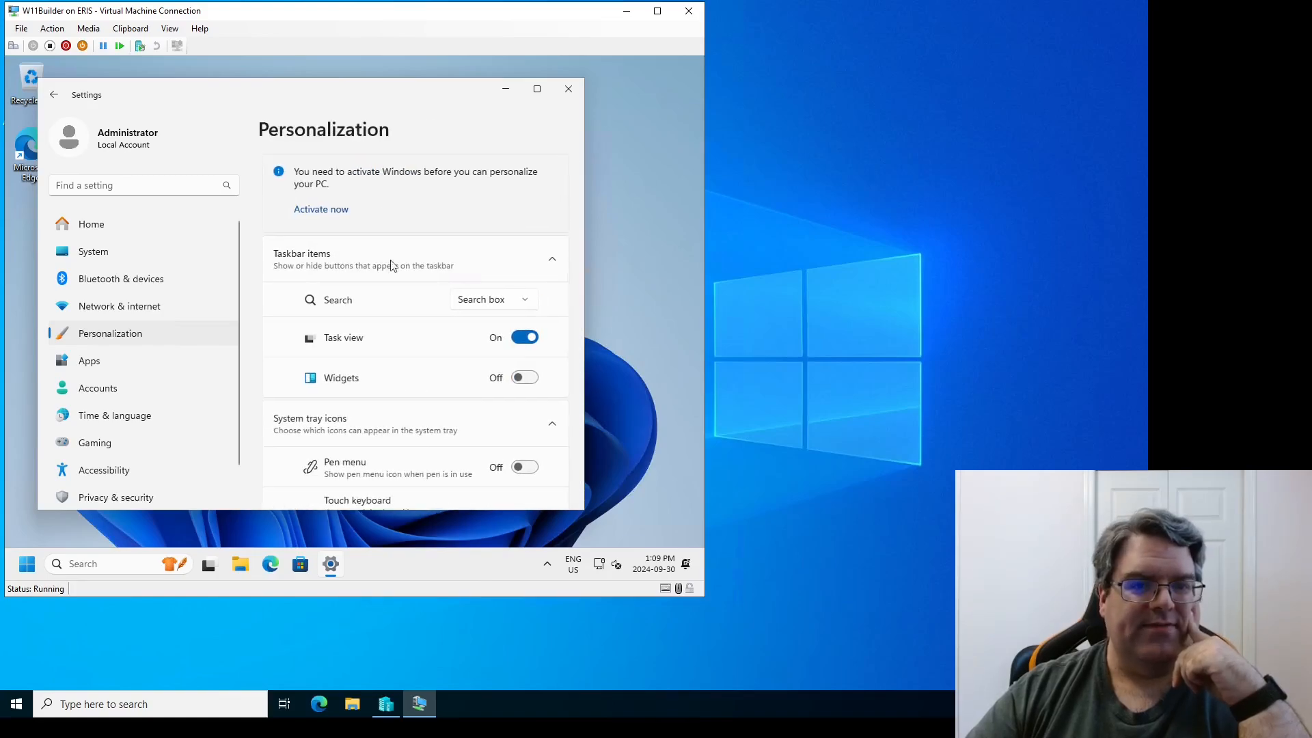
scroll(408, 351, down, 3)
scroll(408, 350, down, 5)
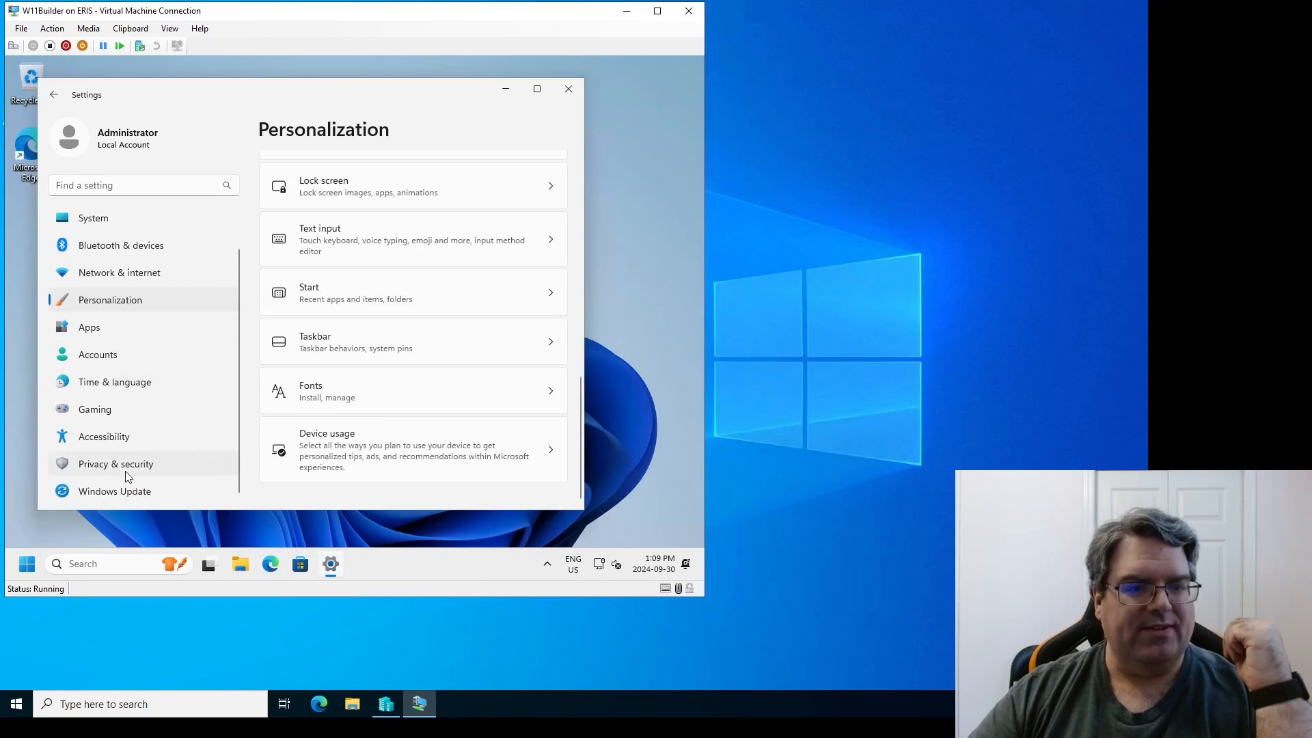
Review the Windows Security protection areas under Privacy & security and return to the category overview
click(123, 466)
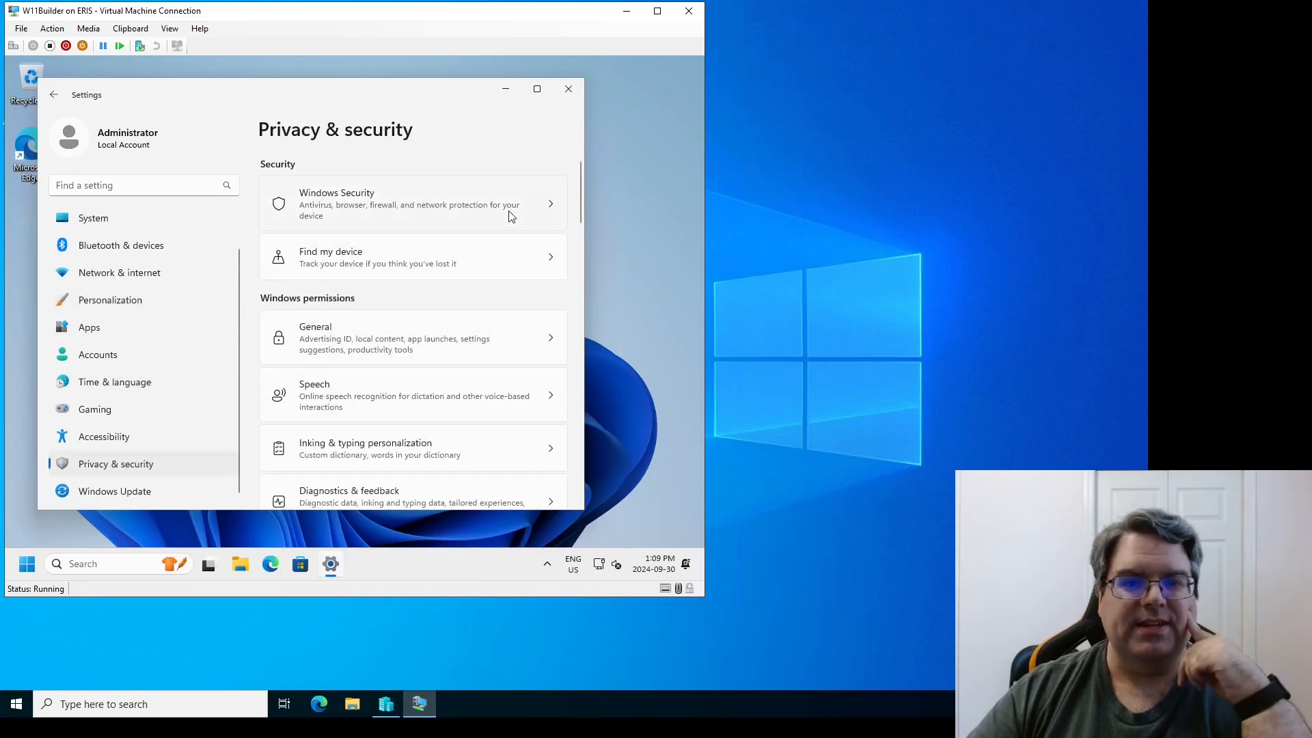
click(509, 212)
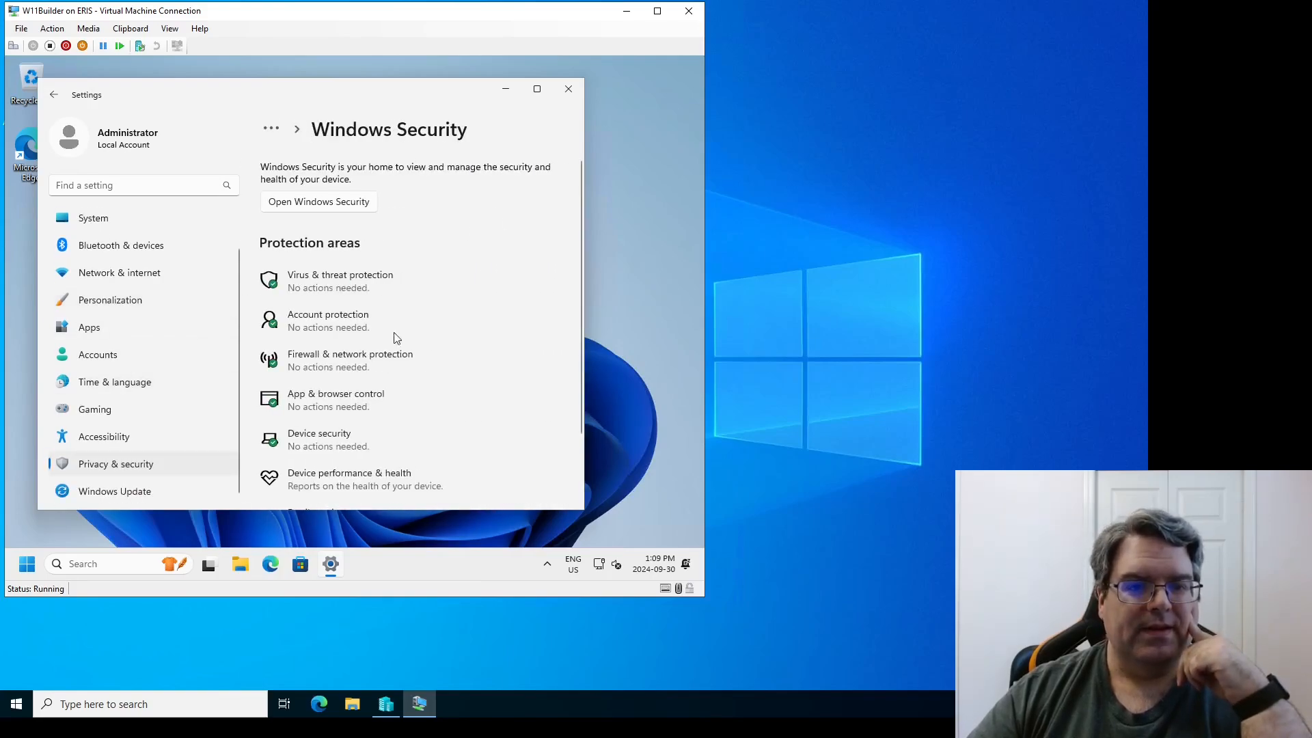
click(271, 131)
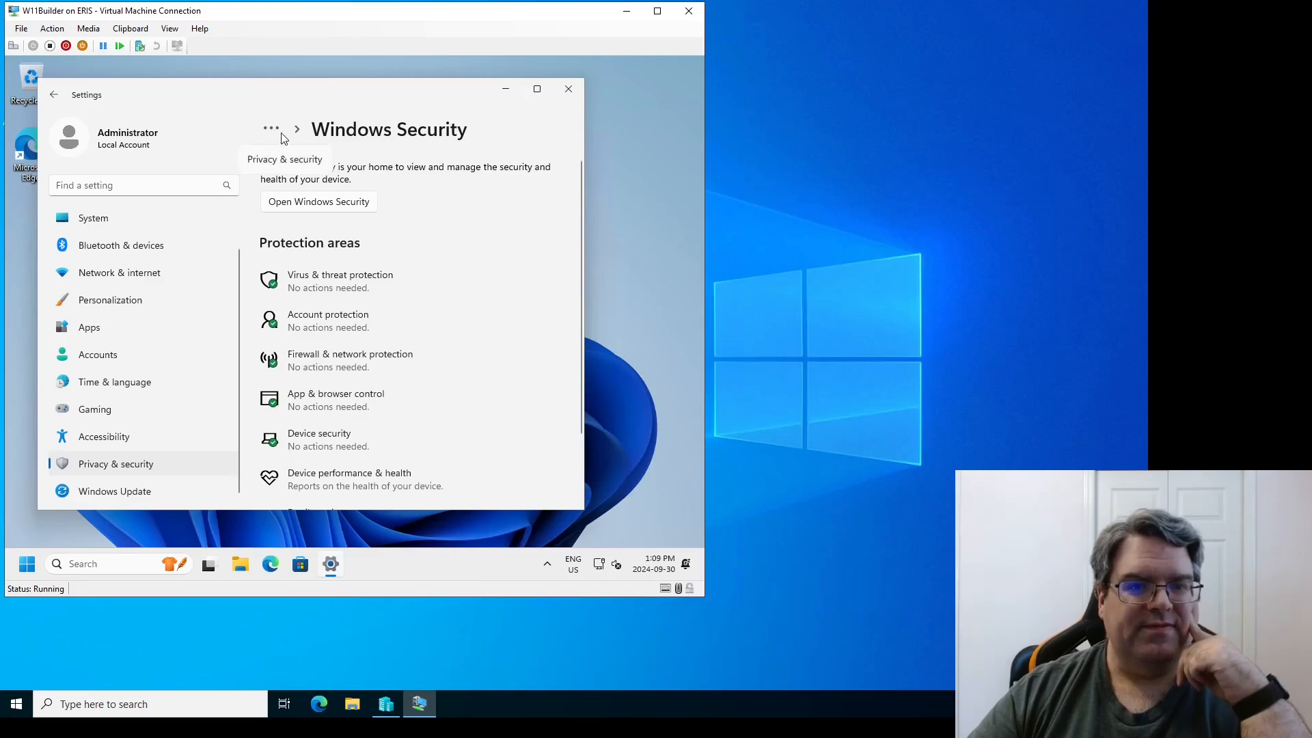
click(287, 162)
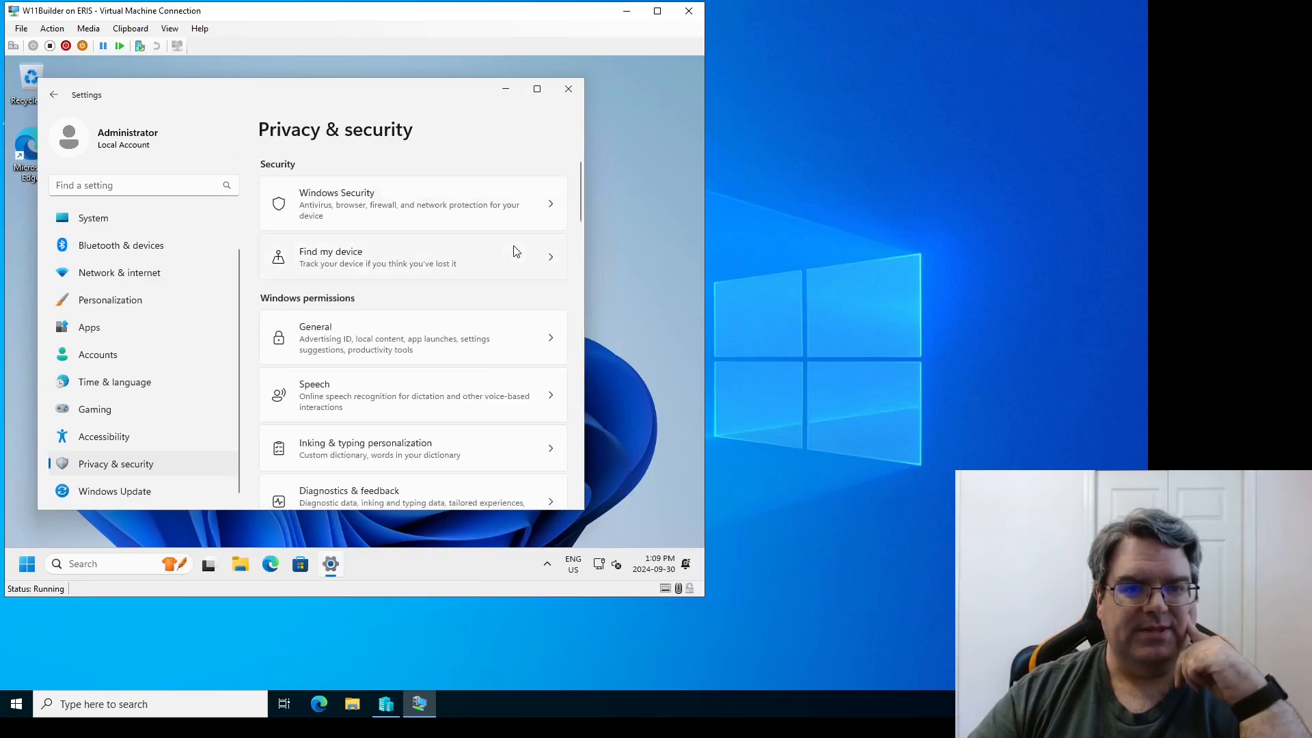
Examine the SafeSearch, cloud content search, history and additional options on the Search permissions page under Privacy & security
scroll(499, 232, down, 2)
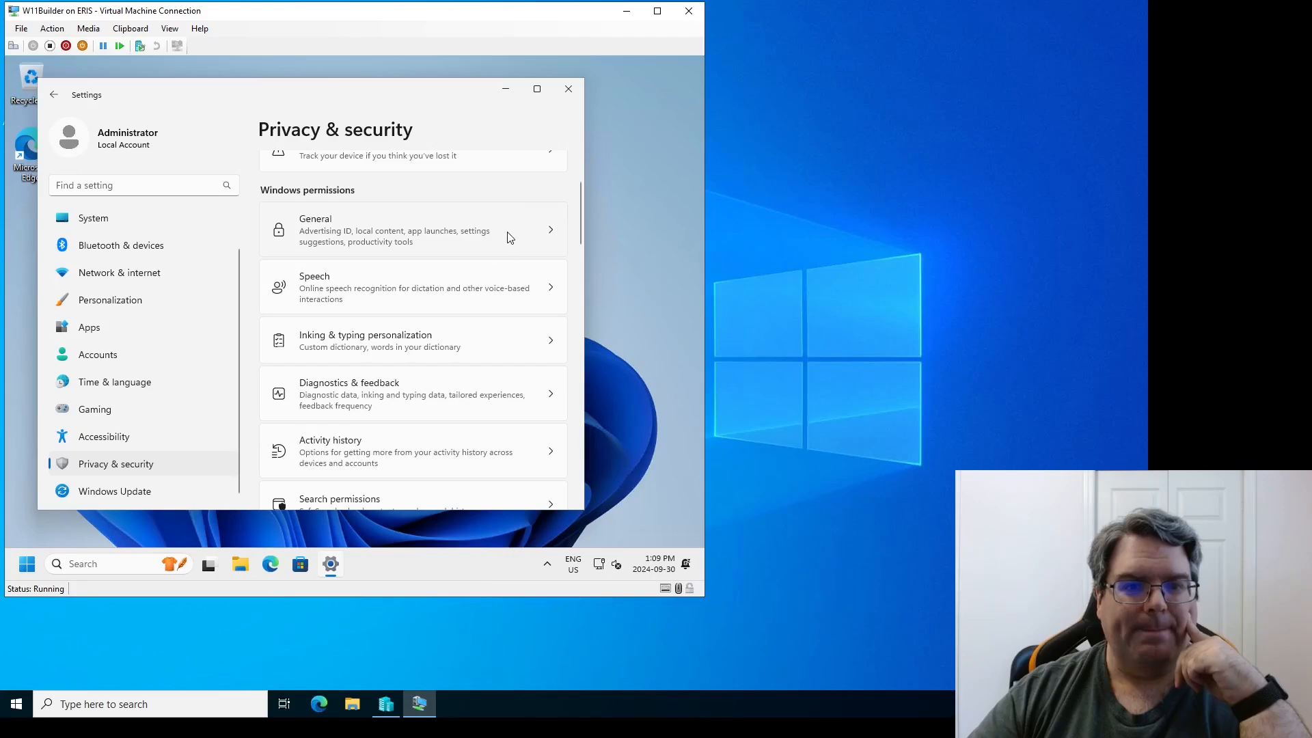
scroll(498, 239, down, 3)
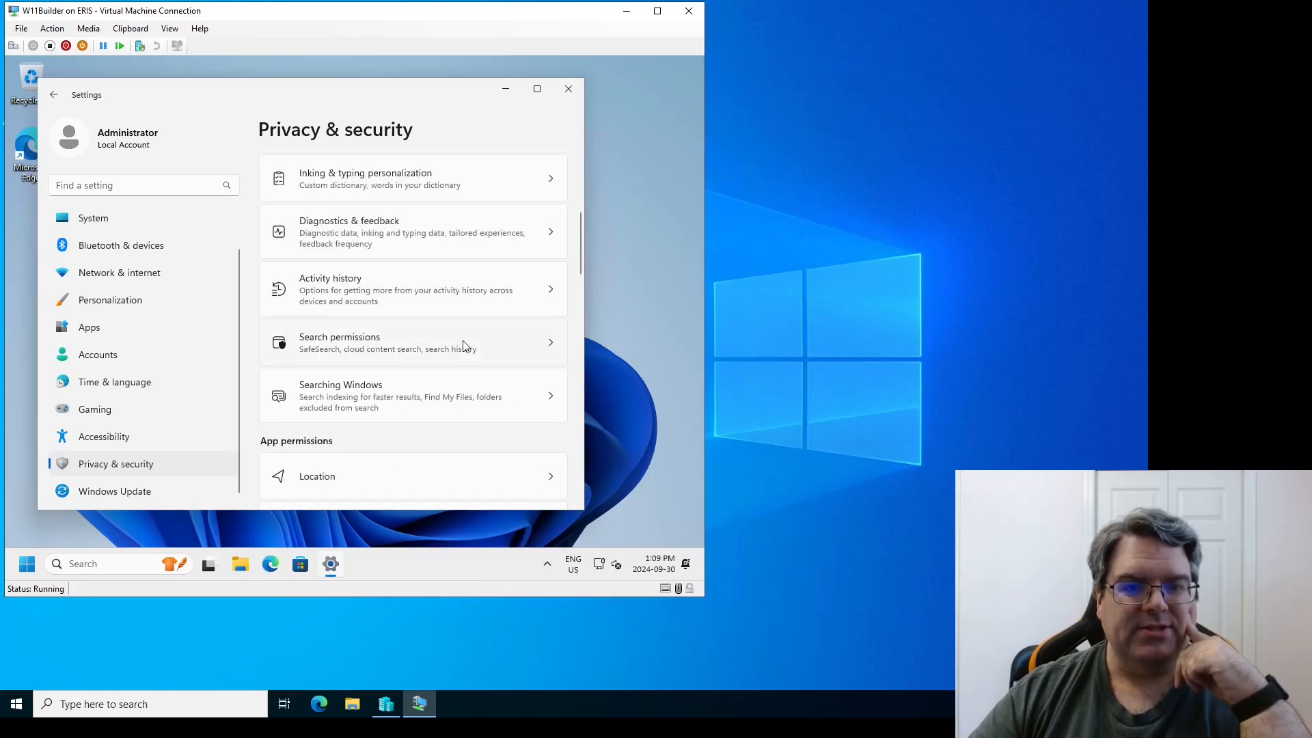
click(464, 346)
scroll(458, 287, down, 3)
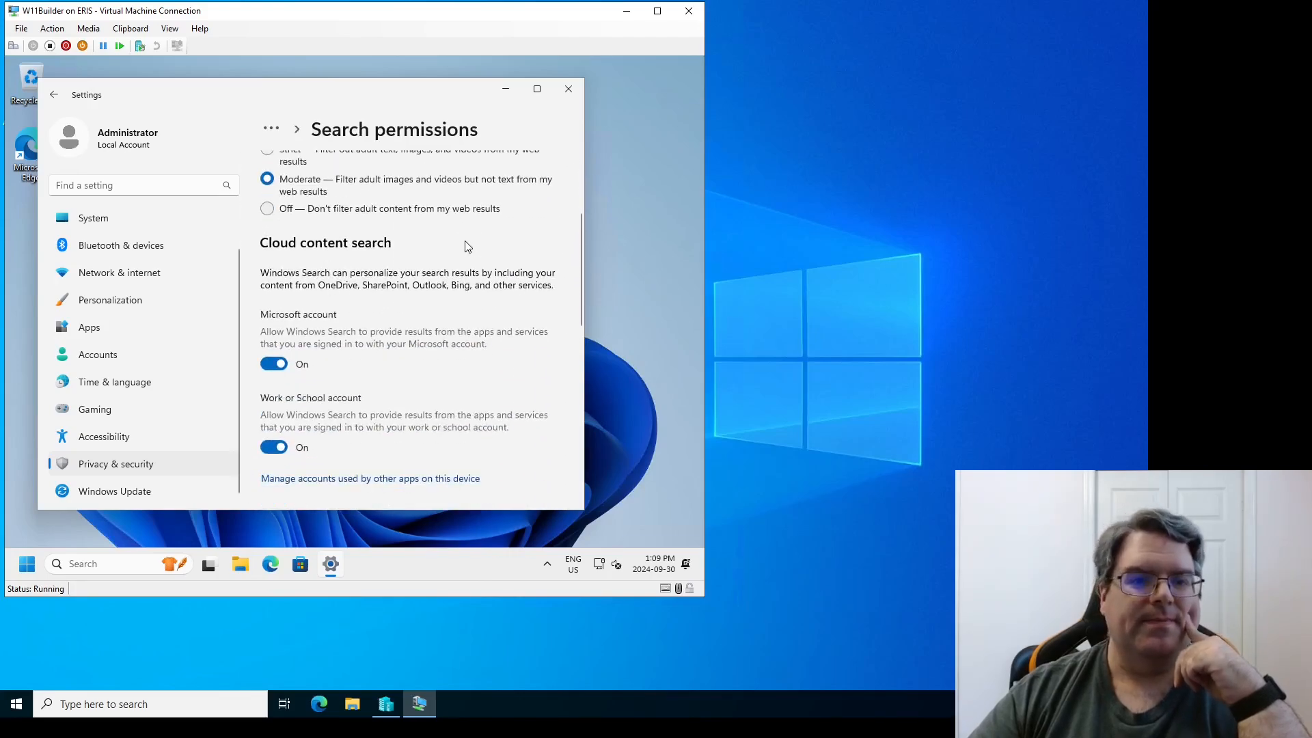
scroll(429, 239, up, 2)
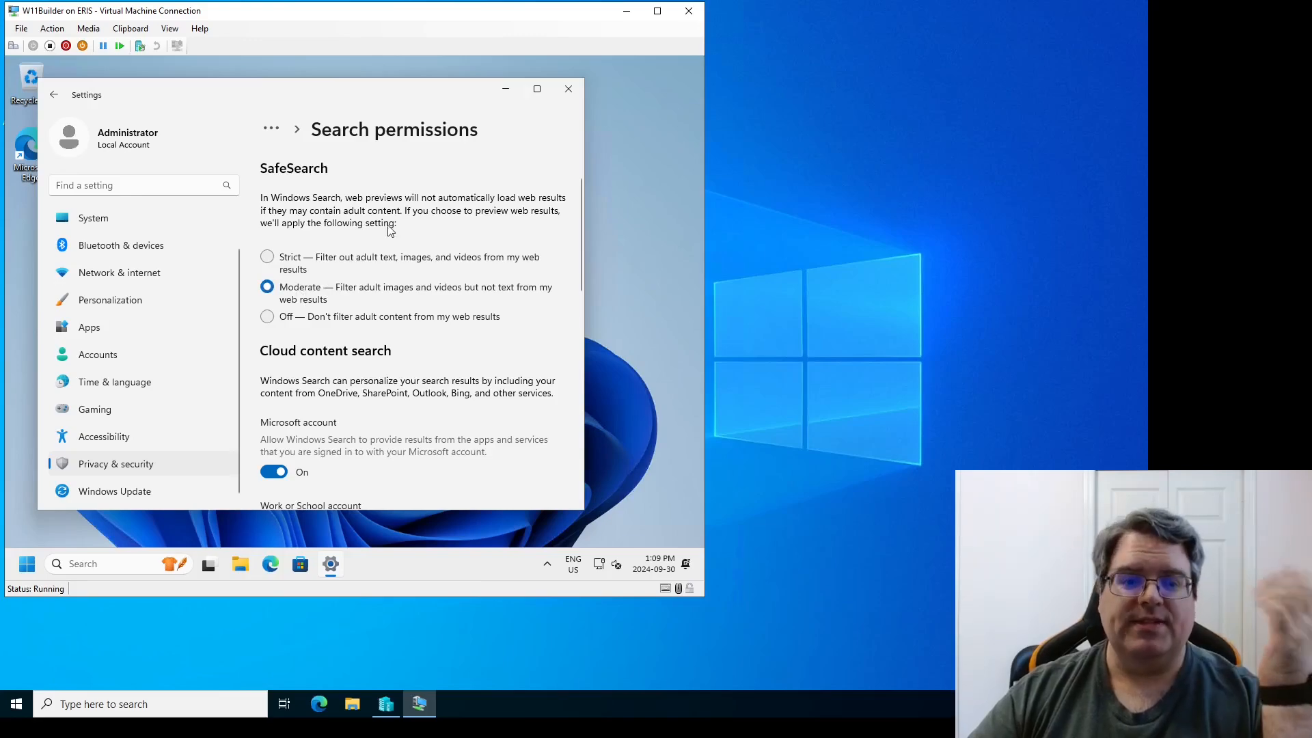
scroll(387, 231, down, 3)
scroll(388, 234, down, 1)
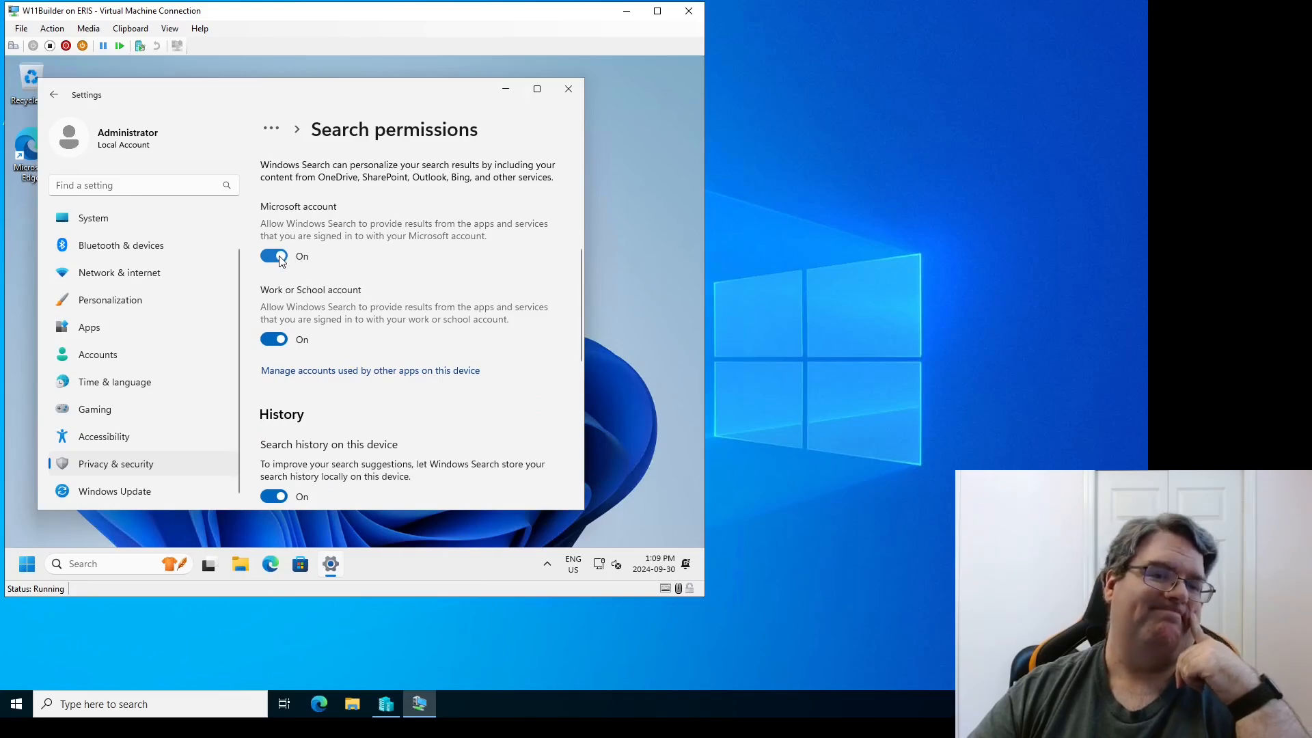
scroll(369, 266, down, 2)
scroll(369, 266, down, 3)
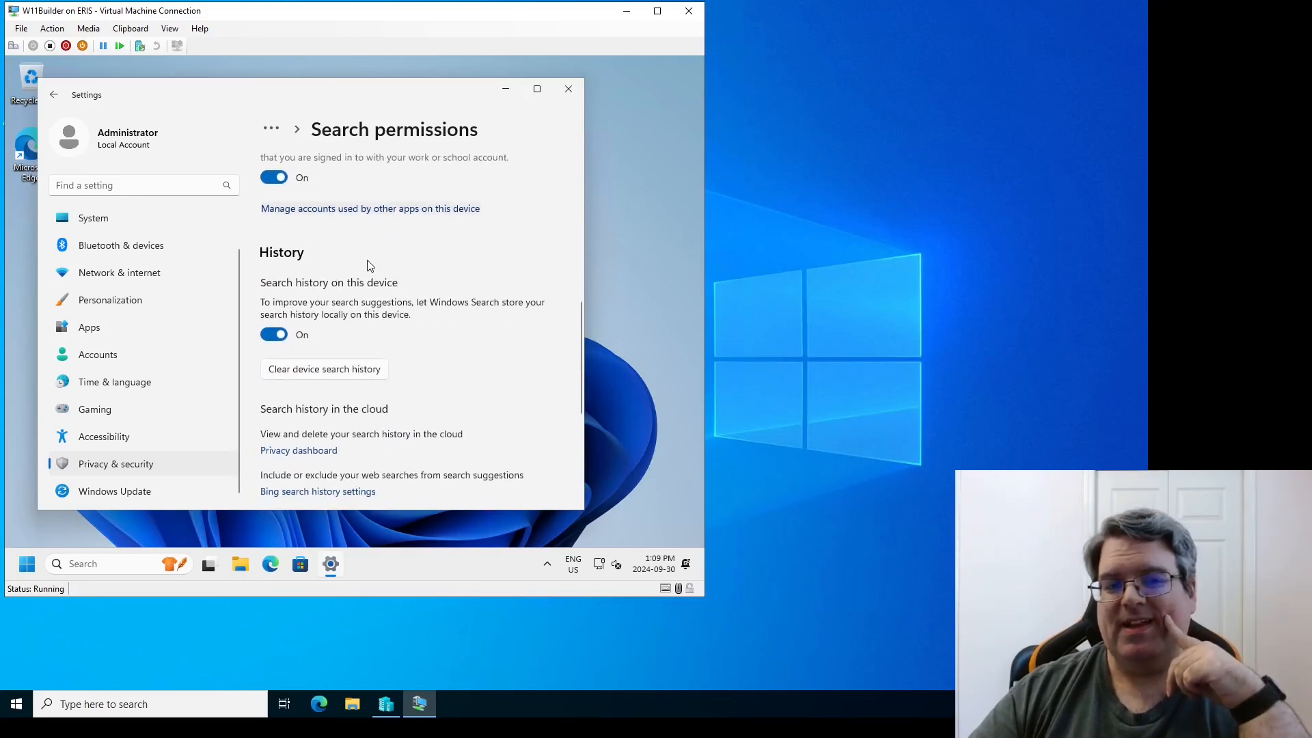
scroll(357, 265, down, 4)
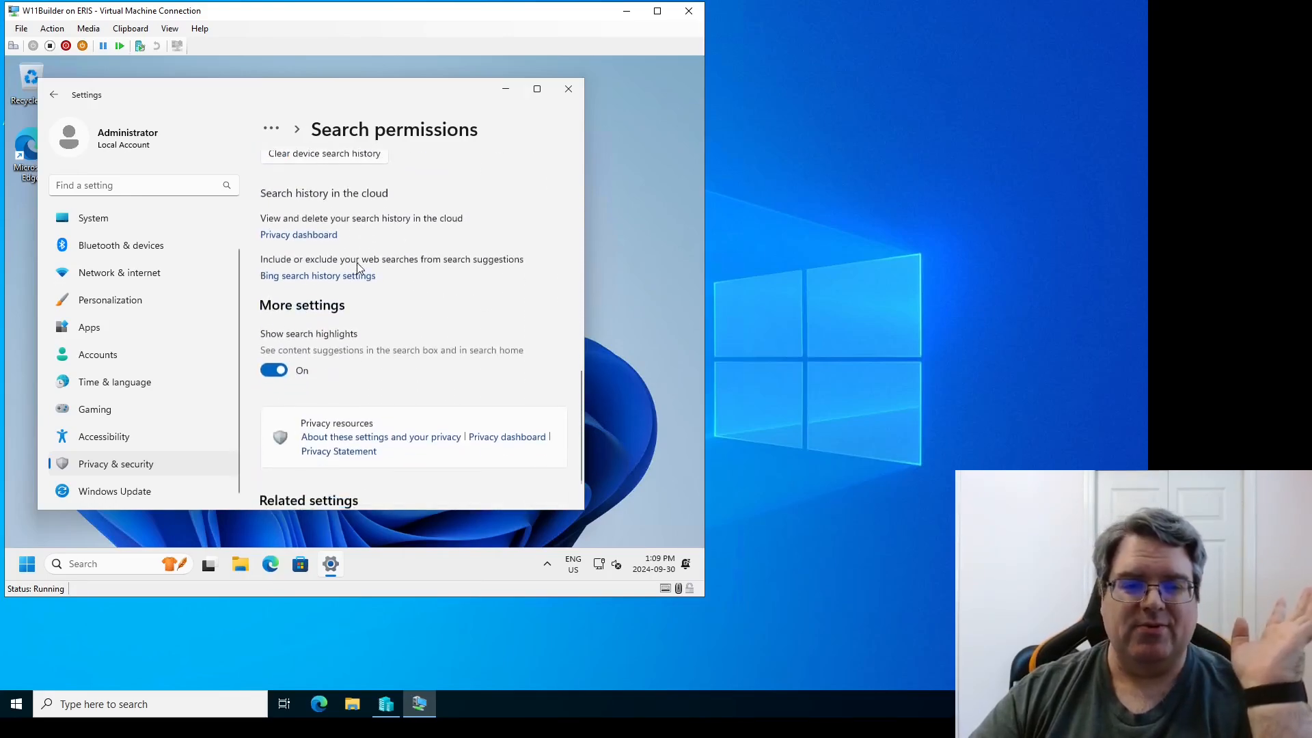
scroll(376, 284, down, 1)
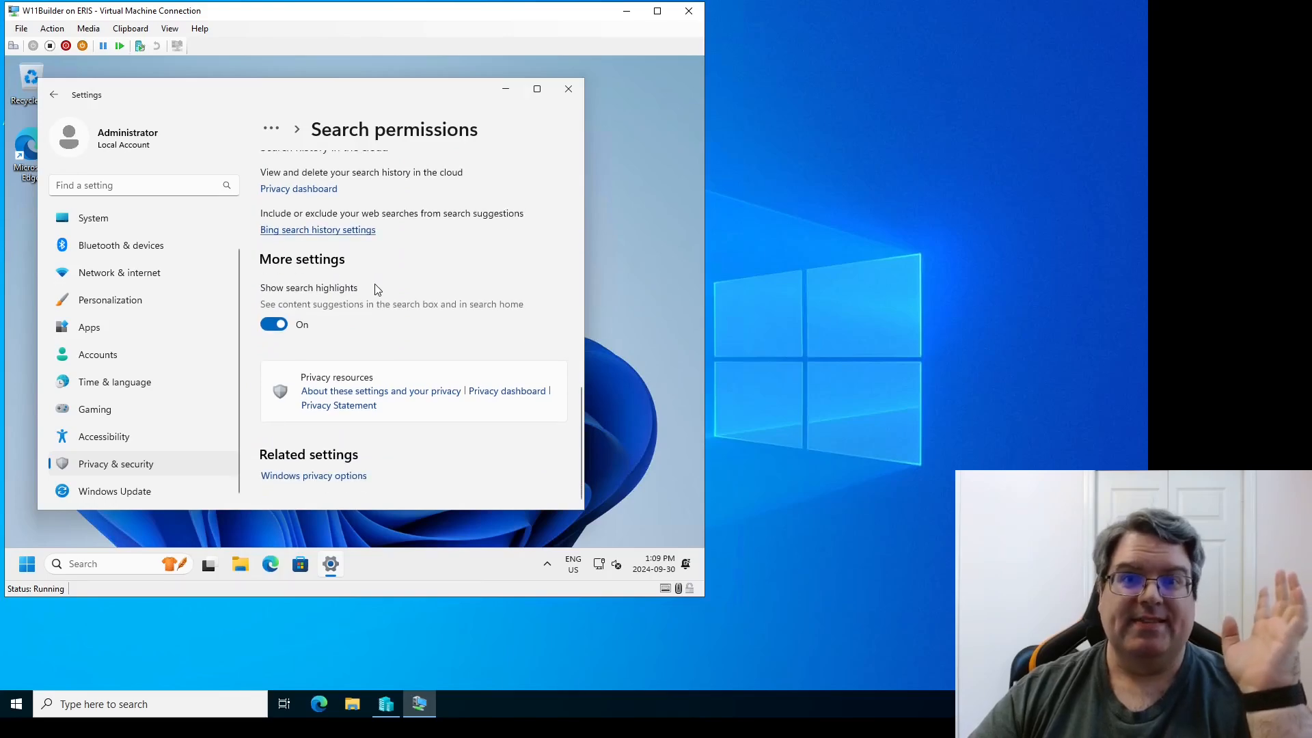
scroll(375, 287, up, 6)
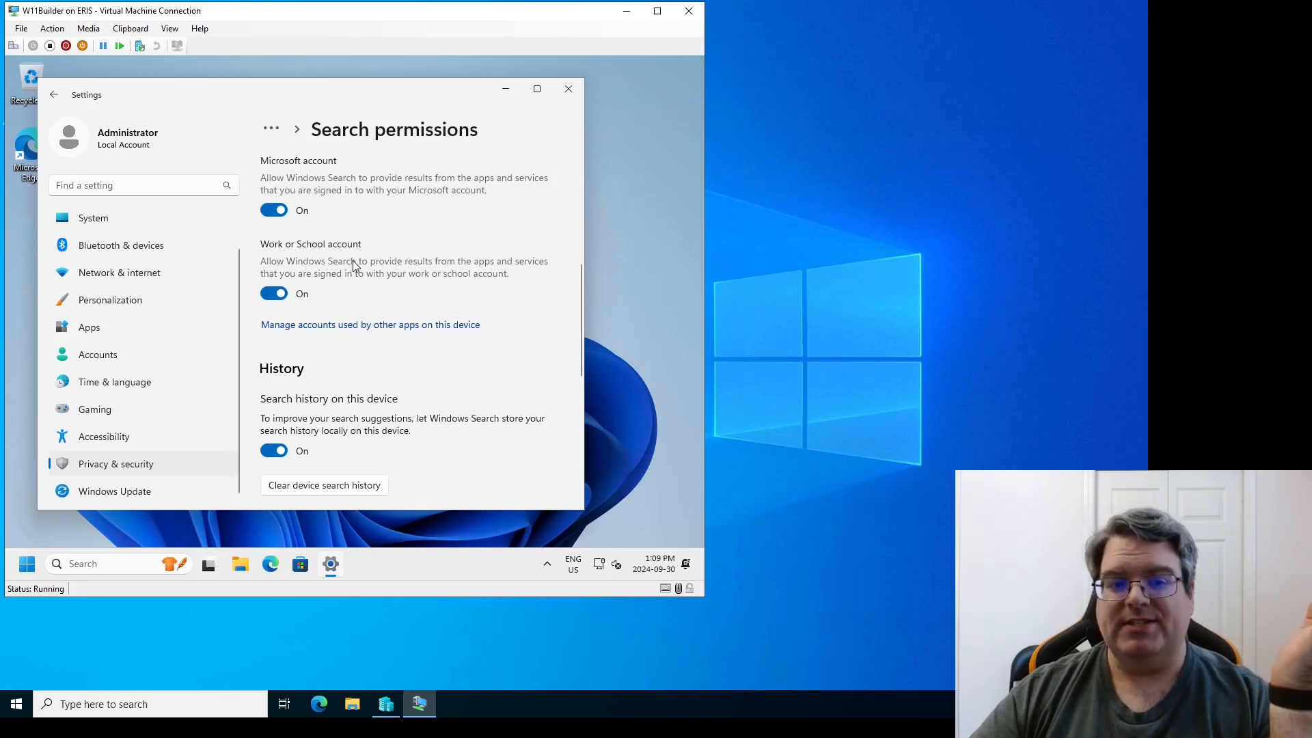
Turn off Show search highlights in Search permissions, switching it on again briefly to compare the taskbar search box
scroll(350, 260, down, 4)
scroll(353, 266, down, 2)
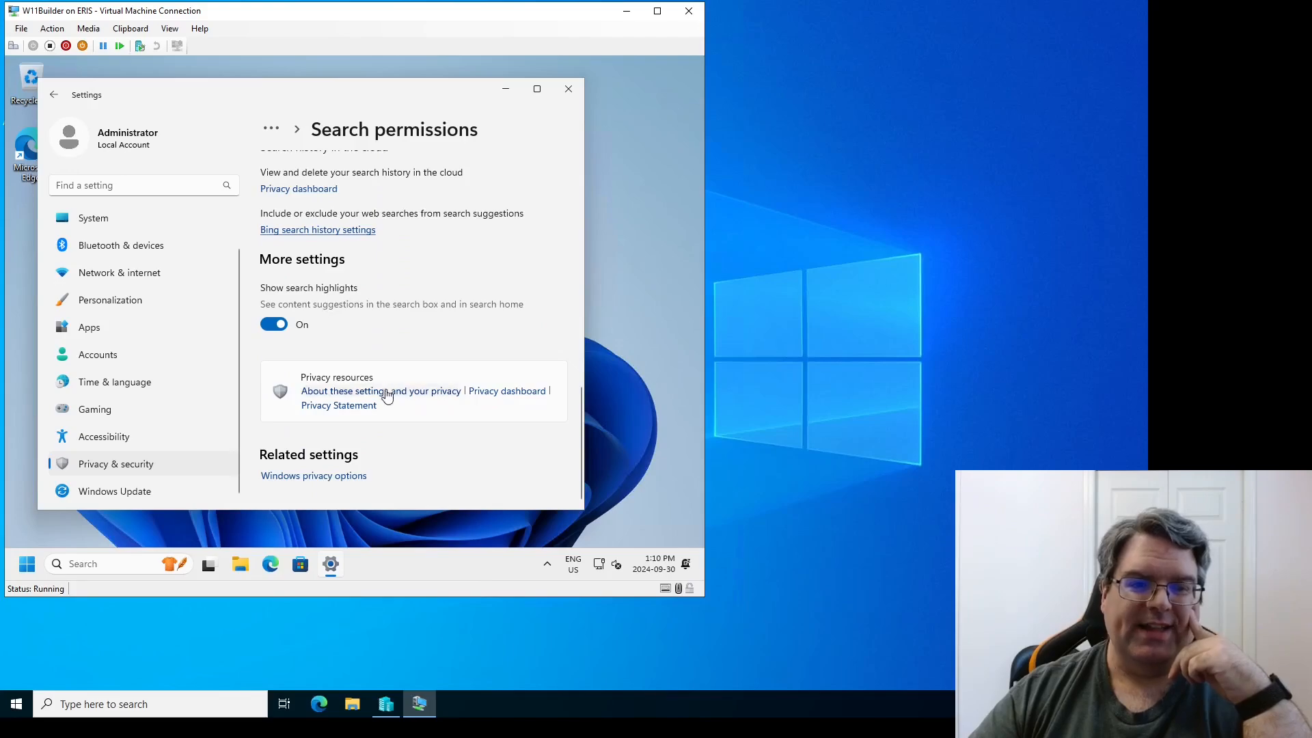
click(280, 328)
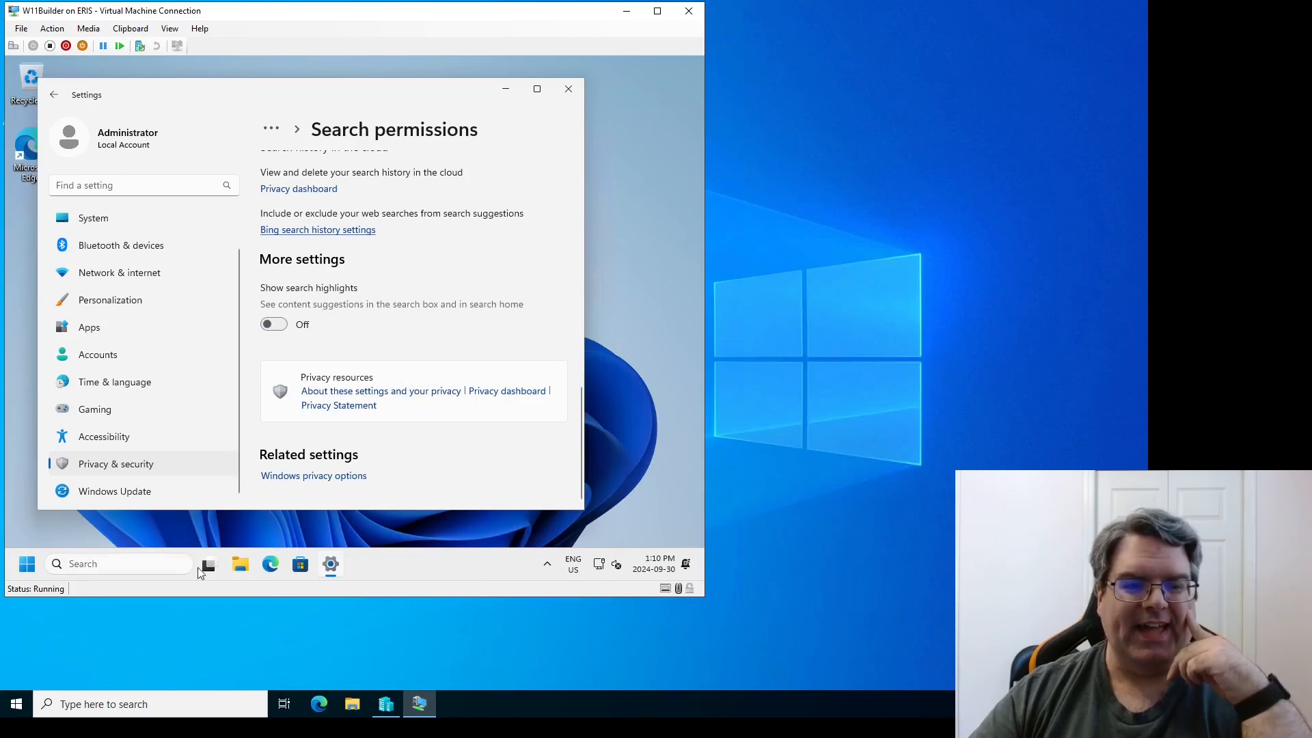
click(276, 327)
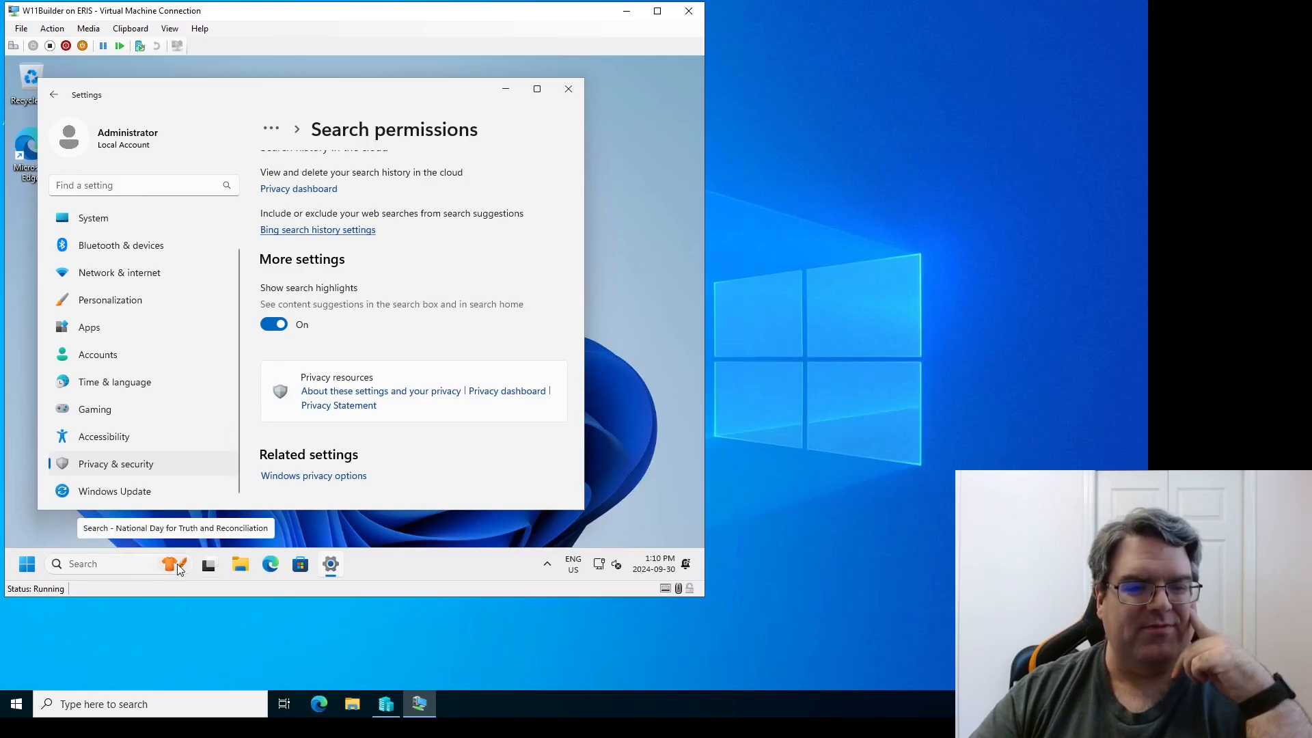
click(275, 326)
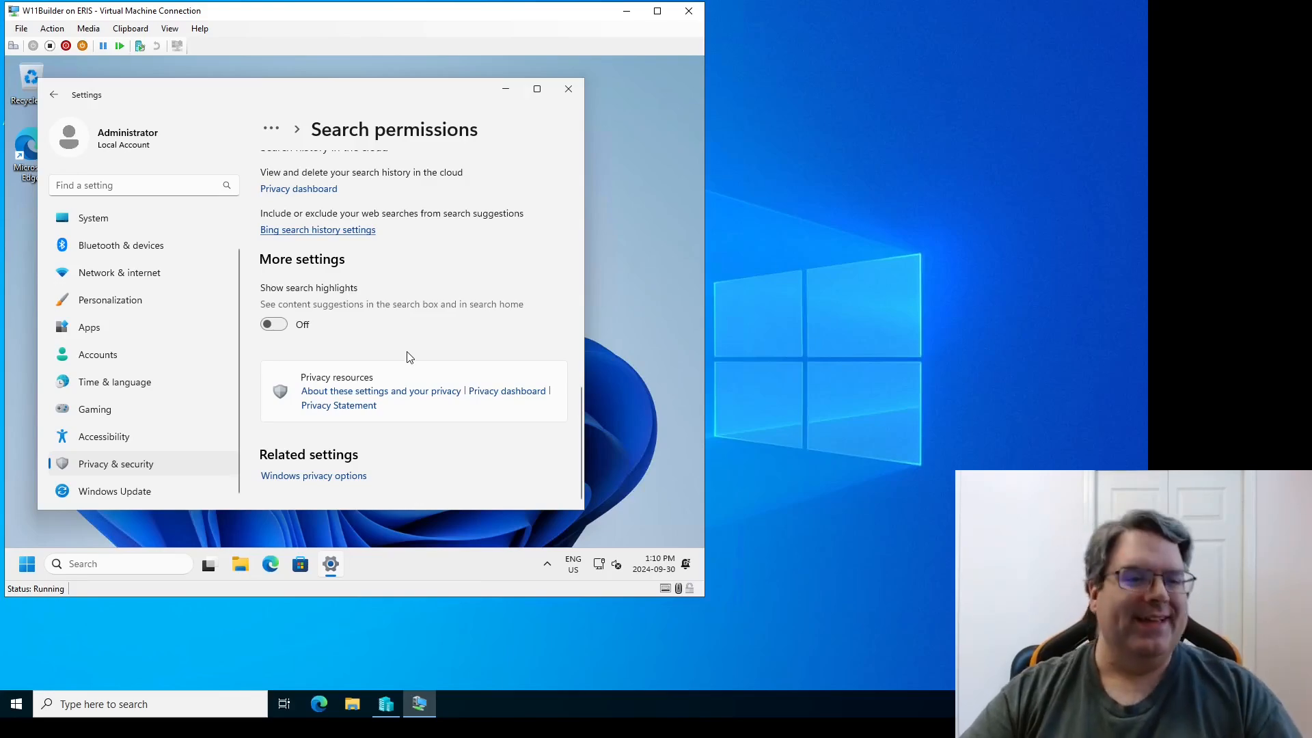
Return to the SafeSearch and cloud content search options on the Search permissions page and close Settings
scroll(407, 358, up, 3)
scroll(408, 359, up, 10)
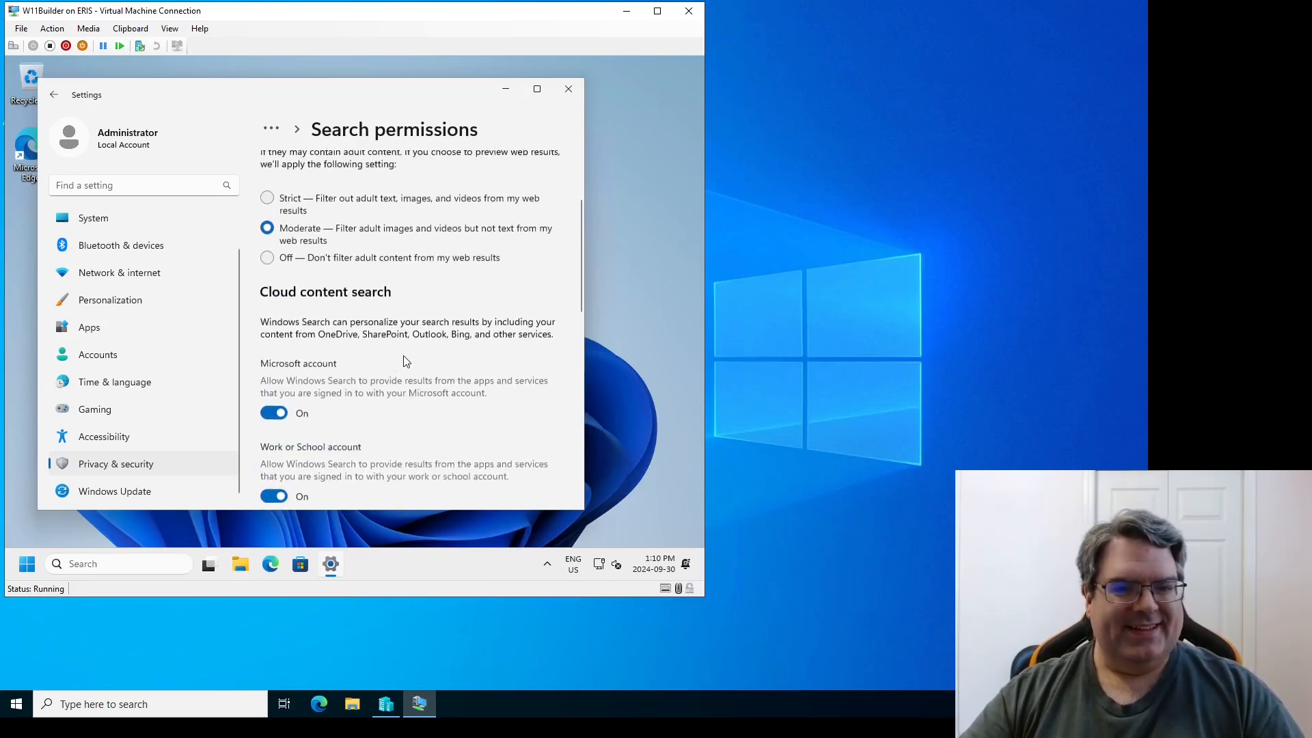
click(568, 89)
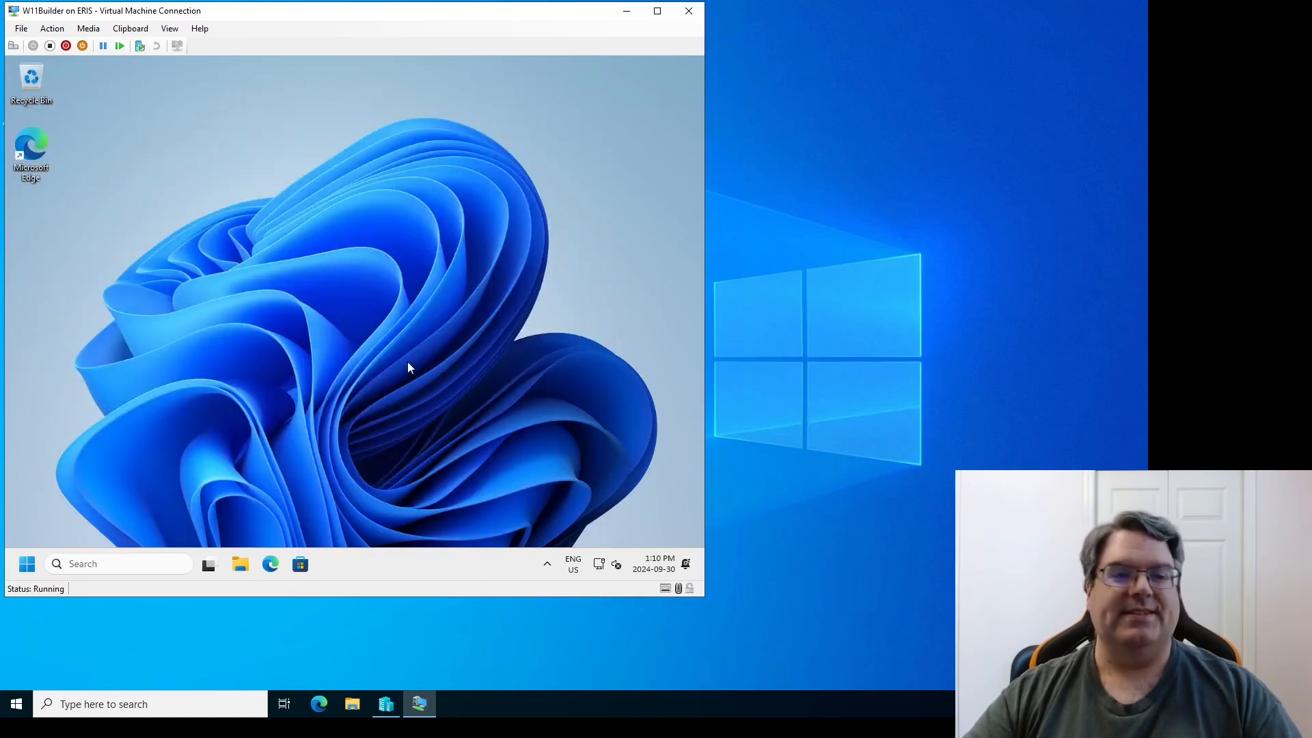
Check the signed-in account by running whoami in an elevated Command Prompt, and exit the prompt
click(27, 565)
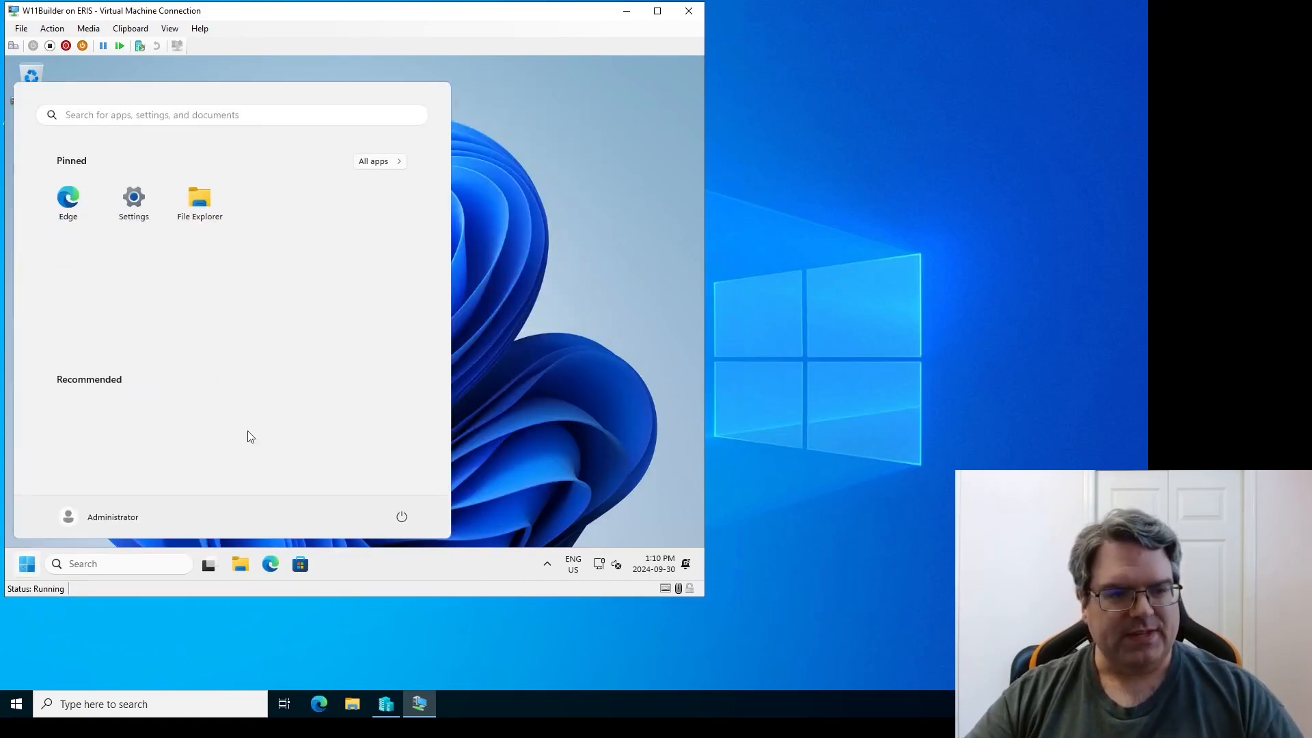
text(cmd)
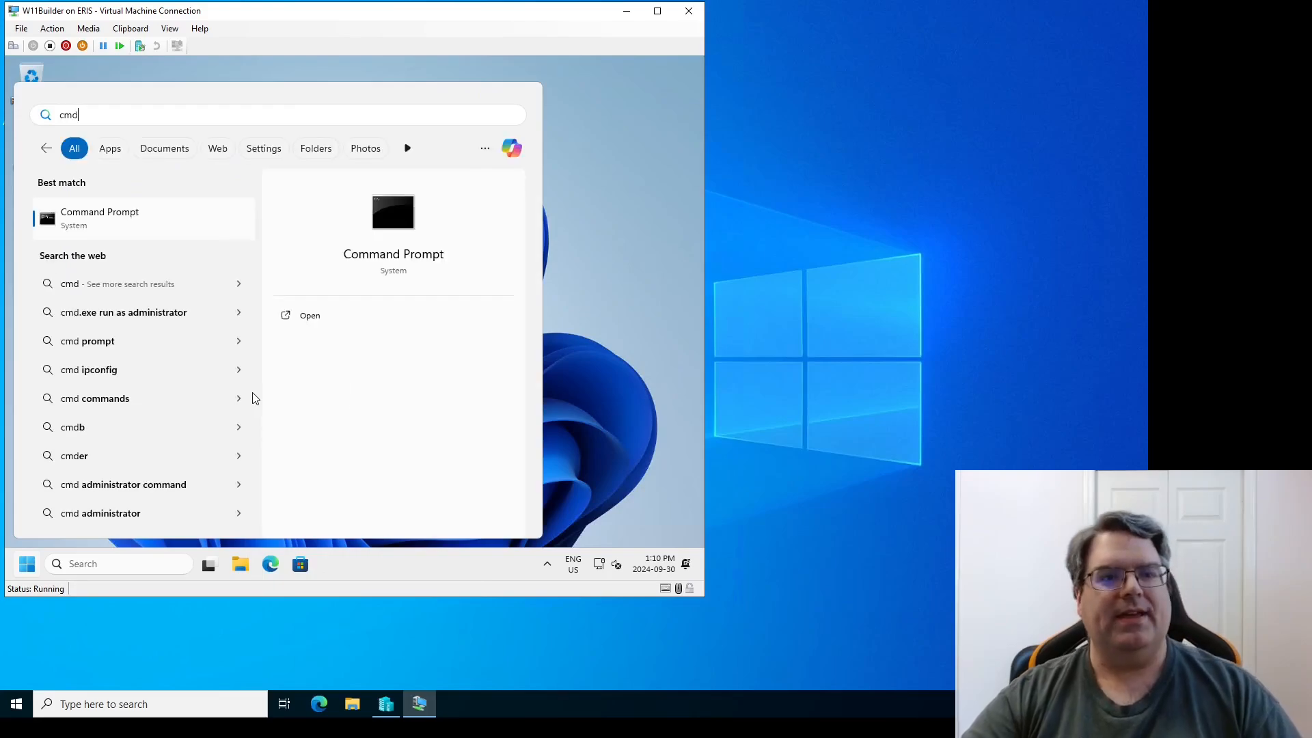
key(ctrl+shift+Return)
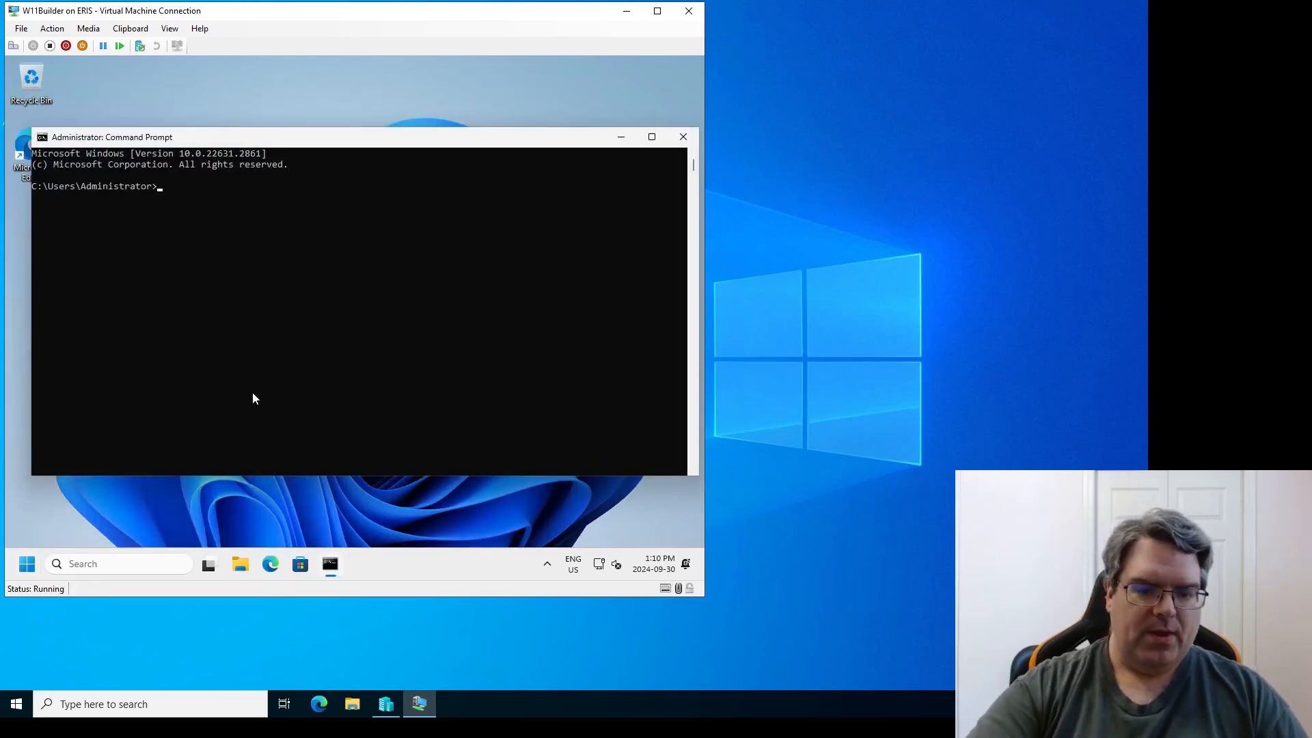
text(whoami)
key(Return)
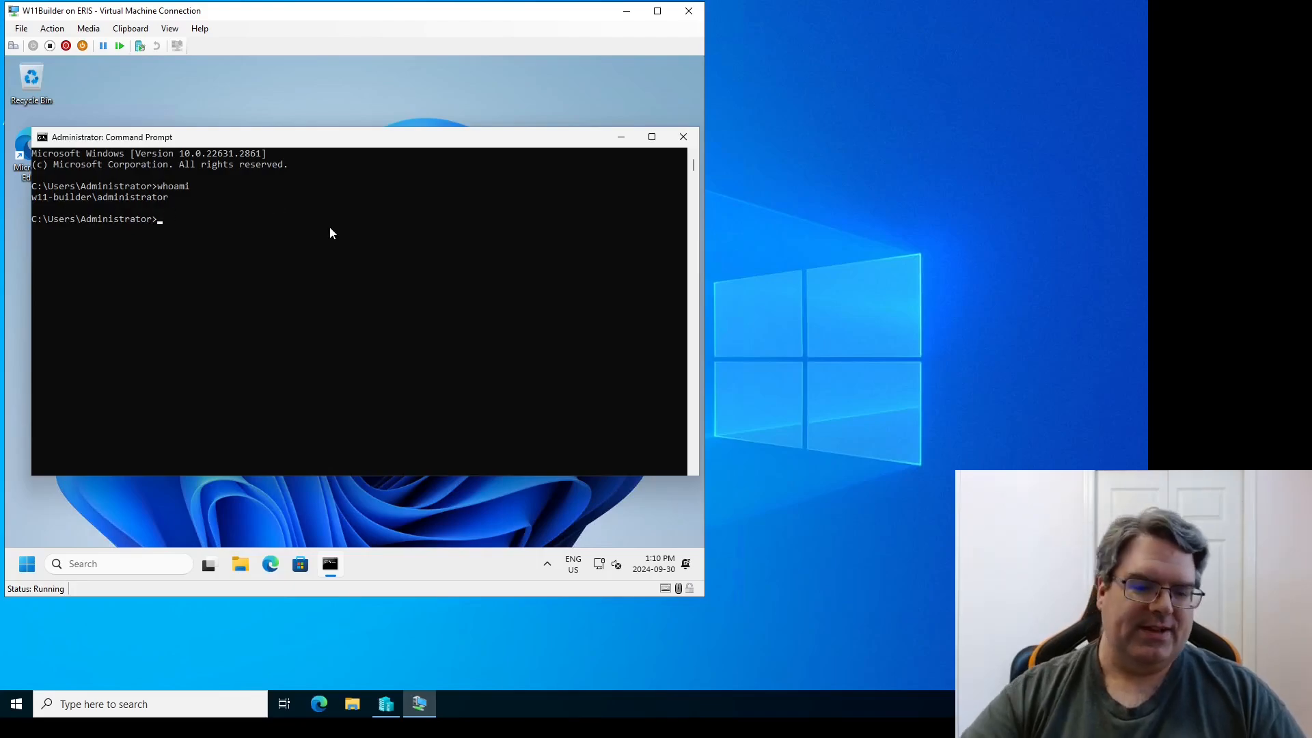
text(exit)
key(Return)
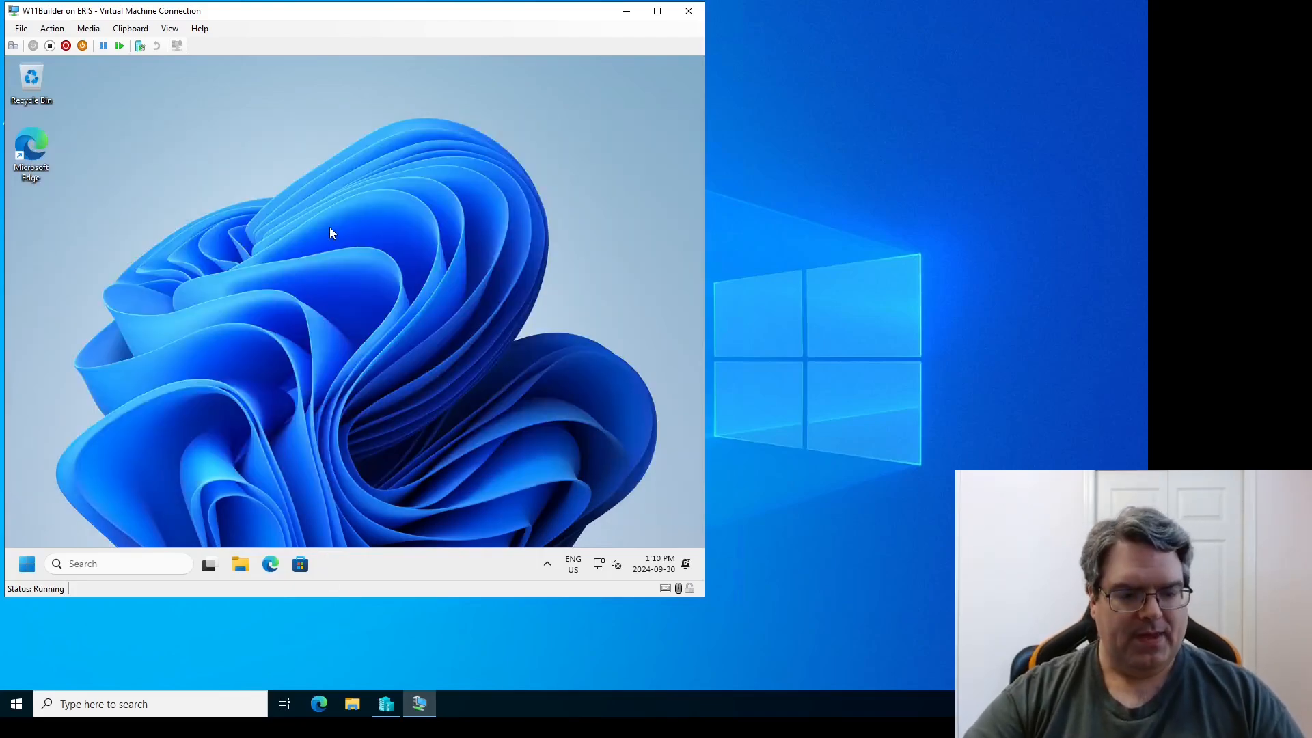
Examine the Users folder under Local Users and Groups in Computer Management and close the console
key(super)
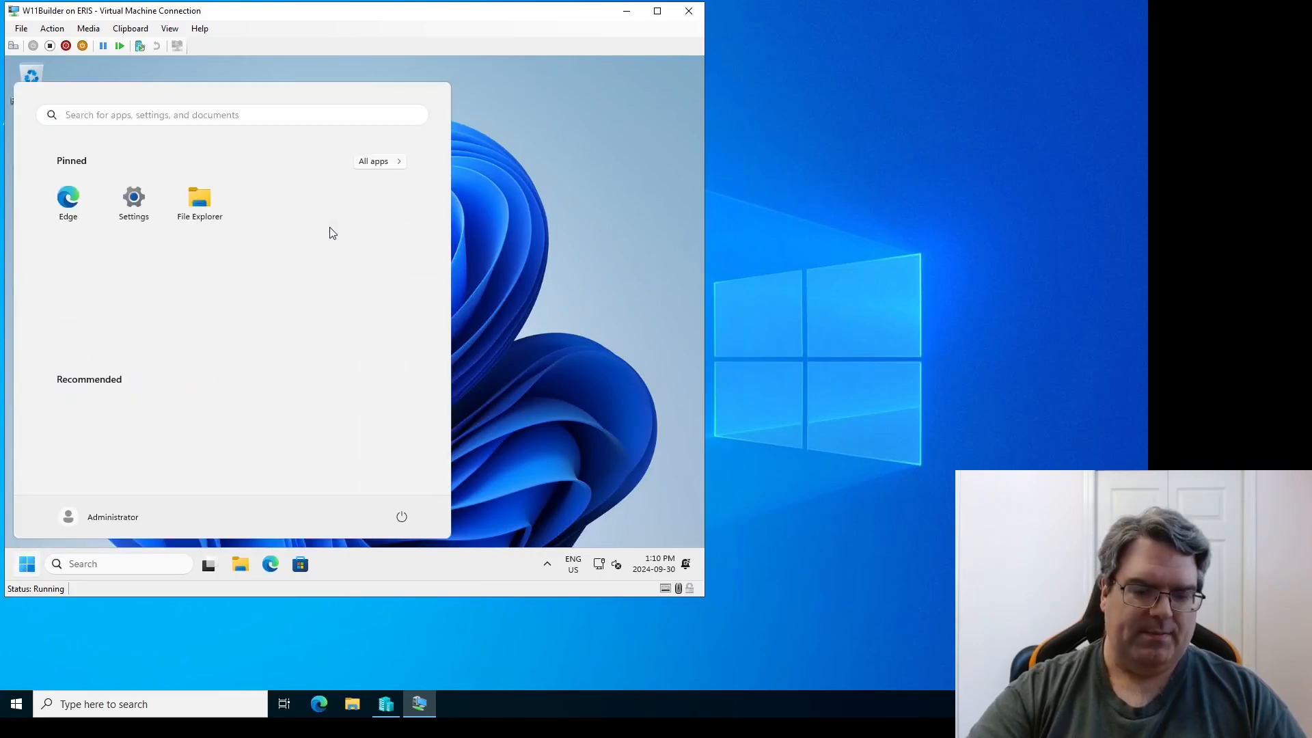
text(comp)
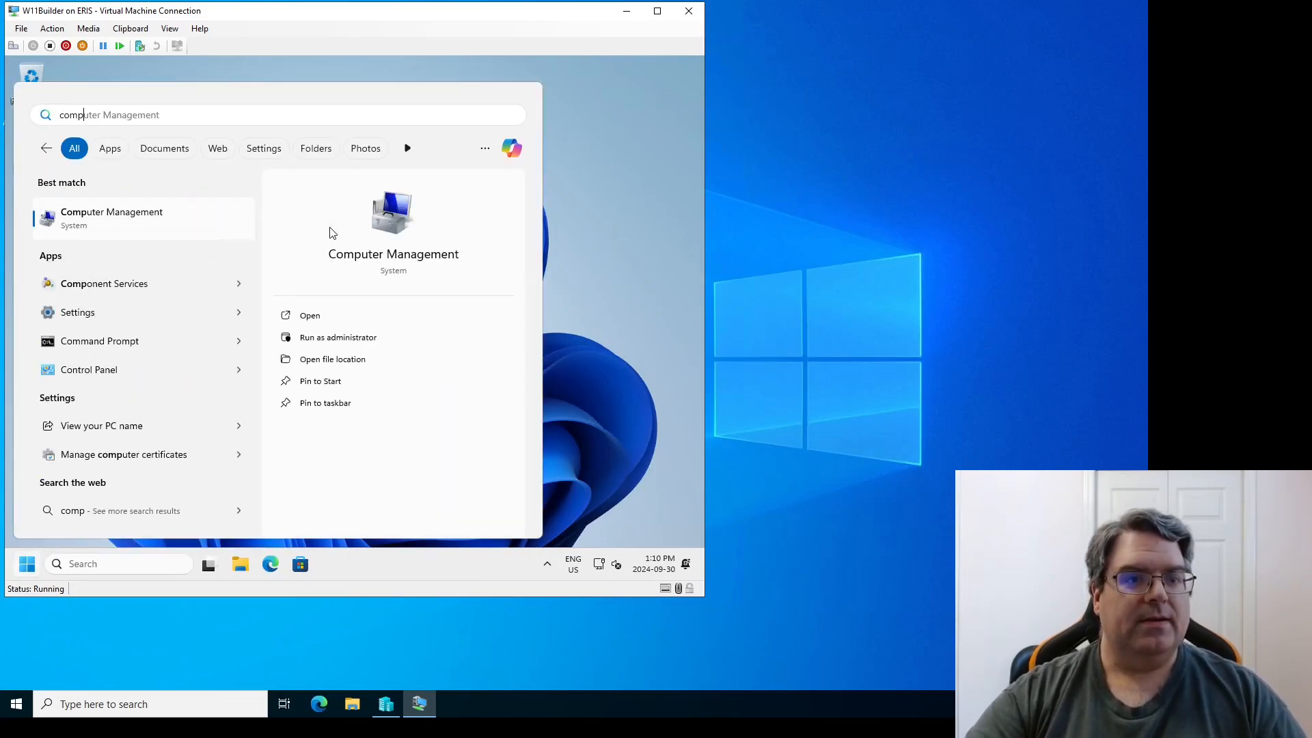
key(Return)
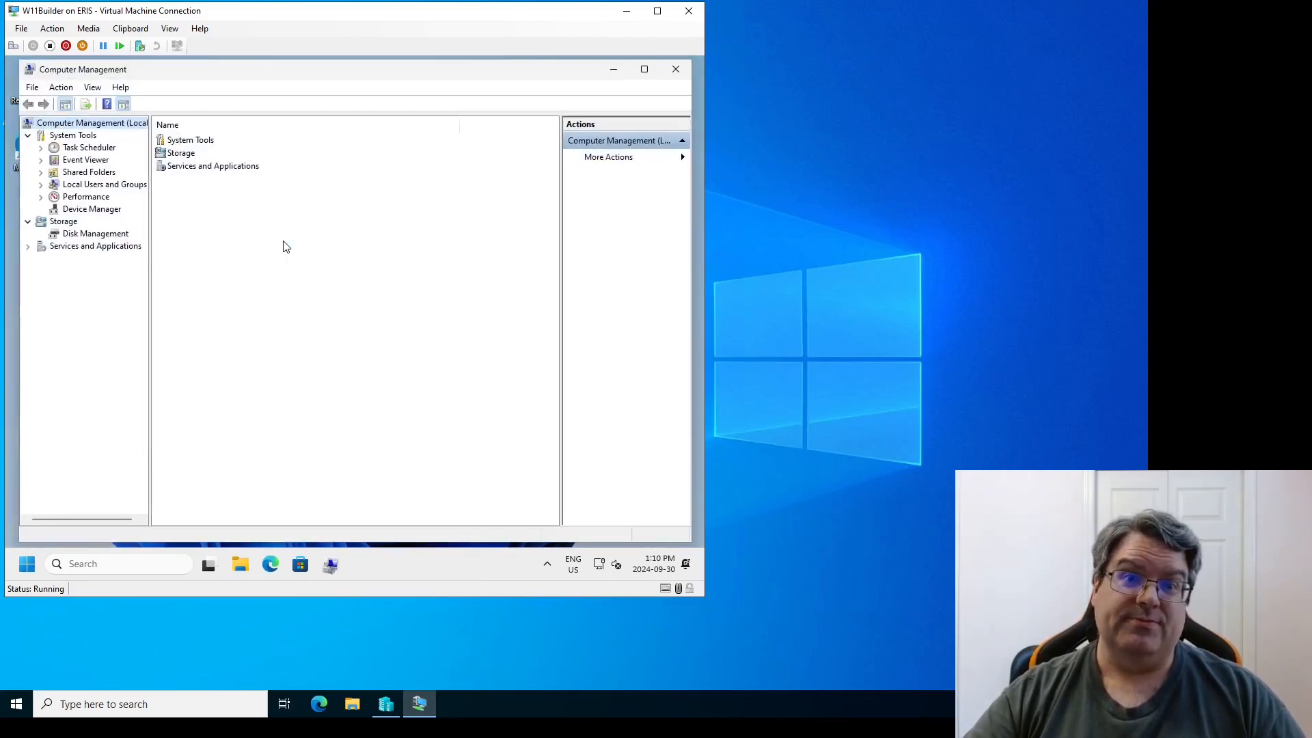
click(41, 185)
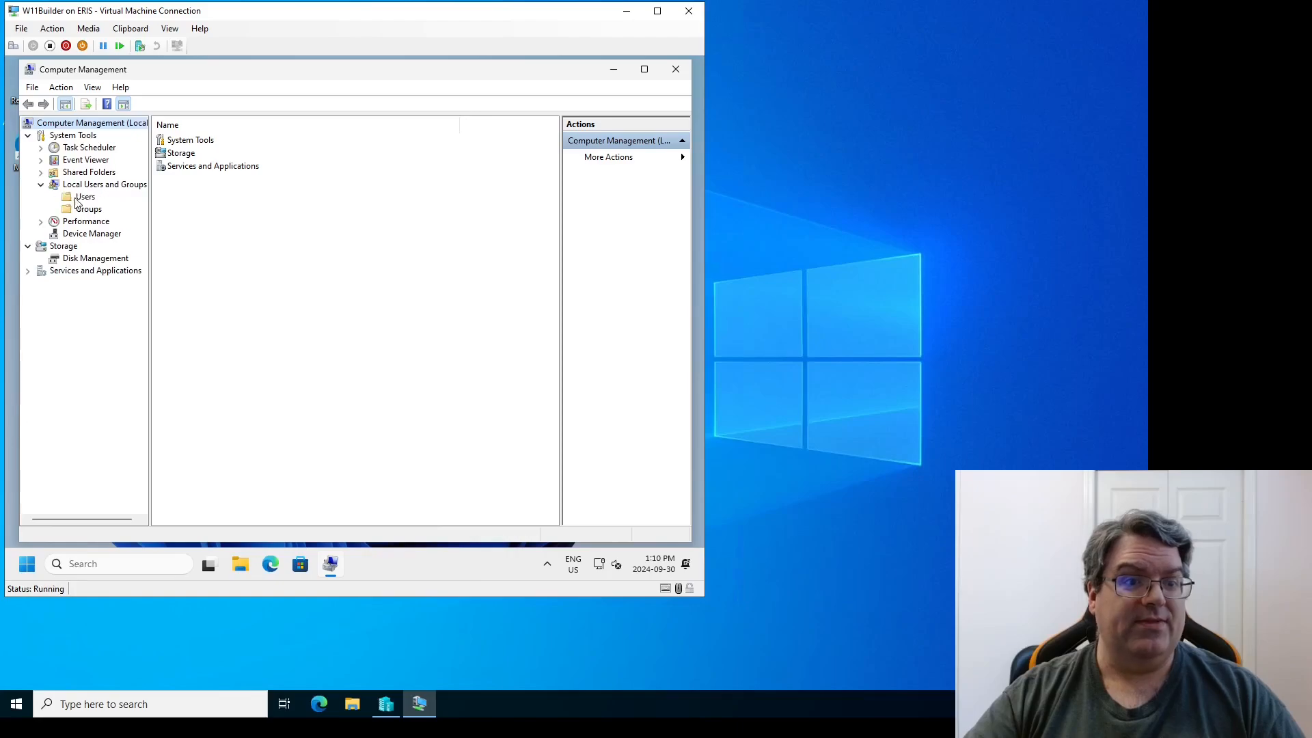
click(85, 197)
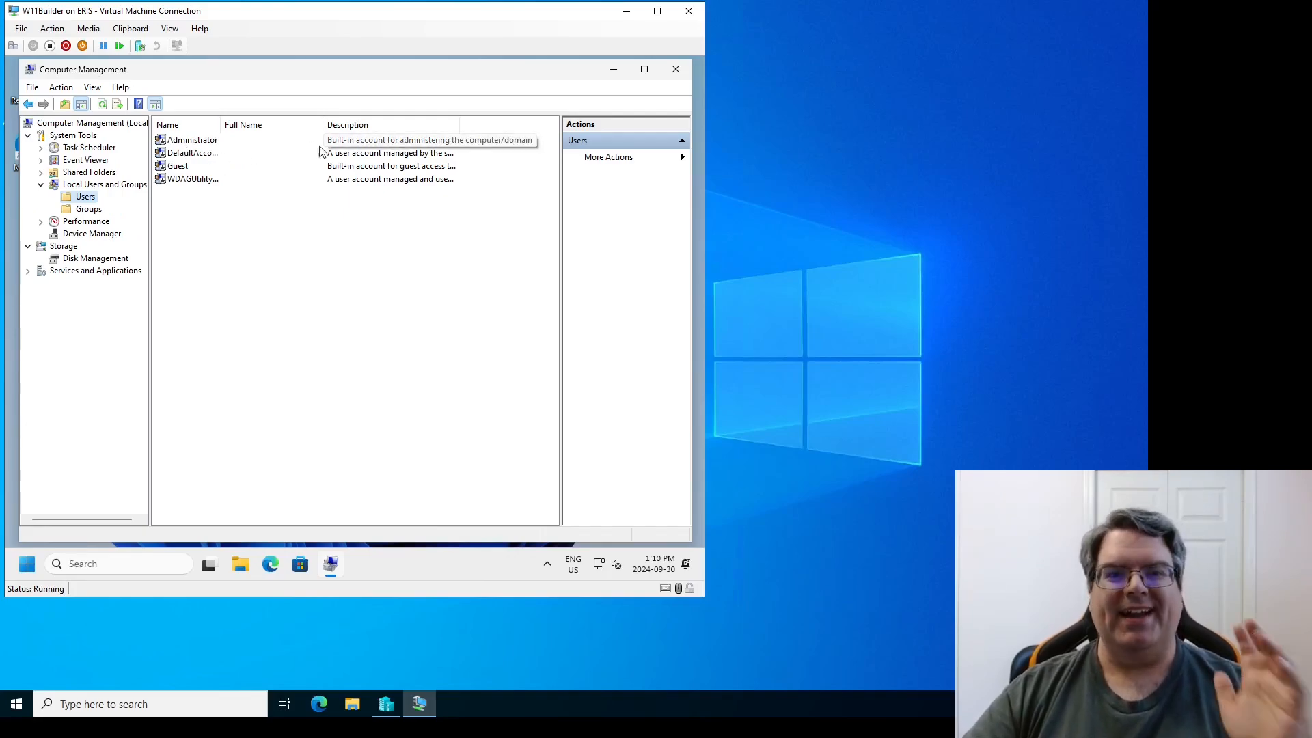
click(675, 73)
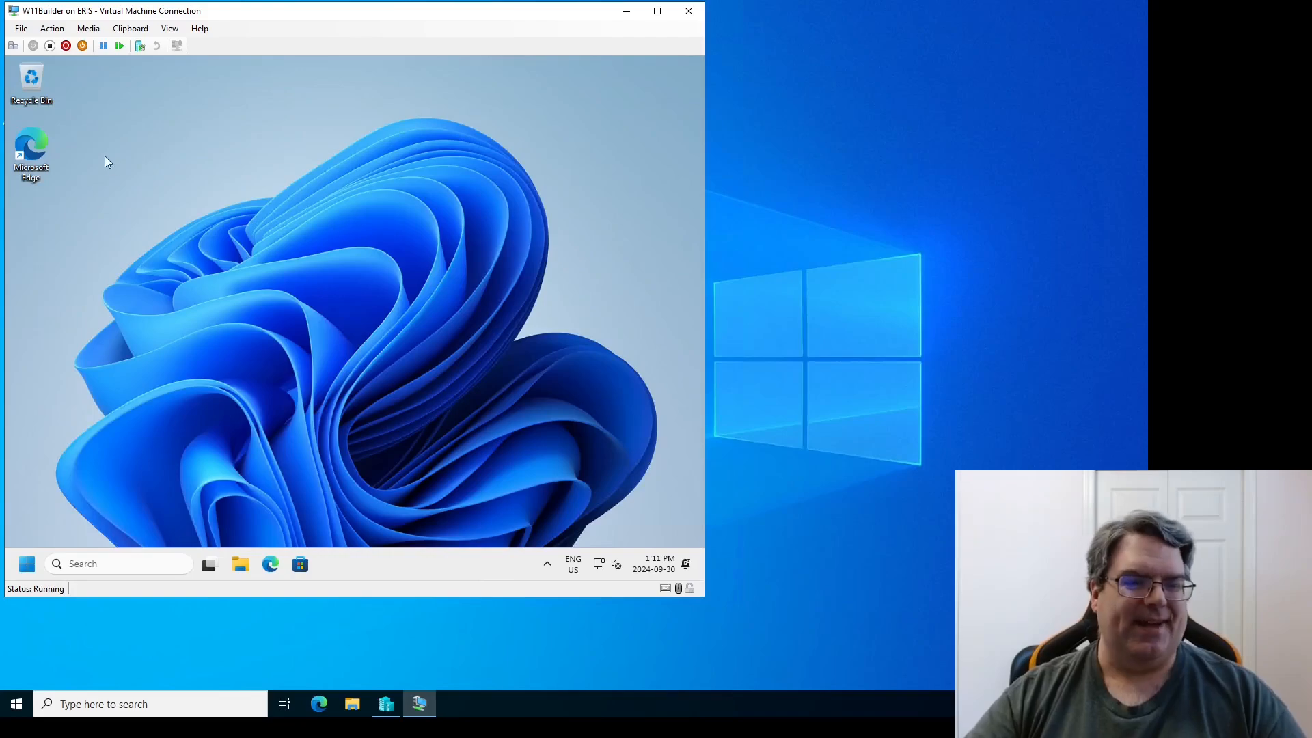
Lock the virtual machine's session and try to sign back in as Administrator
click(13, 45)
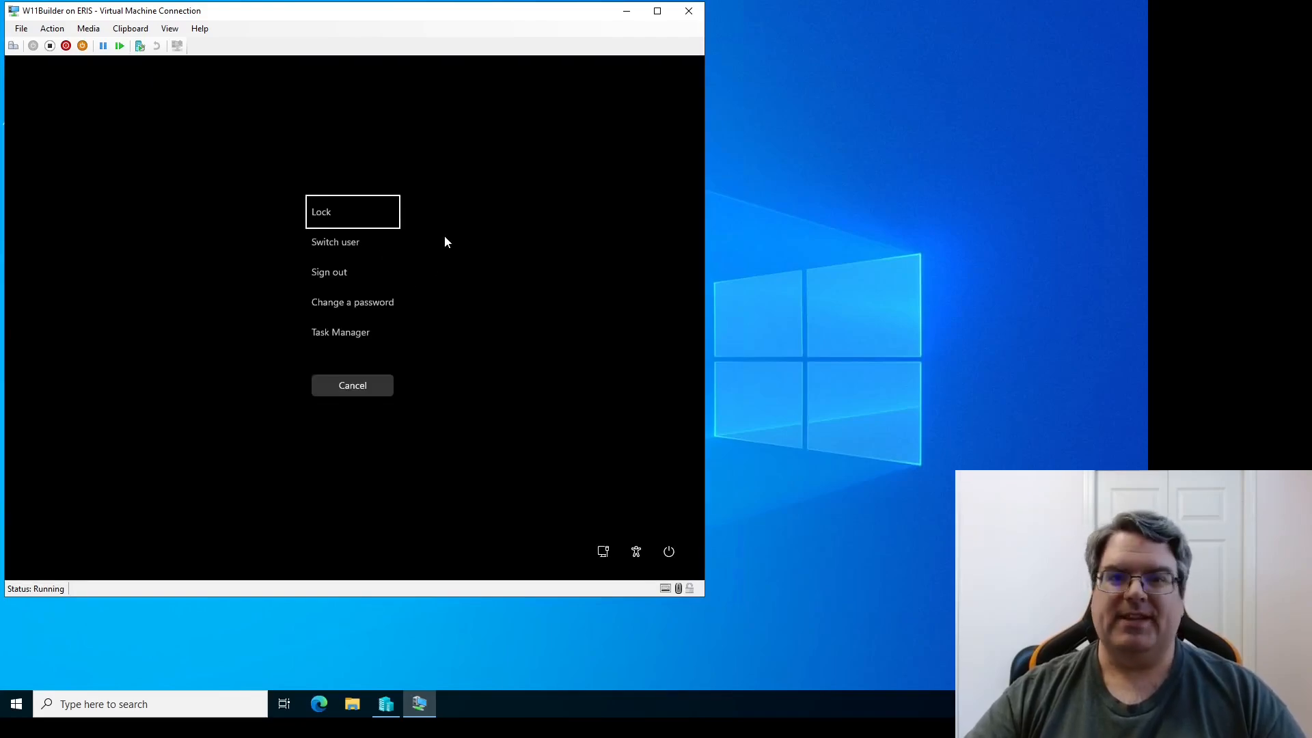
click(355, 214)
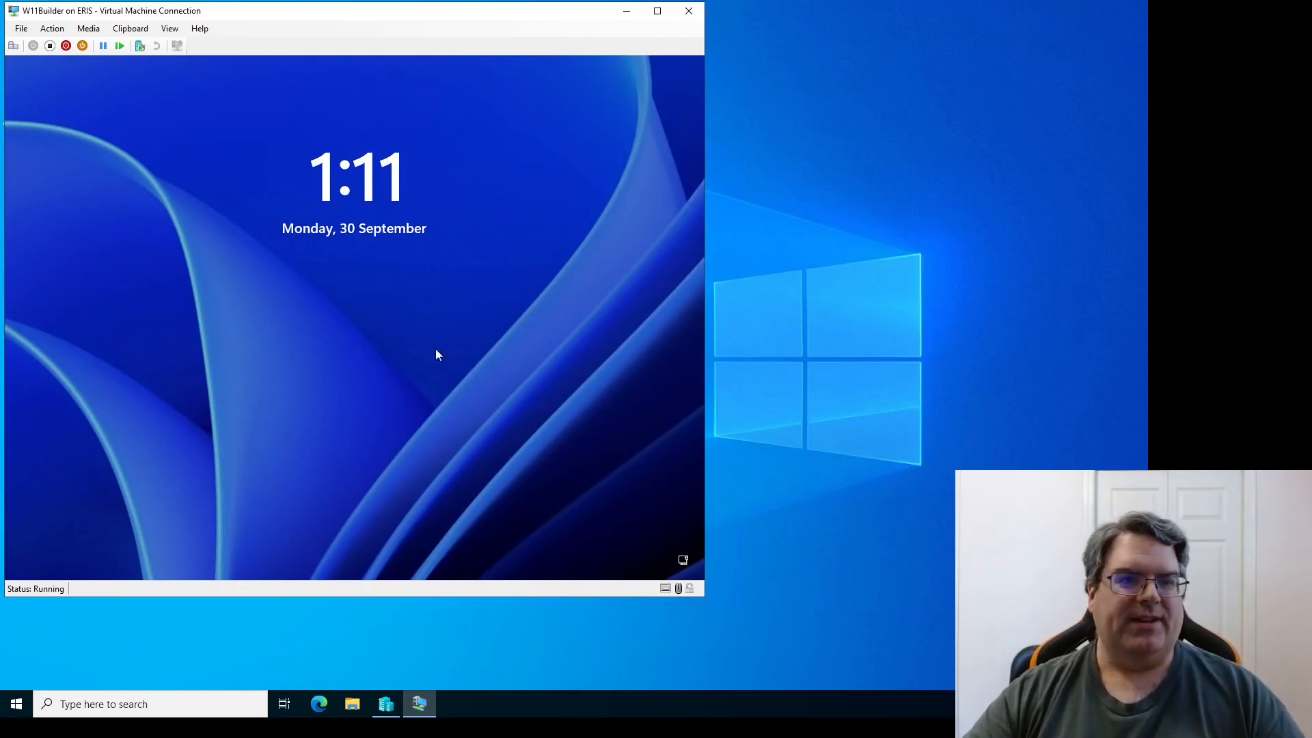
click(336, 321)
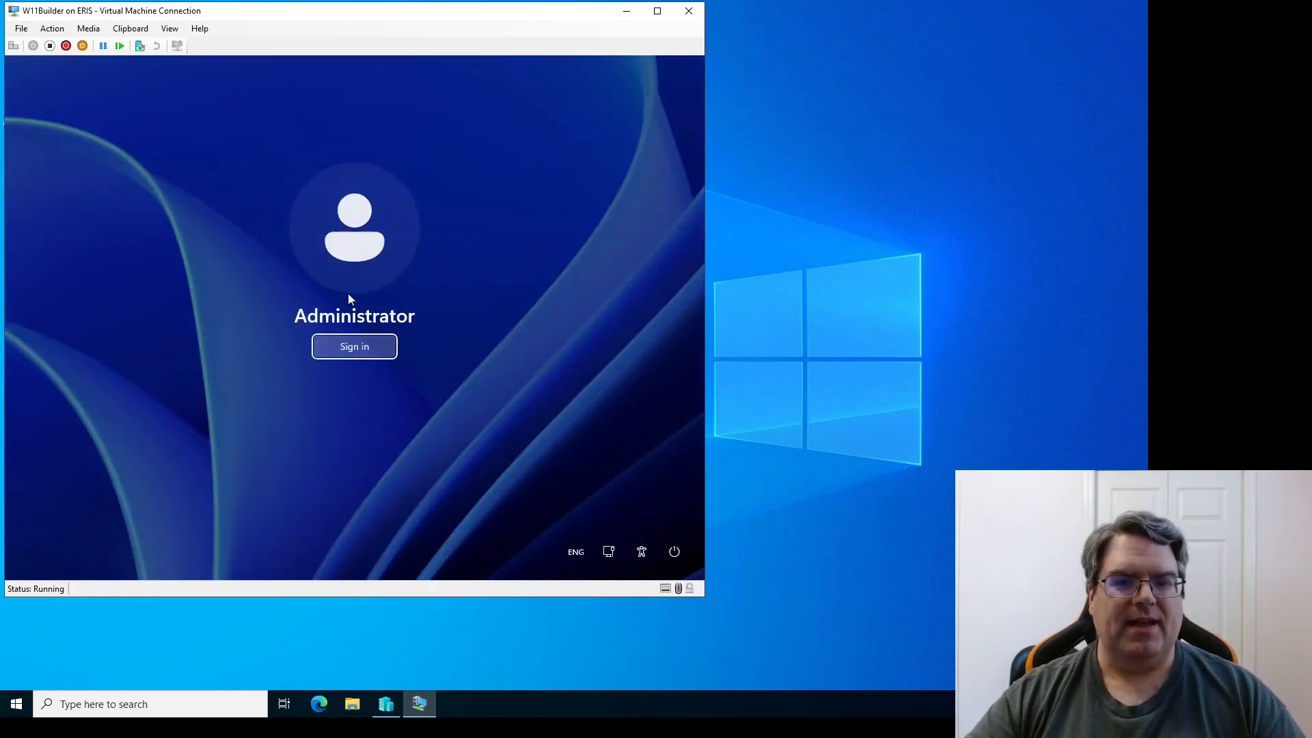
click(350, 347)
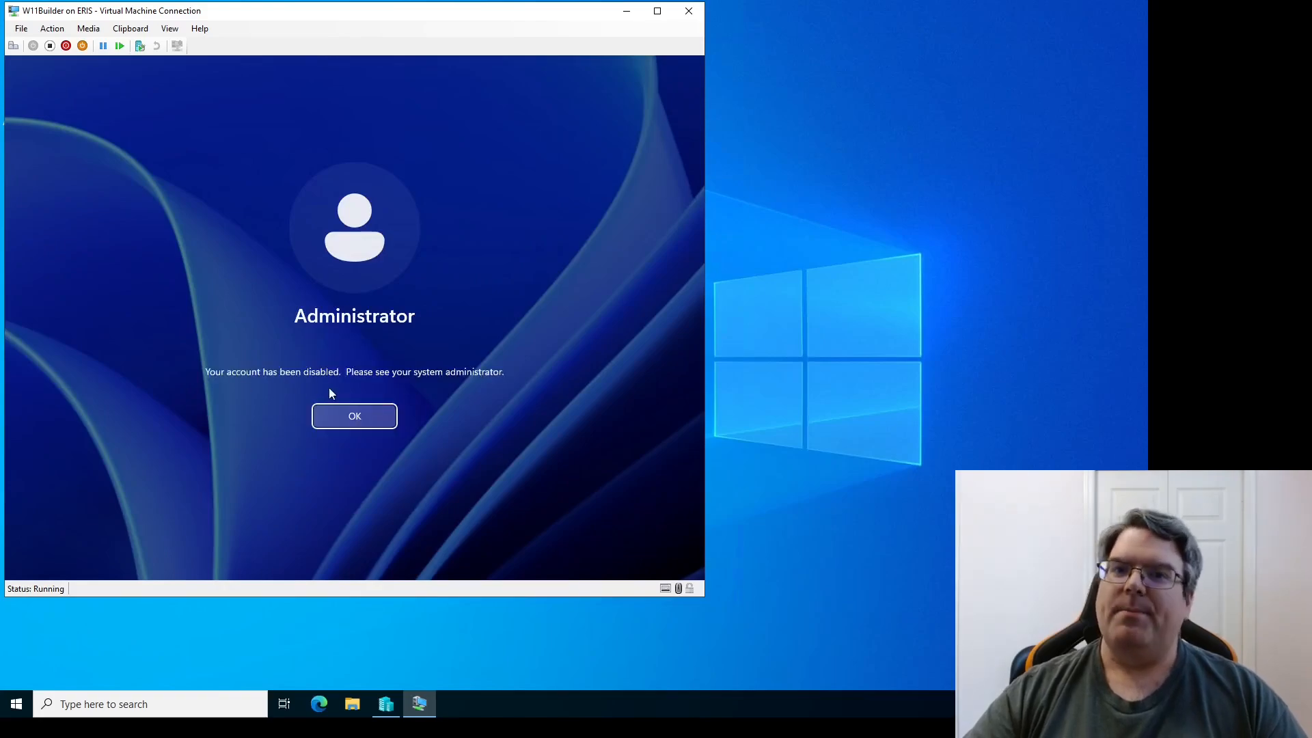
click(352, 414)
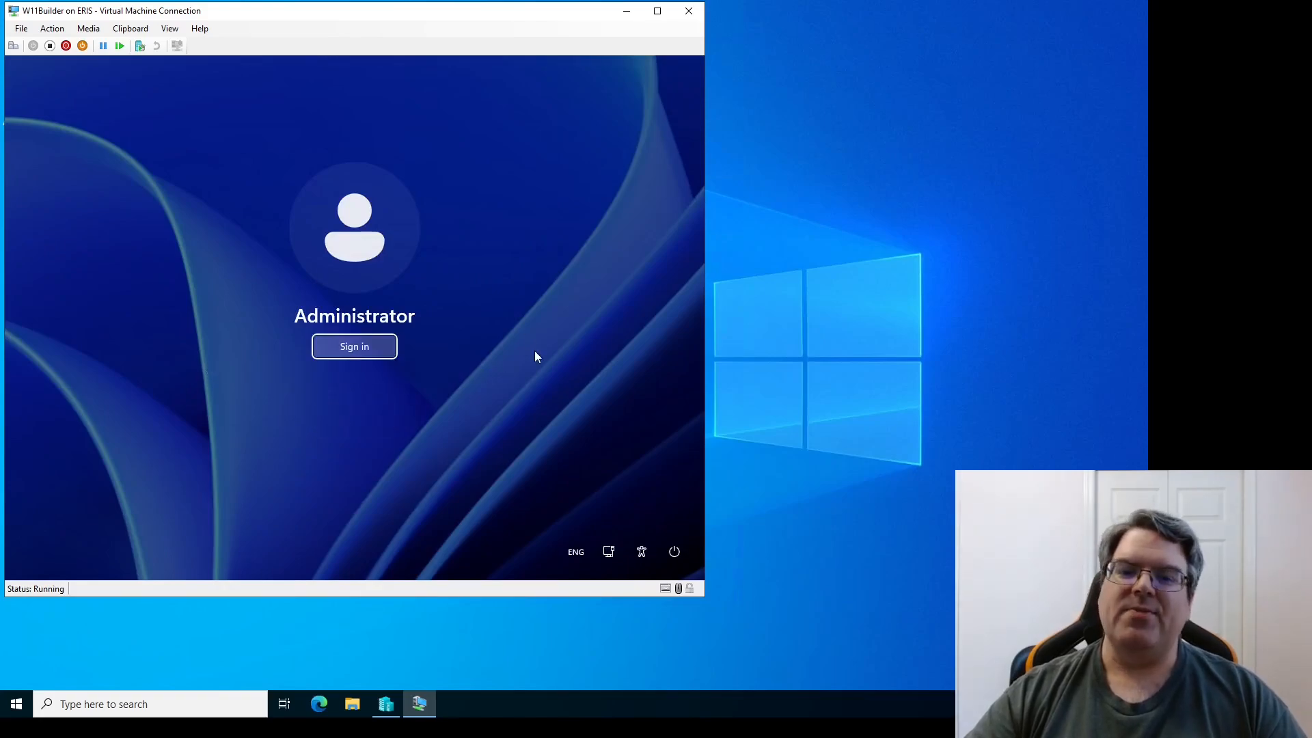
Restart the virtual machine from the sign-in screen despite possible unsaved work, and close the System Preparation Tool without running it
click(675, 555)
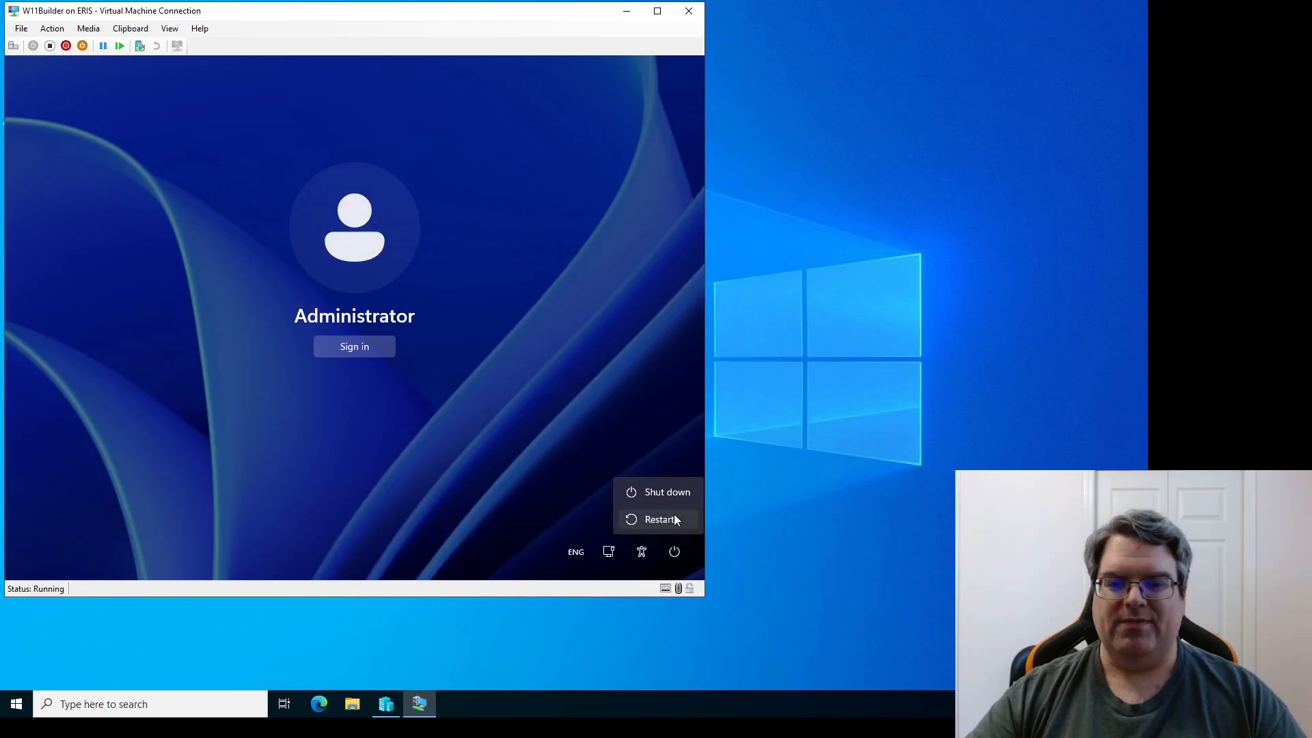
click(673, 517)
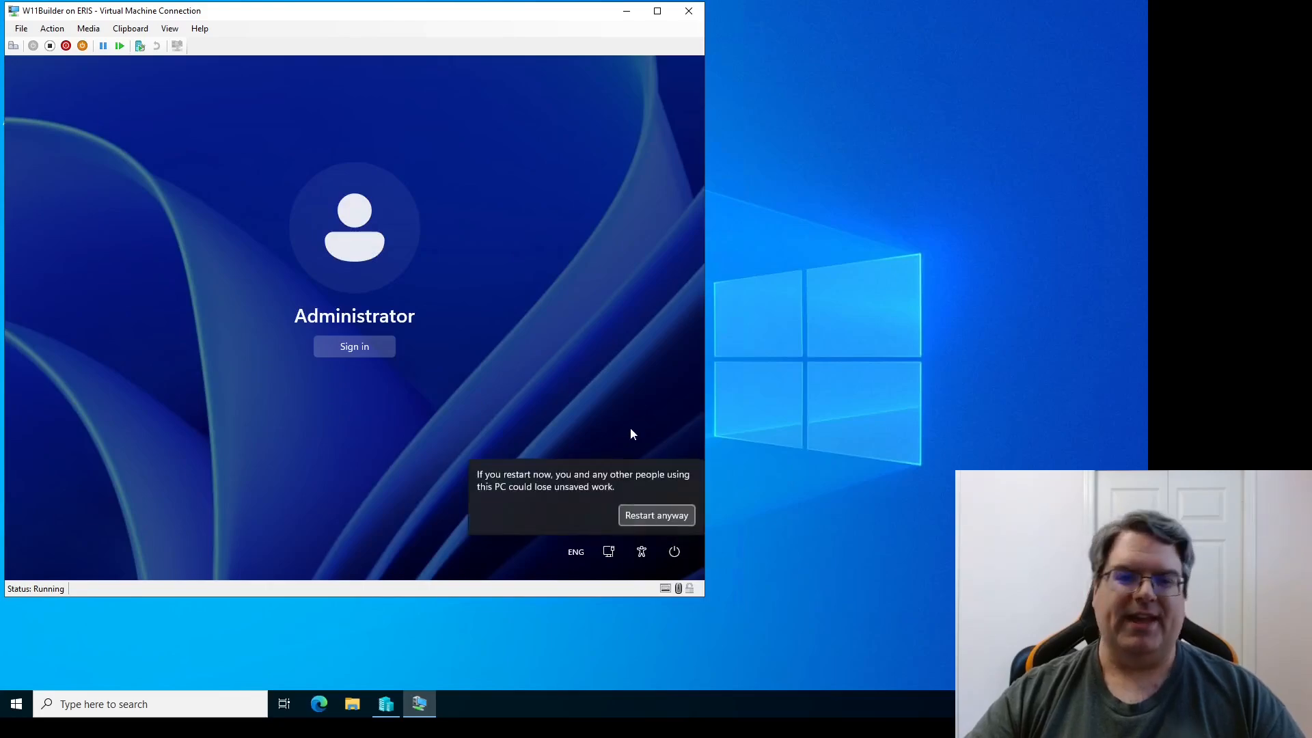
click(658, 515)
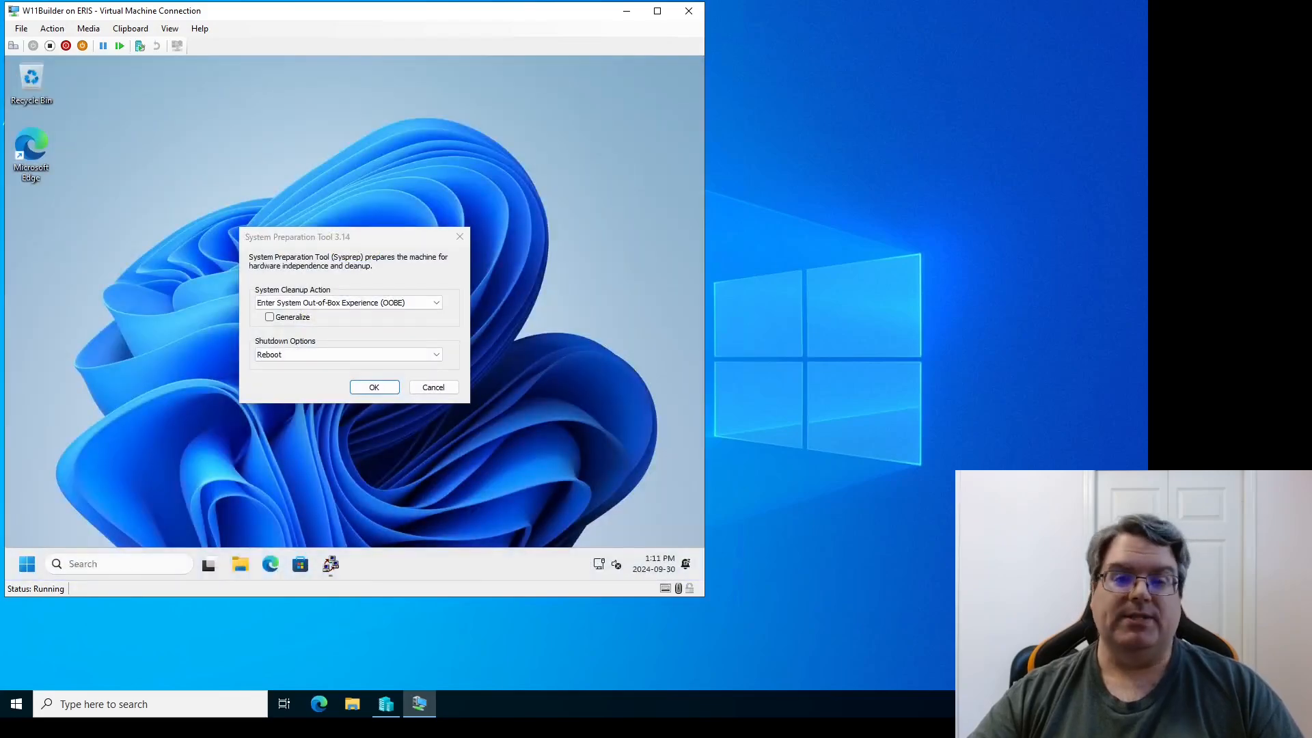
click(460, 238)
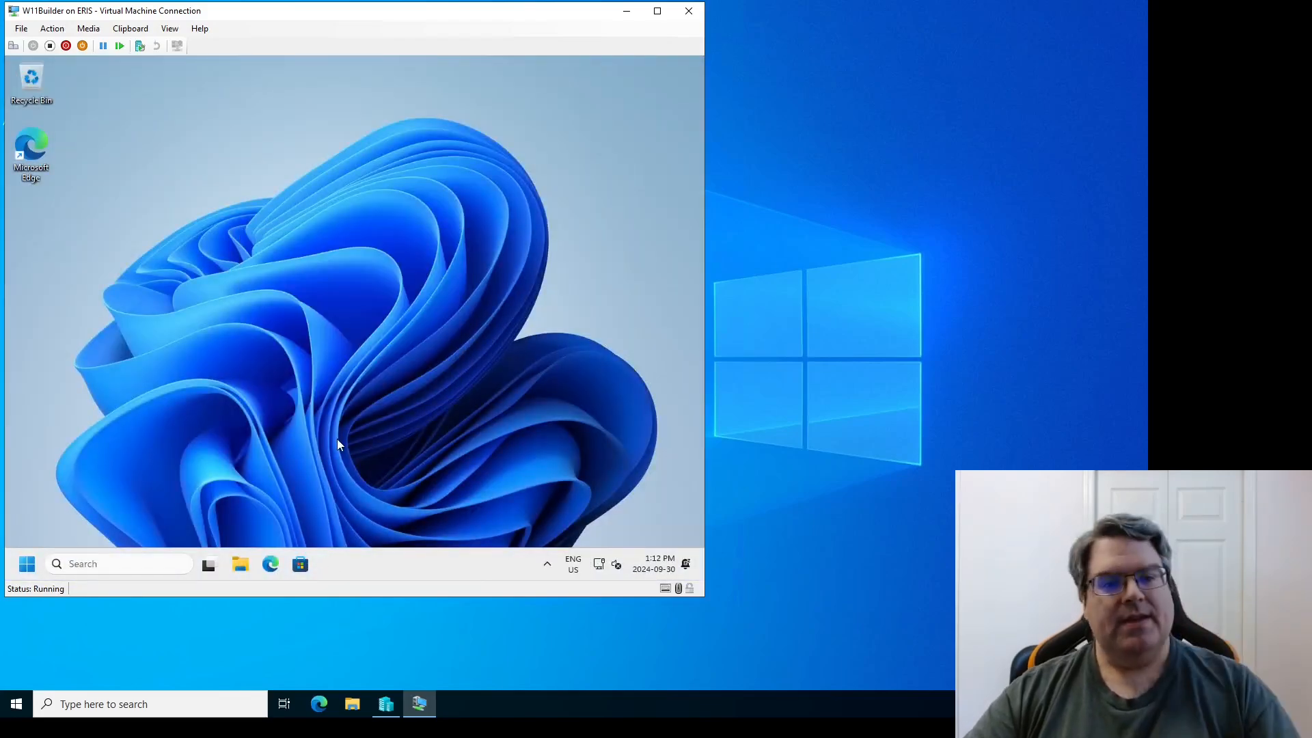
Set up Microsoft Edge without signing in, choosing Don't allow for both recent browsing data and Microsoft personalization
click(271, 564)
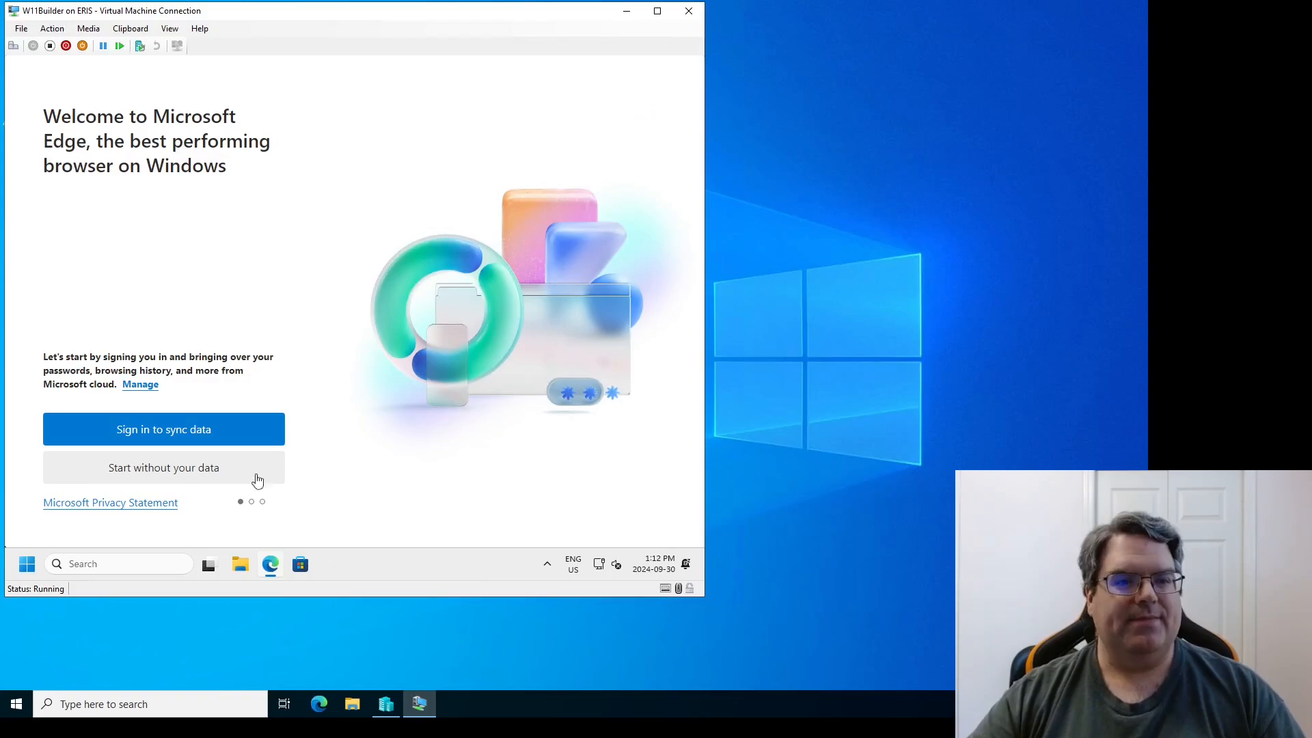
click(207, 479)
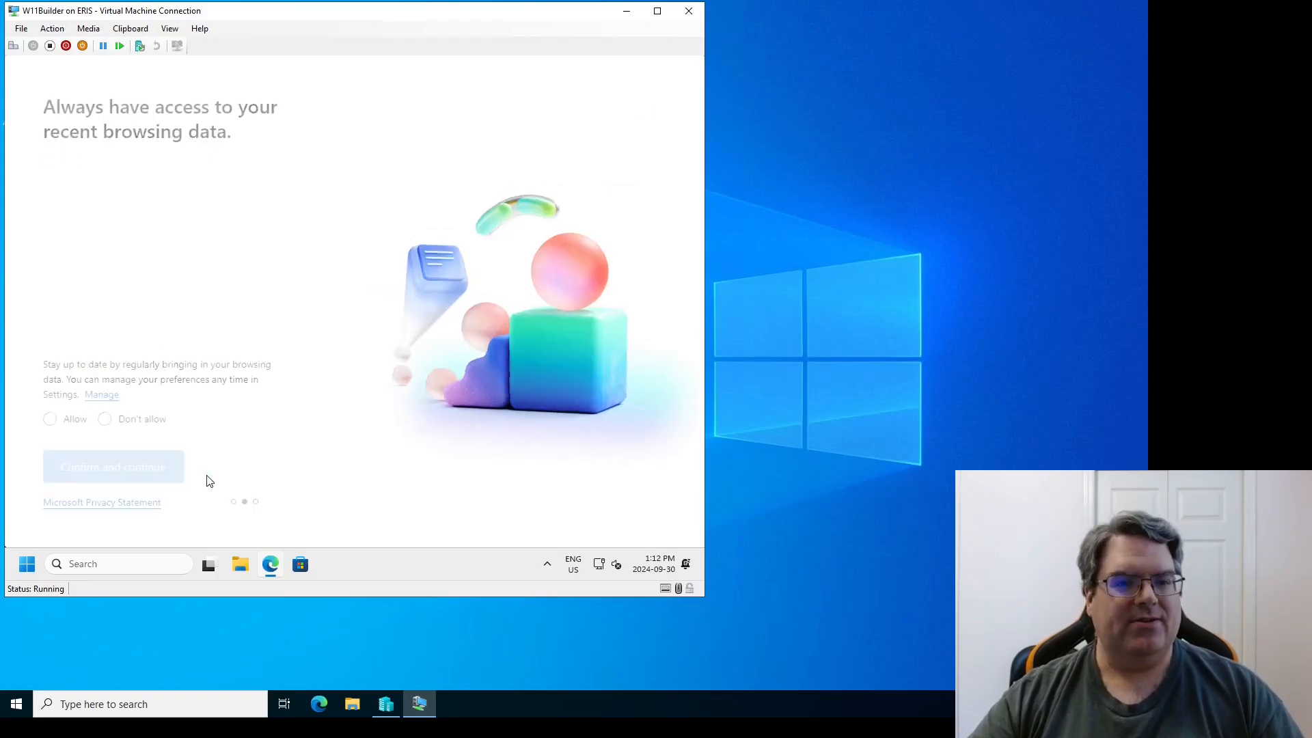
click(105, 420)
click(148, 468)
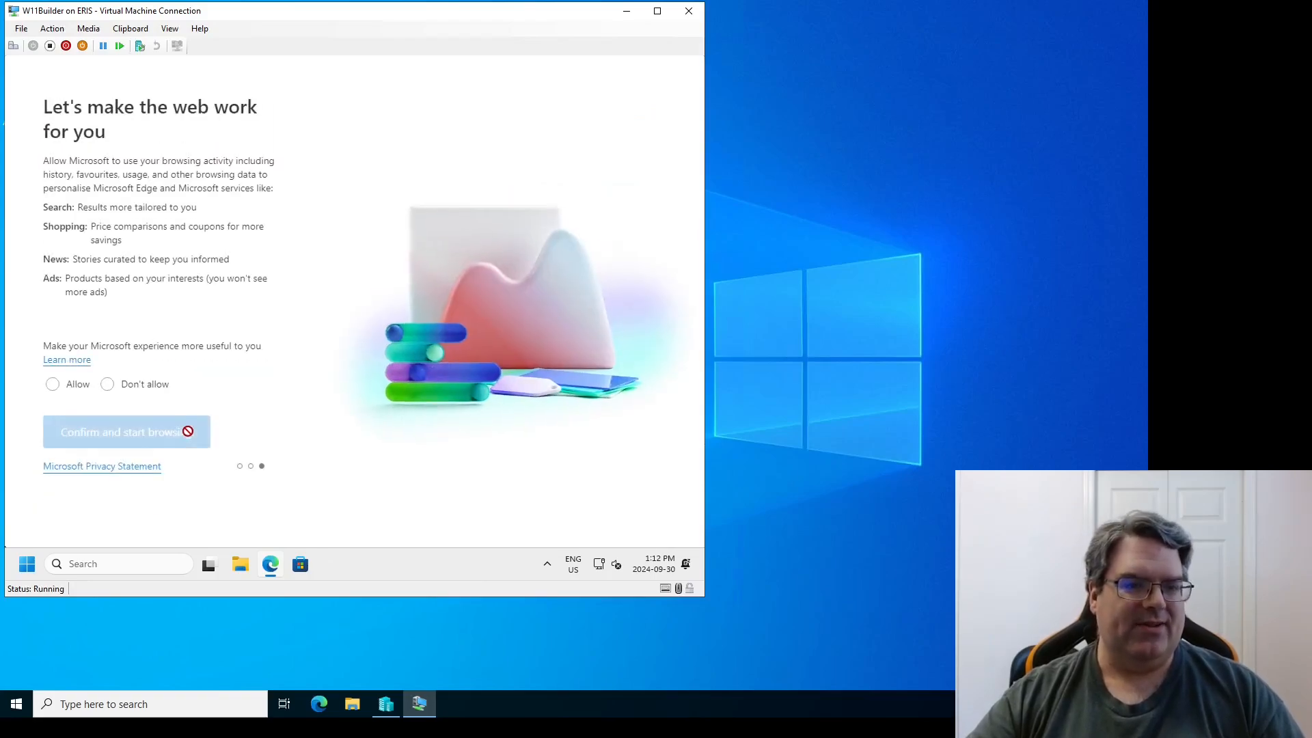
click(107, 384)
click(132, 433)
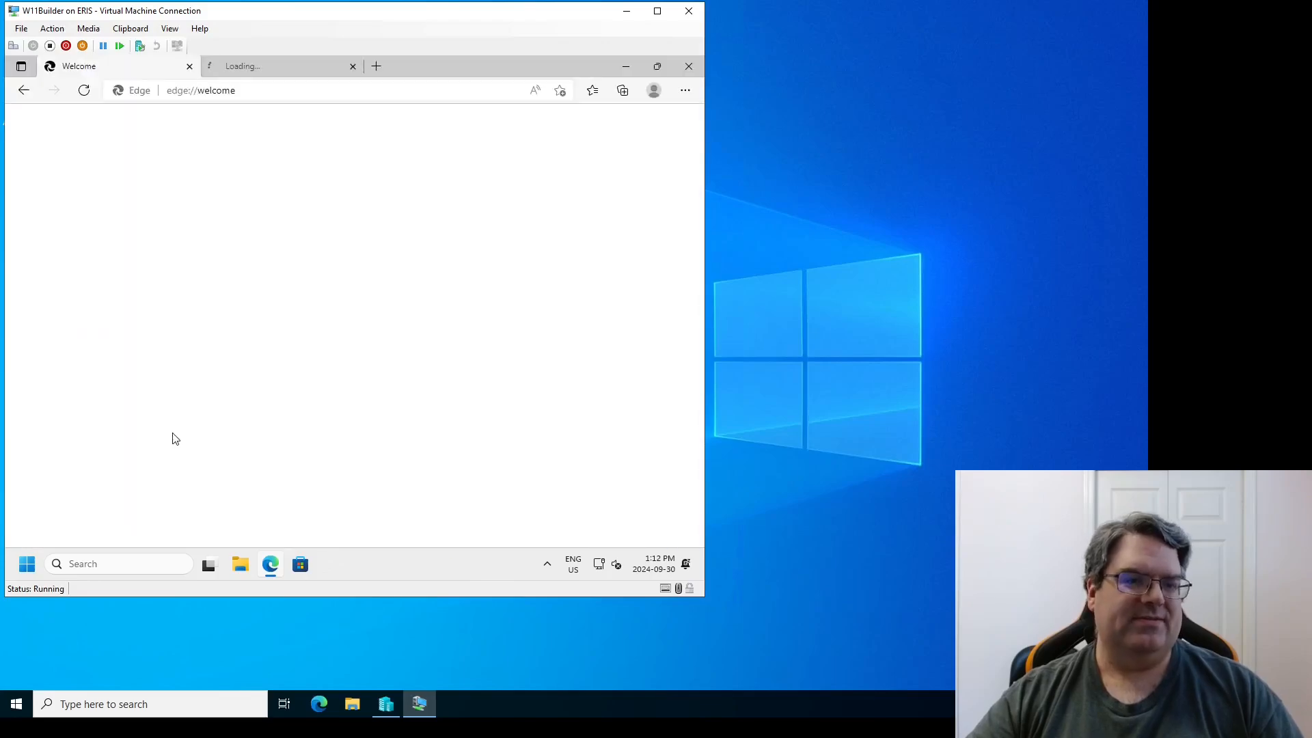
Close Edge's first Welcome tab, reject the optional cookies and dismiss the feed personalization dialog
click(189, 67)
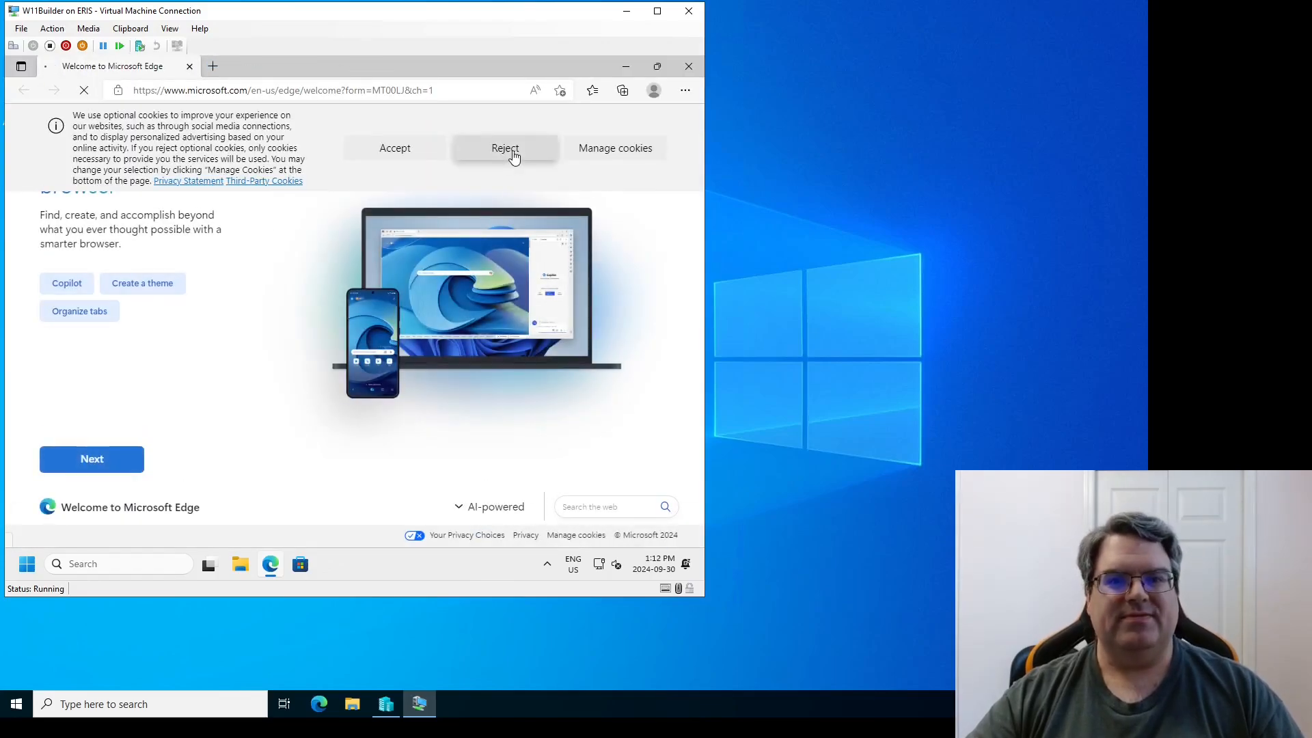
click(514, 156)
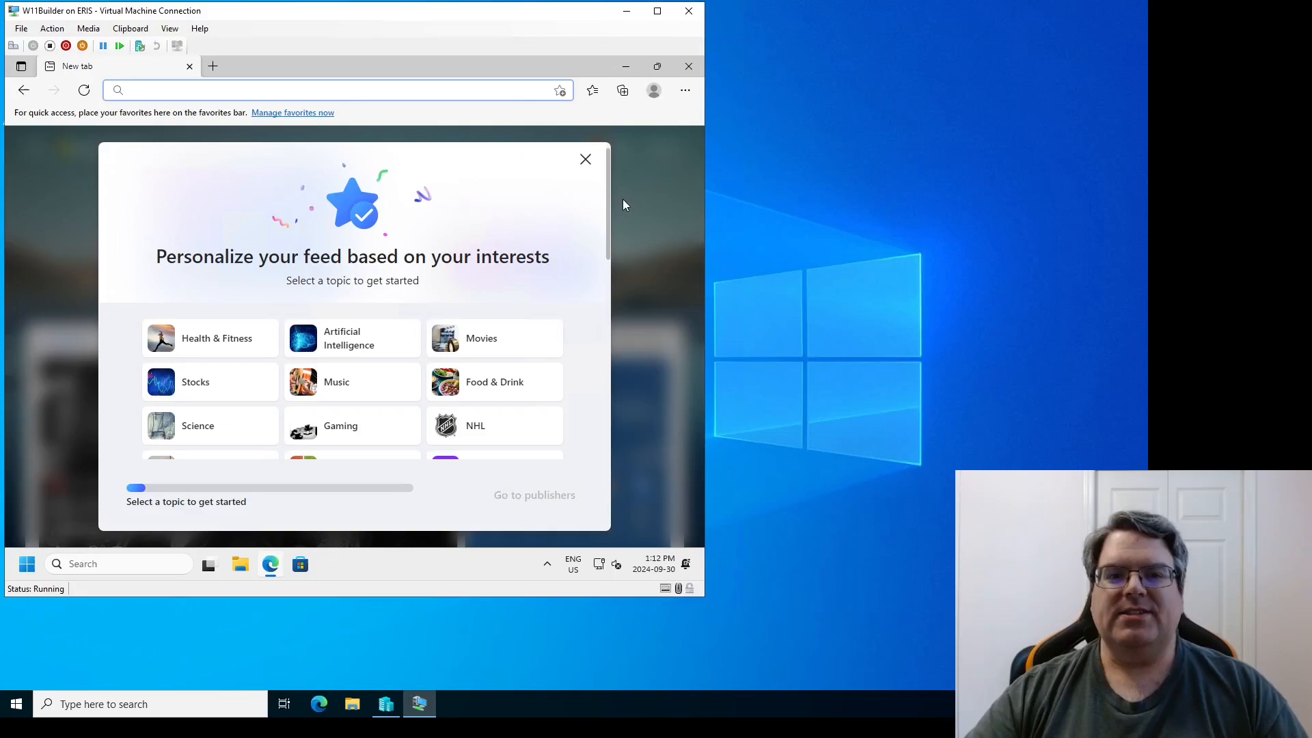
click(585, 160)
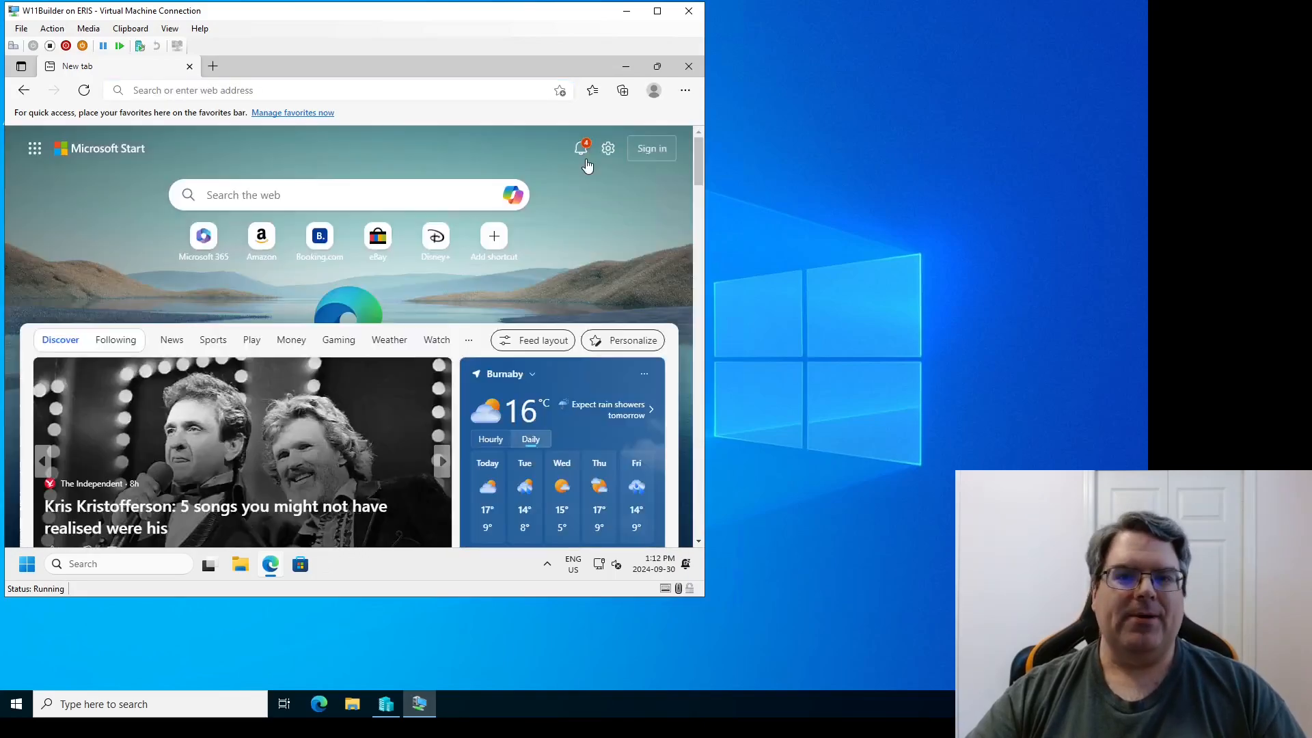
Turn off Show promoted links and Show feed in the new tab page settings
click(608, 148)
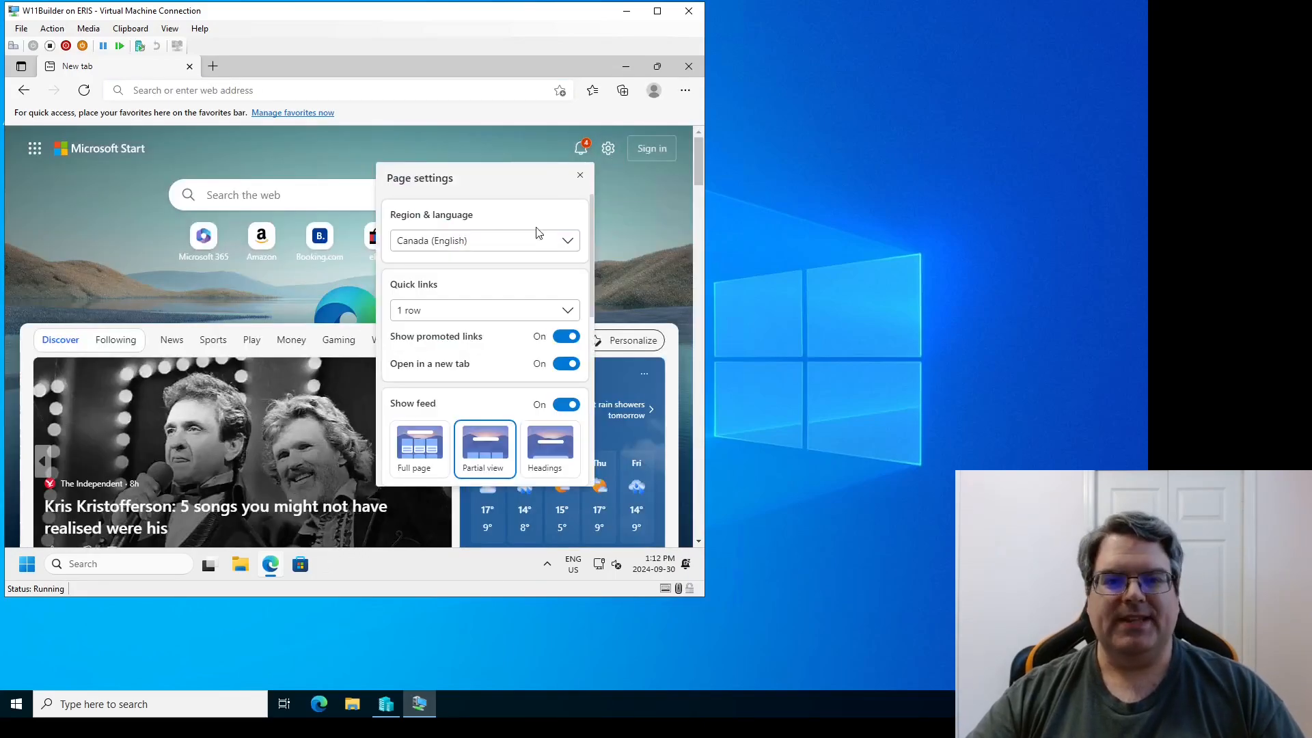
click(565, 337)
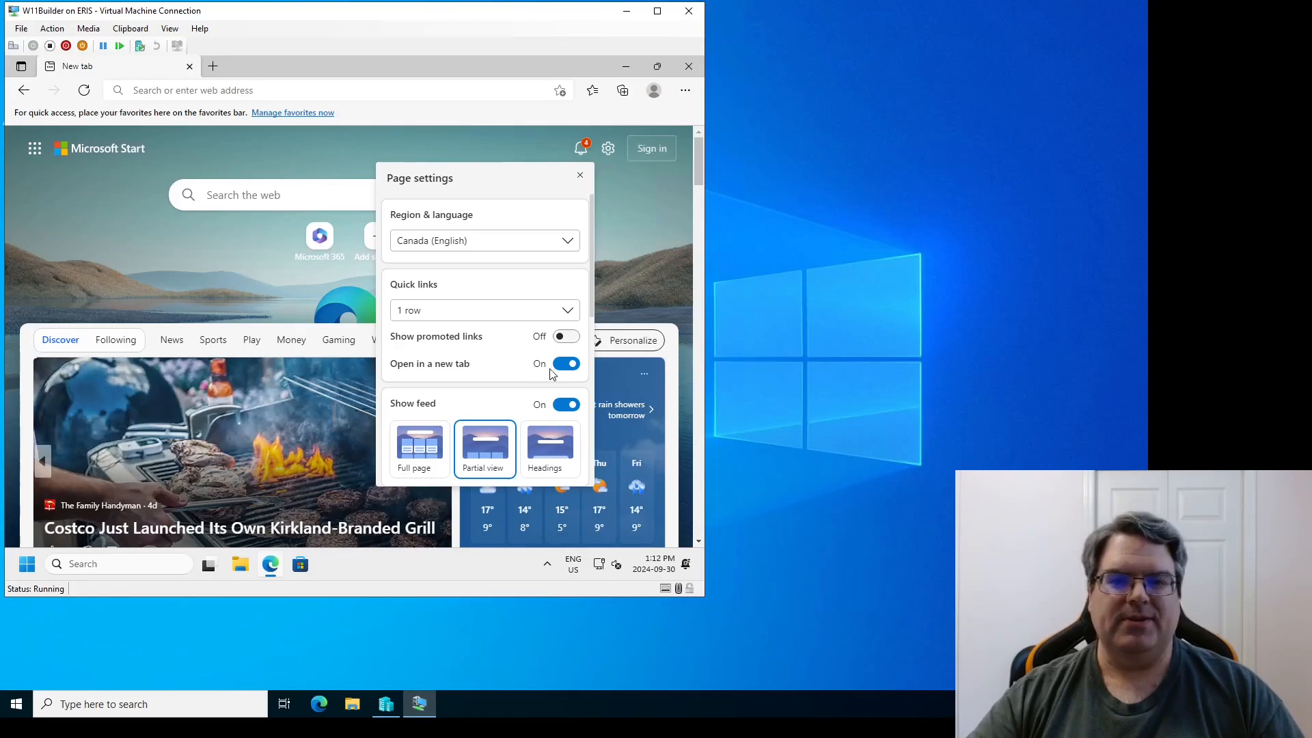
scroll(514, 367, down, 1)
click(566, 360)
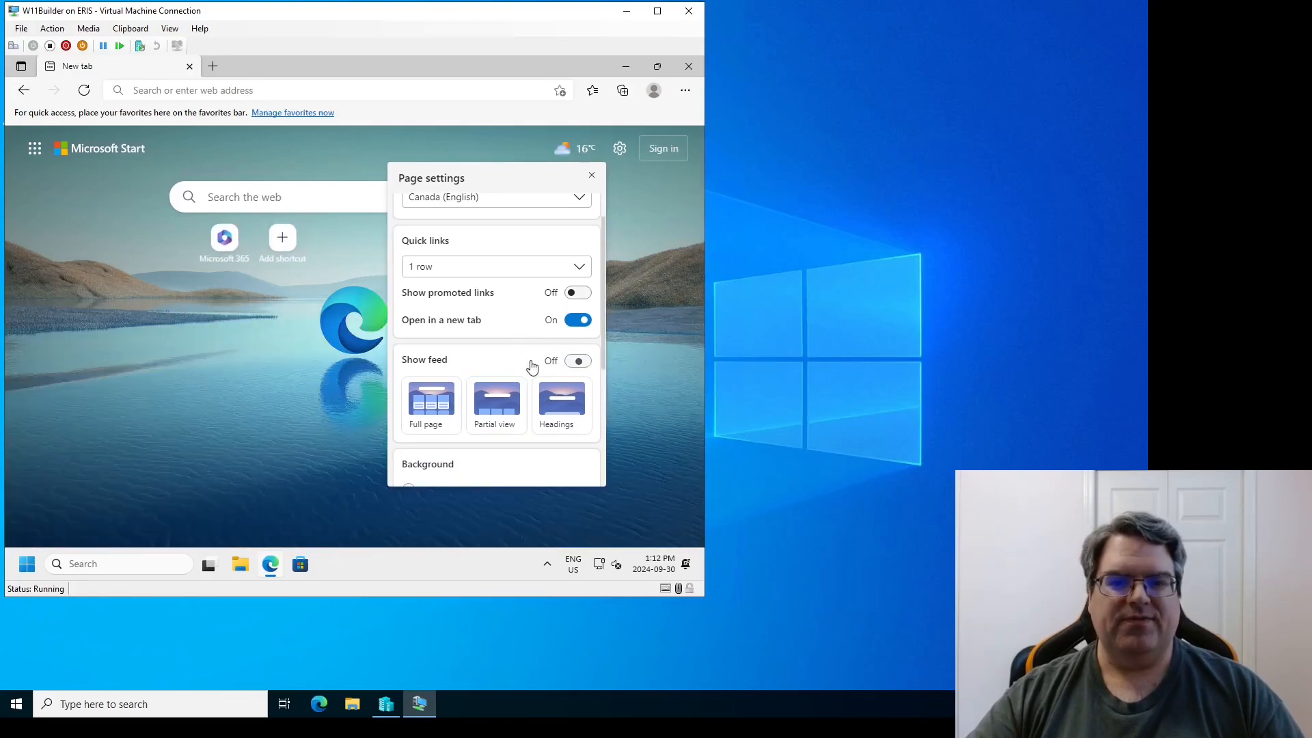
Set the new tab page background to Off and turn off Show weather
scroll(505, 339, down, 2)
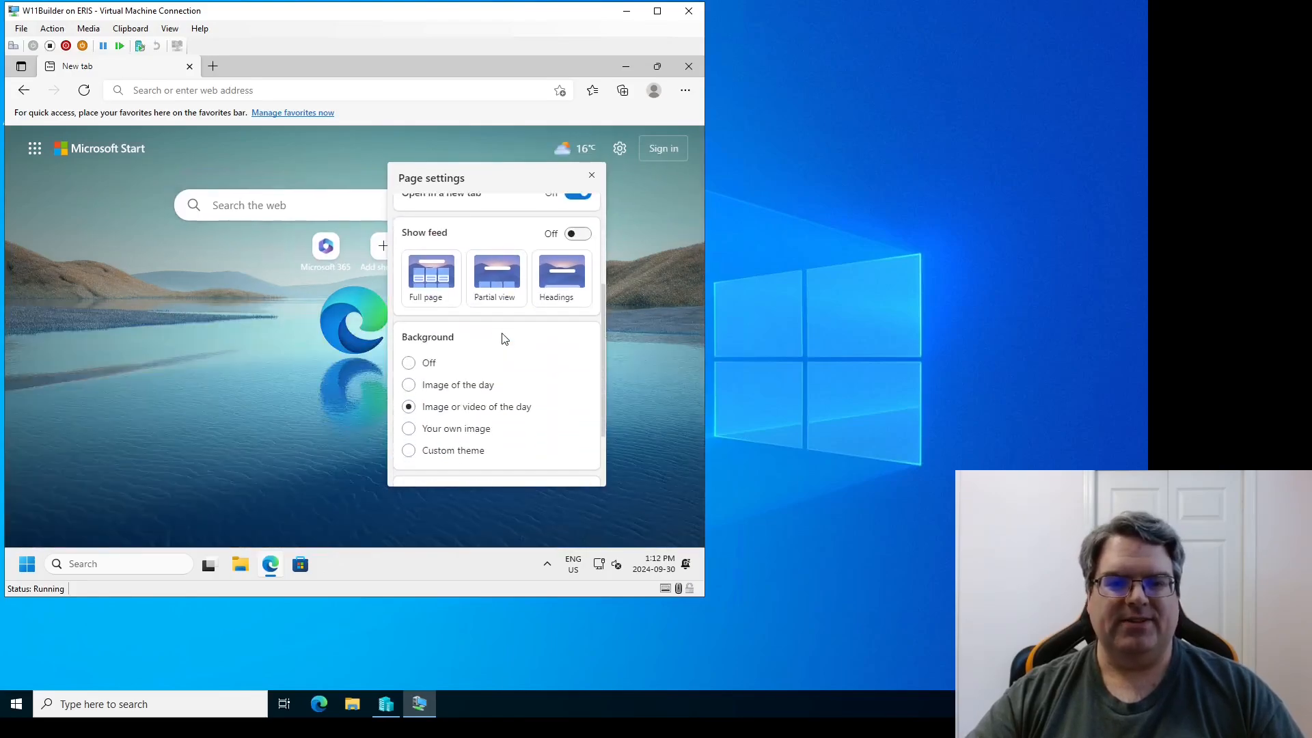
click(414, 358)
scroll(546, 374, down, 1)
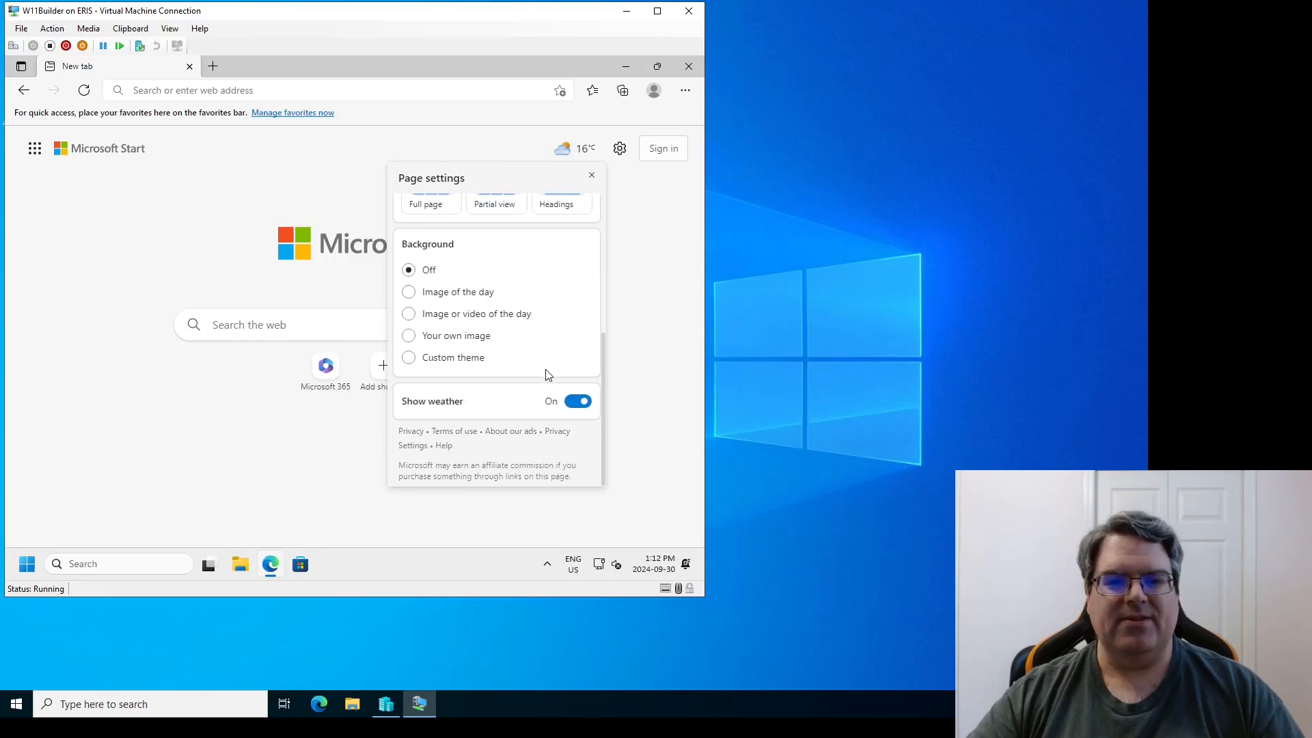
click(584, 408)
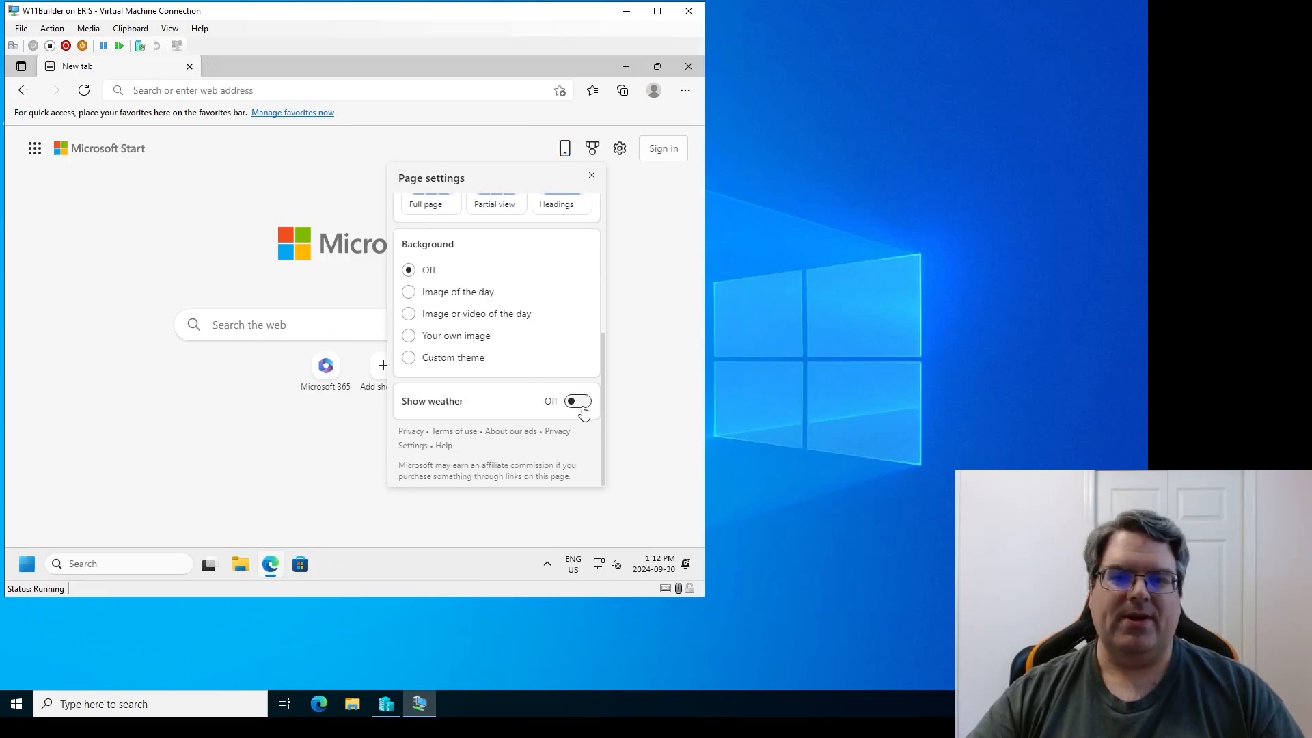
Close the page settings, check for a Microsoft Edge update on its About page and restart the browser to finish updating
click(593, 176)
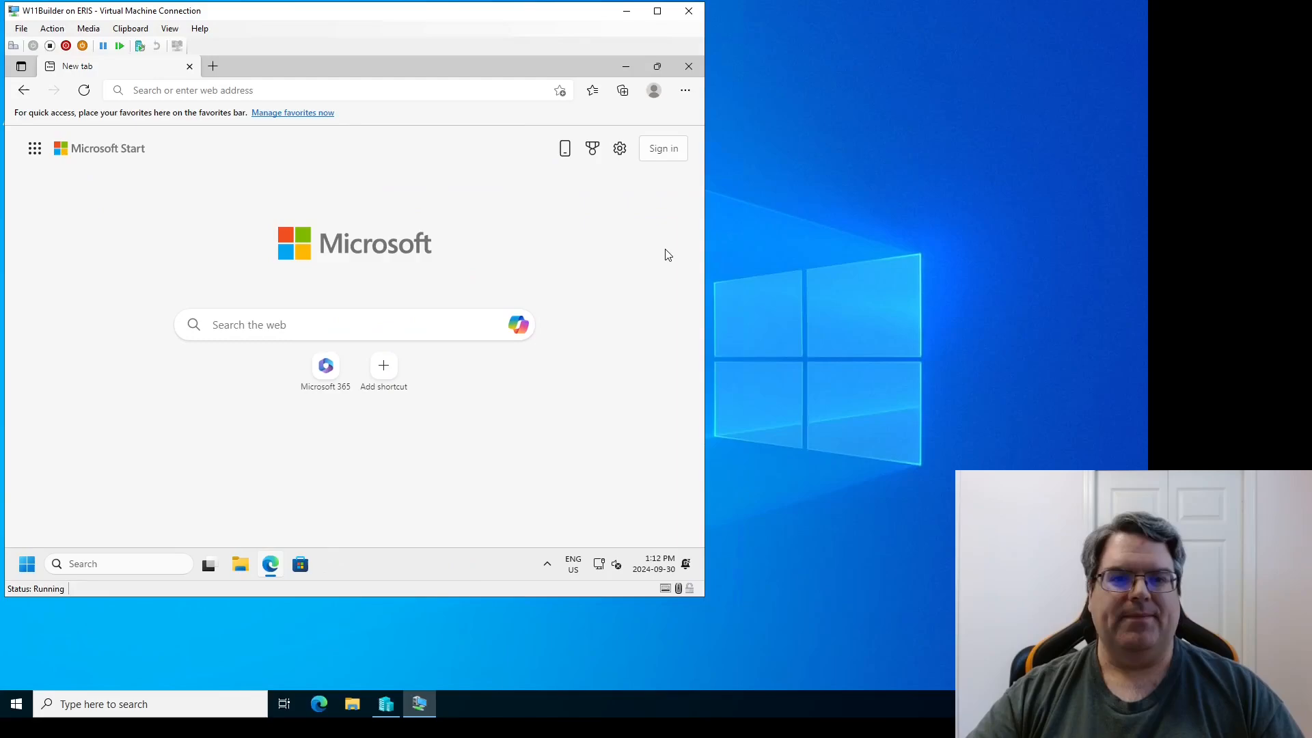
click(685, 90)
click(512, 488)
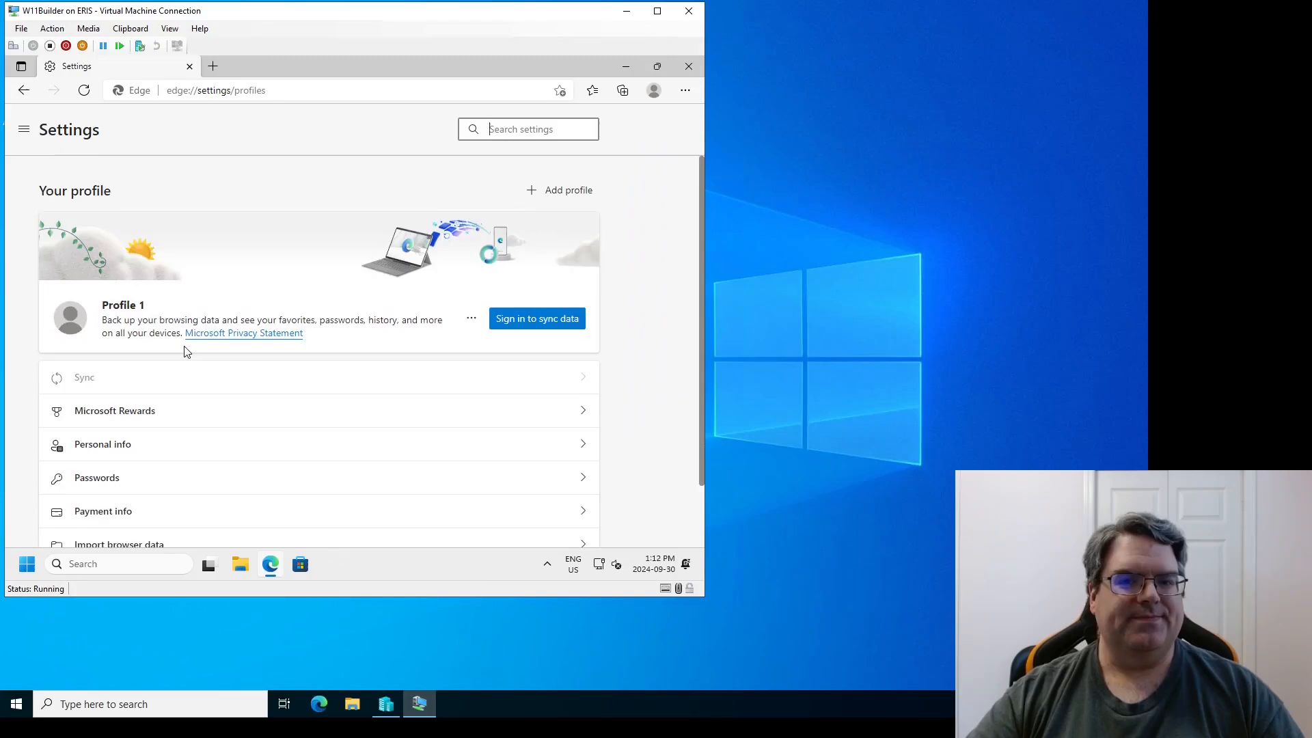
scroll(187, 352, down, 1)
click(24, 133)
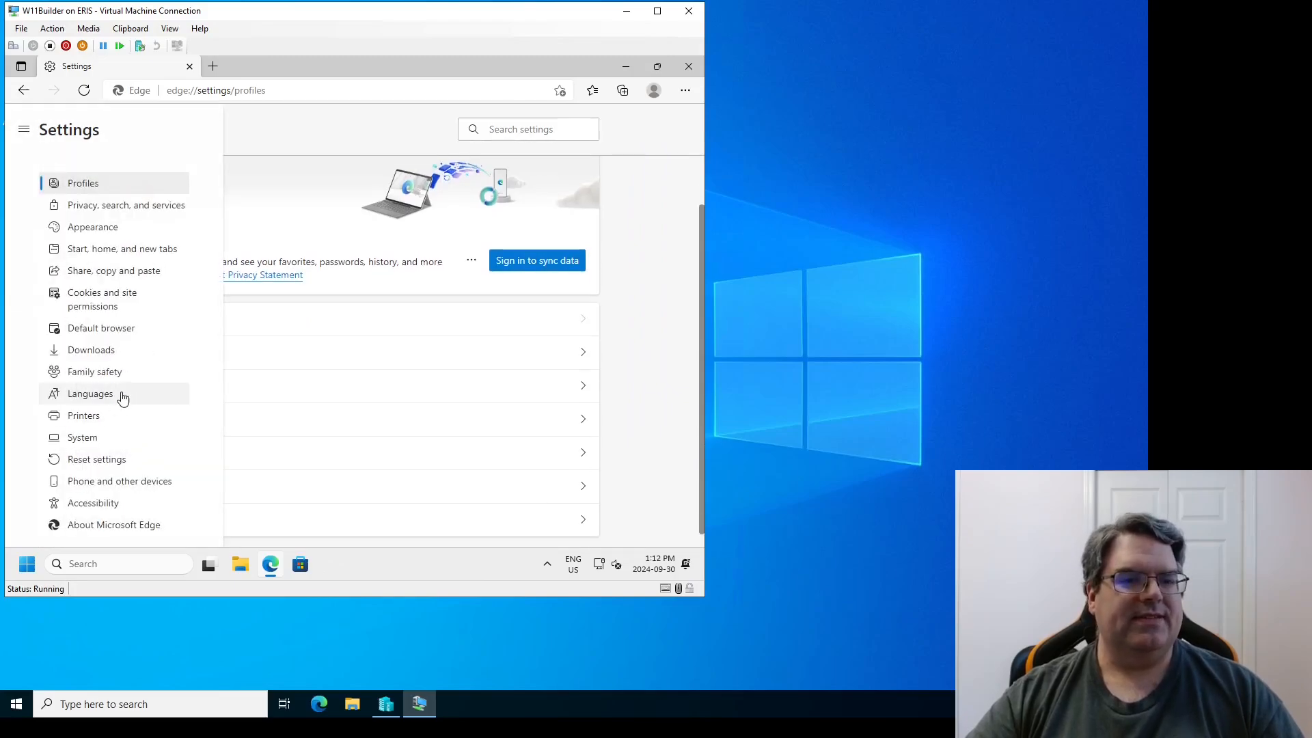
click(113, 532)
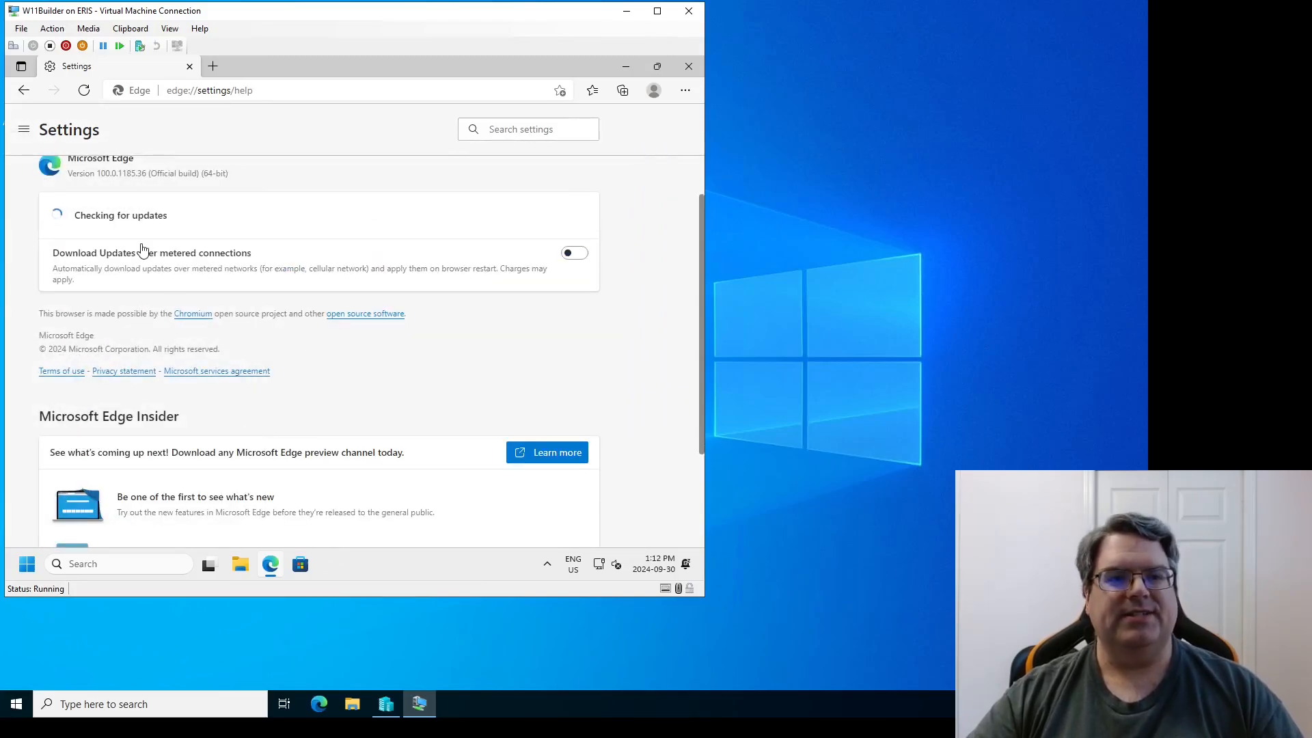
scroll(205, 334, up, 1)
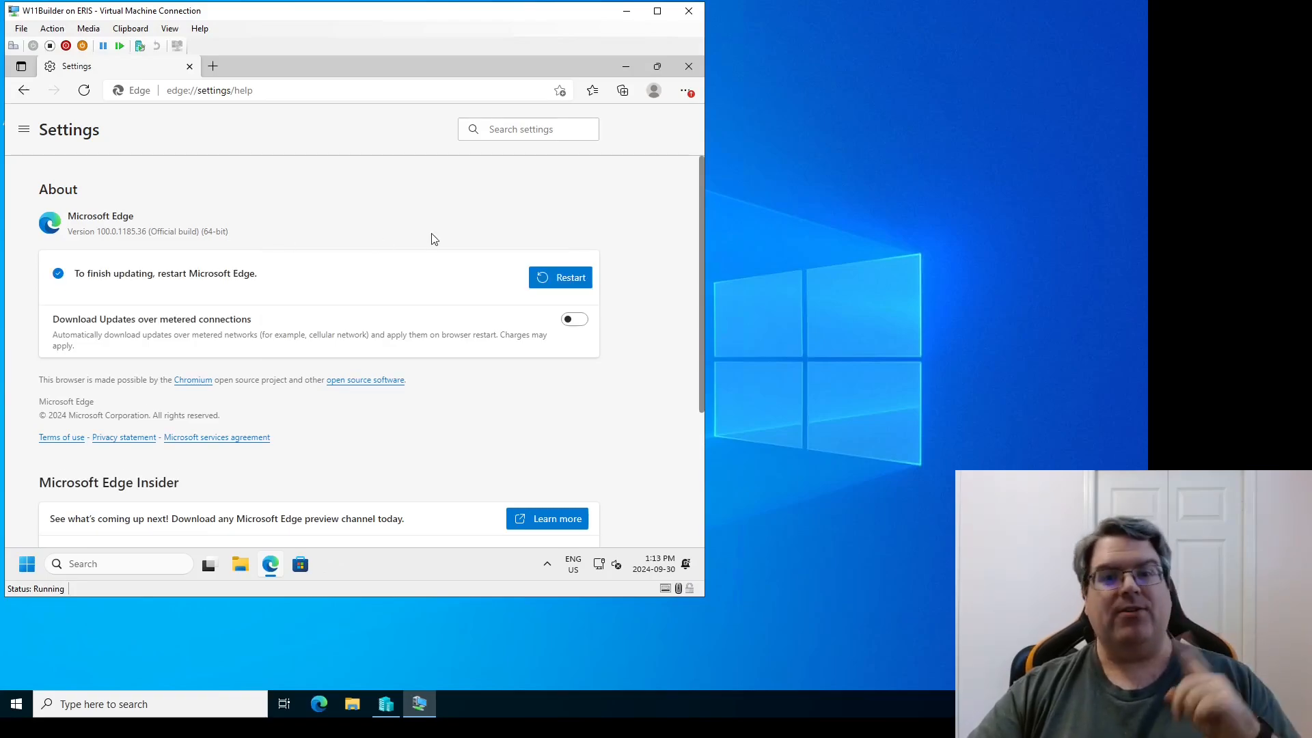
click(538, 277)
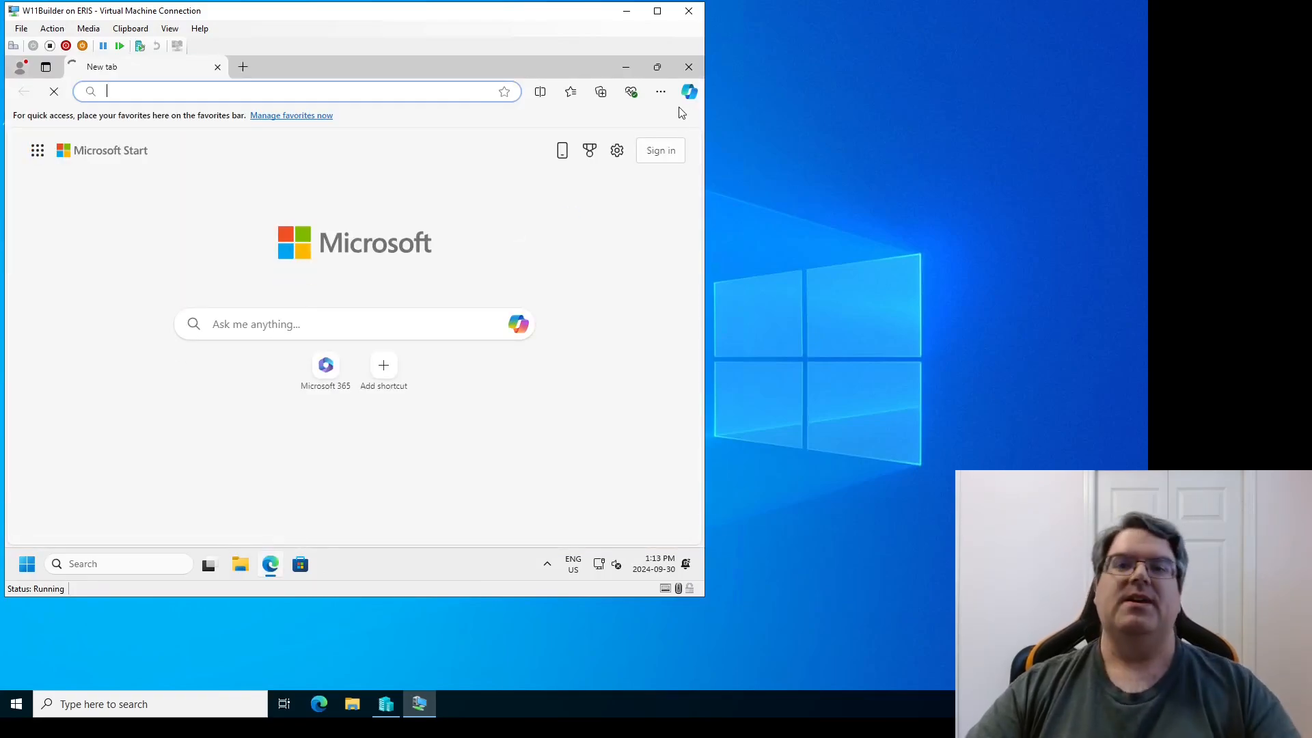
Turn off Earn Microsoft Rewards in Microsoft Edge in the profile settings
click(659, 92)
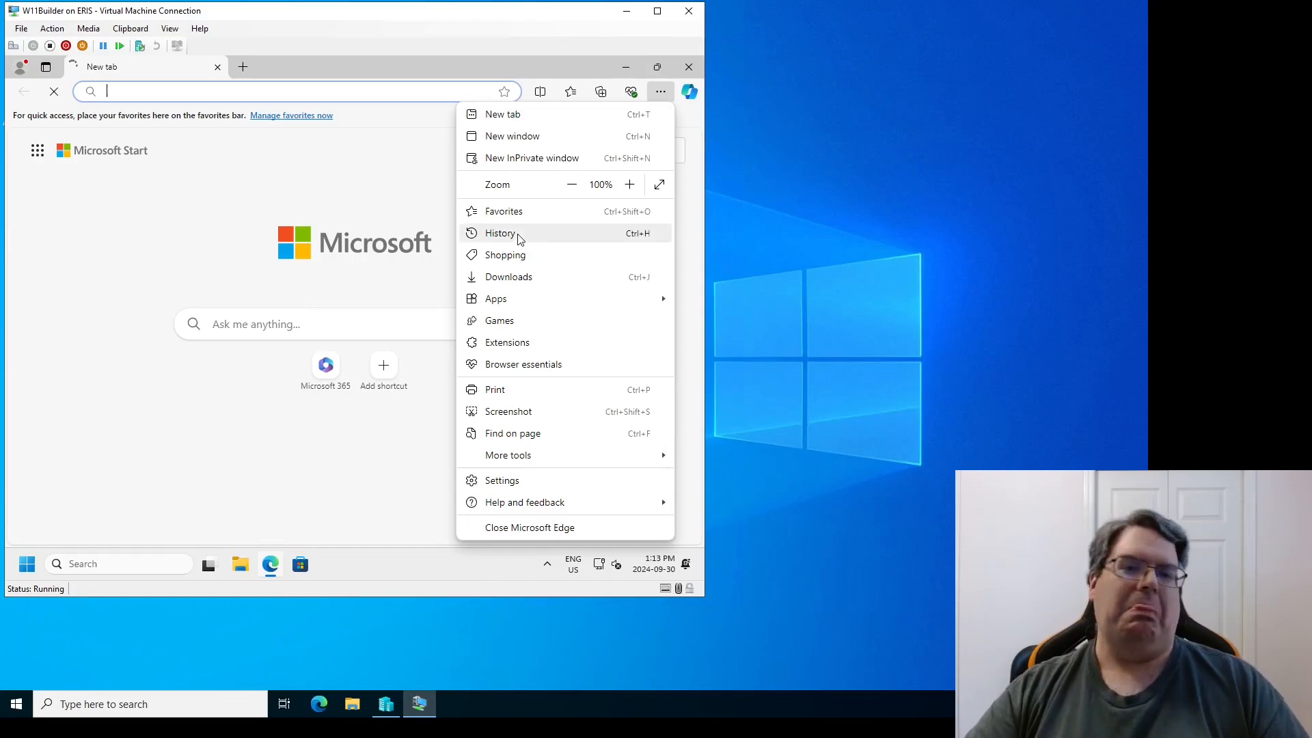
click(520, 484)
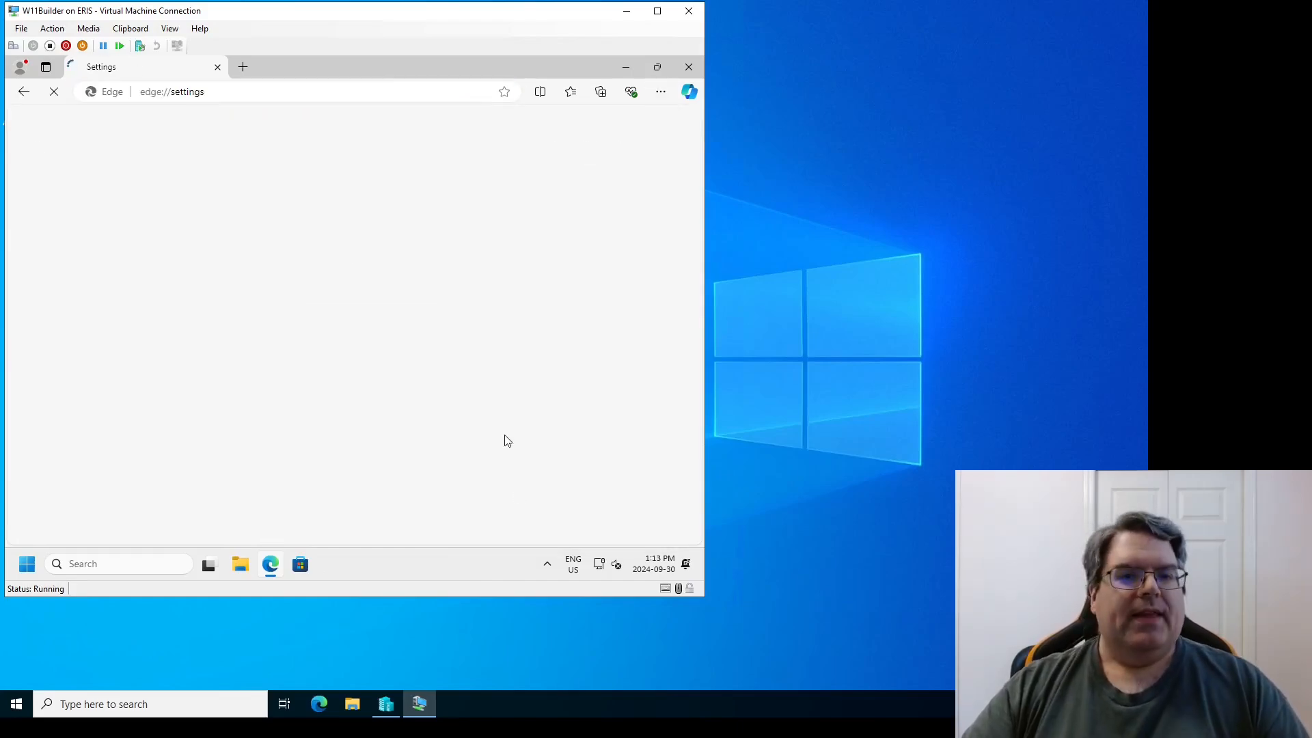
scroll(232, 219, down, 4)
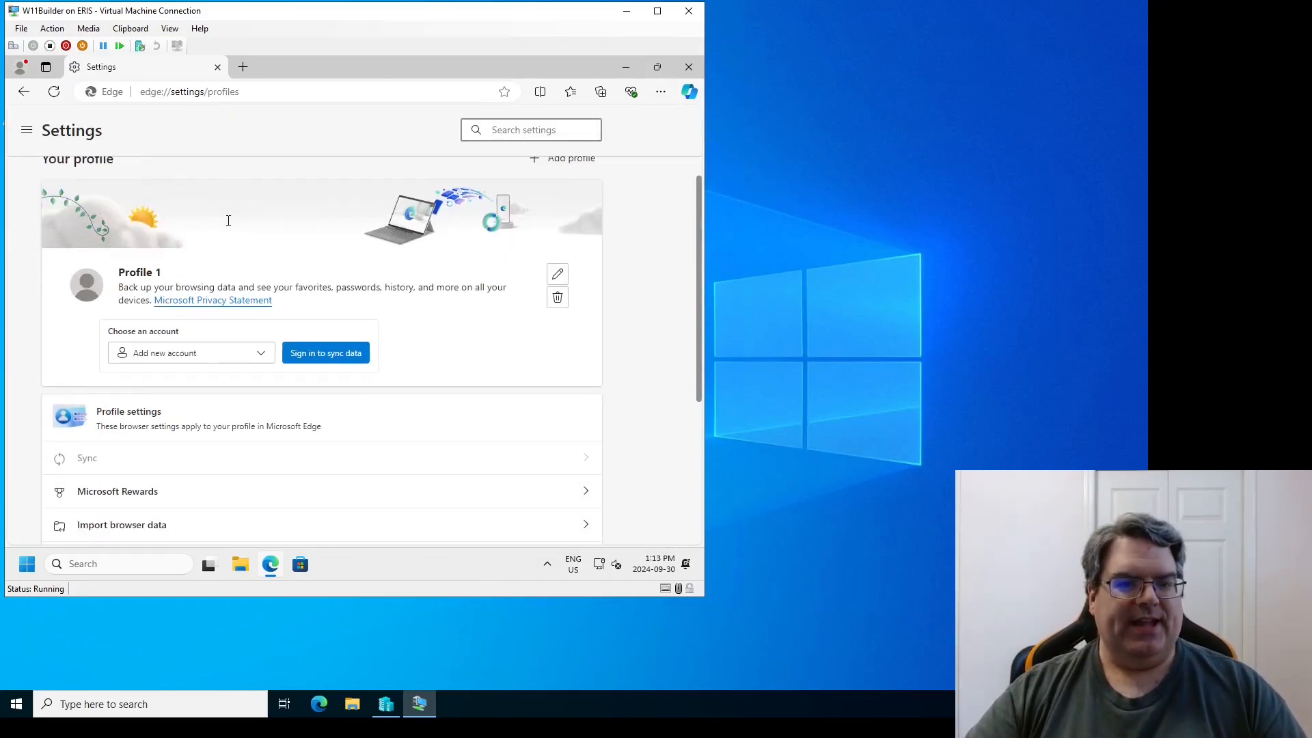
click(145, 254)
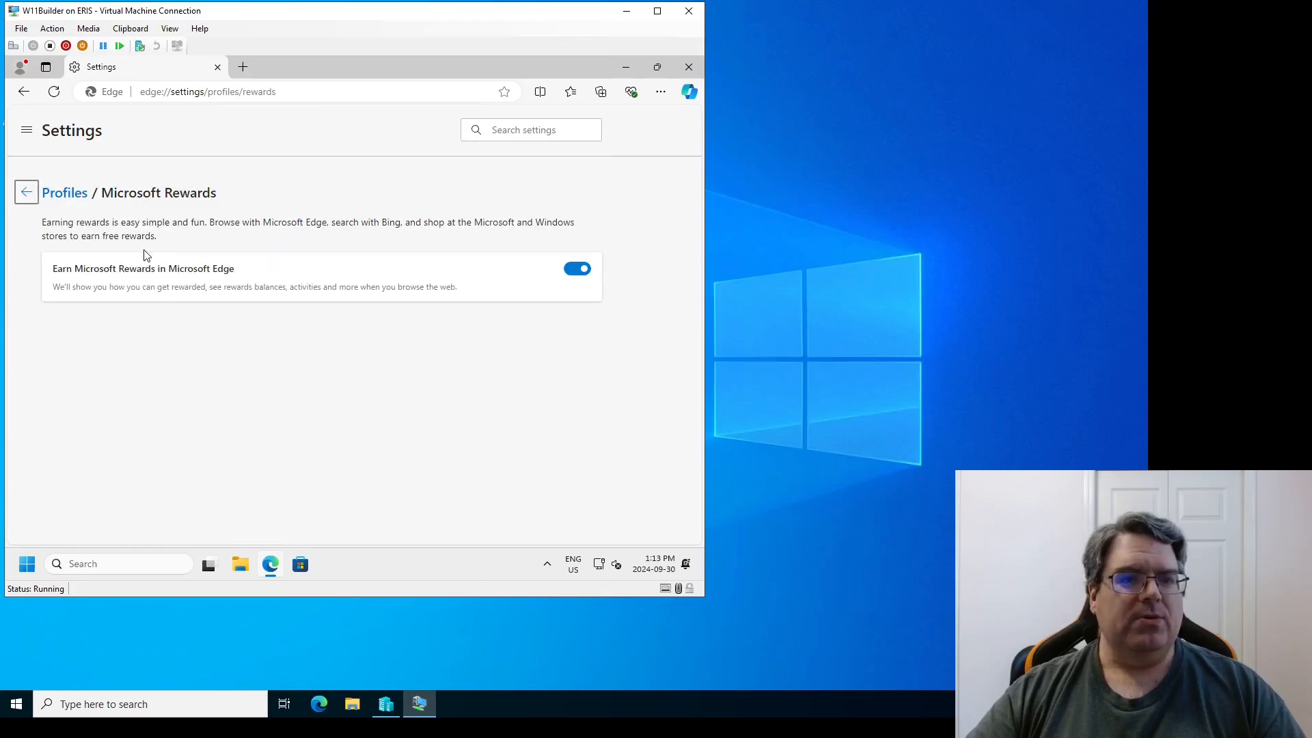
click(578, 270)
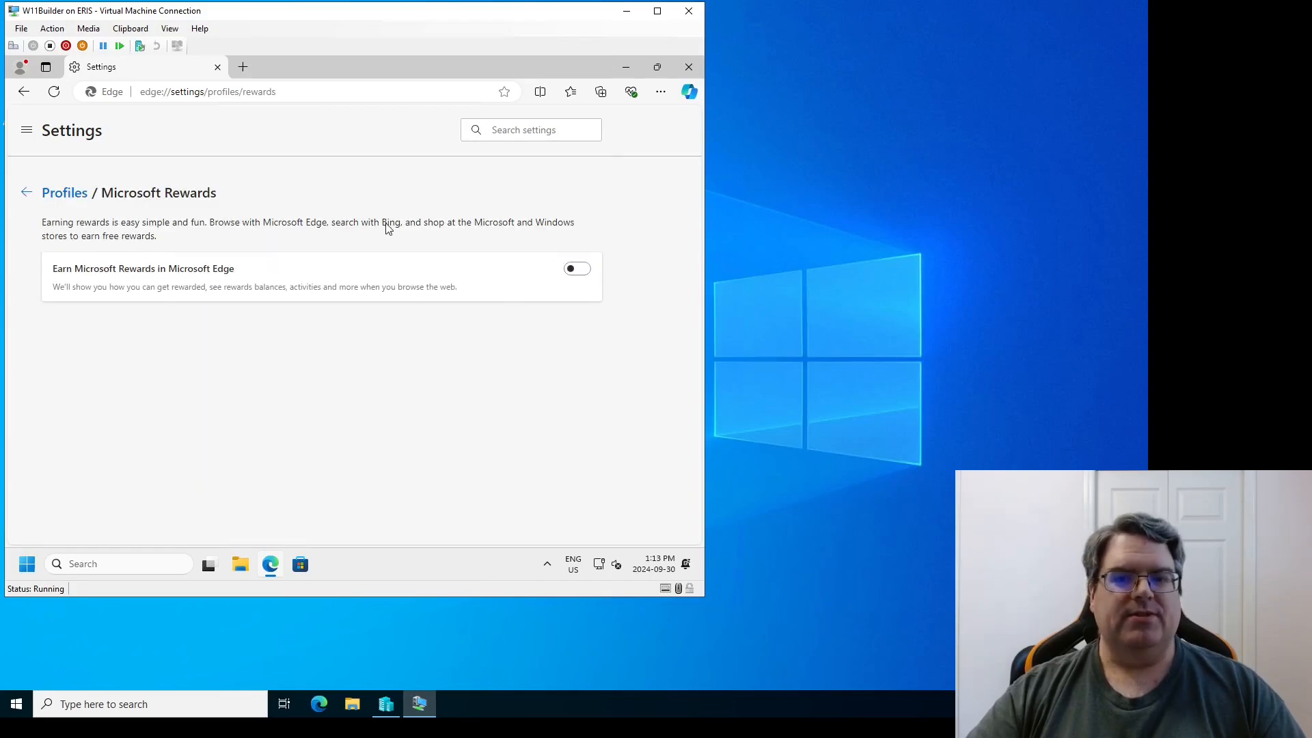
Open Microsoft Wallet's payment card settings and turn off Save and fill payment info and Show Express checkout on sites when you shop
click(73, 198)
scroll(319, 296, down, 4)
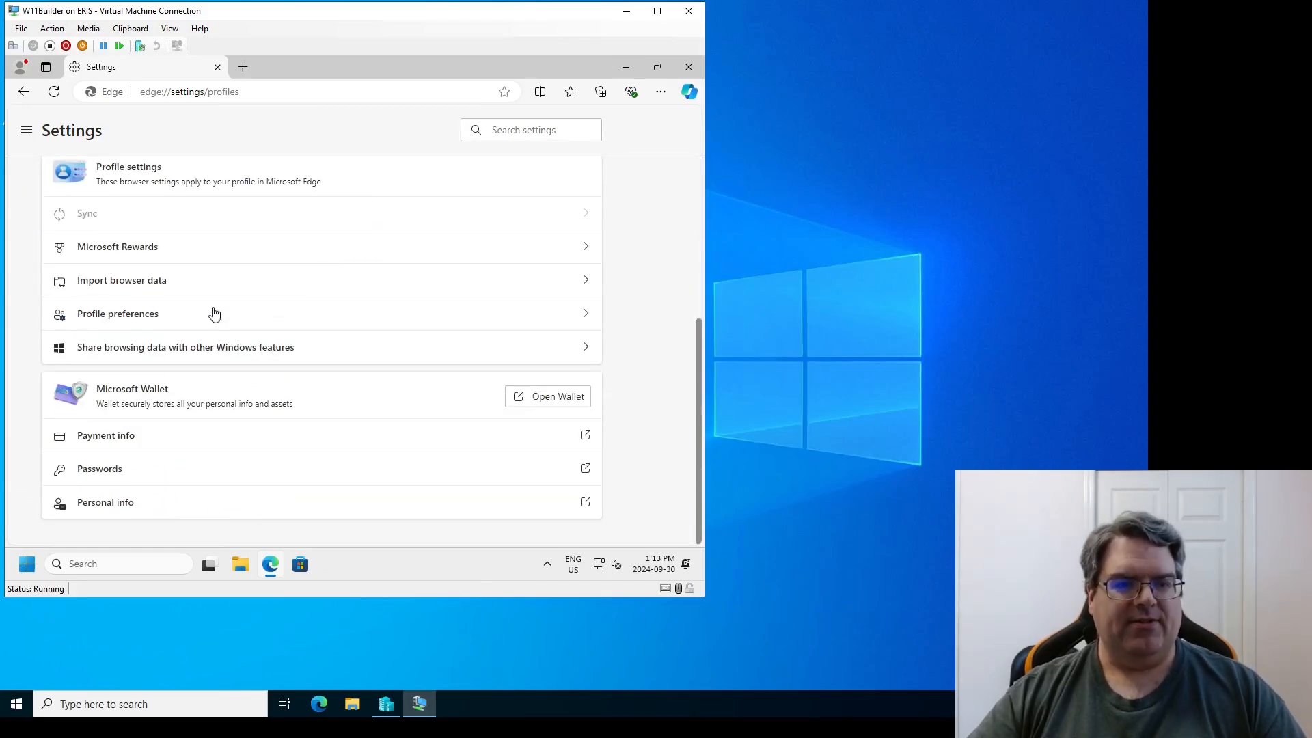
click(552, 397)
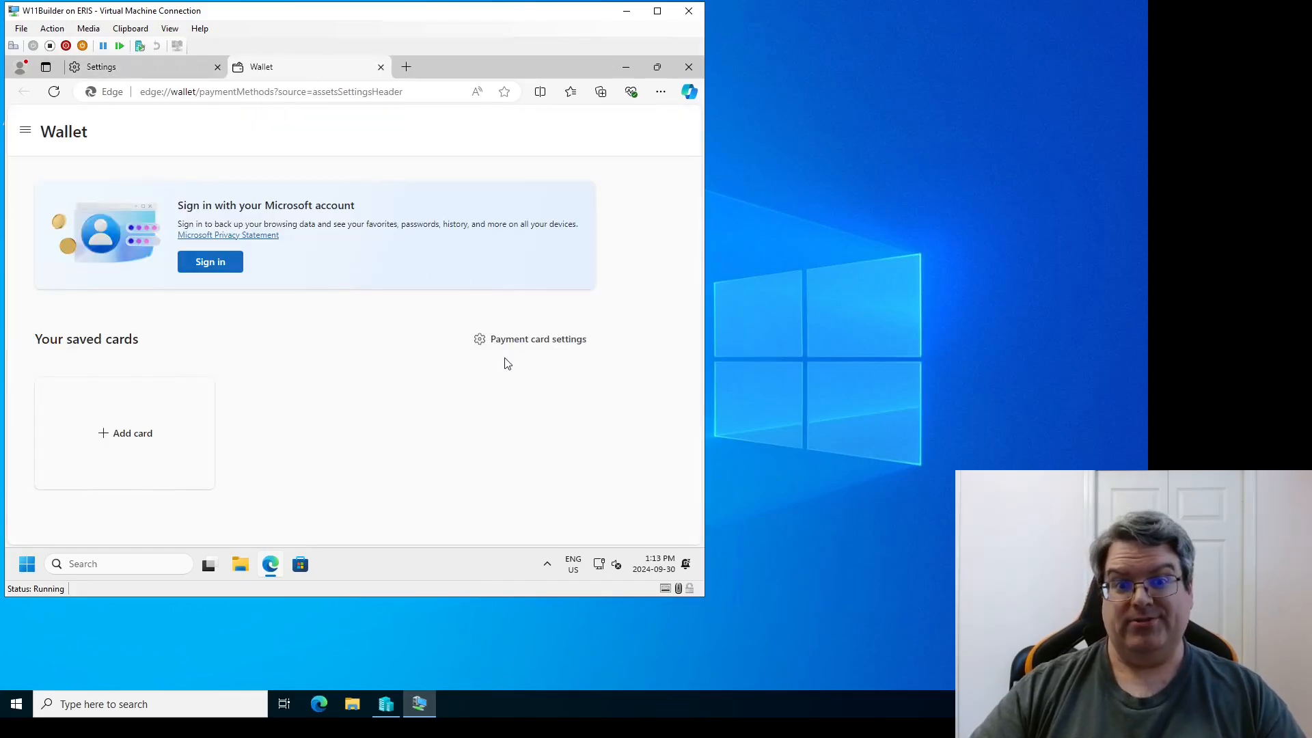
click(521, 340)
click(554, 268)
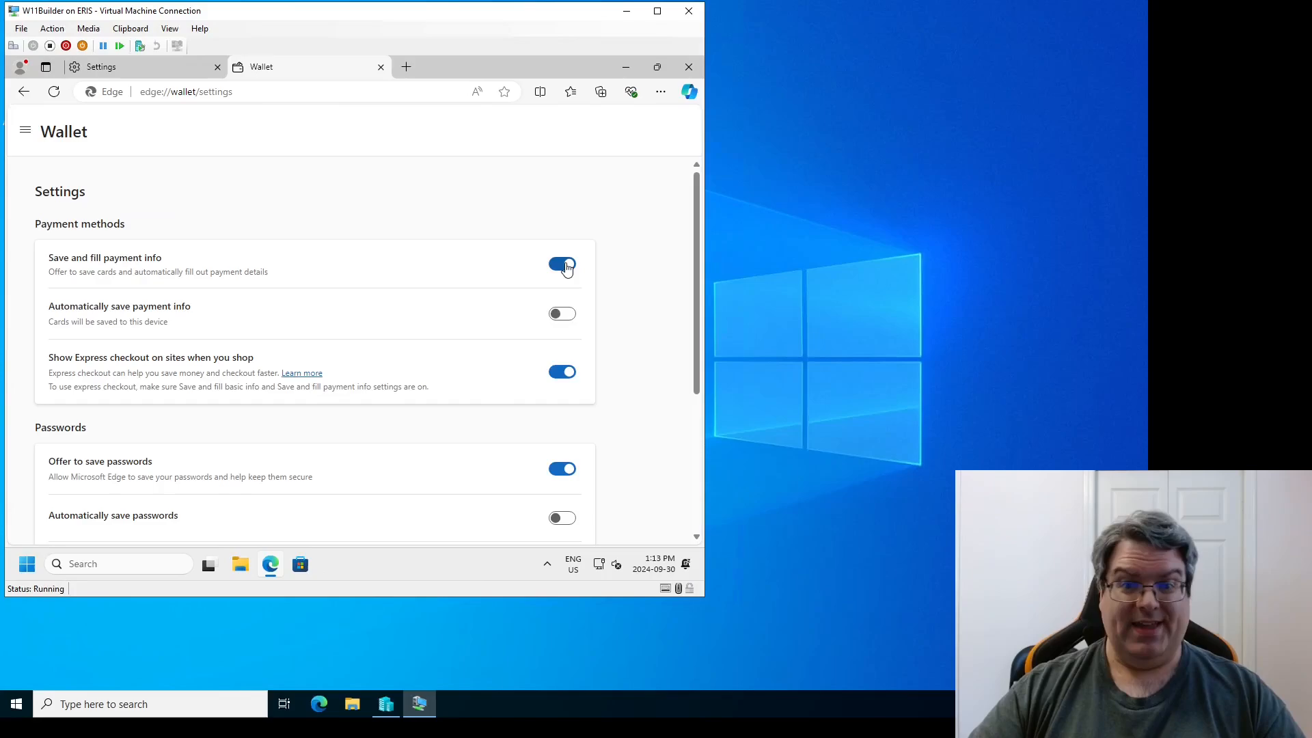
click(570, 325)
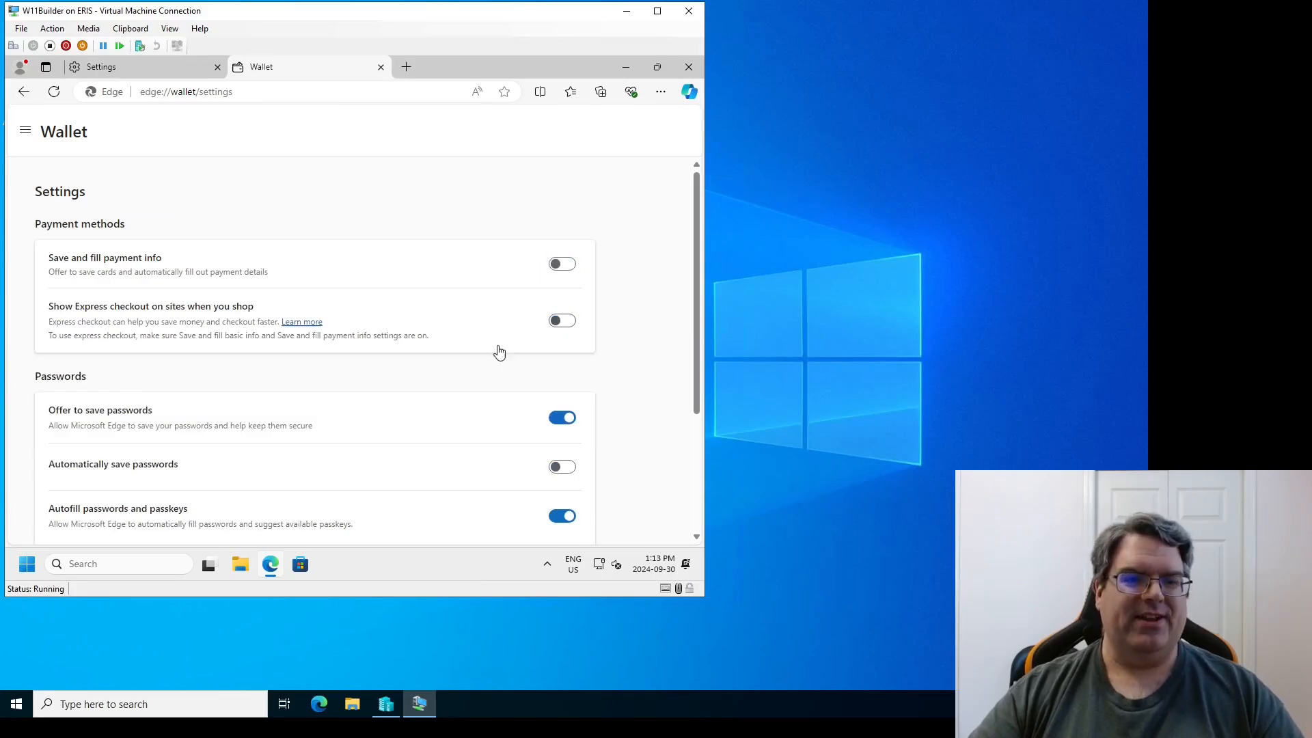
Turn off Offer to save passwords, Autofill passwords and passkeys, and Save and fill basic info in the Wallet settings, and close Wallet
click(568, 418)
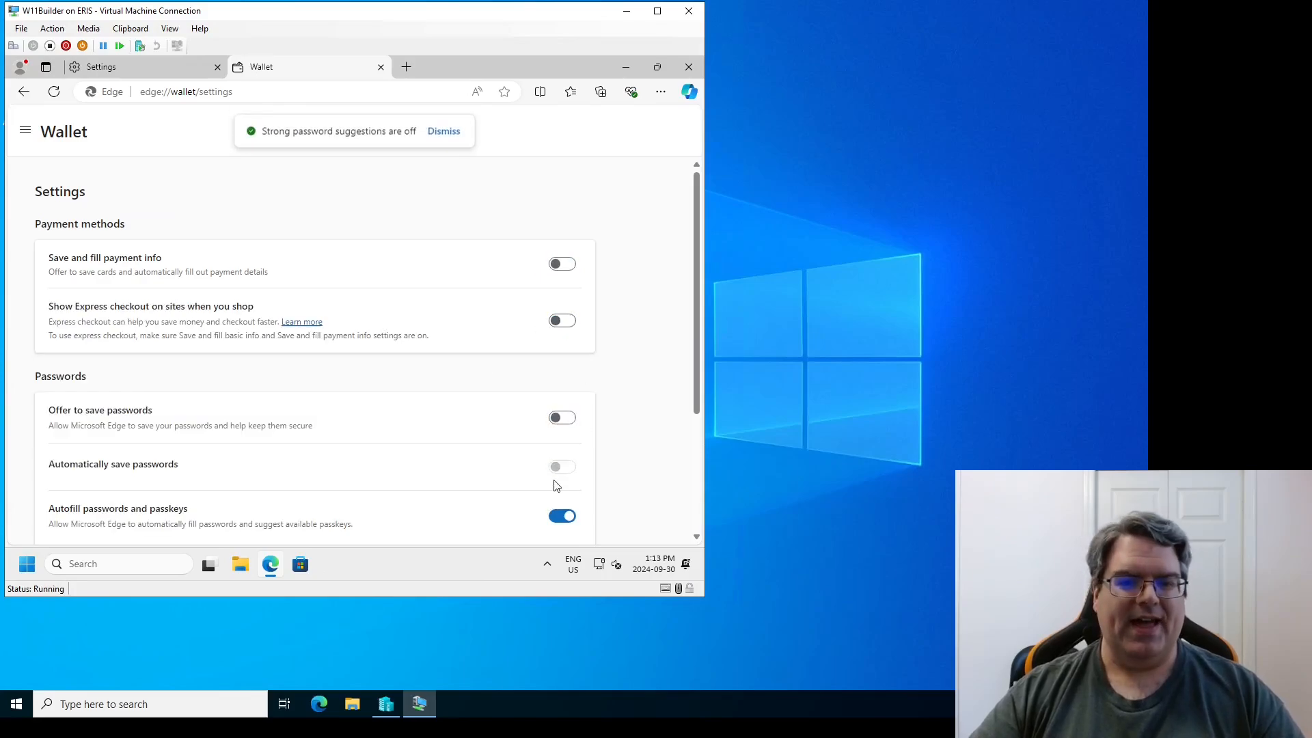
click(565, 518)
scroll(468, 378, down, 3)
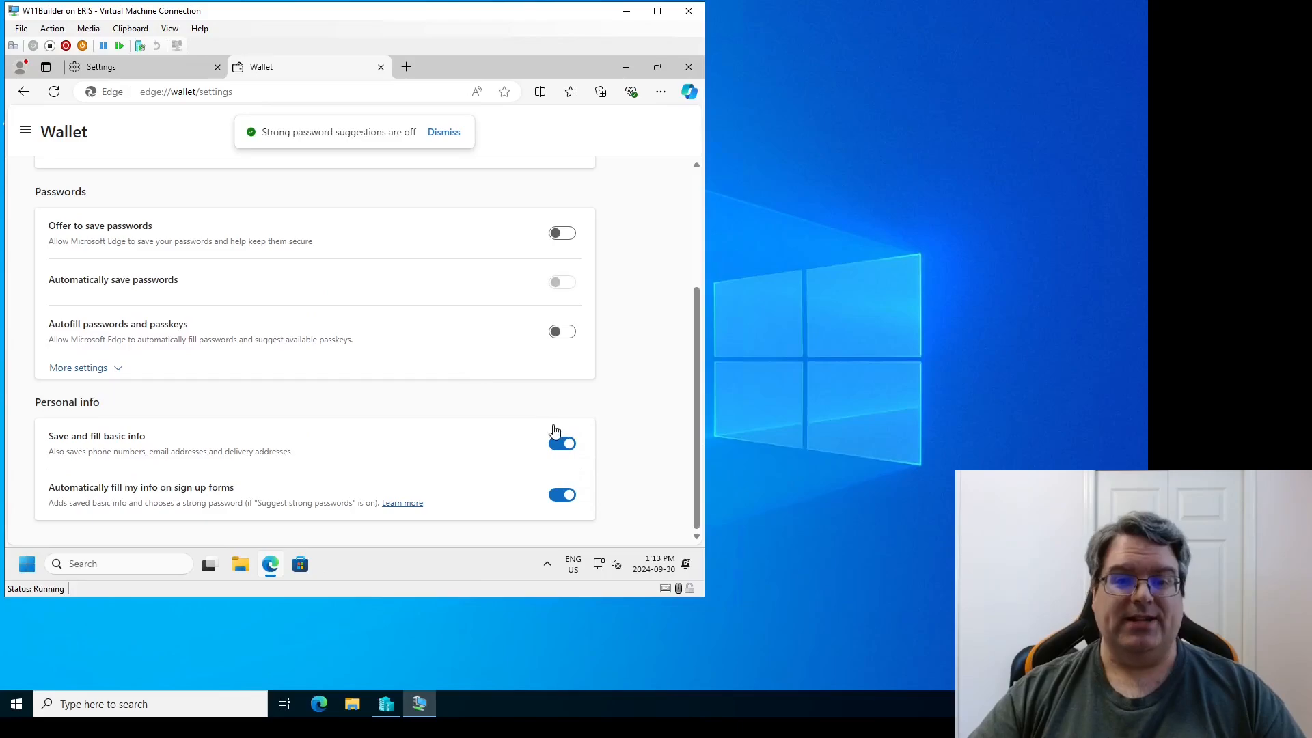
click(565, 445)
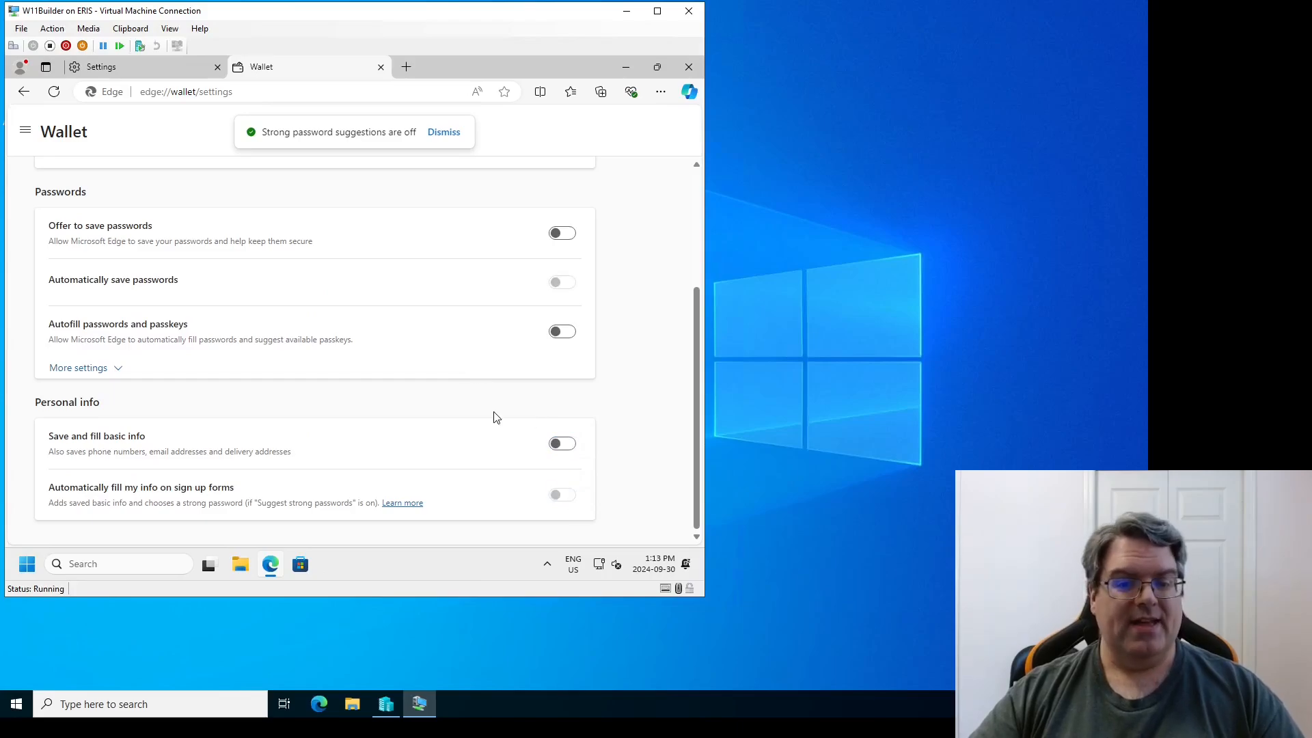
scroll(486, 406, up, 3)
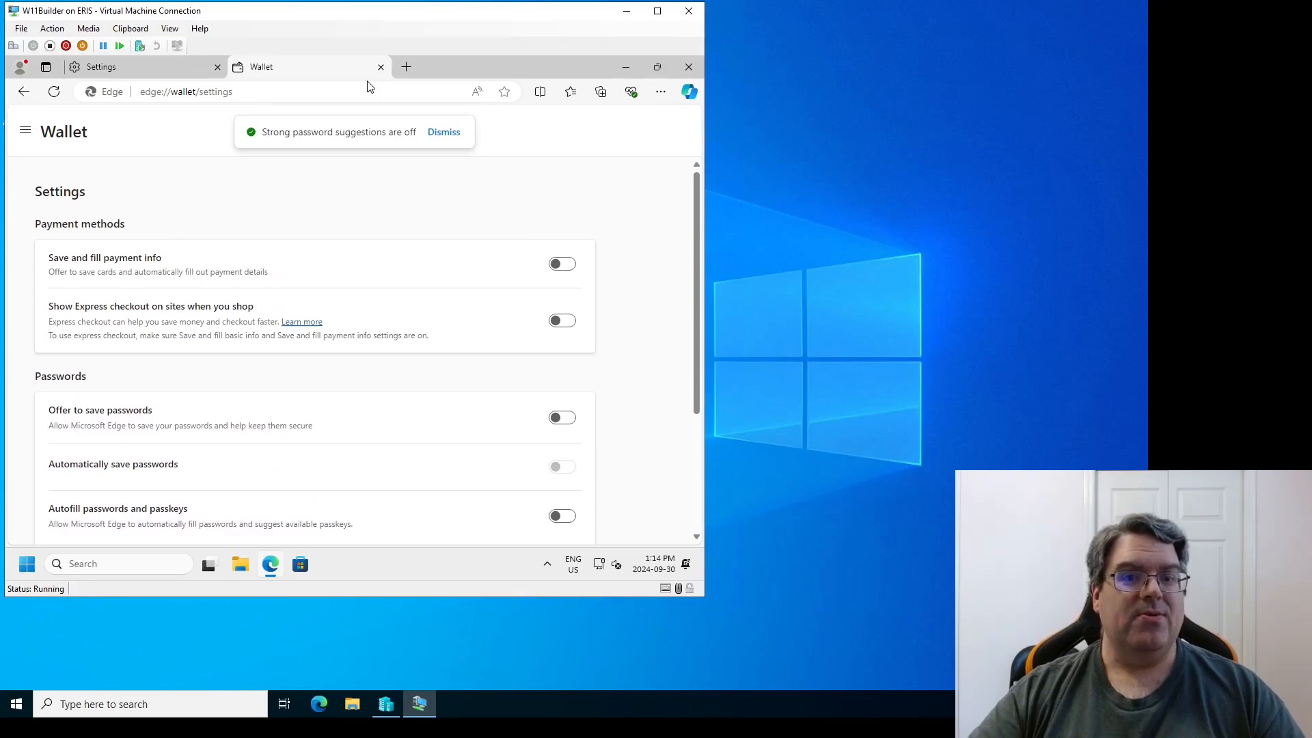
click(381, 66)
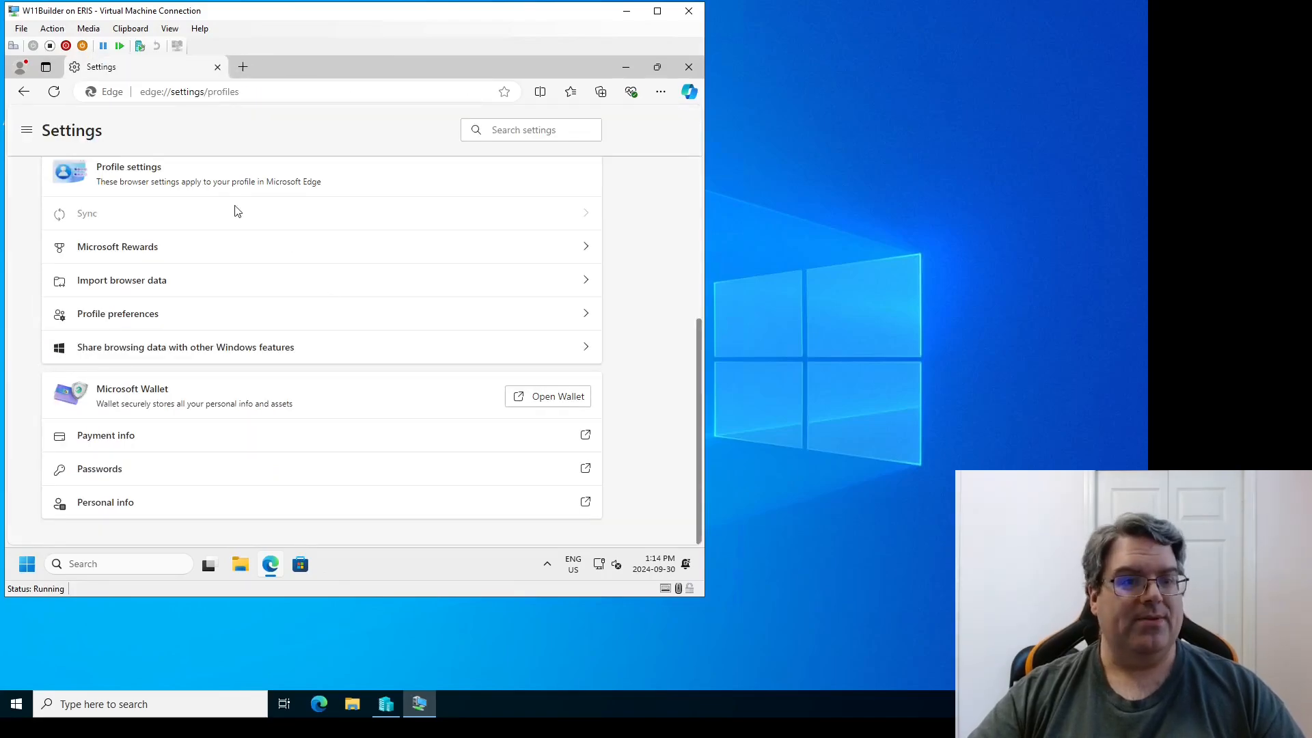
Turn off Allow sites to check if you have payment methods saved in Edge's privacy settings
click(26, 132)
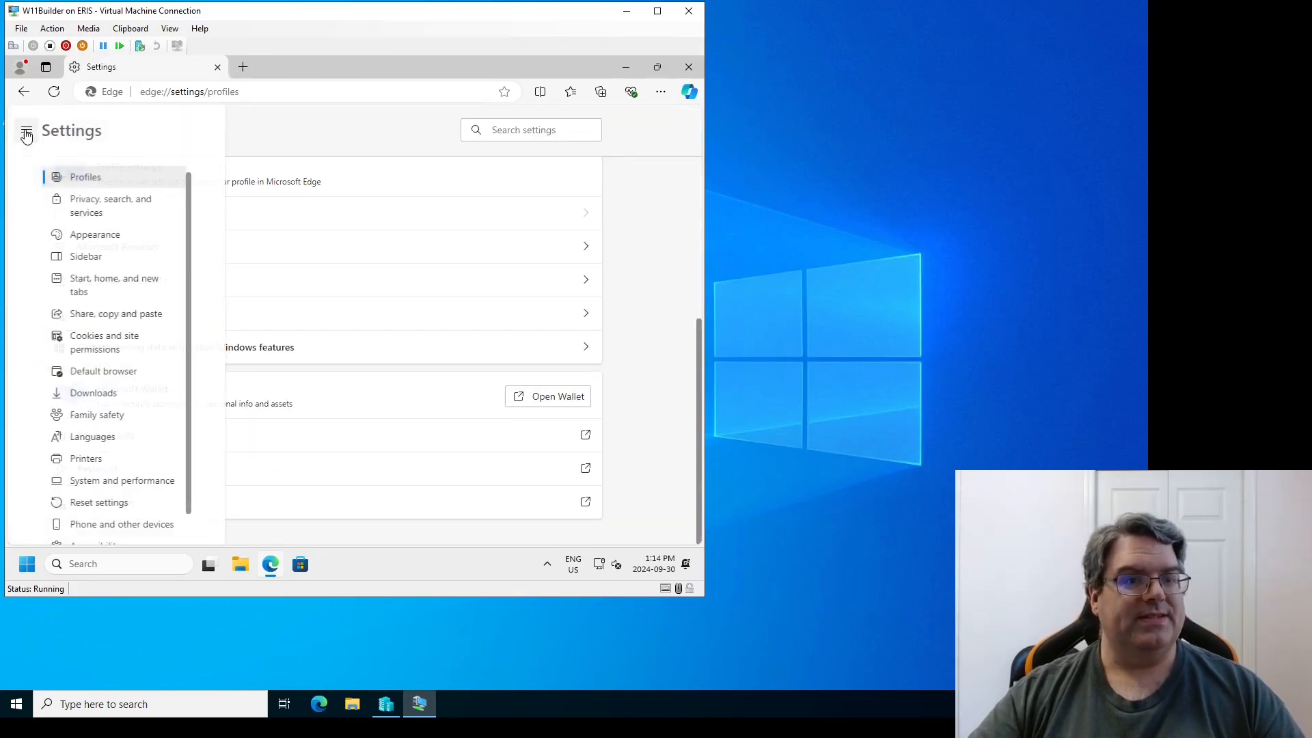
click(86, 209)
scroll(313, 334, up, 4)
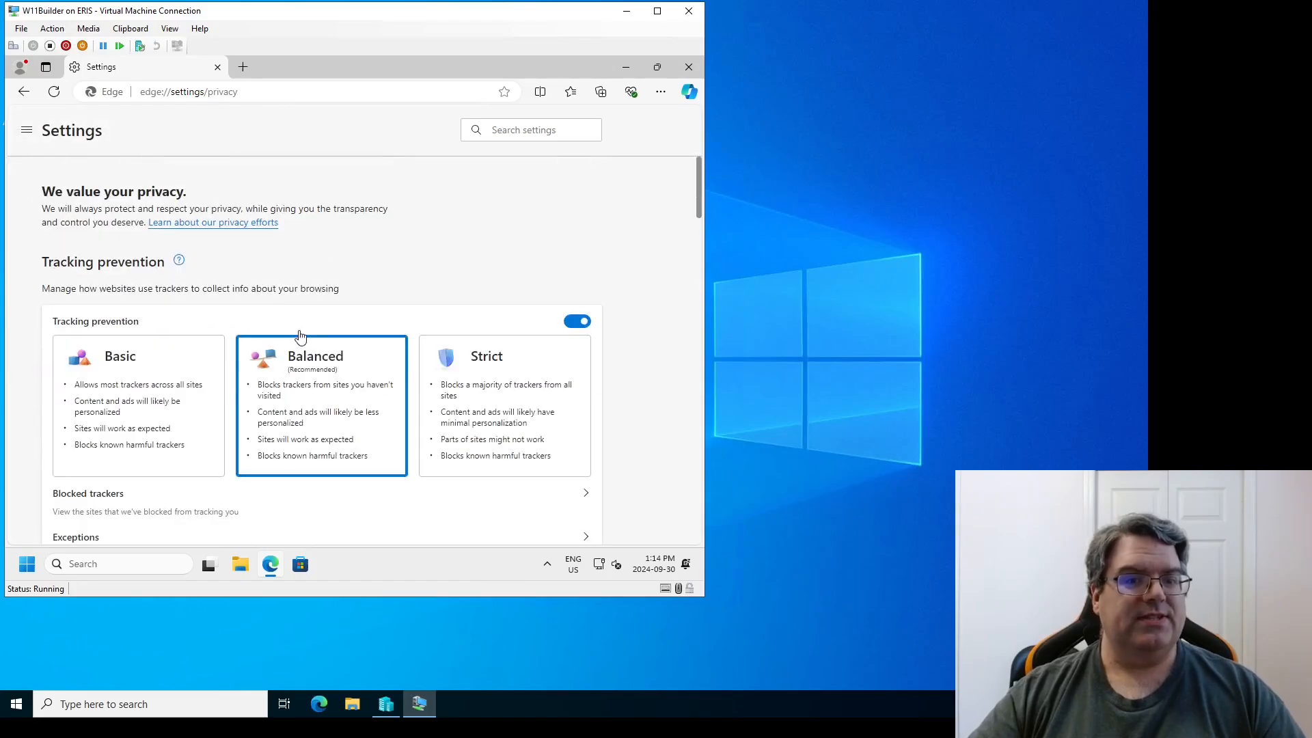
scroll(312, 335, down, 10)
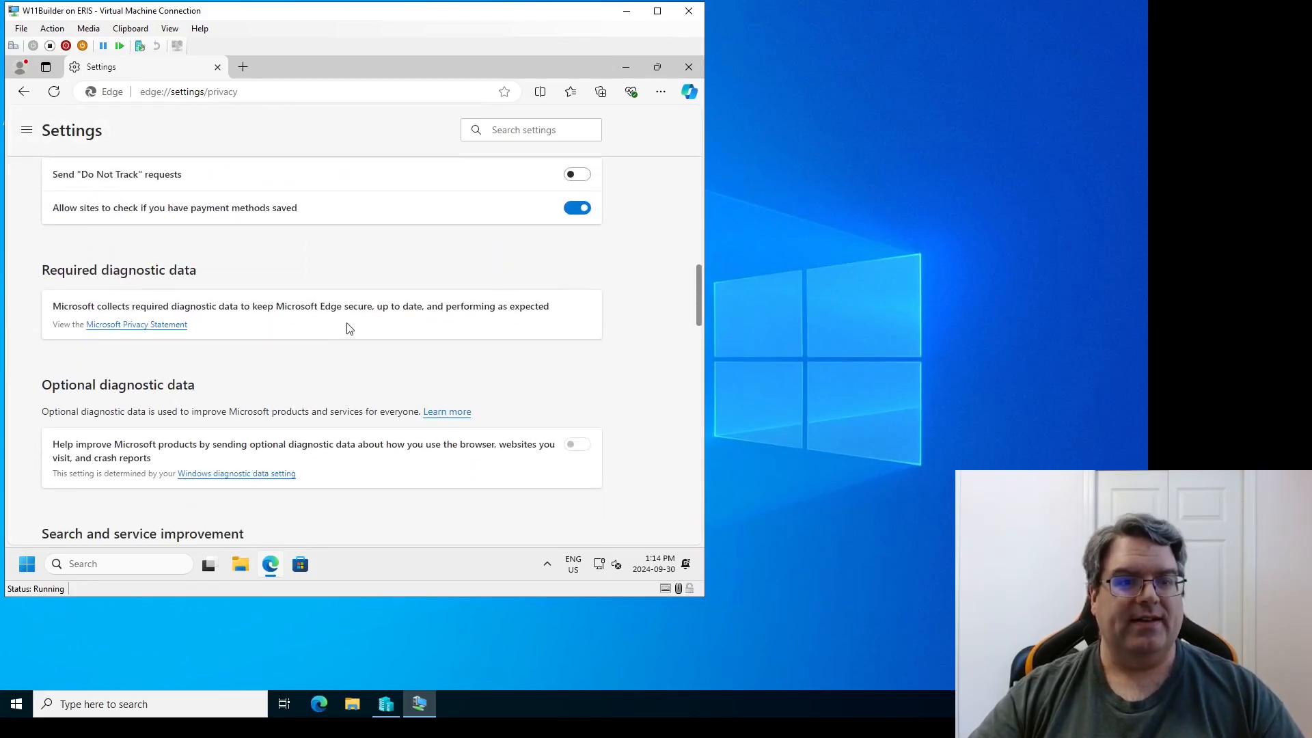
click(578, 209)
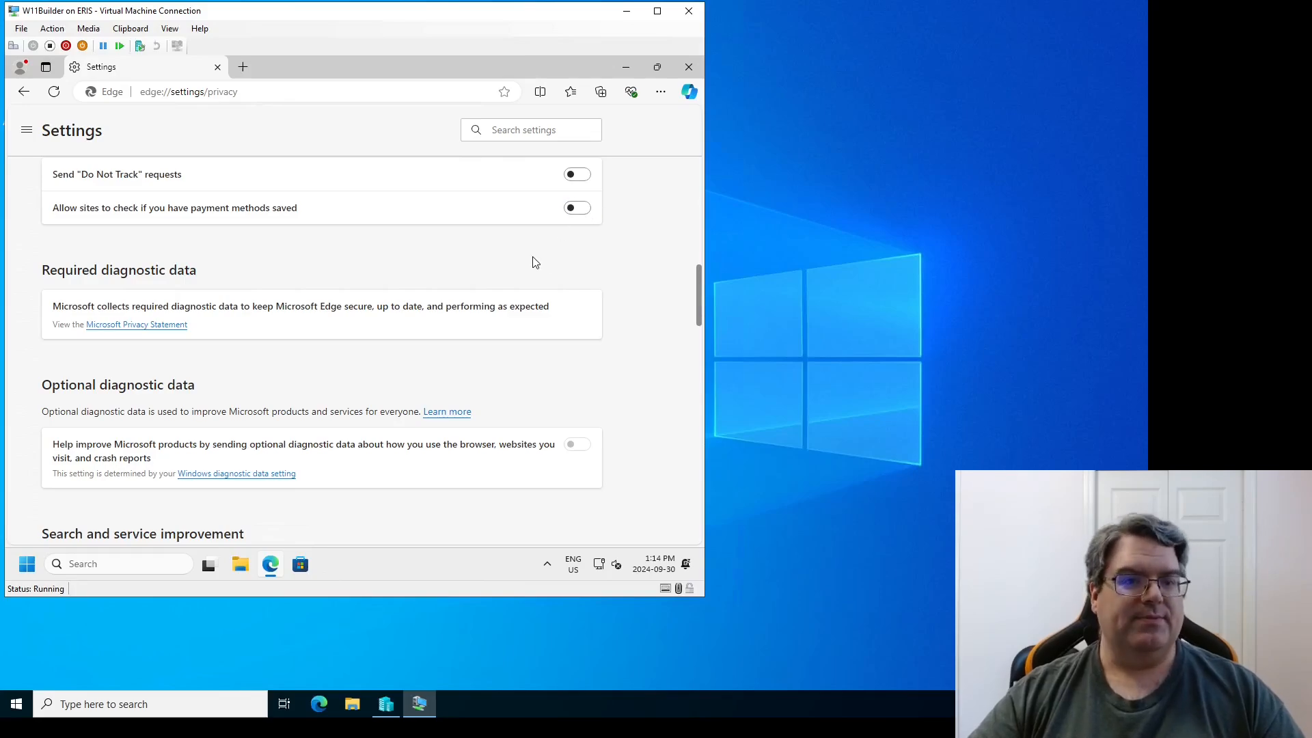
Turn off Use secure DNS to specify how to lookup the network address for websites
scroll(372, 270, down, 5)
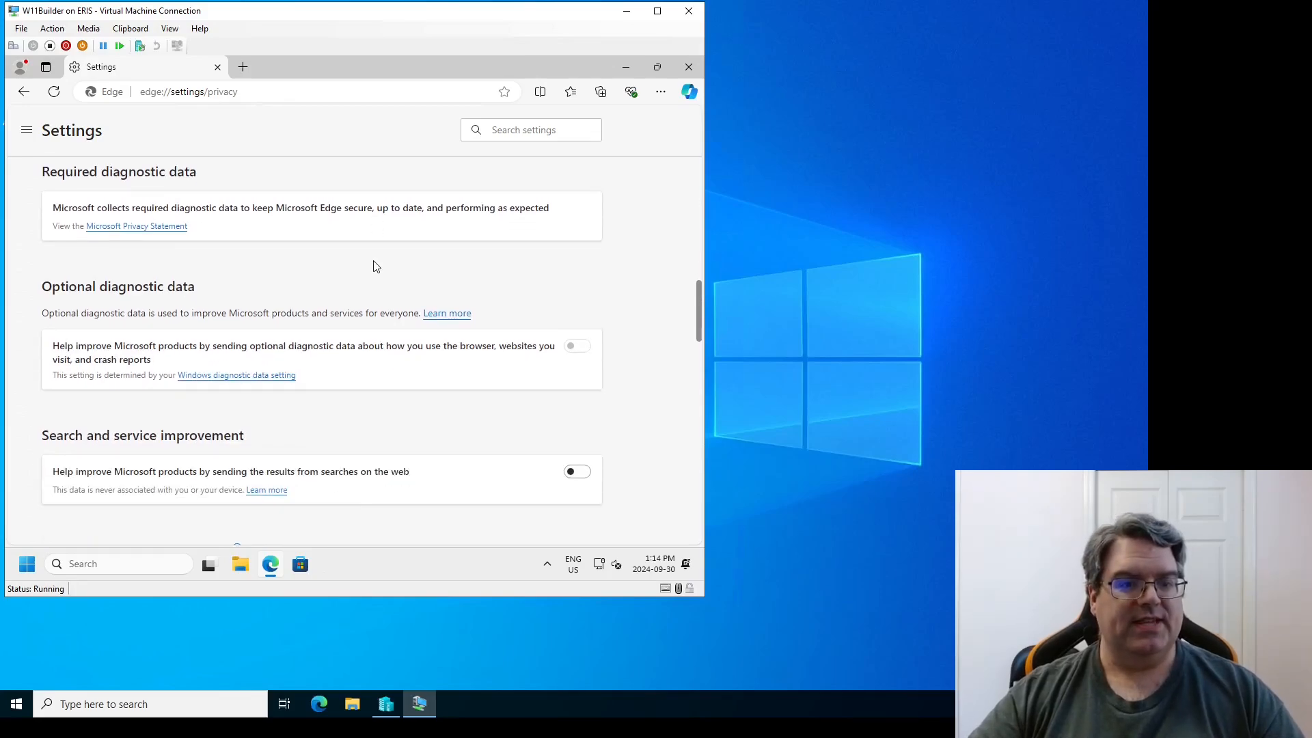
scroll(372, 276, down, 5)
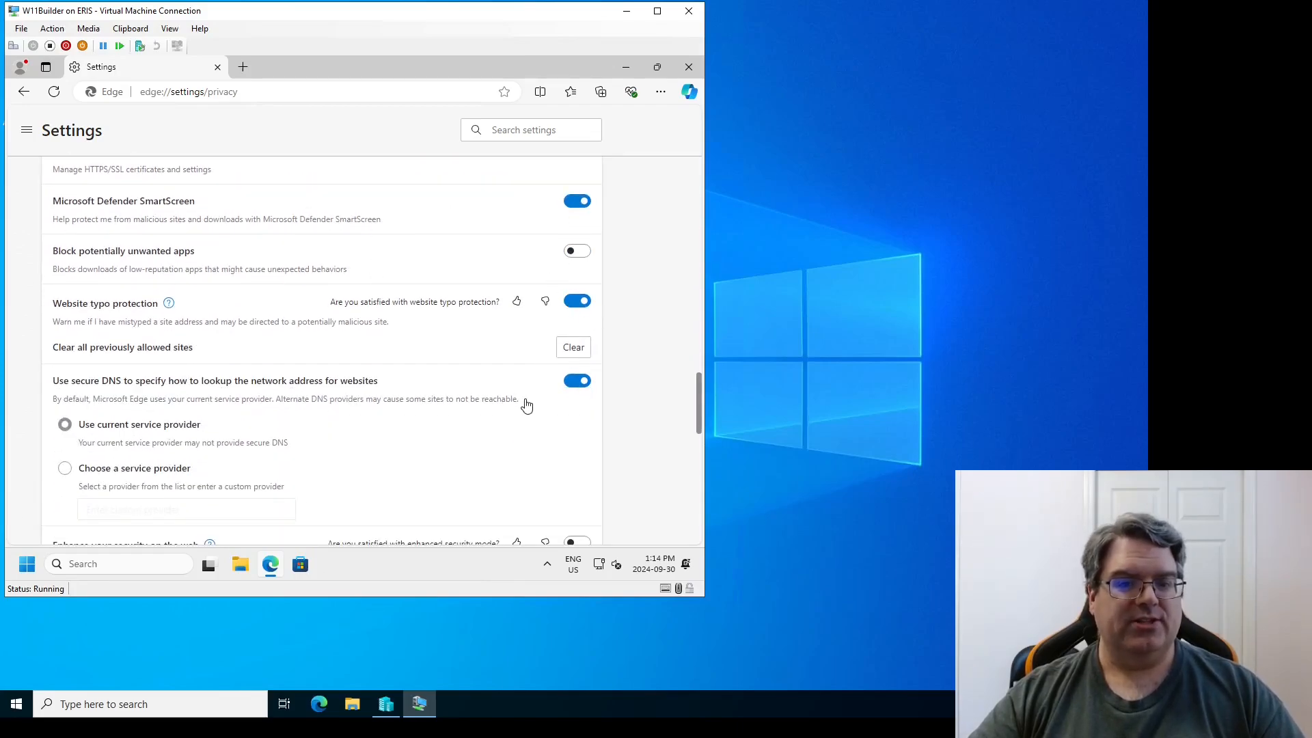
click(577, 381)
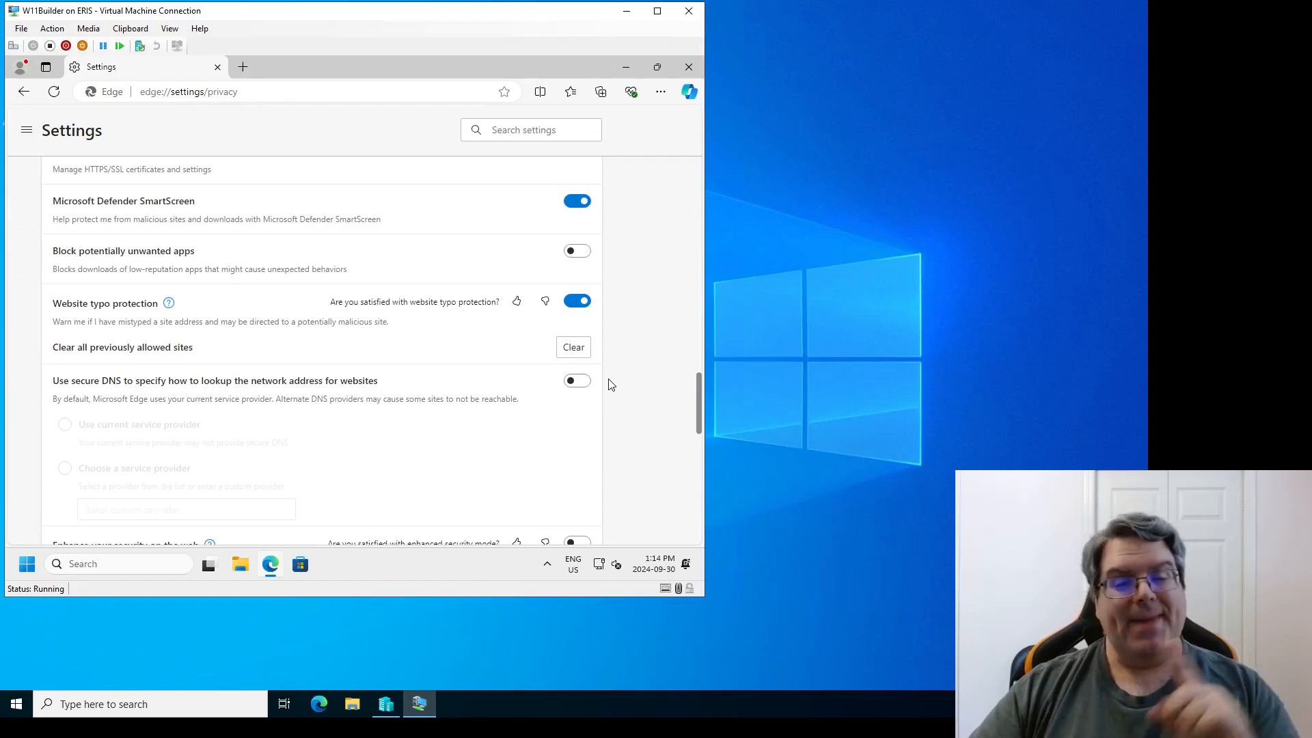
Turn off the Shopping in Microsoft Edge service and the notifications of related things to explore with Discover
scroll(434, 400, down, 3)
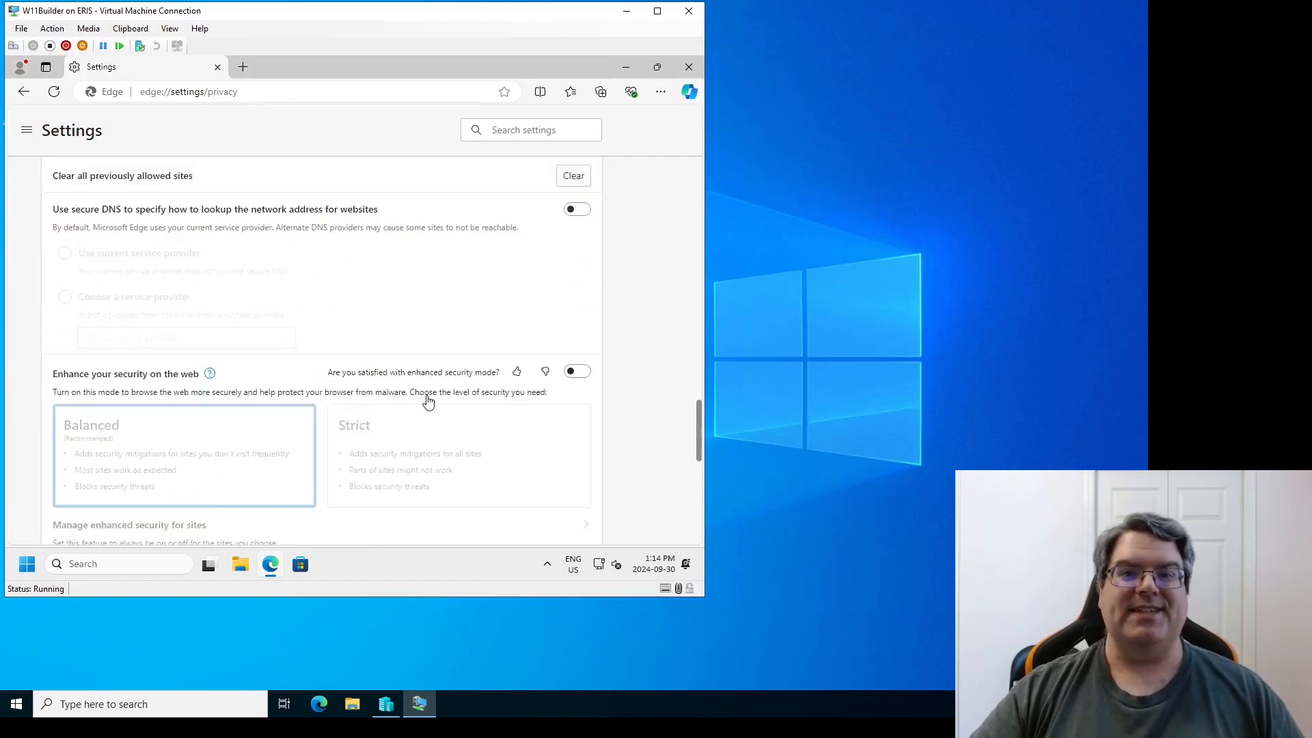
scroll(423, 394, down, 5)
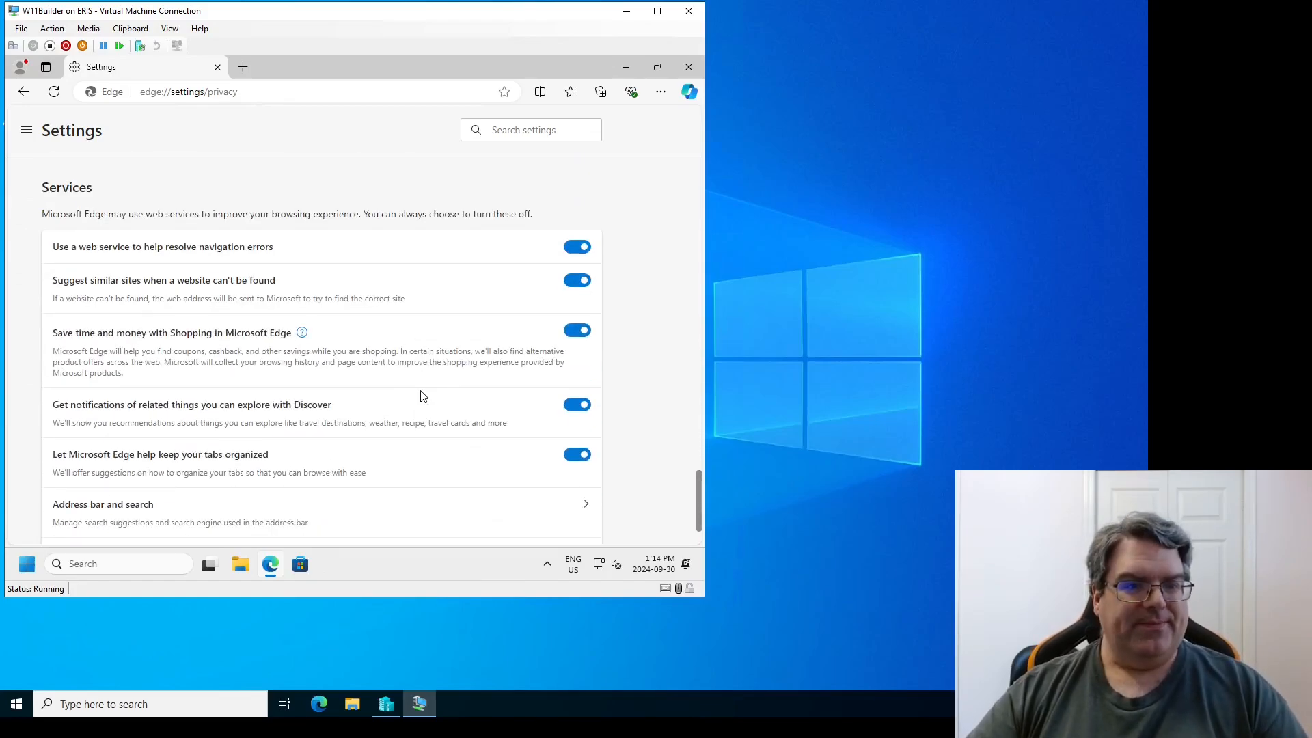
scroll(422, 396, down, 1)
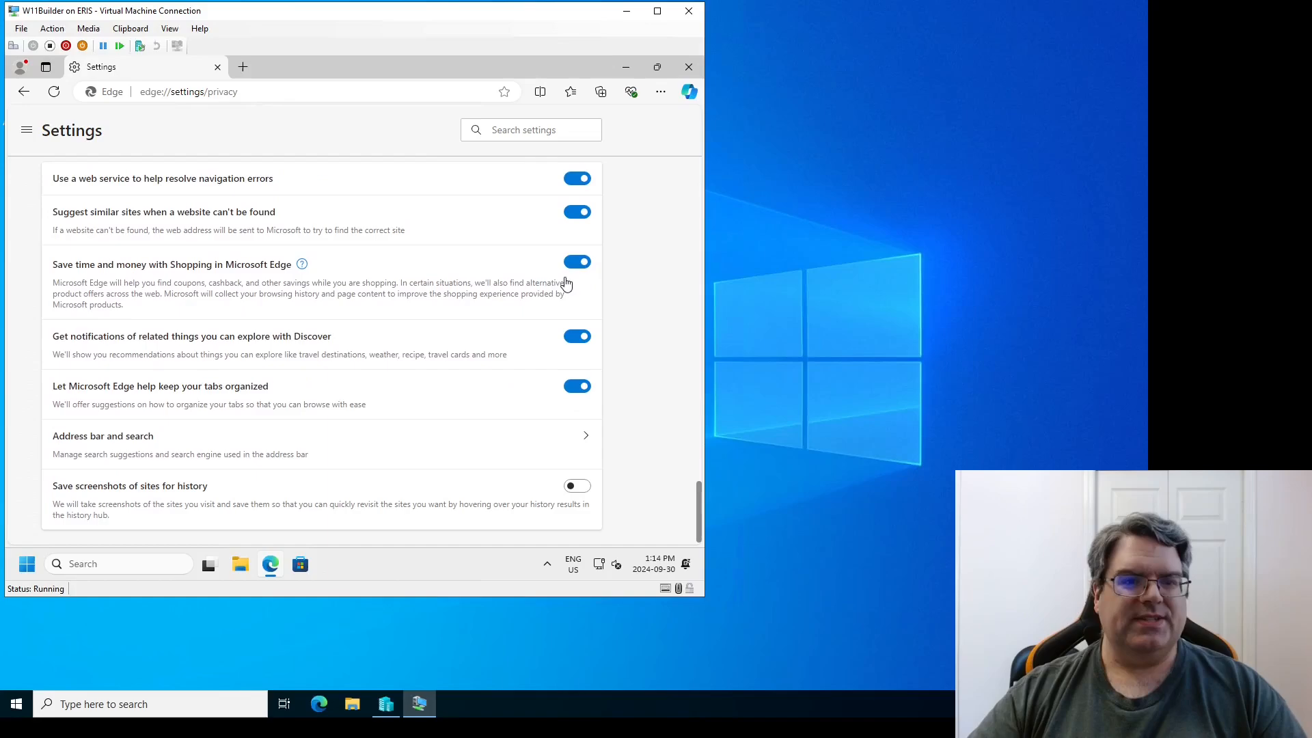
click(576, 267)
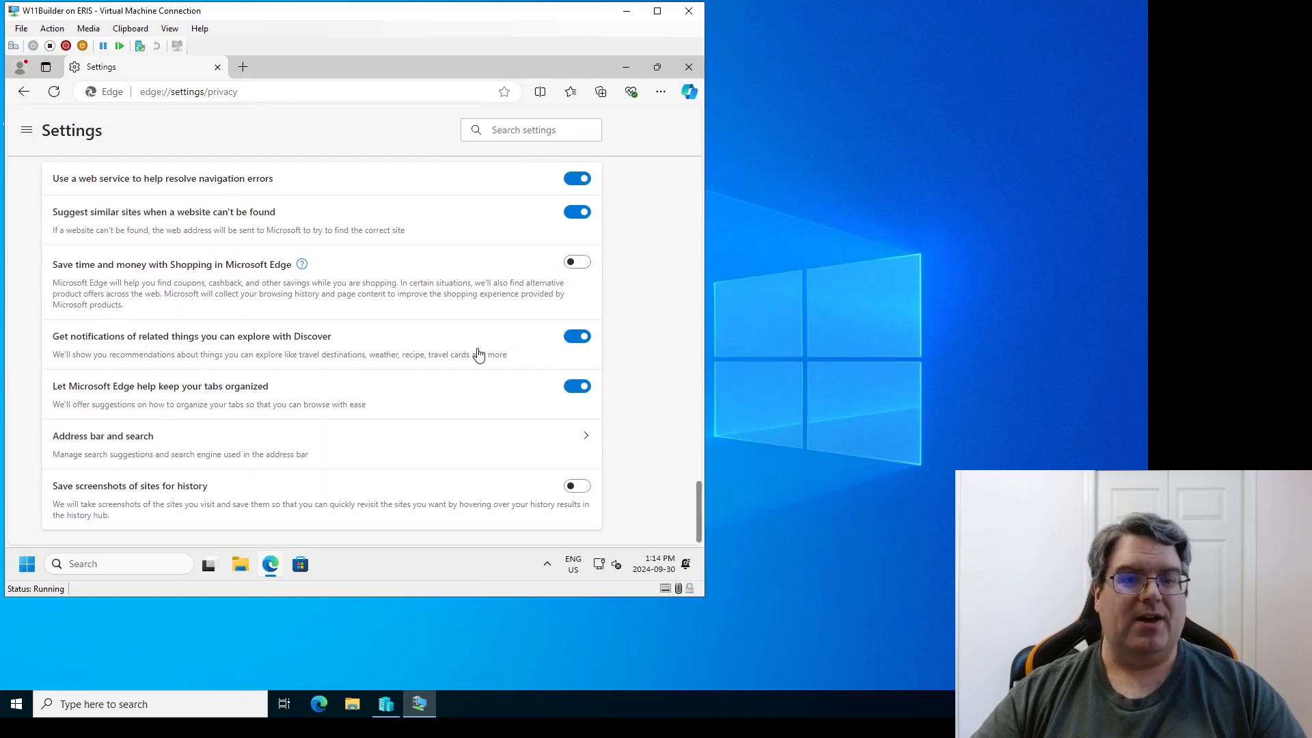
click(578, 336)
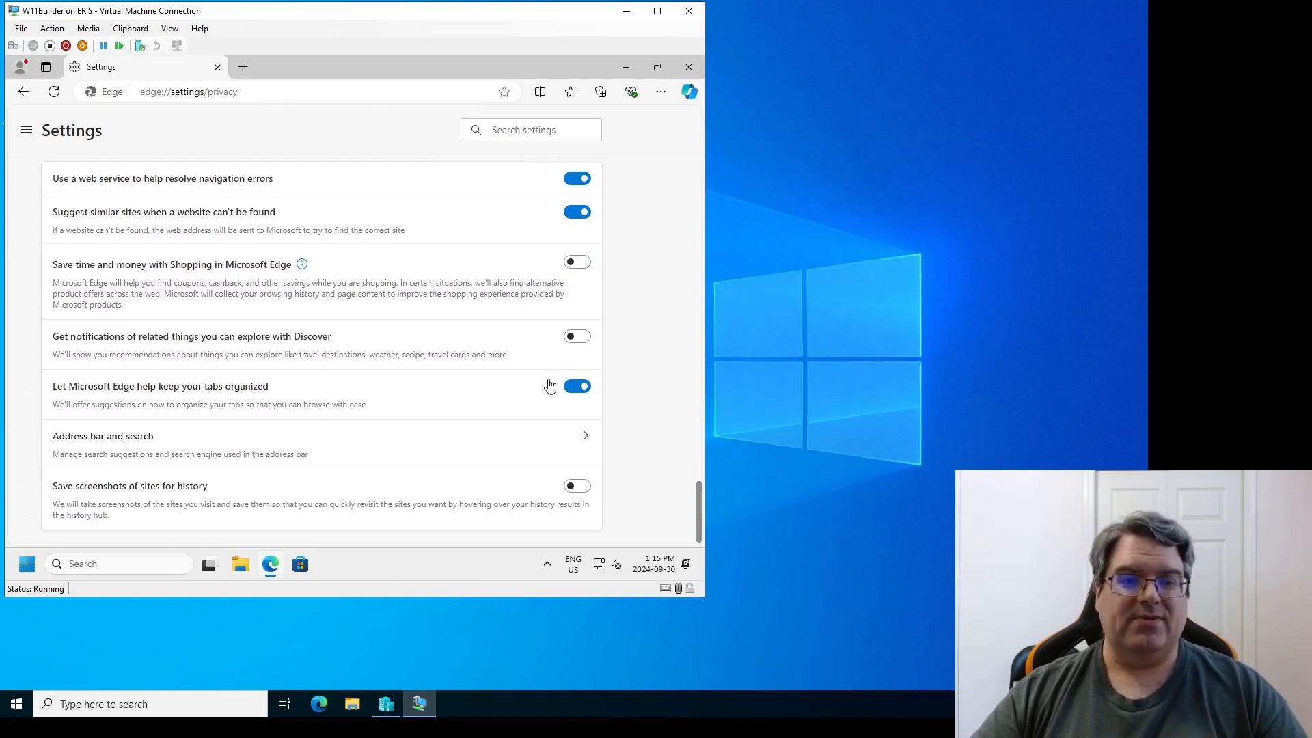
Turn off Use a web service to help resolve navigation errors and Suggest similar sites when a website can't be found
scroll(513, 402, up, 1)
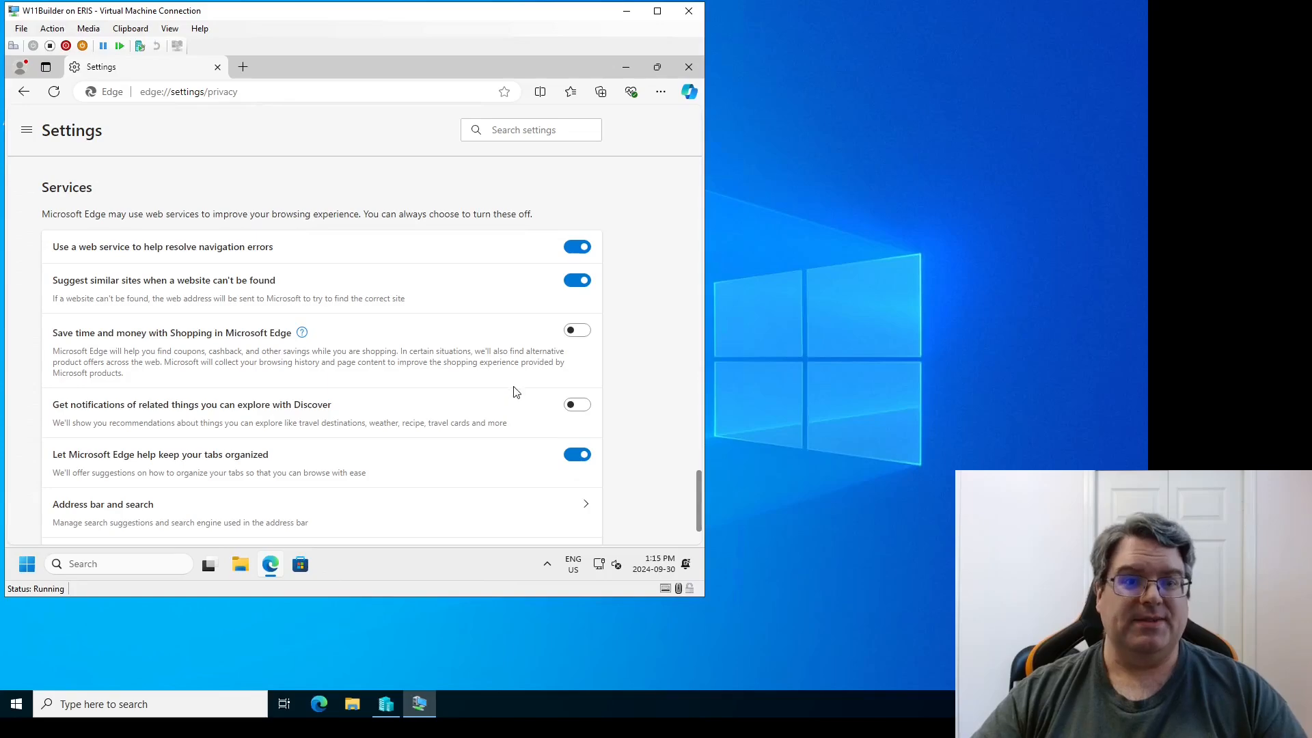
click(580, 254)
click(581, 282)
scroll(487, 355, down, 2)
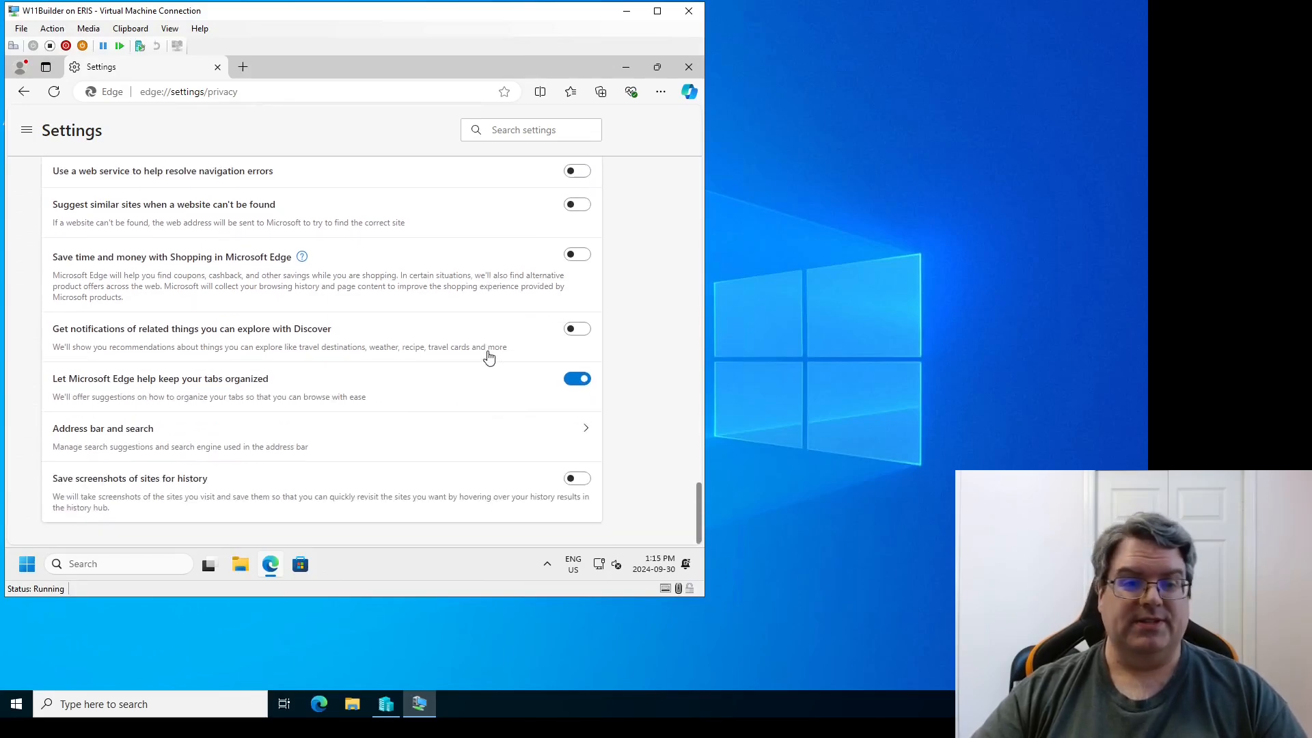
scroll(478, 373, up, 15)
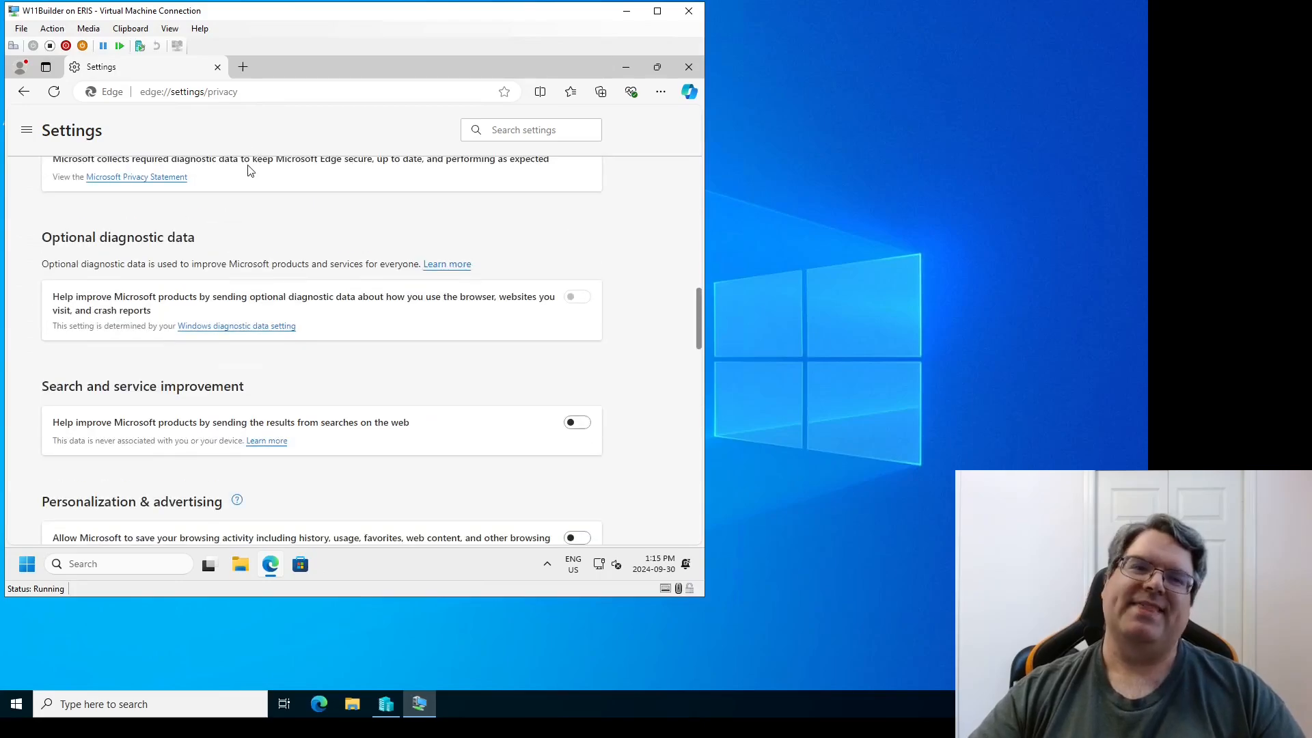
Turn off Show shopping notifications and Show Copilot in Edge's sidebar settings, and turn off Show sidebar button
click(27, 130)
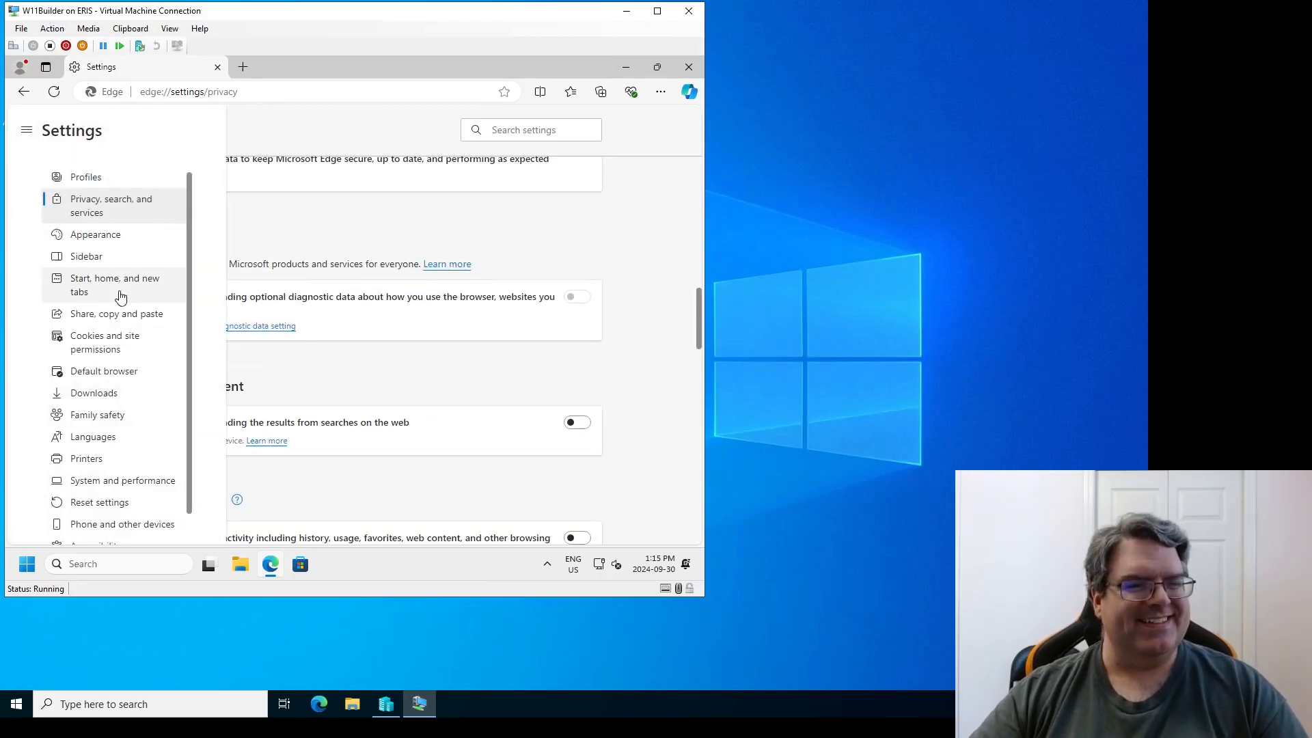
click(90, 258)
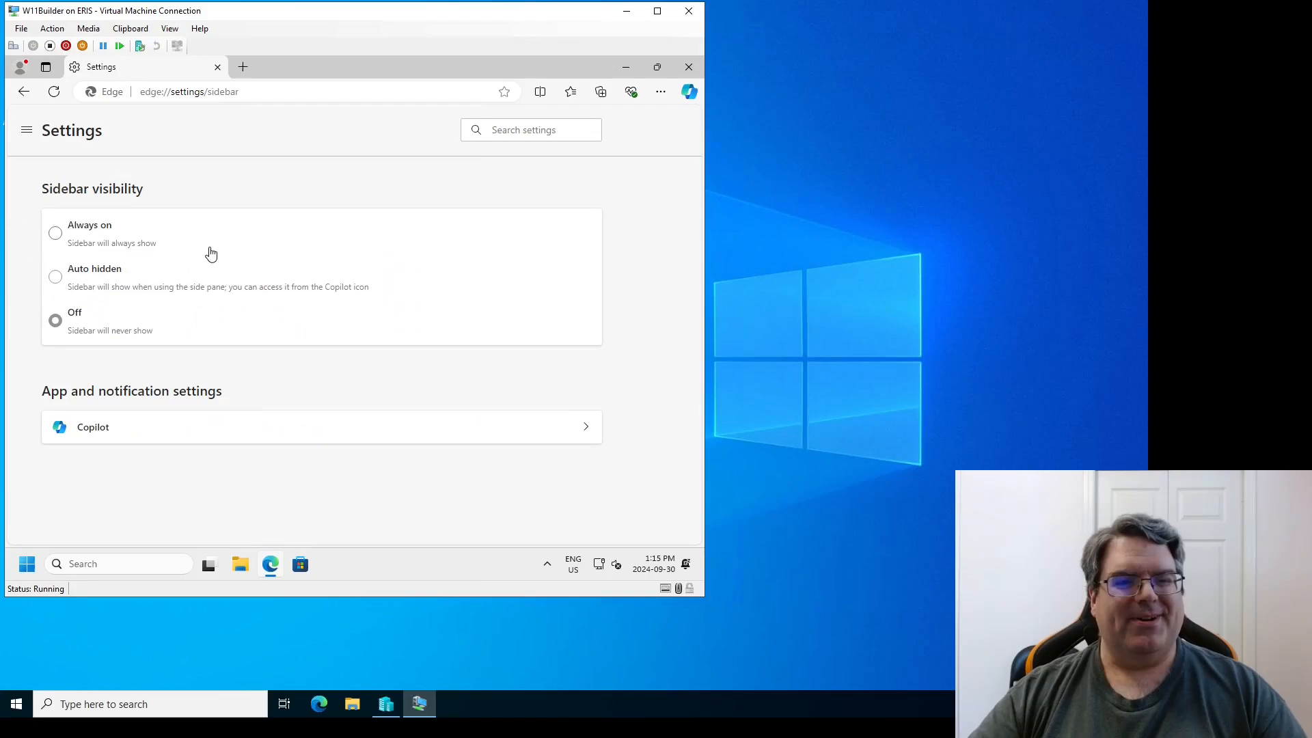
click(123, 434)
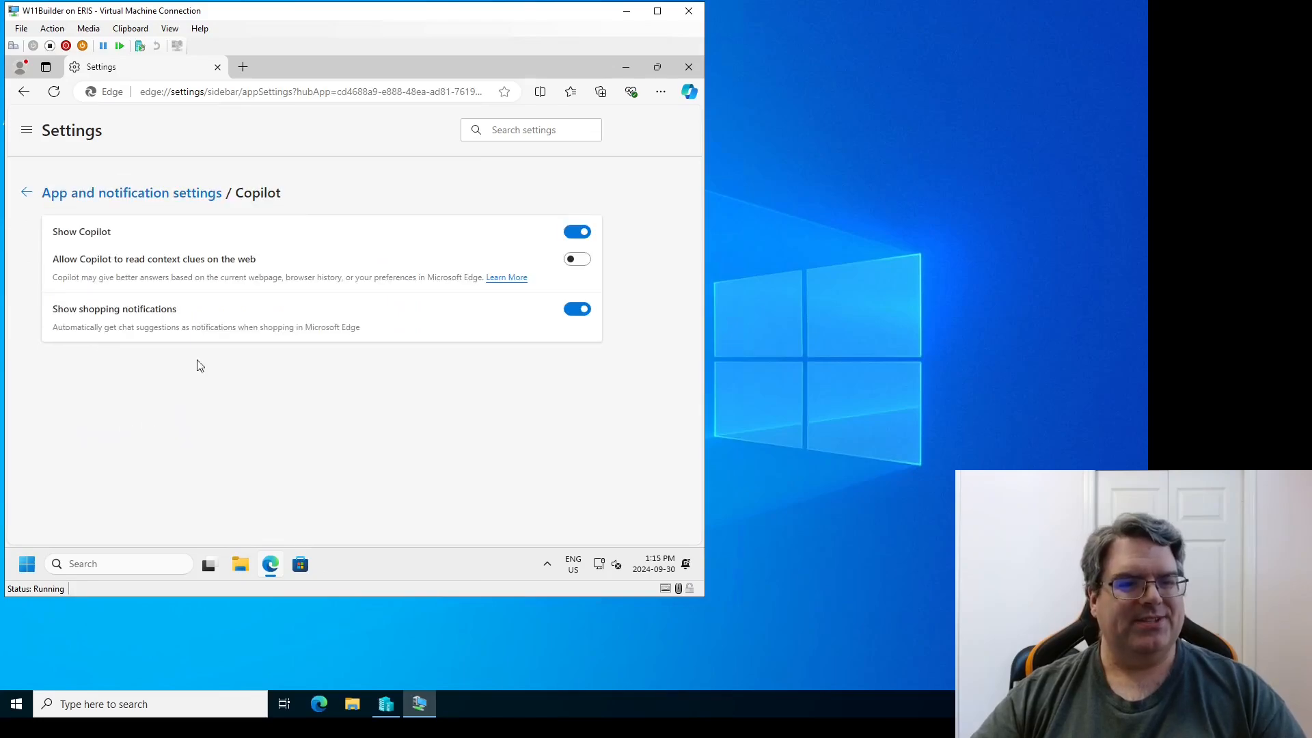
click(578, 310)
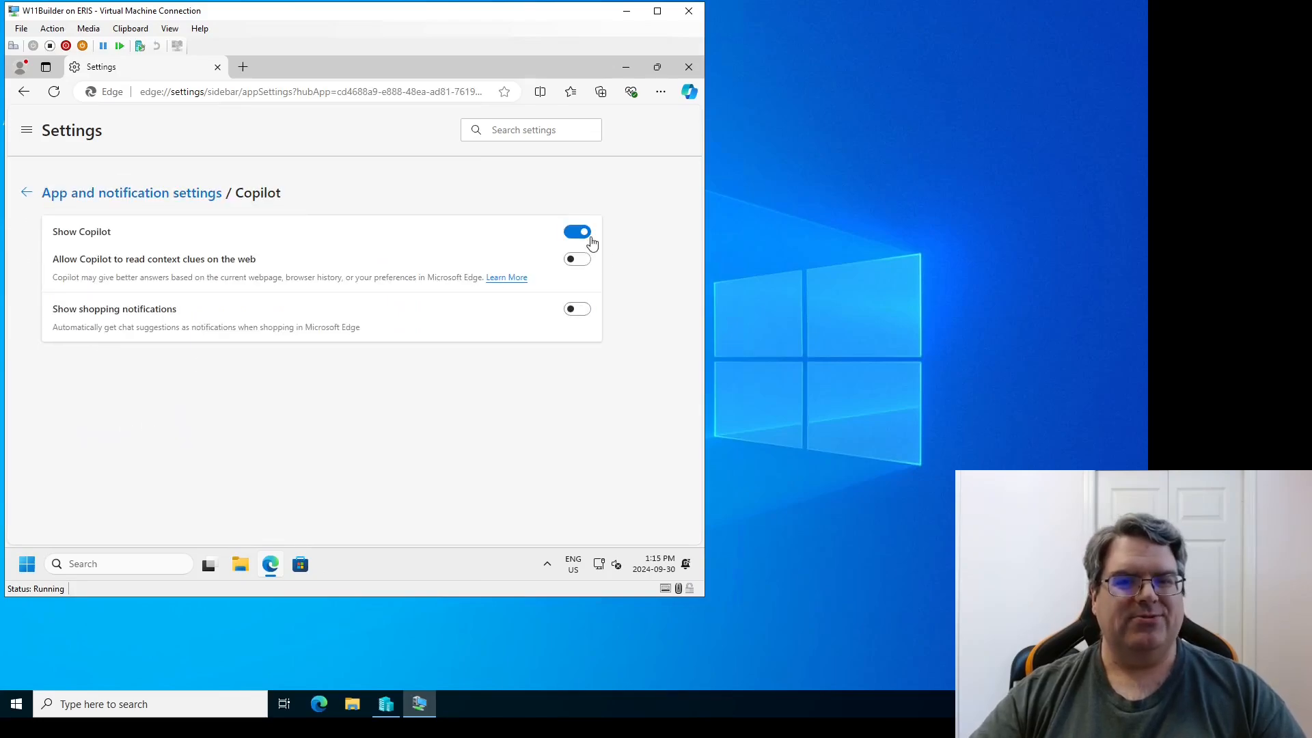
click(576, 233)
click(90, 195)
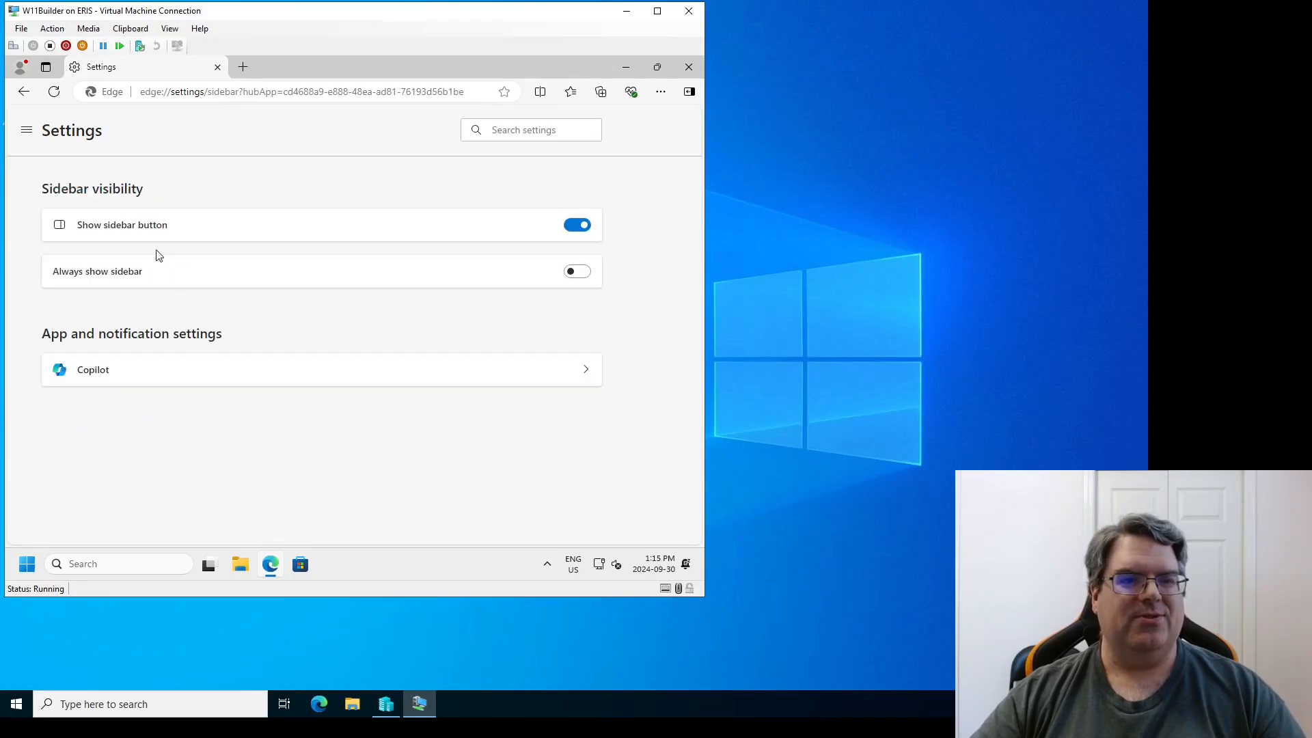
click(584, 231)
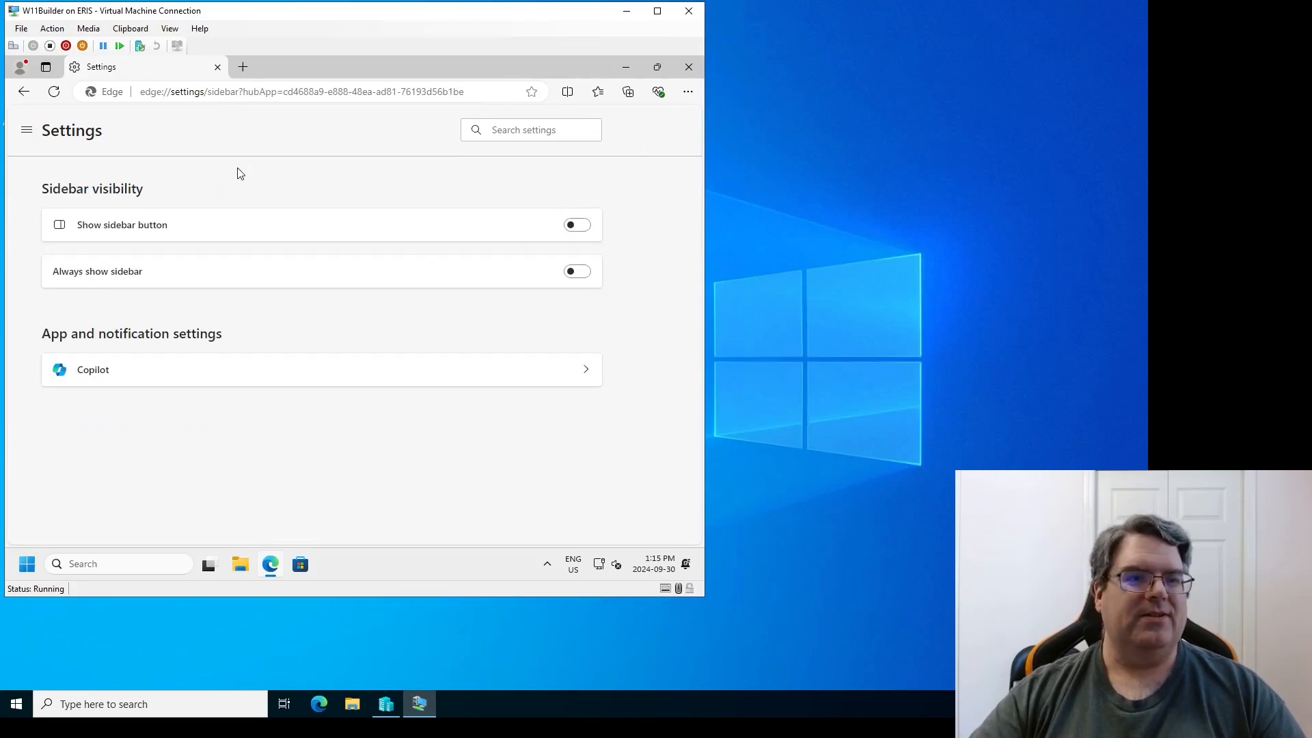
click(26, 130)
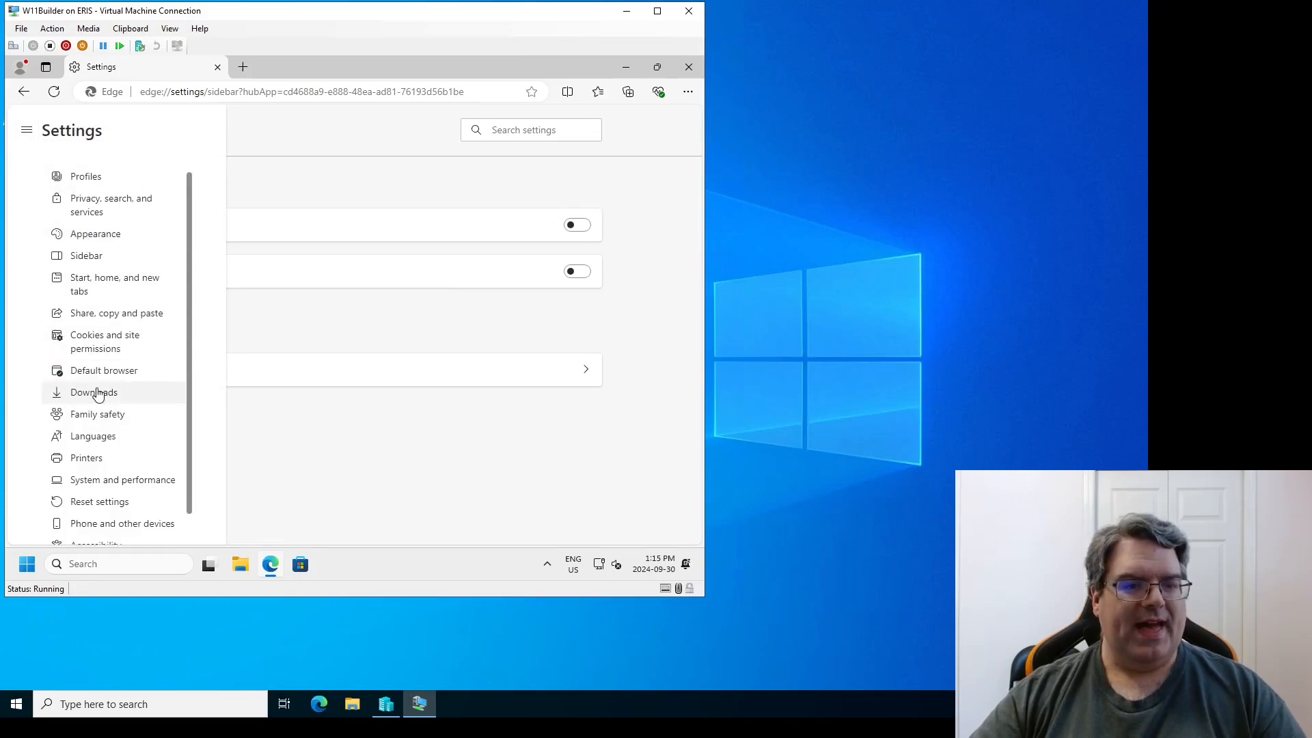
scroll(93, 391, down, 1)
scroll(91, 394, up, 1)
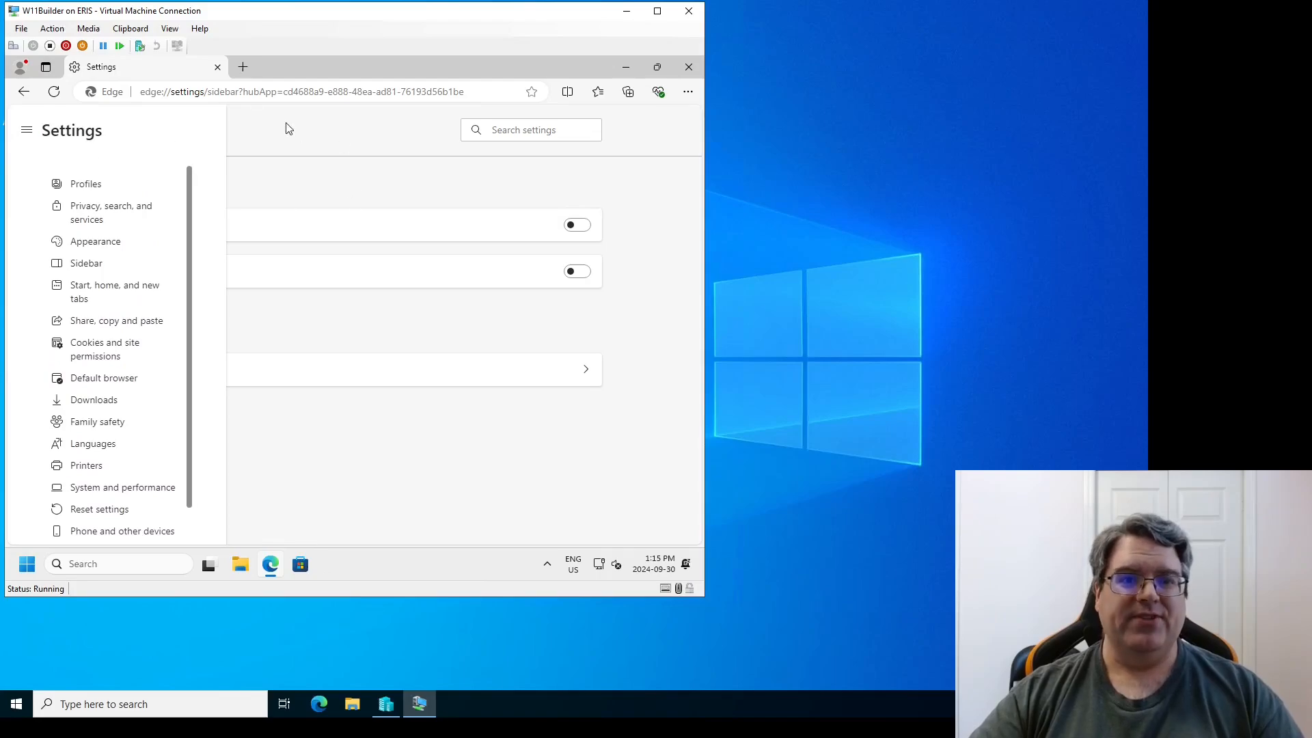
Check the new tab page and its Copilot icon in place of the Settings tab, and close Edge
click(244, 69)
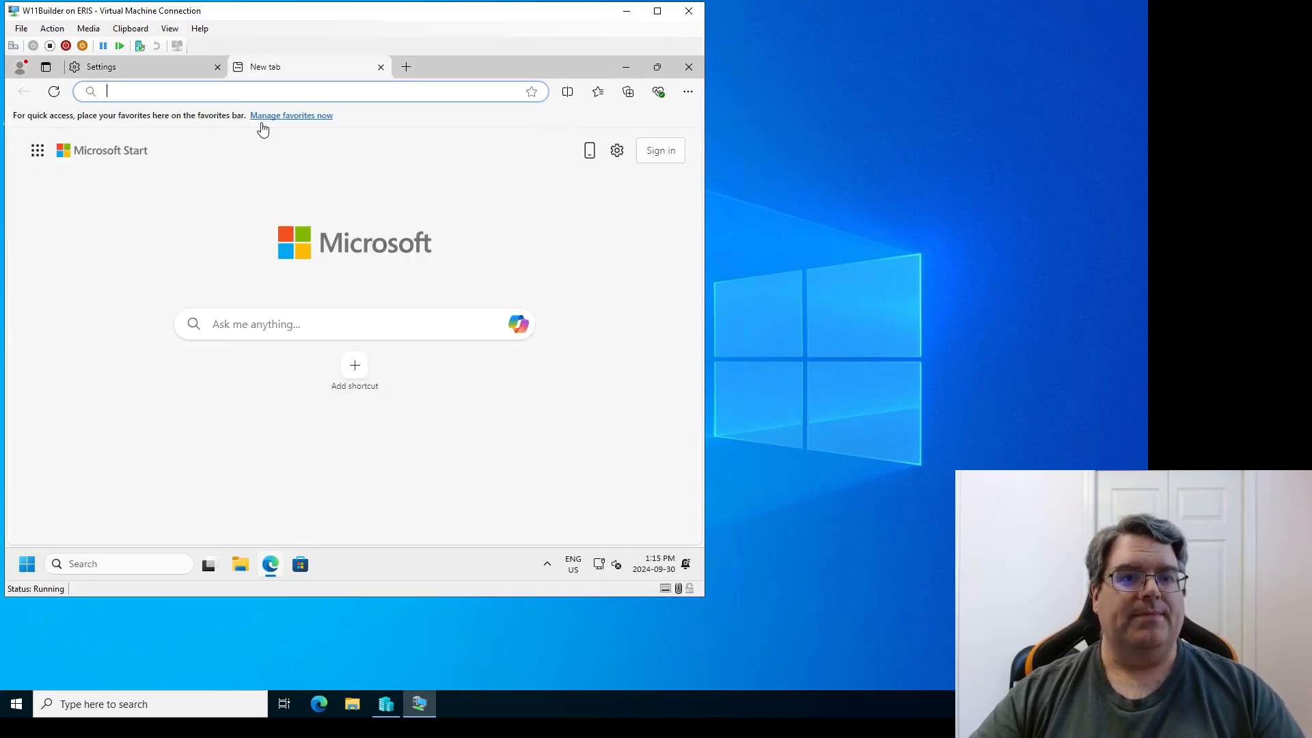
click(218, 66)
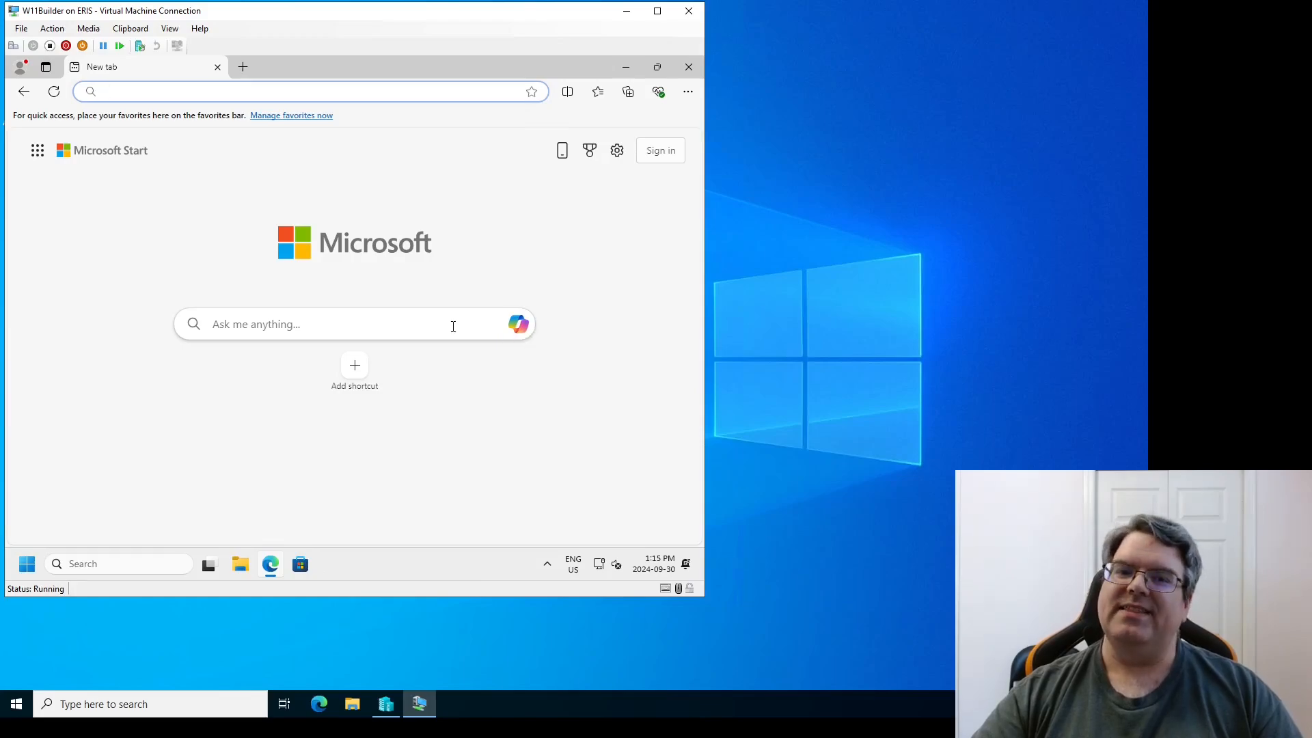
right_click(518, 331)
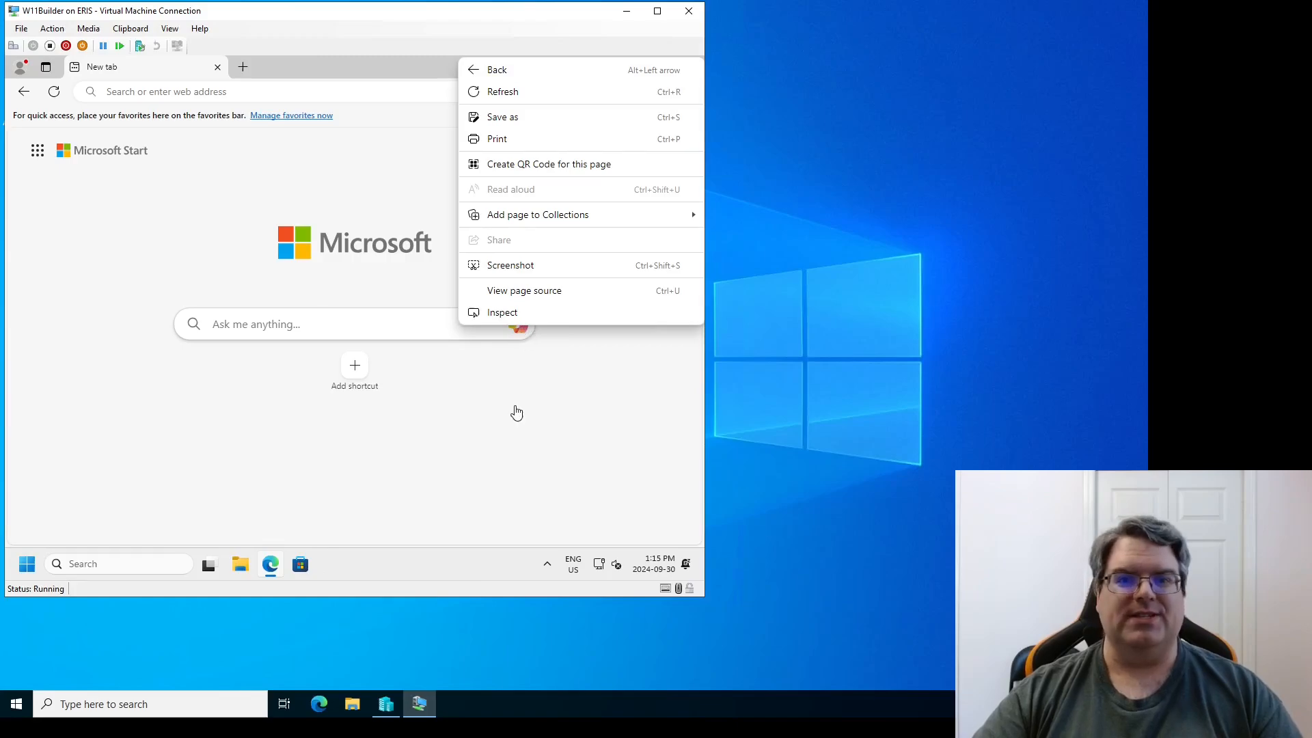
click(514, 410)
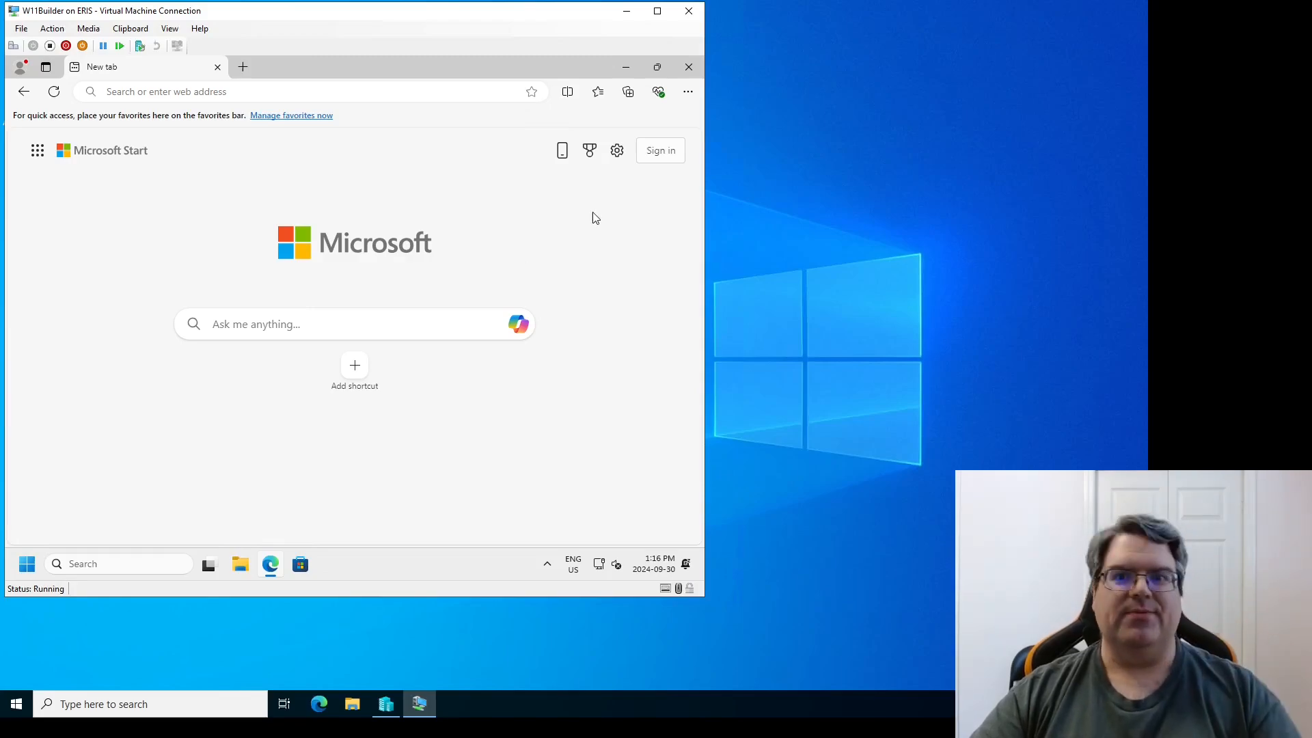
click(690, 69)
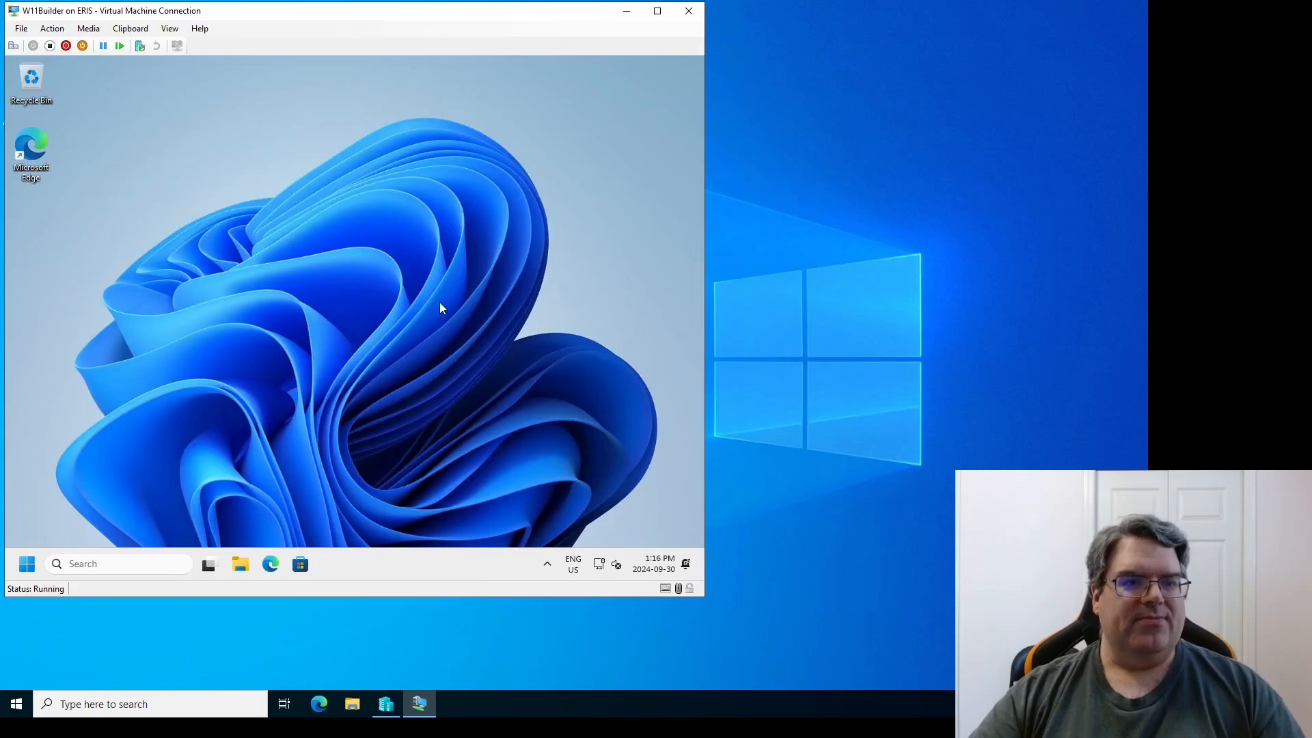
Look over the categories available in Windows Settings and close it
click(27, 564)
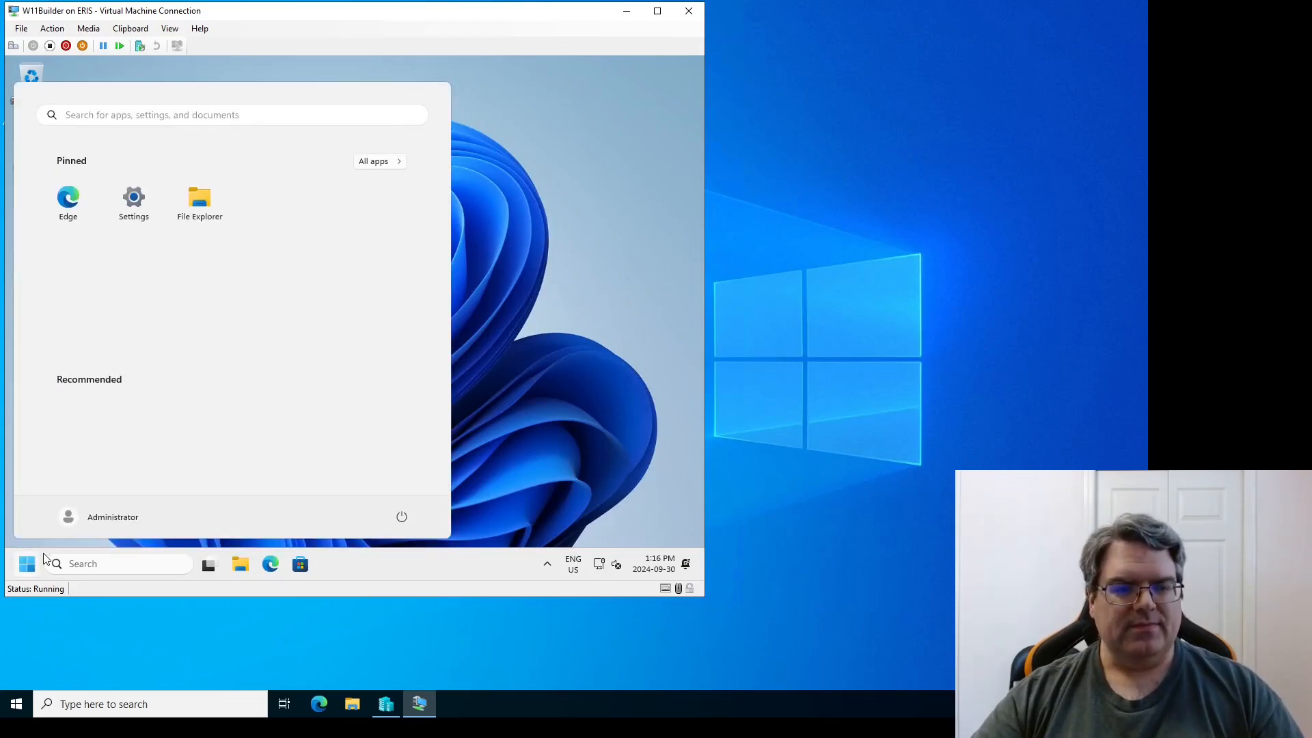
click(135, 205)
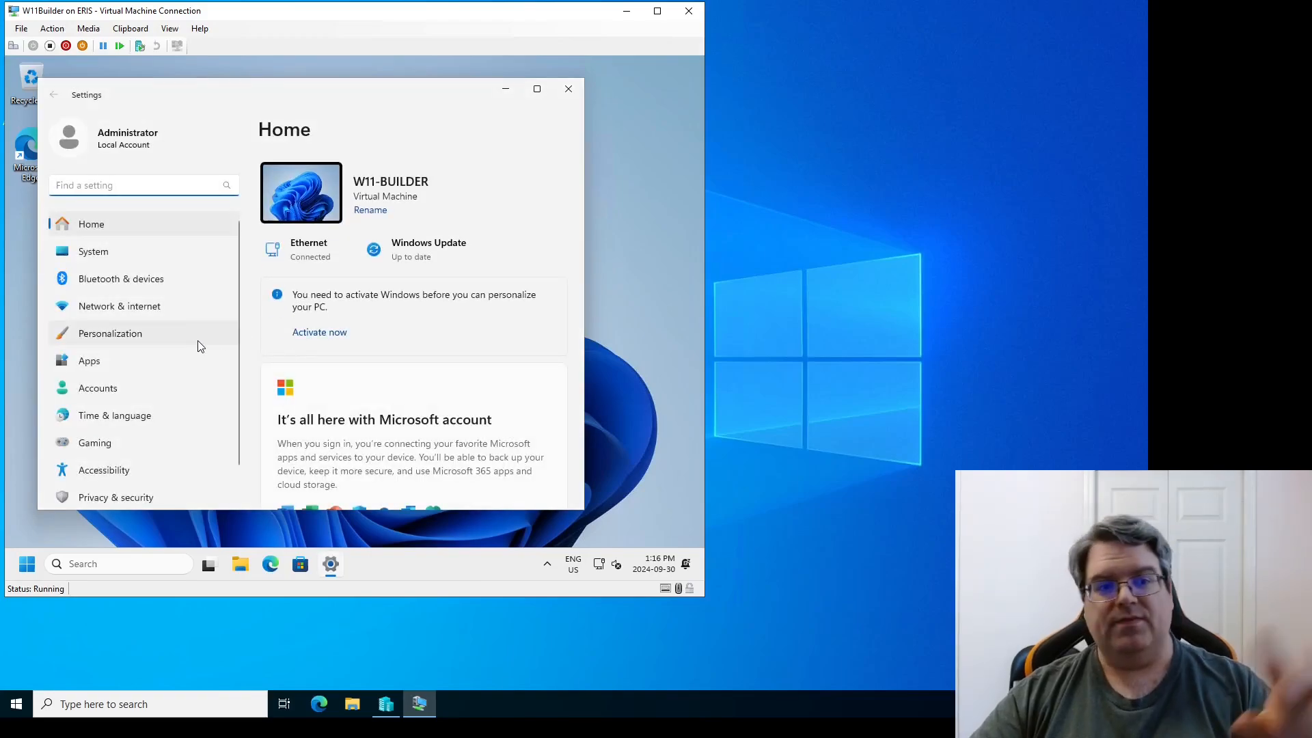
scroll(199, 347, down, 1)
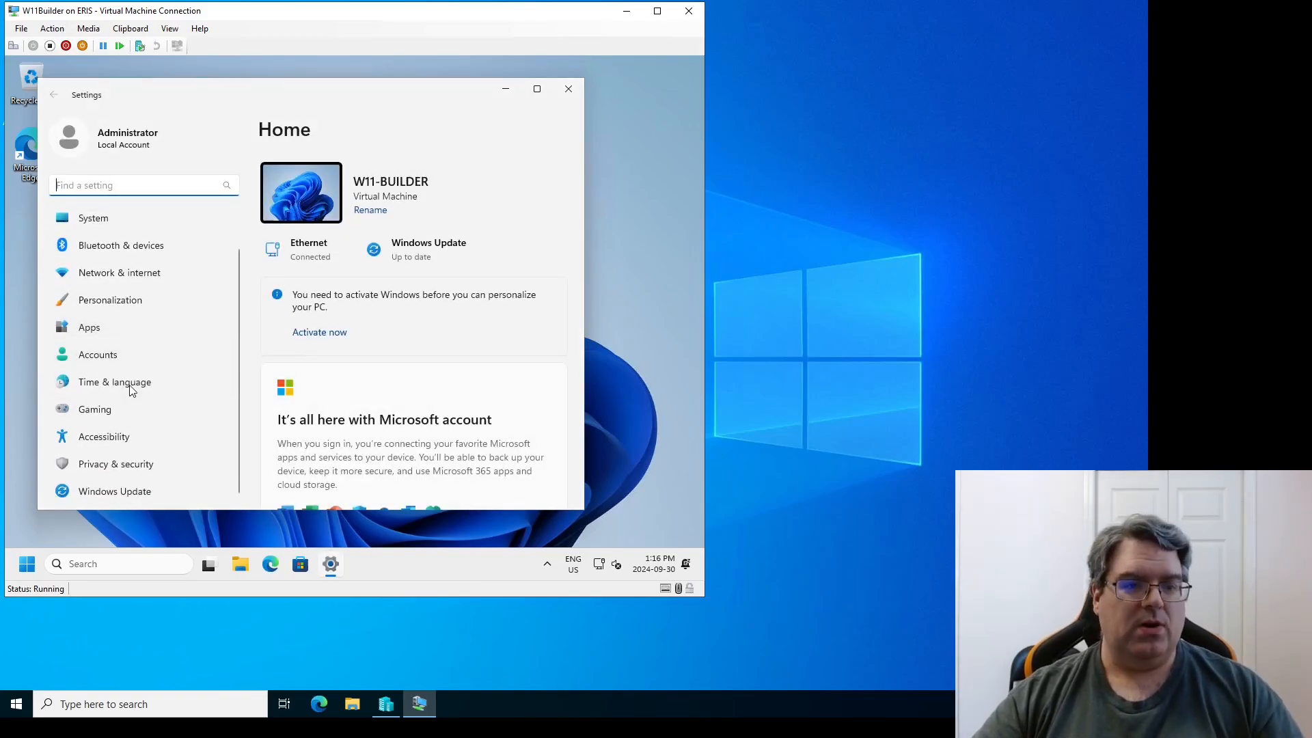
scroll(146, 426, up, 1)
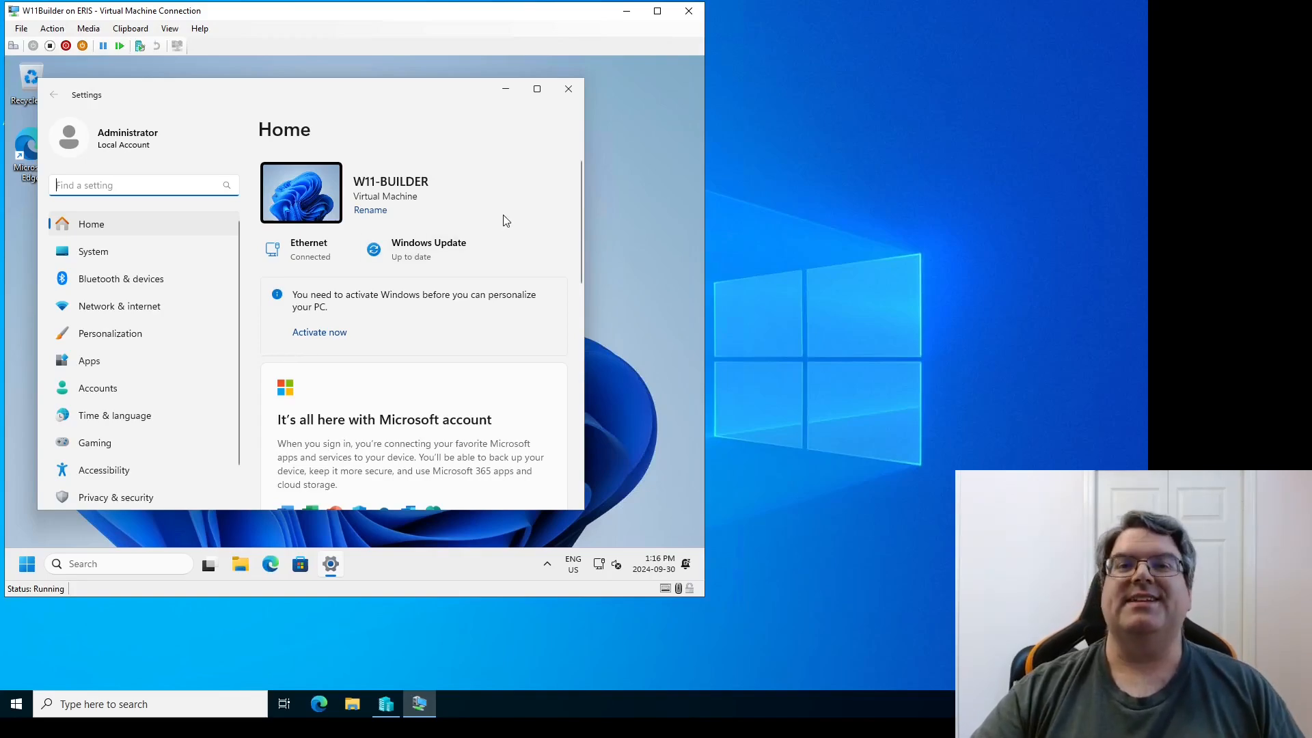
click(570, 89)
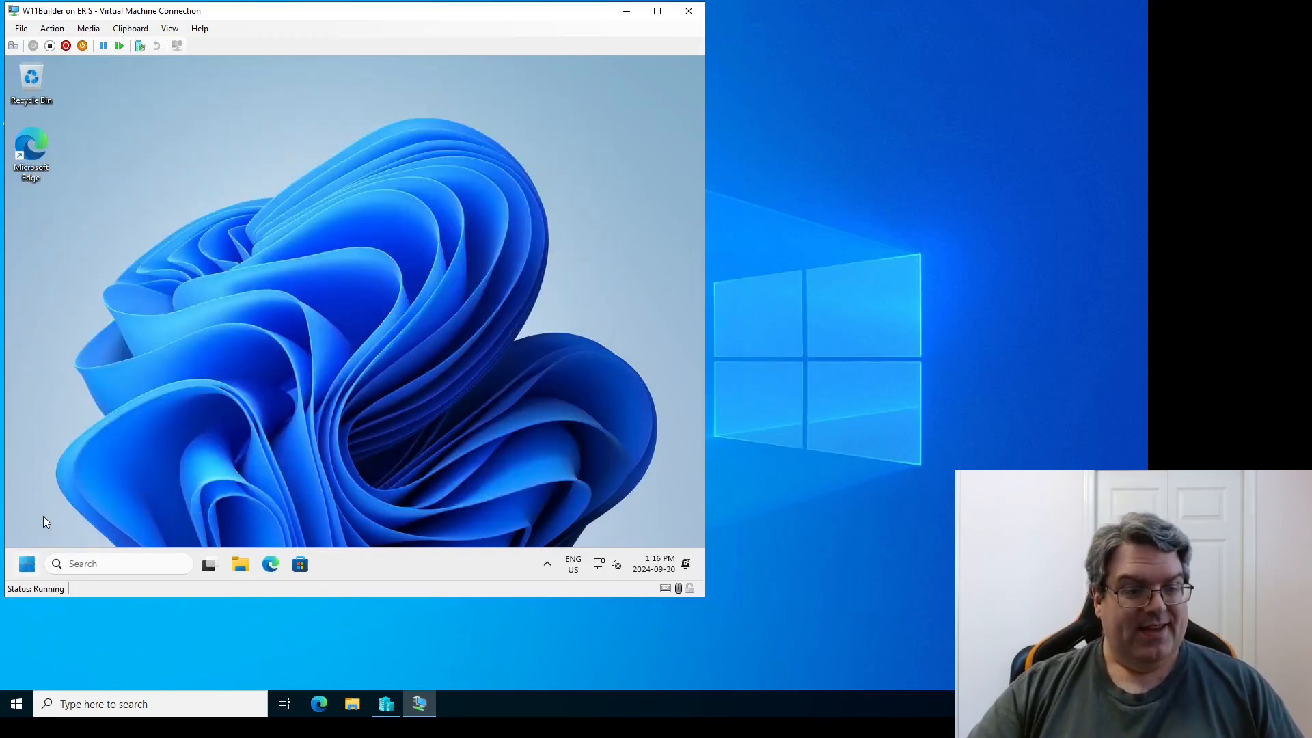
Browse from File Explorer's Home to This PC and open the temp (Z:) network location
click(27, 564)
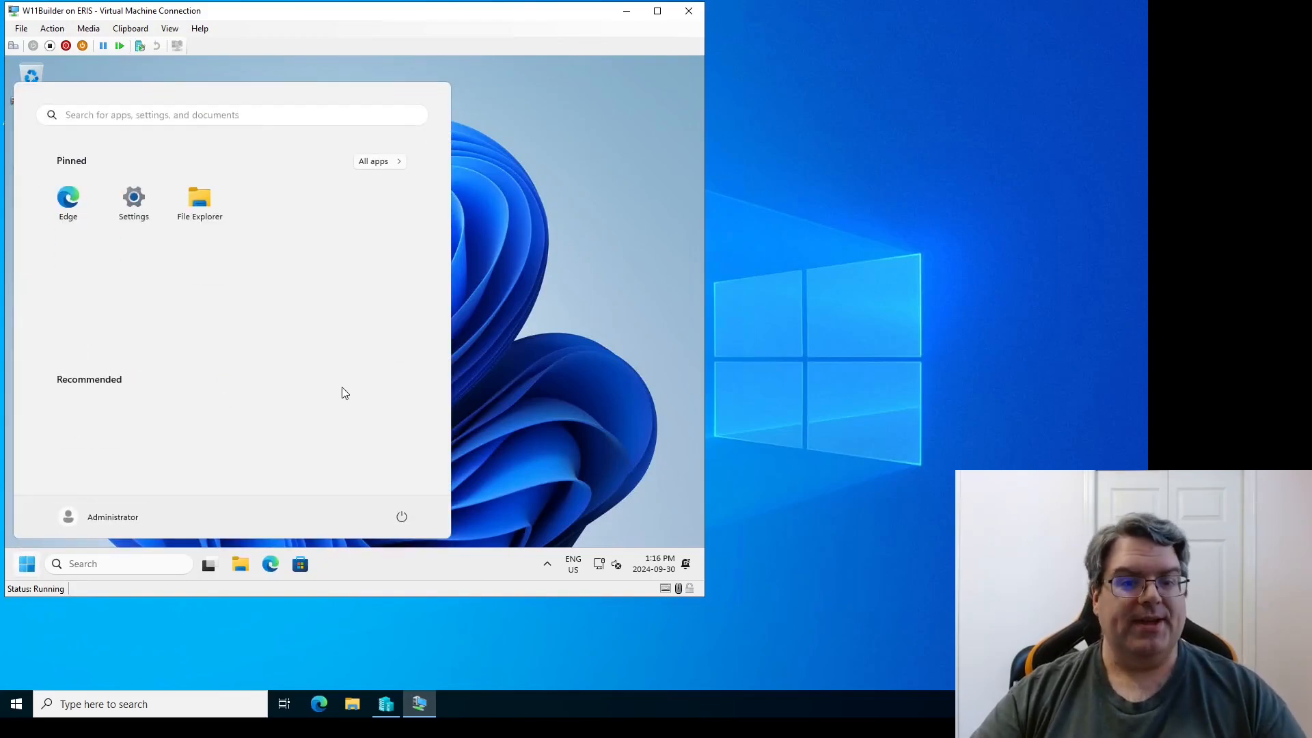
click(208, 195)
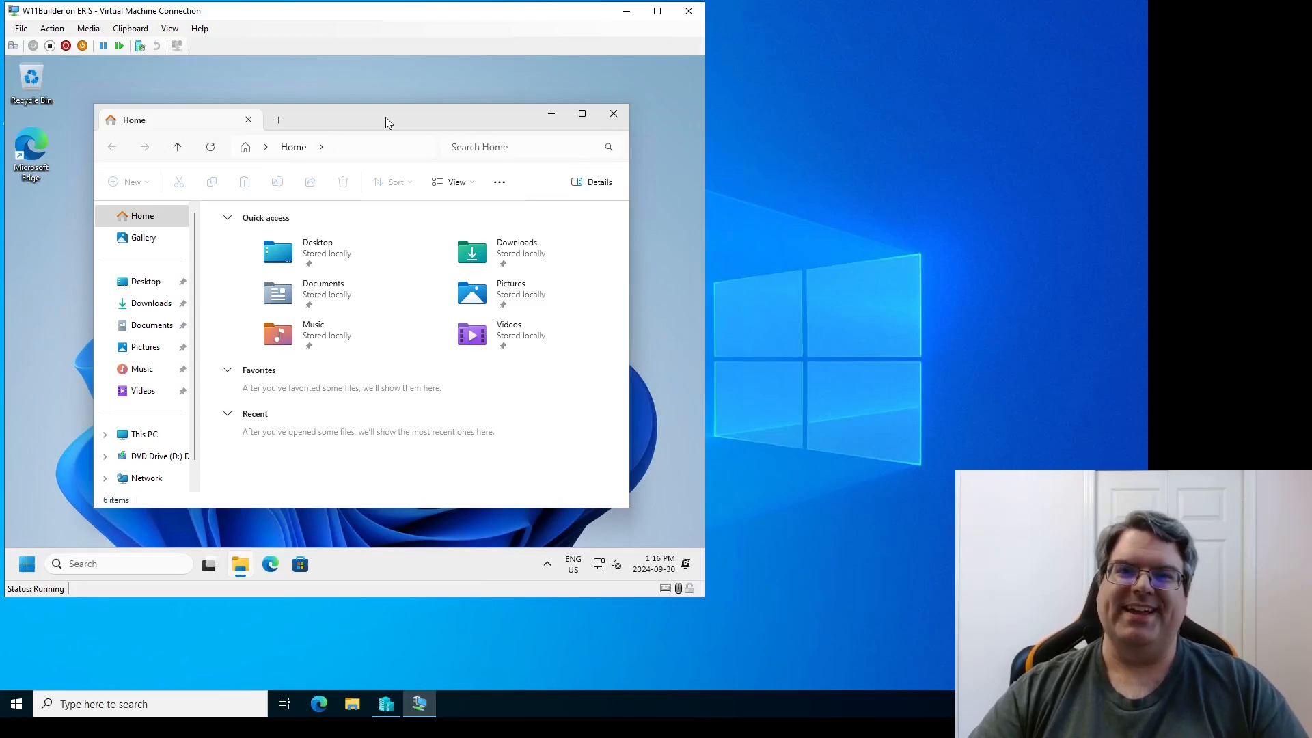
click(370, 155)
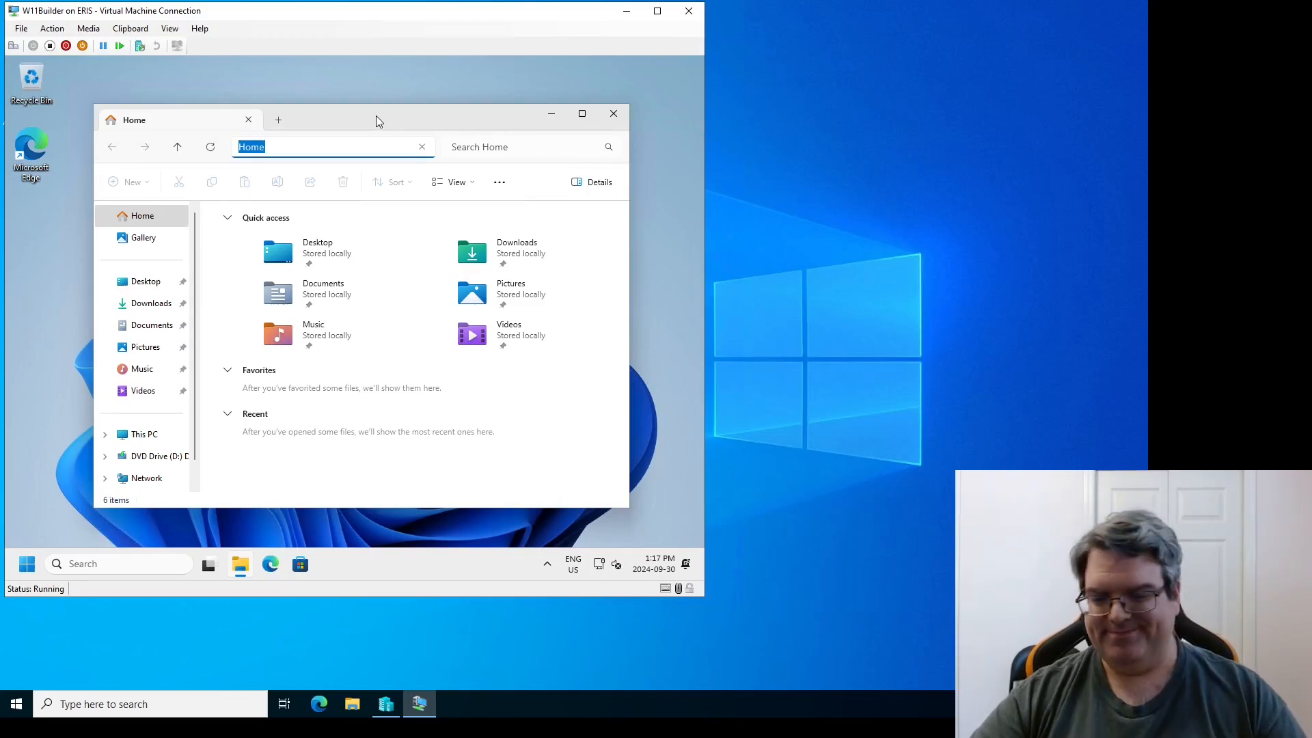
text(This PC)
key(Return)
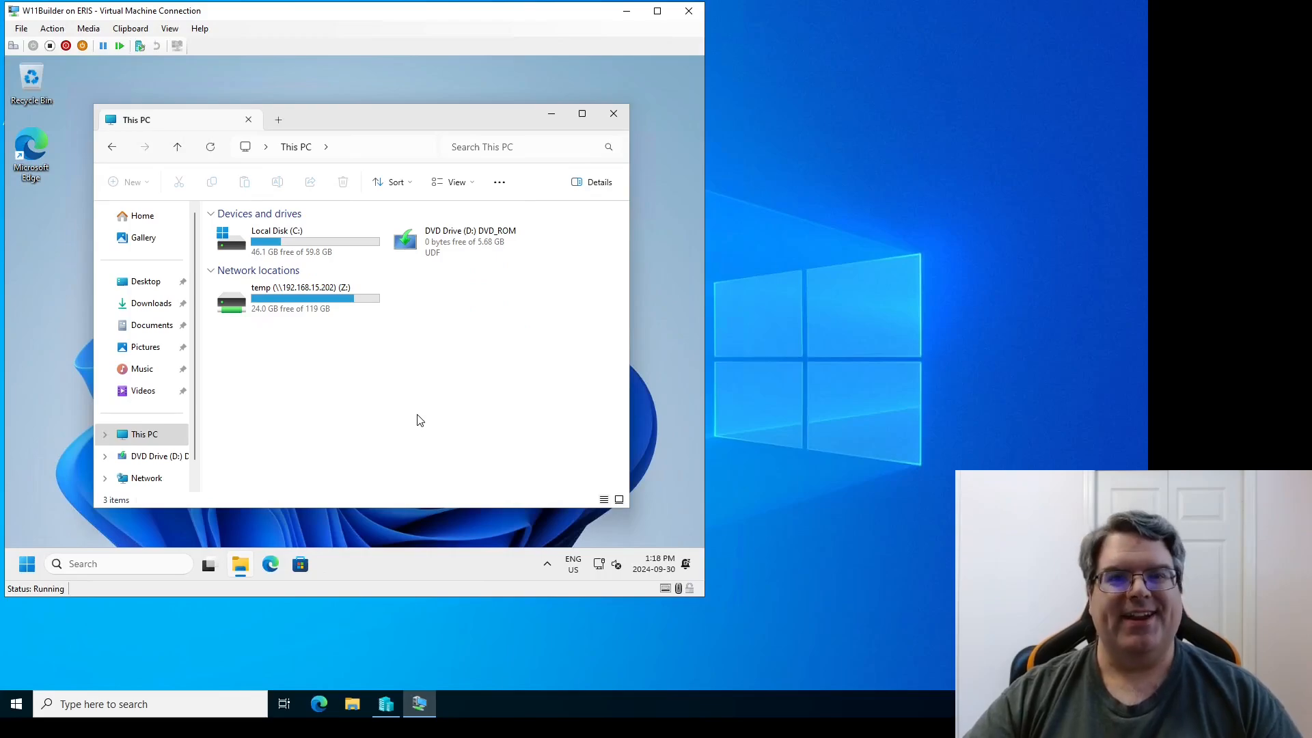
double_click(277, 301)
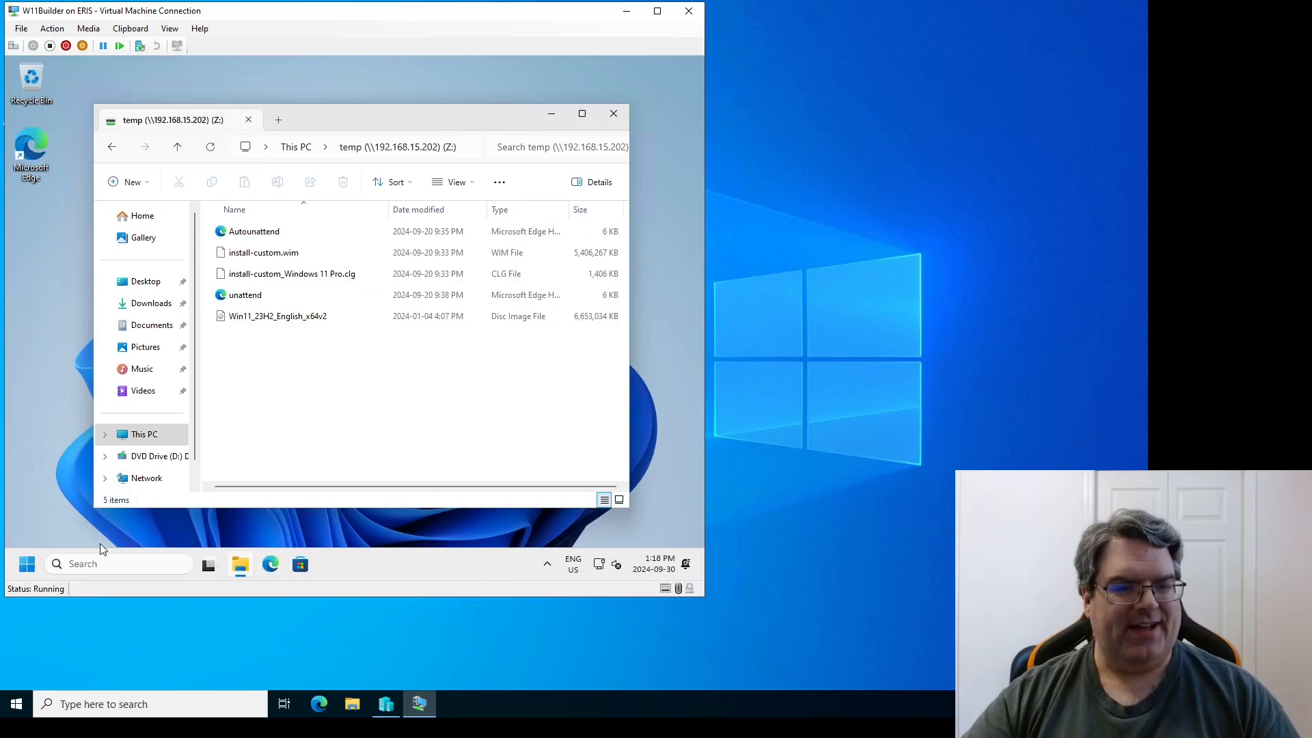
Launch Notepad in the virtual machine
click(29, 564)
text(not)
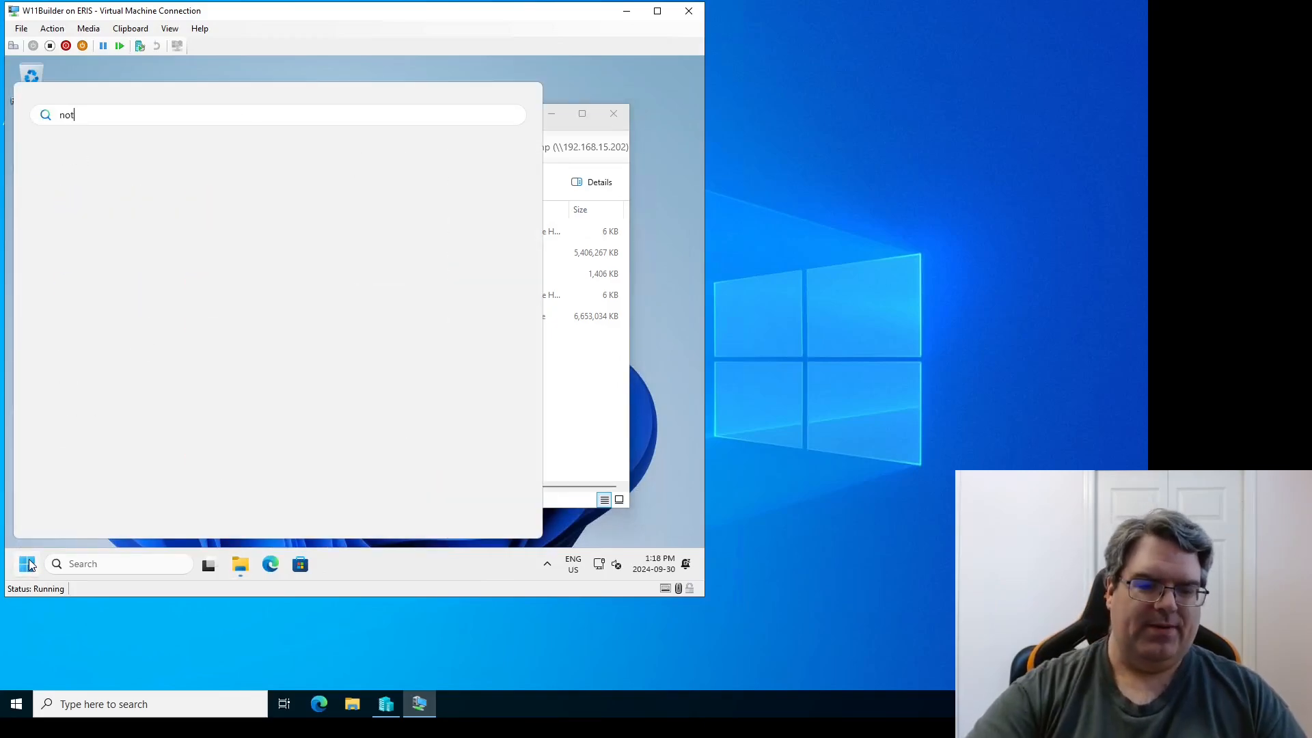
text(epad)
key(Return)
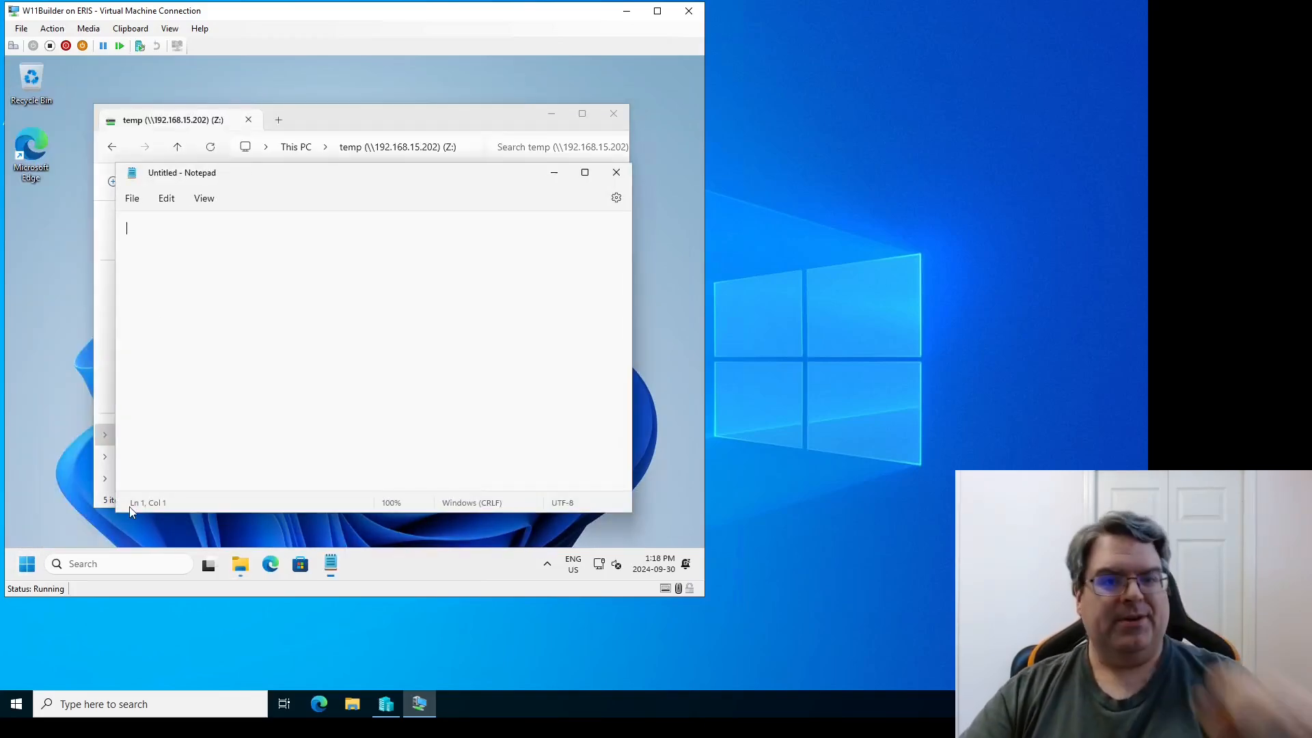
Open the unattend file from the temp (Z:) network location in the Notepad window
click(334, 118)
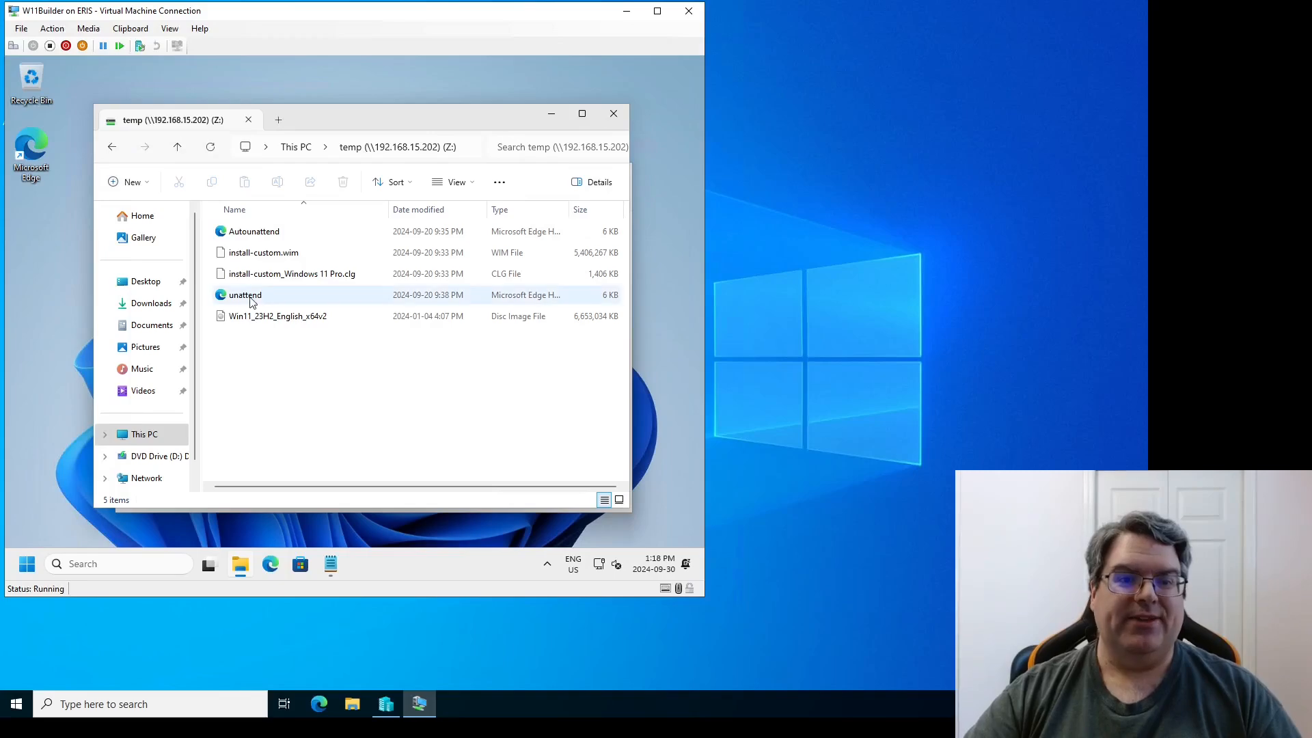
drag(252, 301, 334, 514)
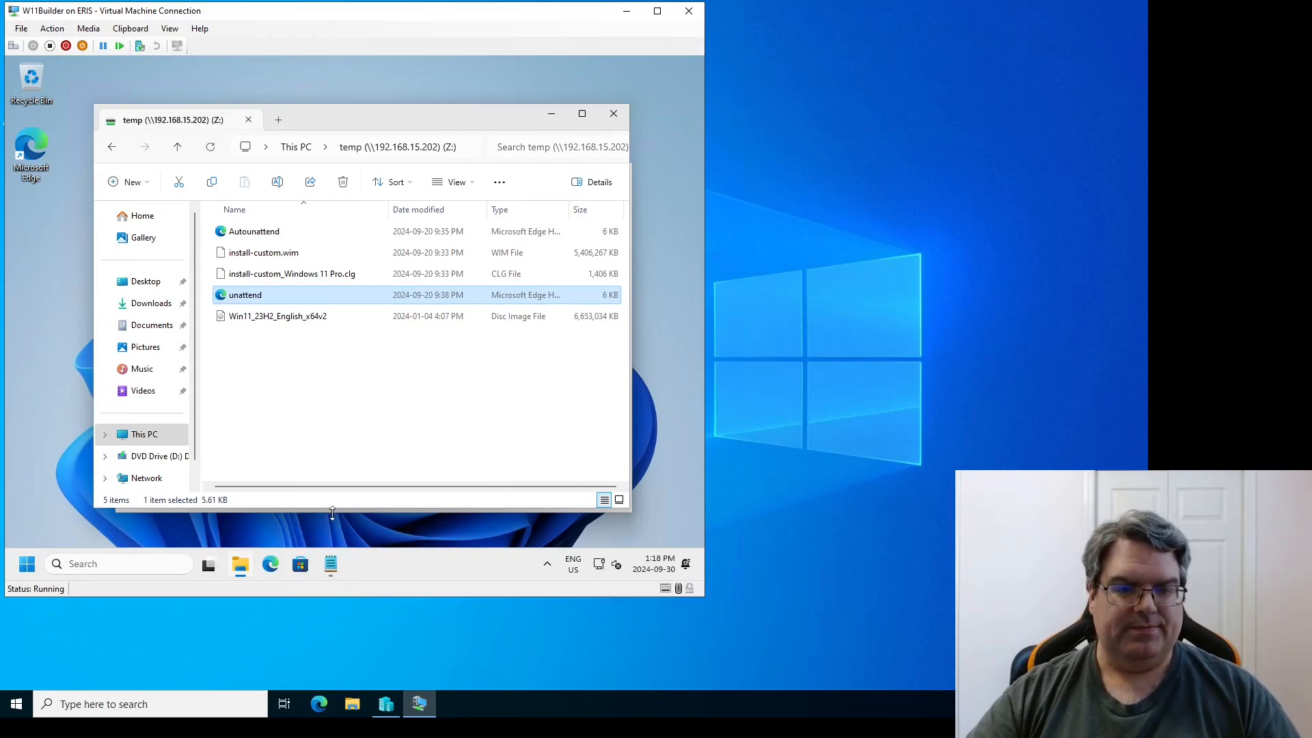
click(329, 570)
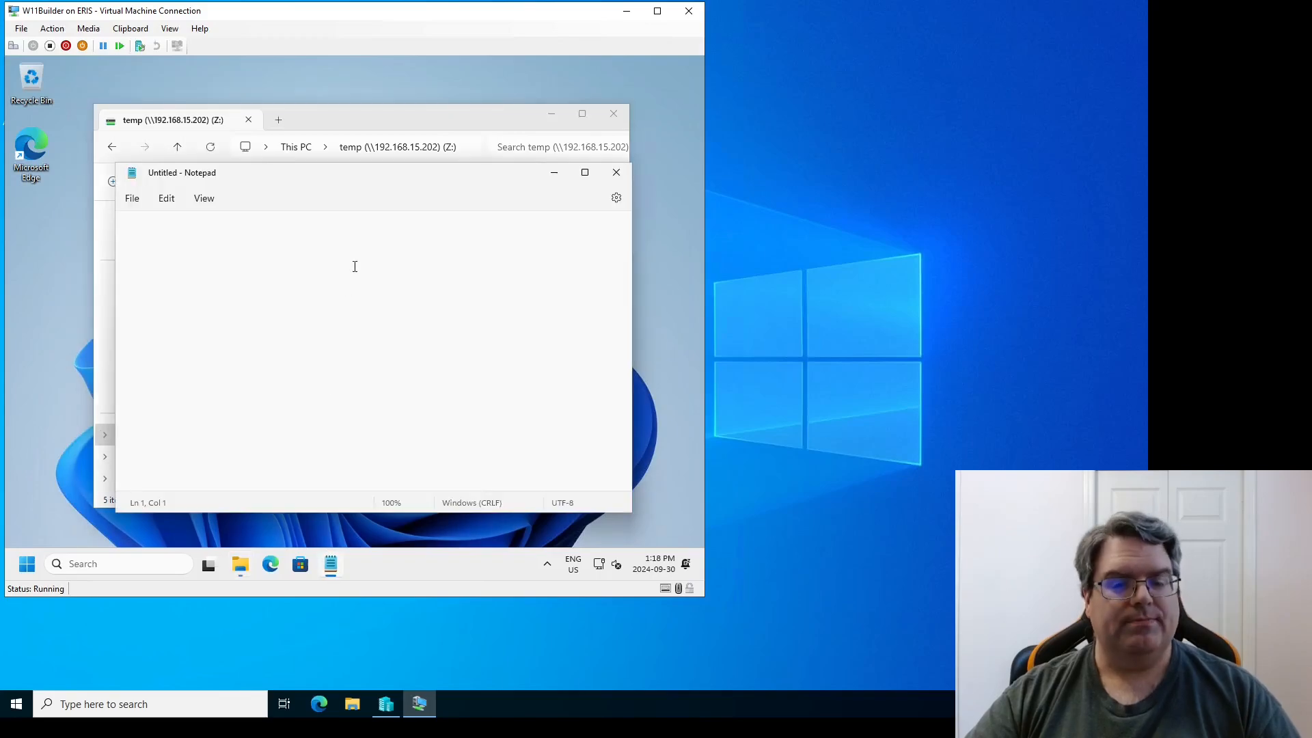
drag(447, 181, 442, 202)
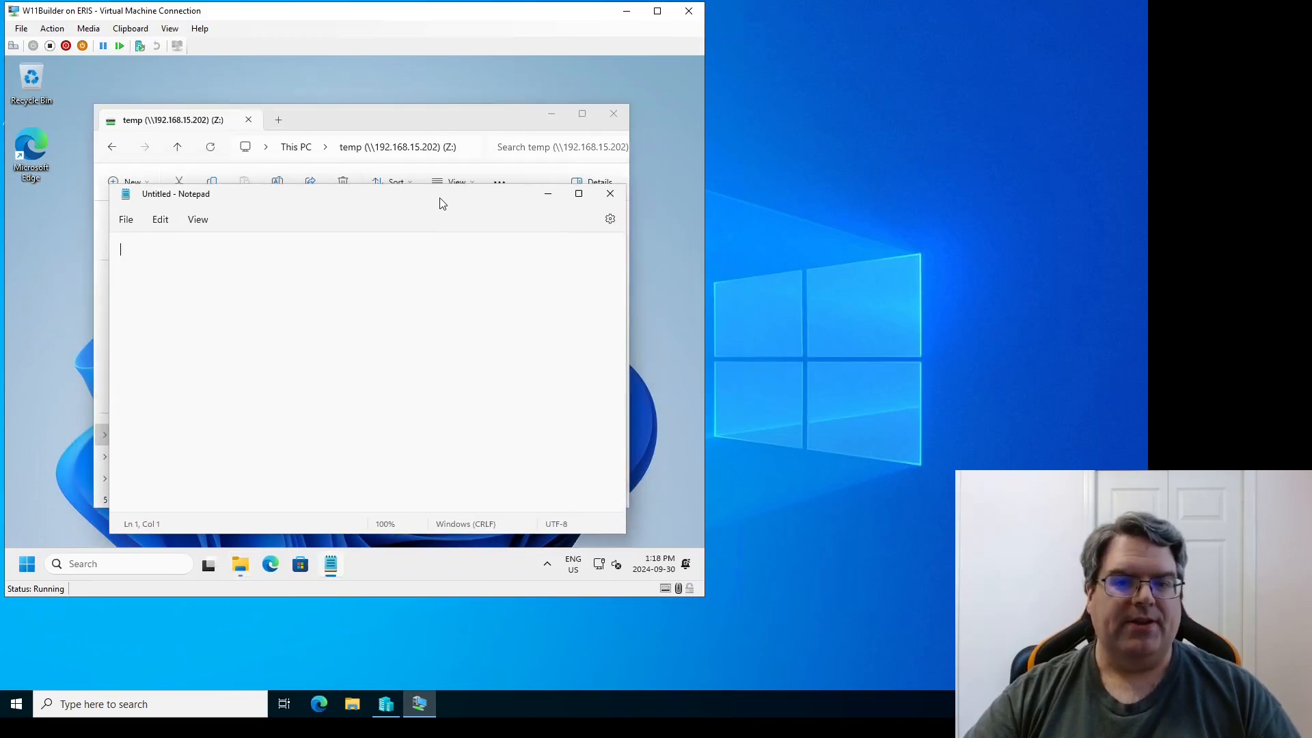
click(440, 121)
drag(257, 297, 318, 518)
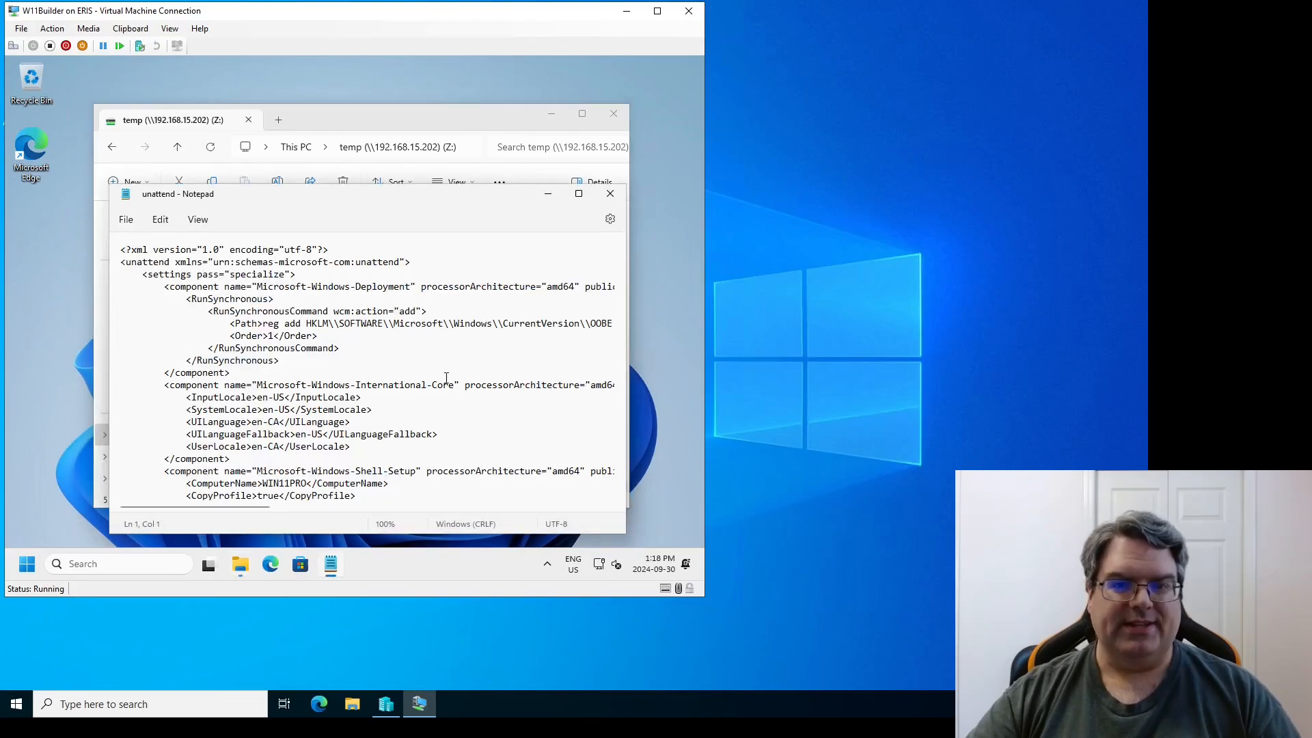
Maximize the Notepad window and turn on word wrap for the unattend file
click(578, 193)
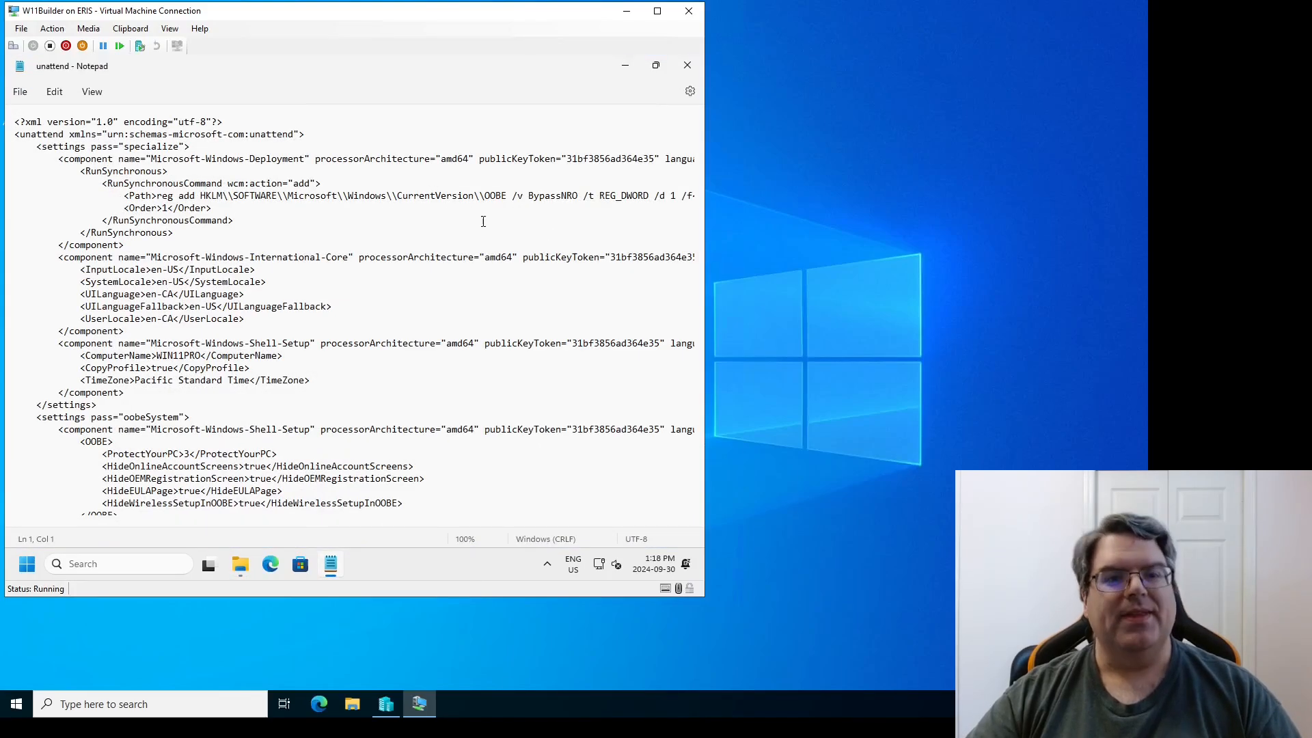
click(54, 92)
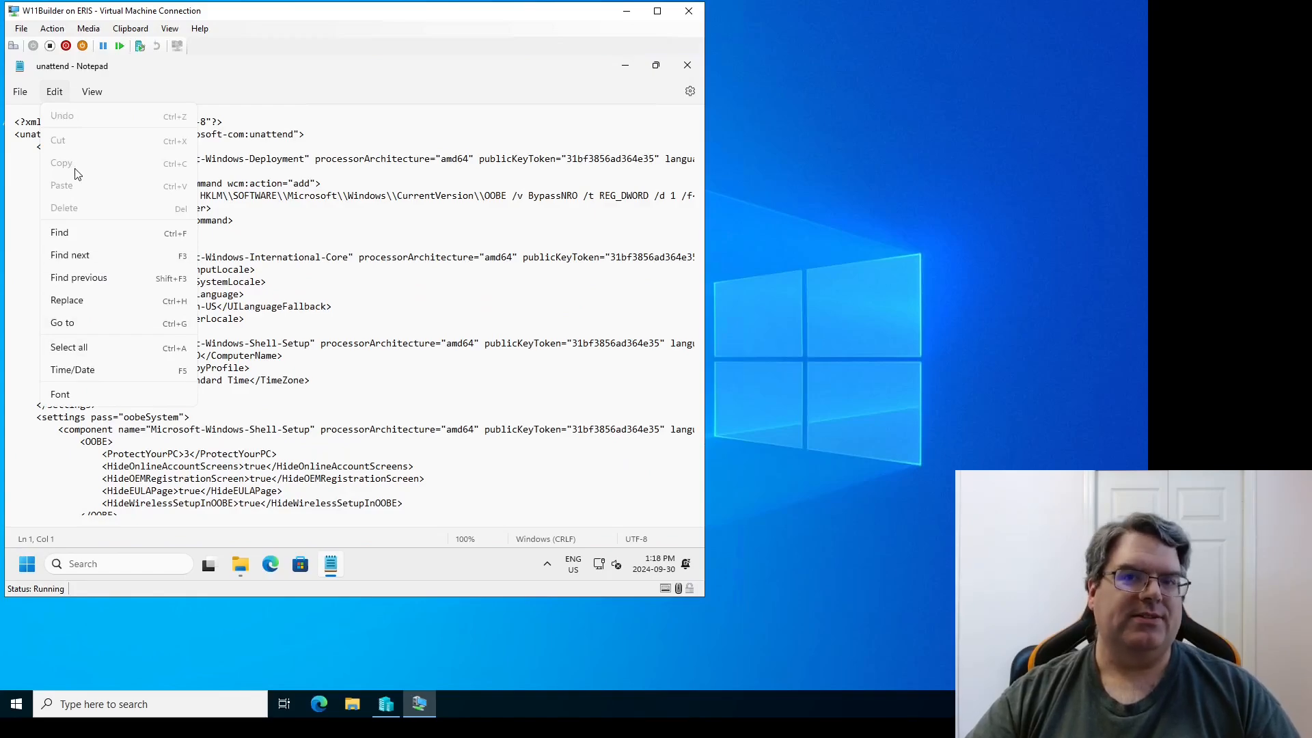
click(91, 91)
mouse_move(122, 118)
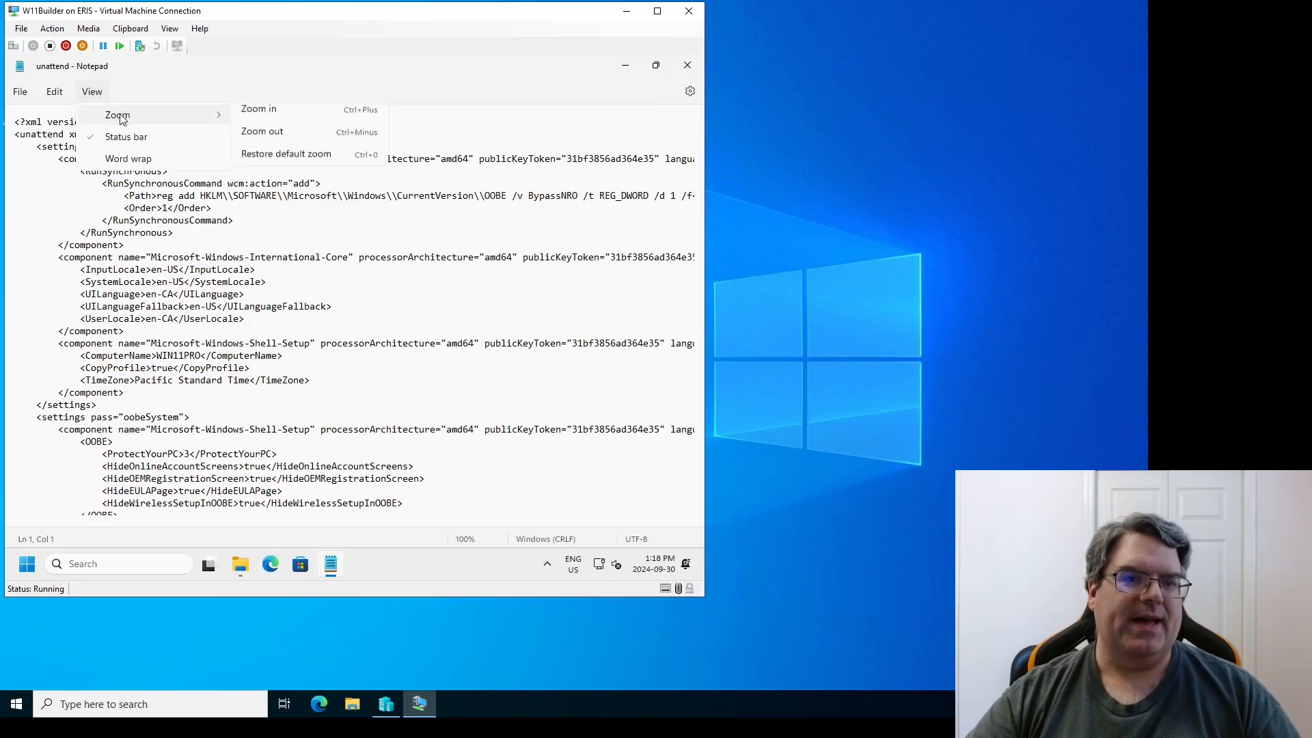
click(129, 158)
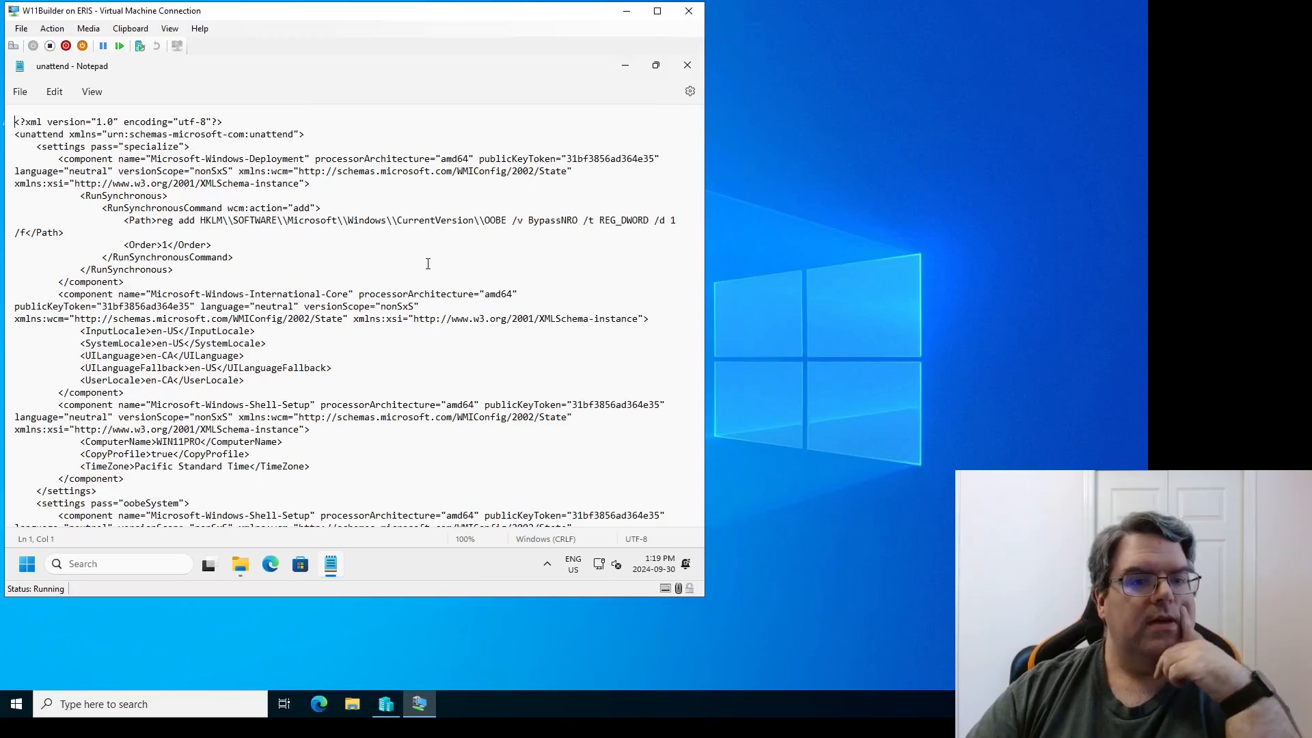
Review the unattend file's CopyProfile, OOBE, local account, AutoLogon and FirstLogonCommands settings
scroll(424, 265, down, 4)
scroll(251, 250, down, 1)
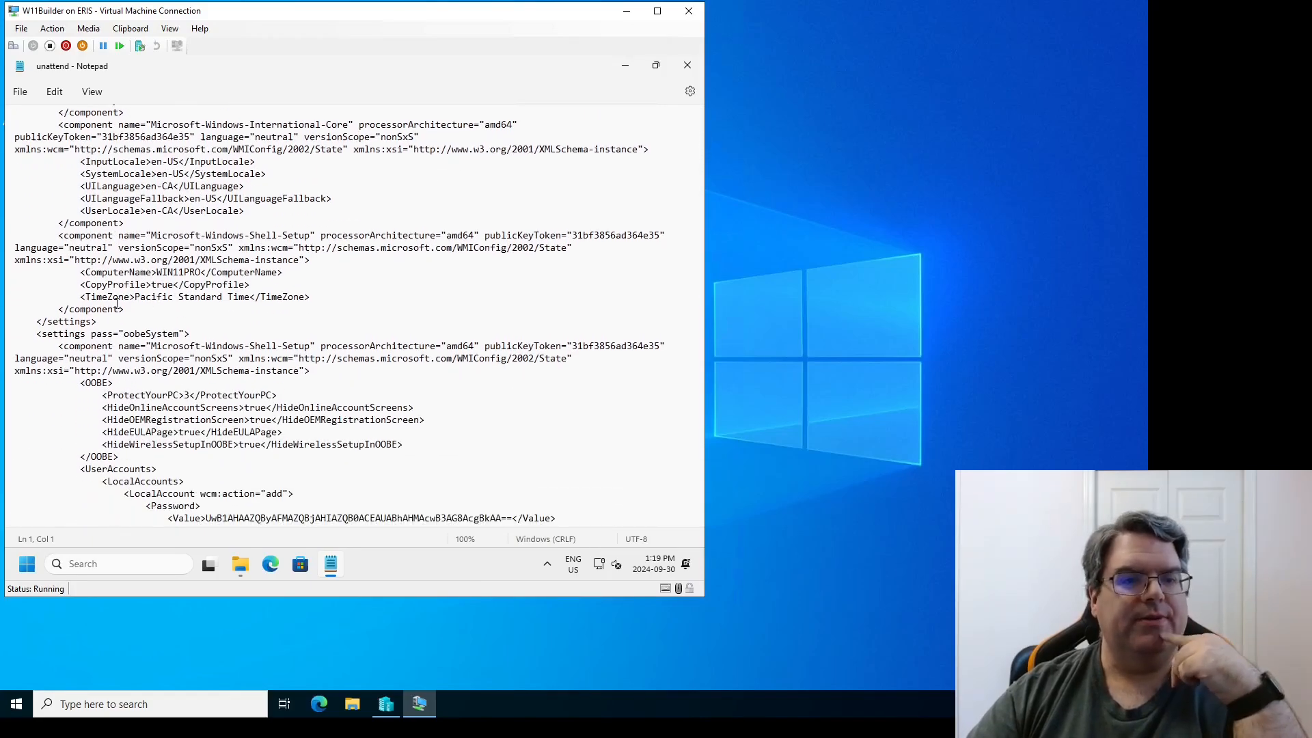
drag(78, 287, 258, 287)
click(258, 286)
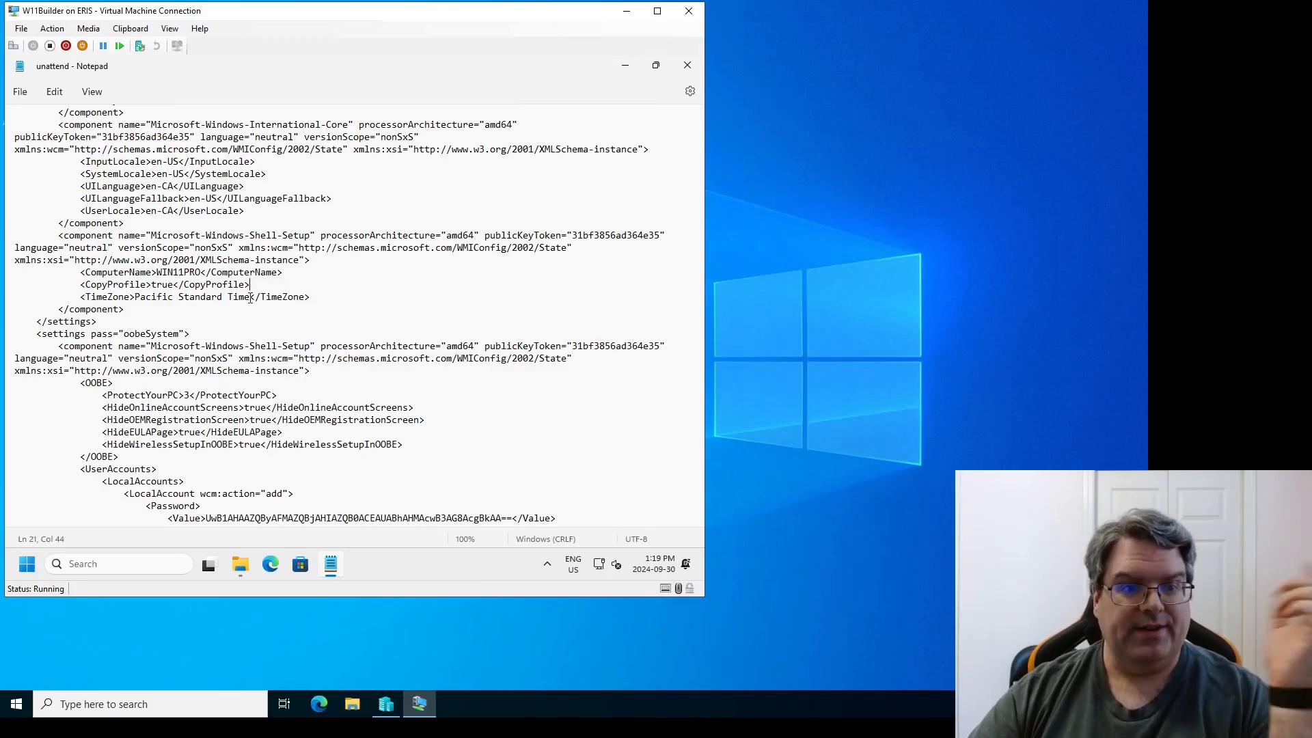
scroll(205, 285, down, 3)
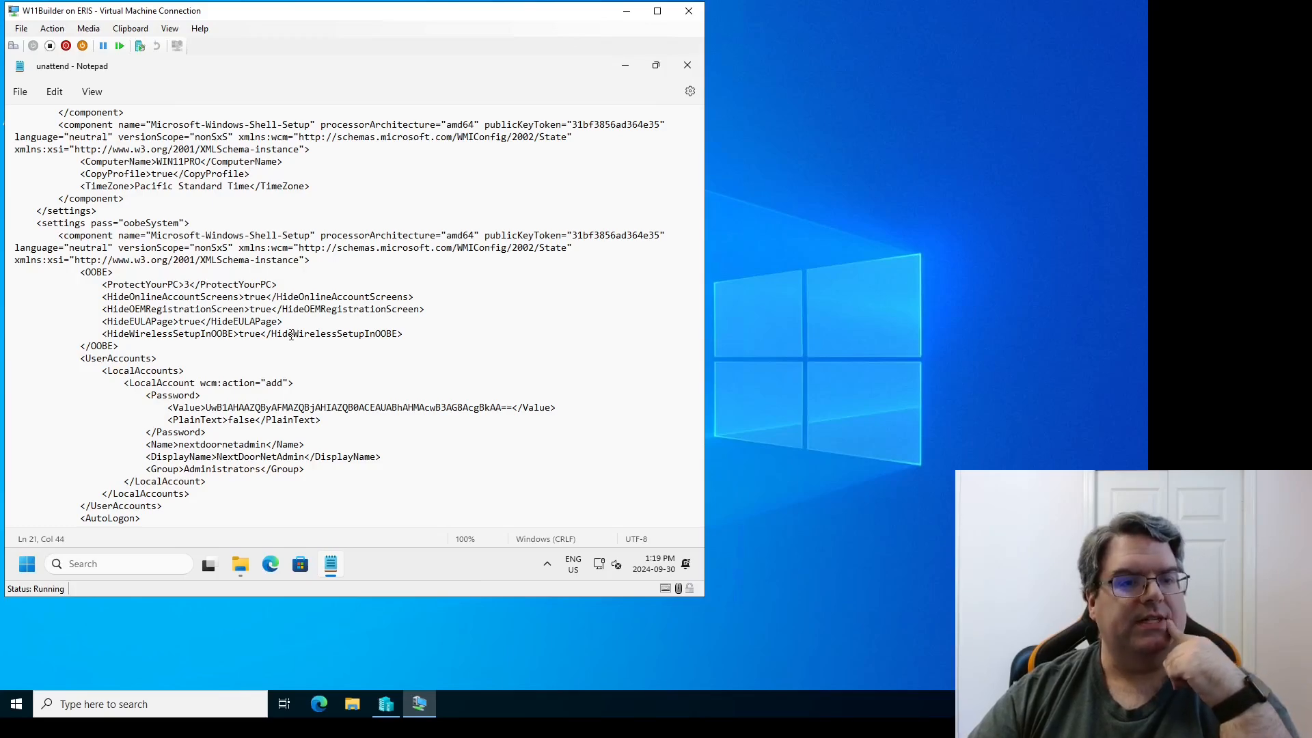
scroll(291, 335, down, 3)
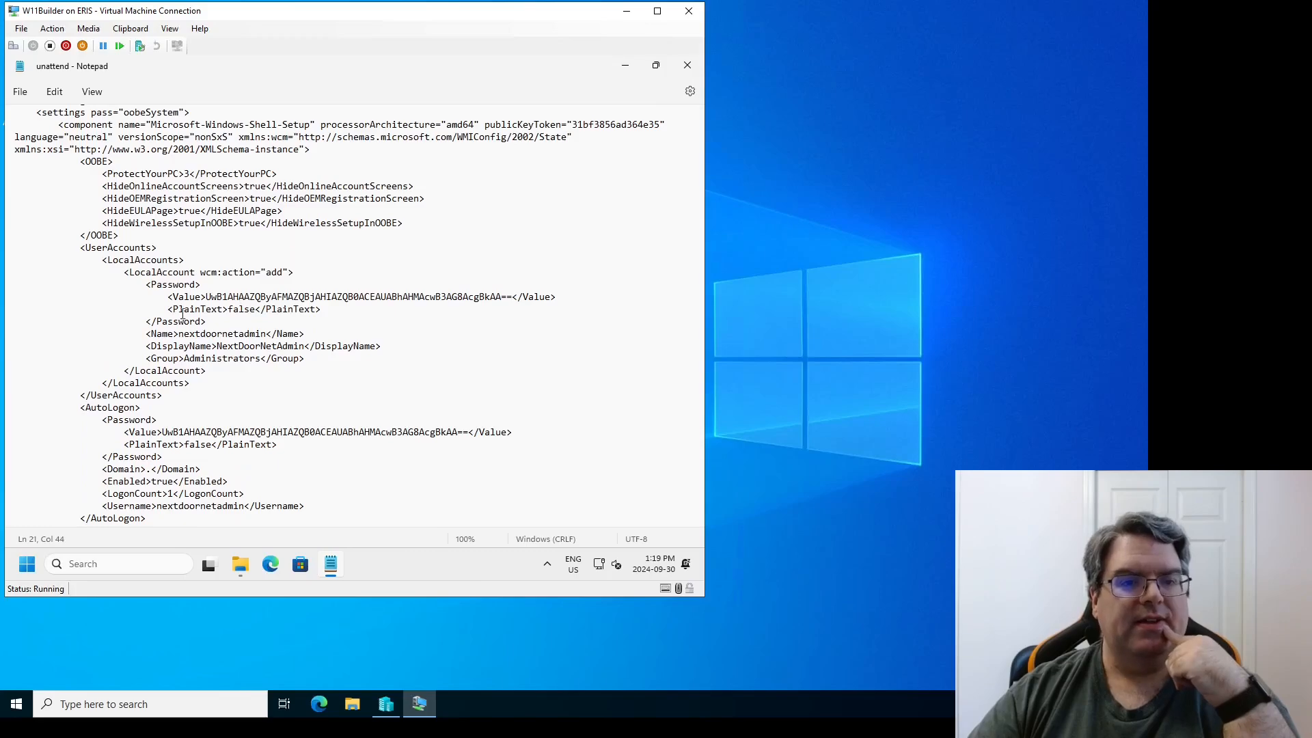
scroll(182, 313, down, 2)
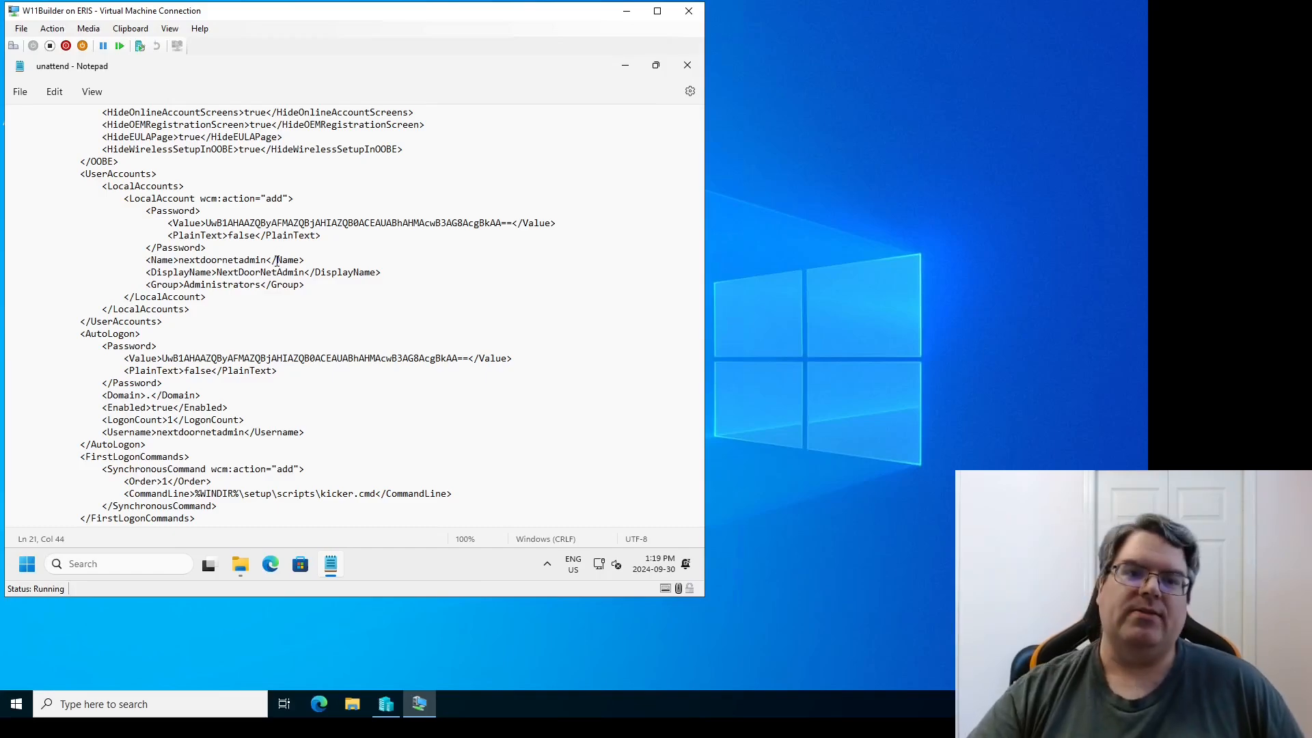
scroll(277, 285, down, 1)
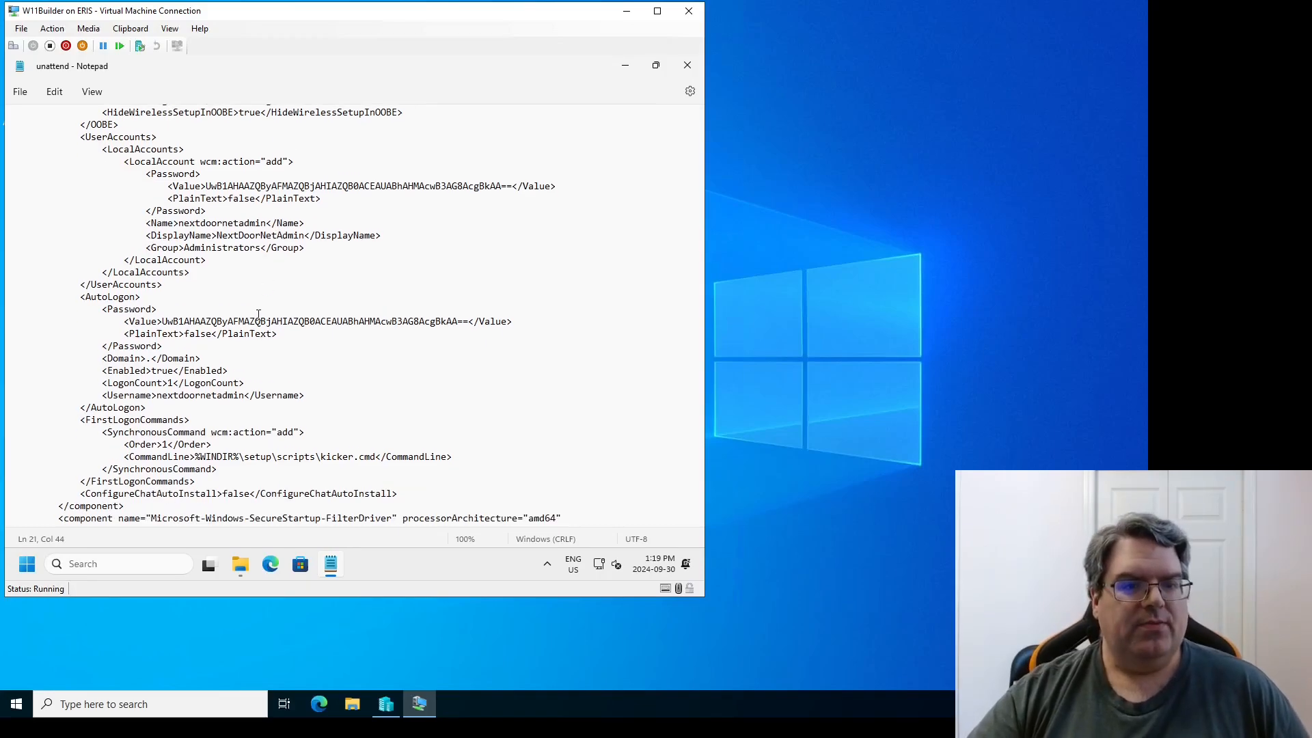
scroll(203, 378, down, 2)
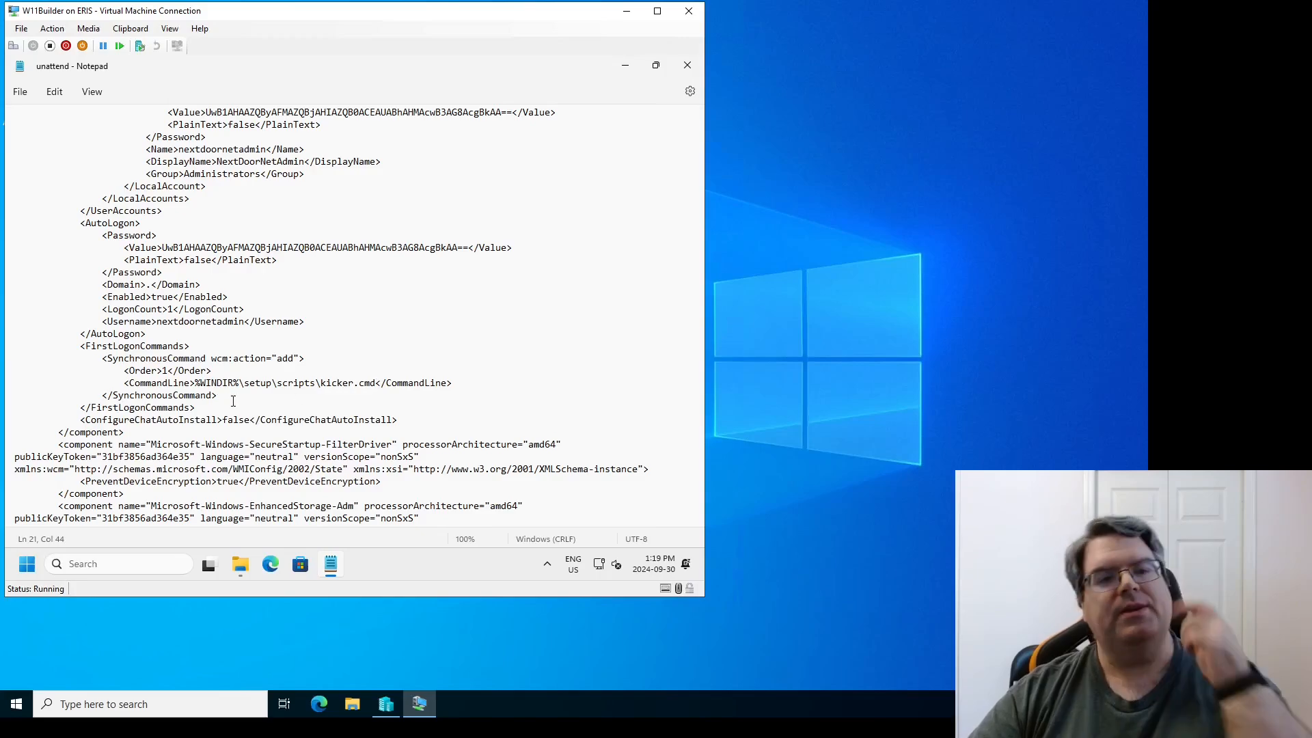
Delete the complete AutoLogon and FirstLogonCommands sections from the oobeSystem pass of the unattend file
click(202, 409)
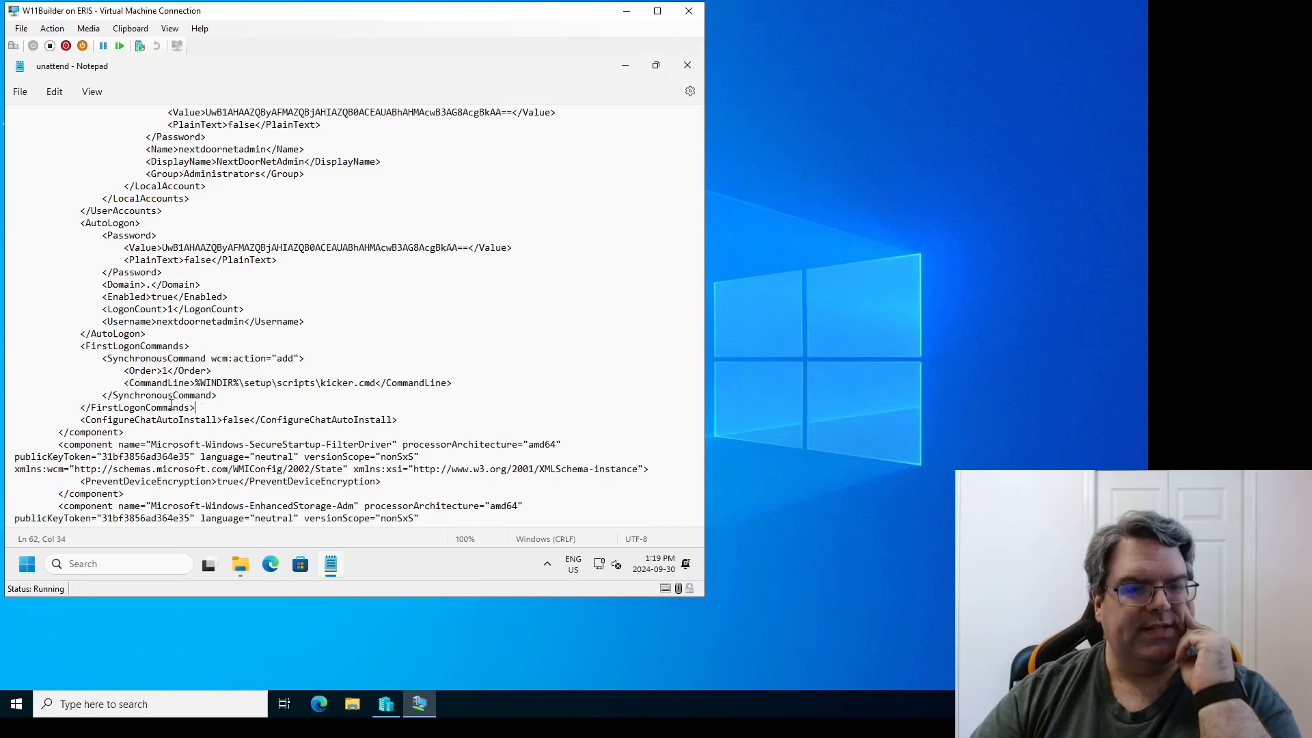
drag(195, 407, 8, 223)
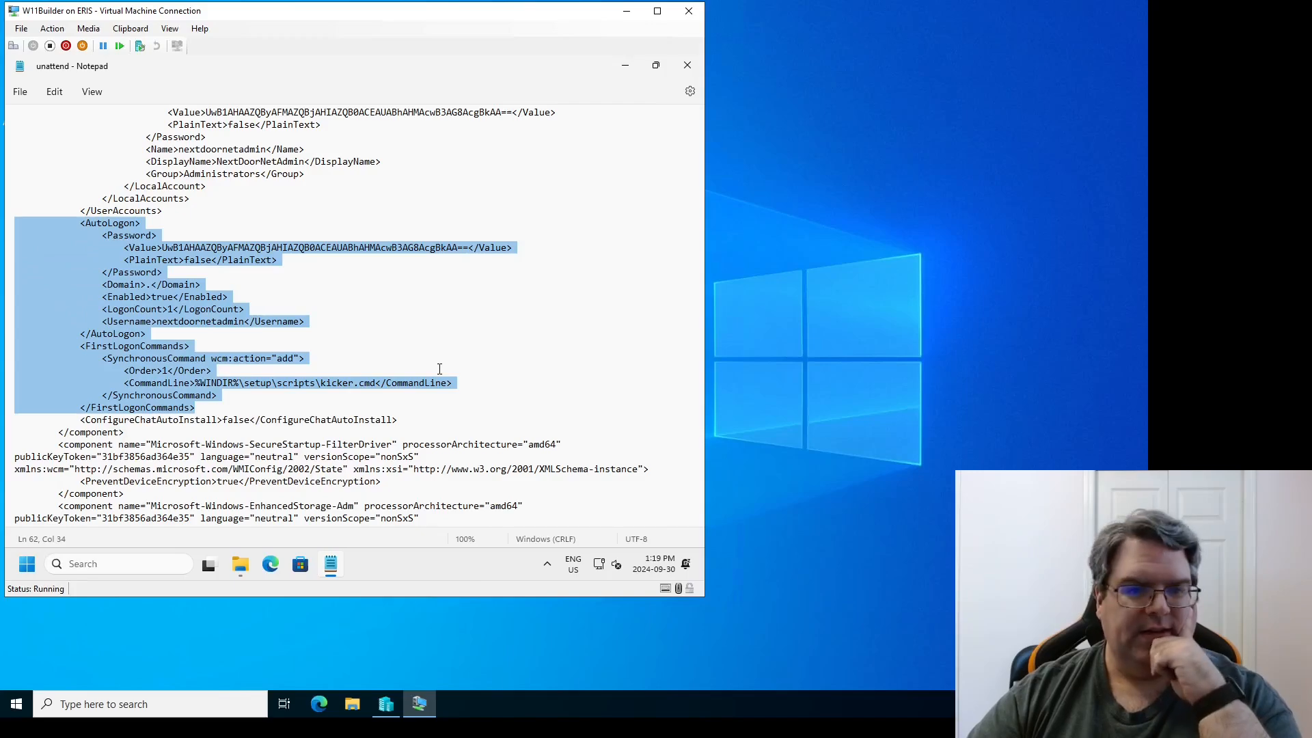
key(Delete)
key(Delete)
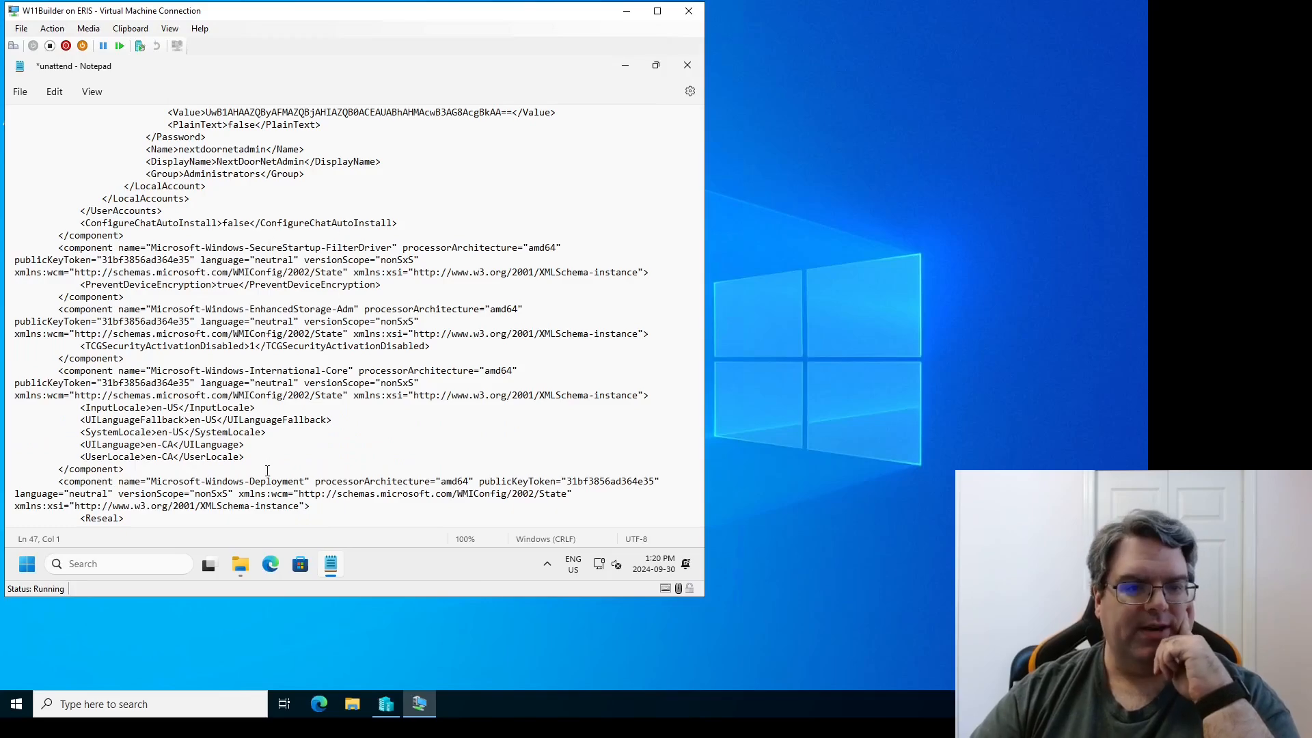
Check the Reseal mode near the end of the file and save the edited copy as "unattend2.xml" in temp (Z:)
scroll(278, 494, down, 3)
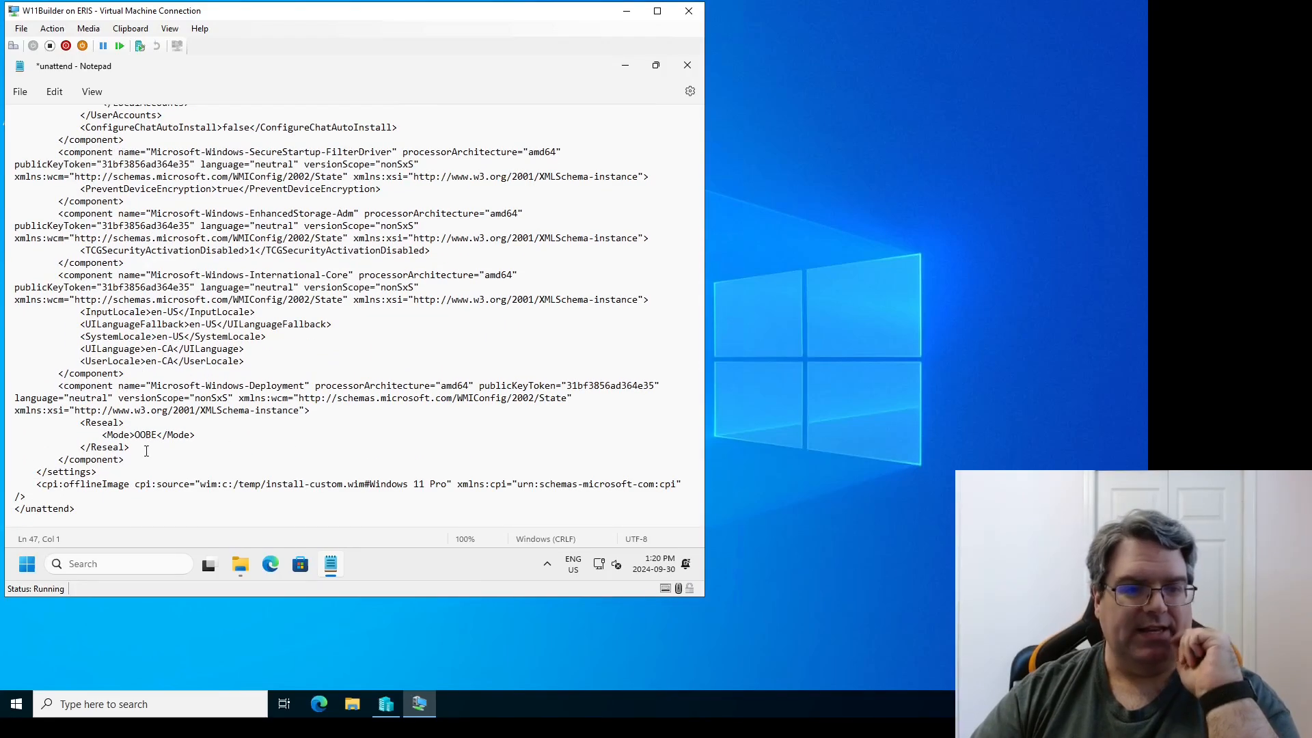
drag(91, 438, 228, 437)
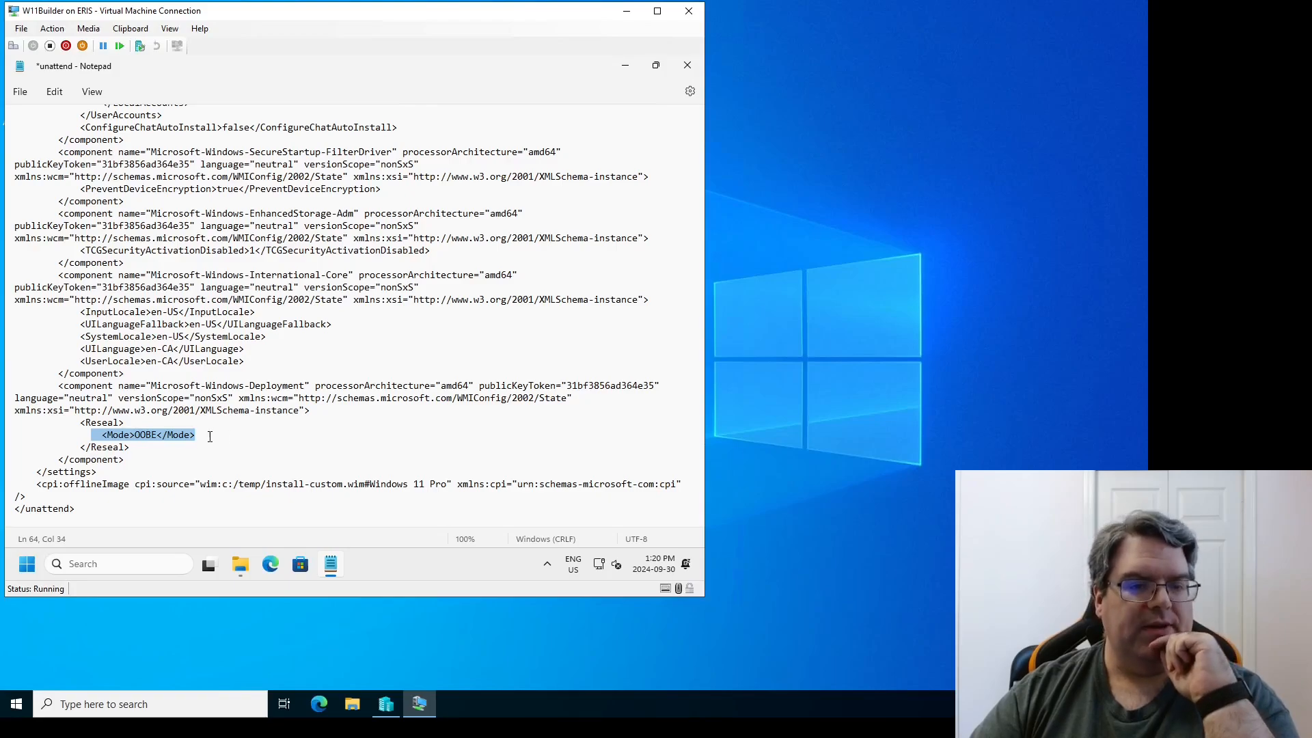
click(205, 436)
scroll(205, 436, up, 15)
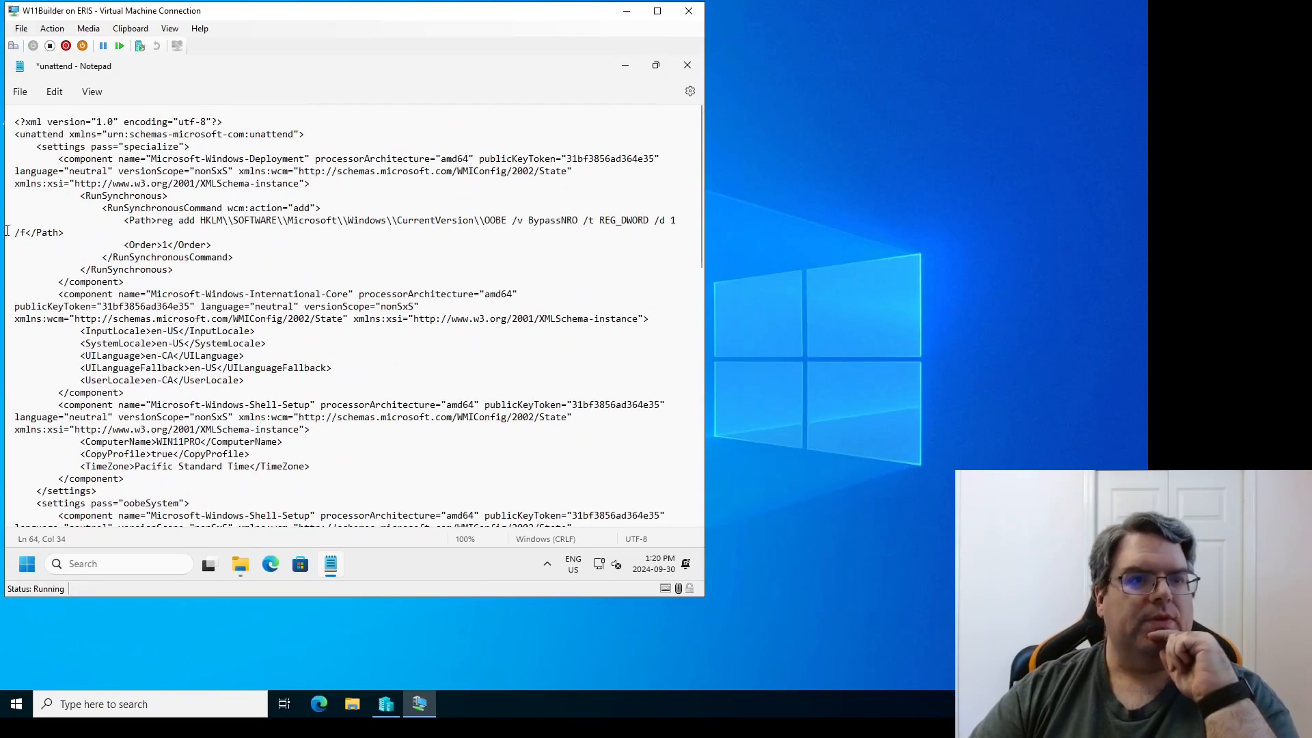
click(20, 91)
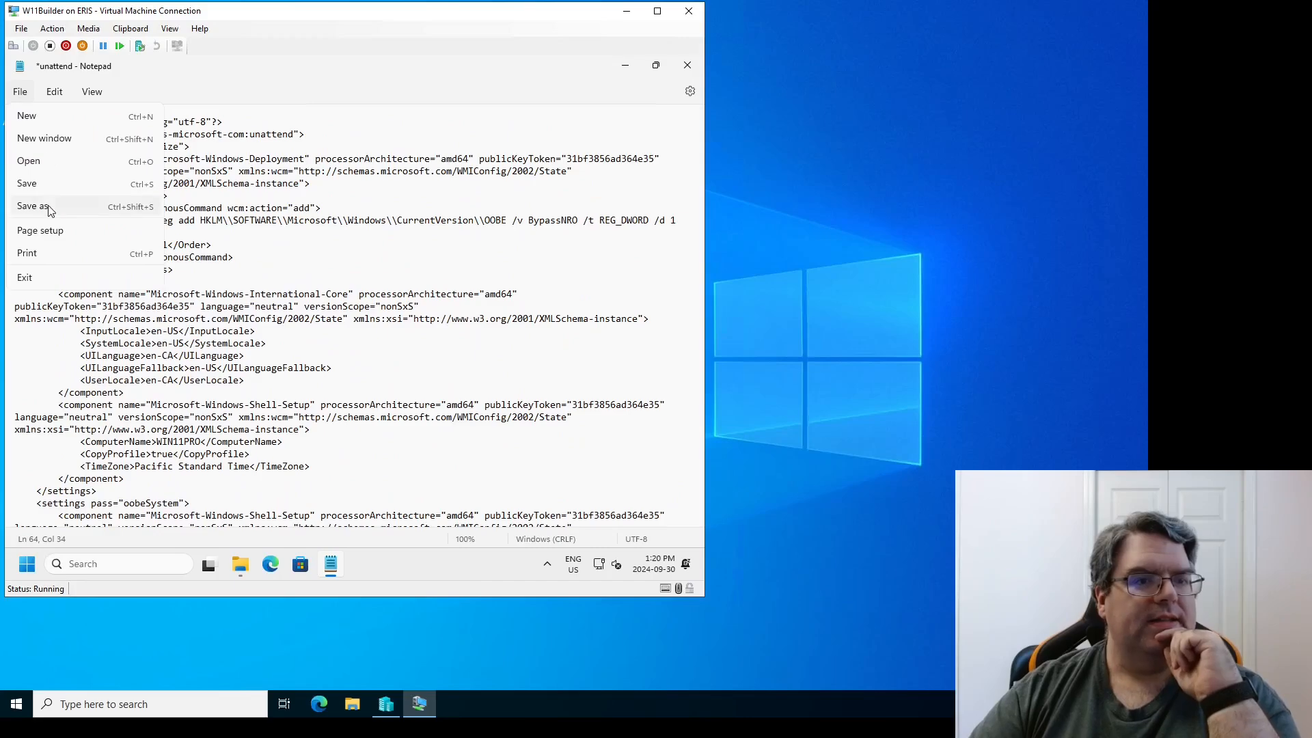
click(49, 209)
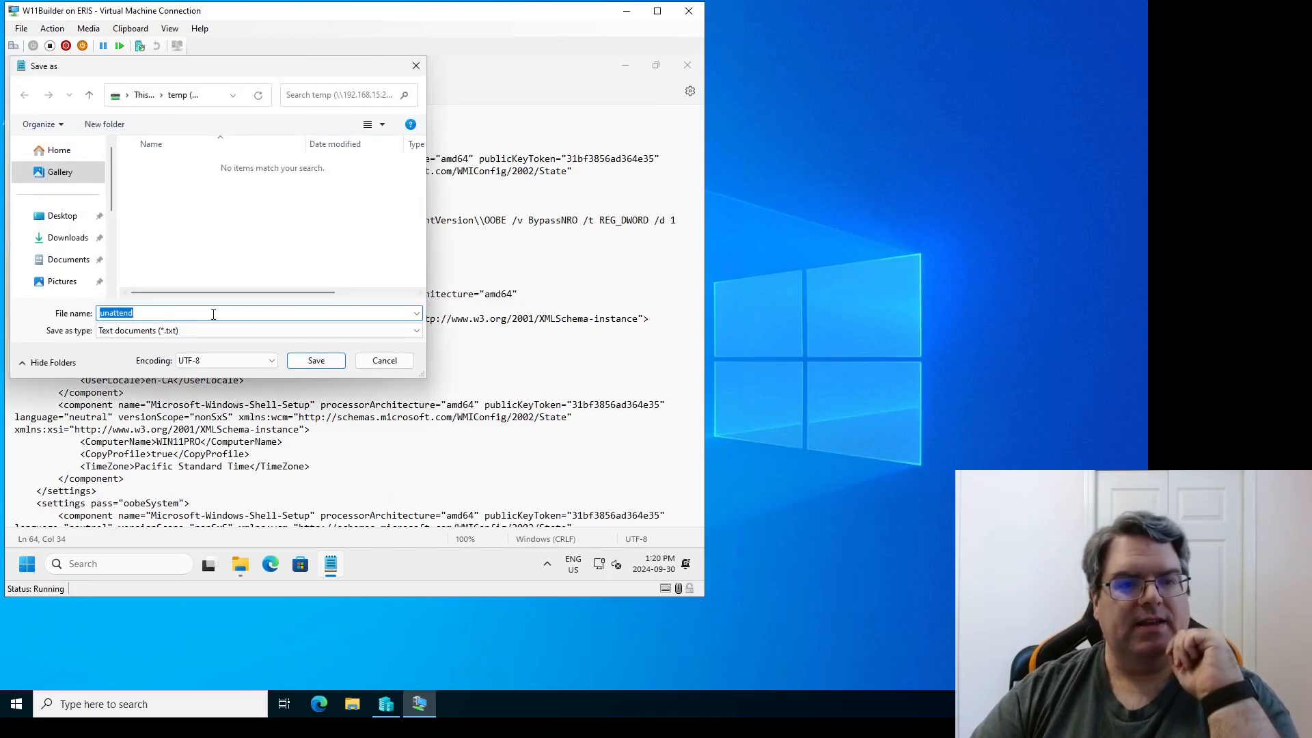
click(213, 314)
text(2)
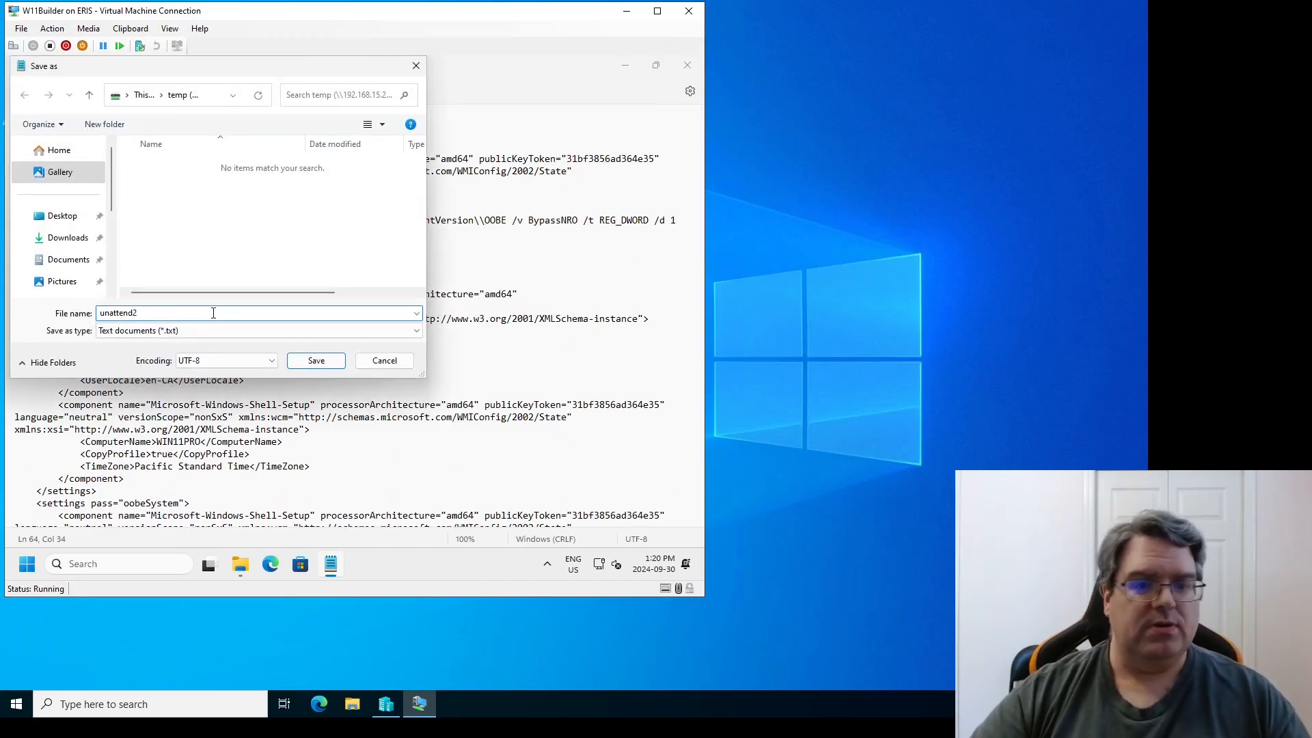
text(")
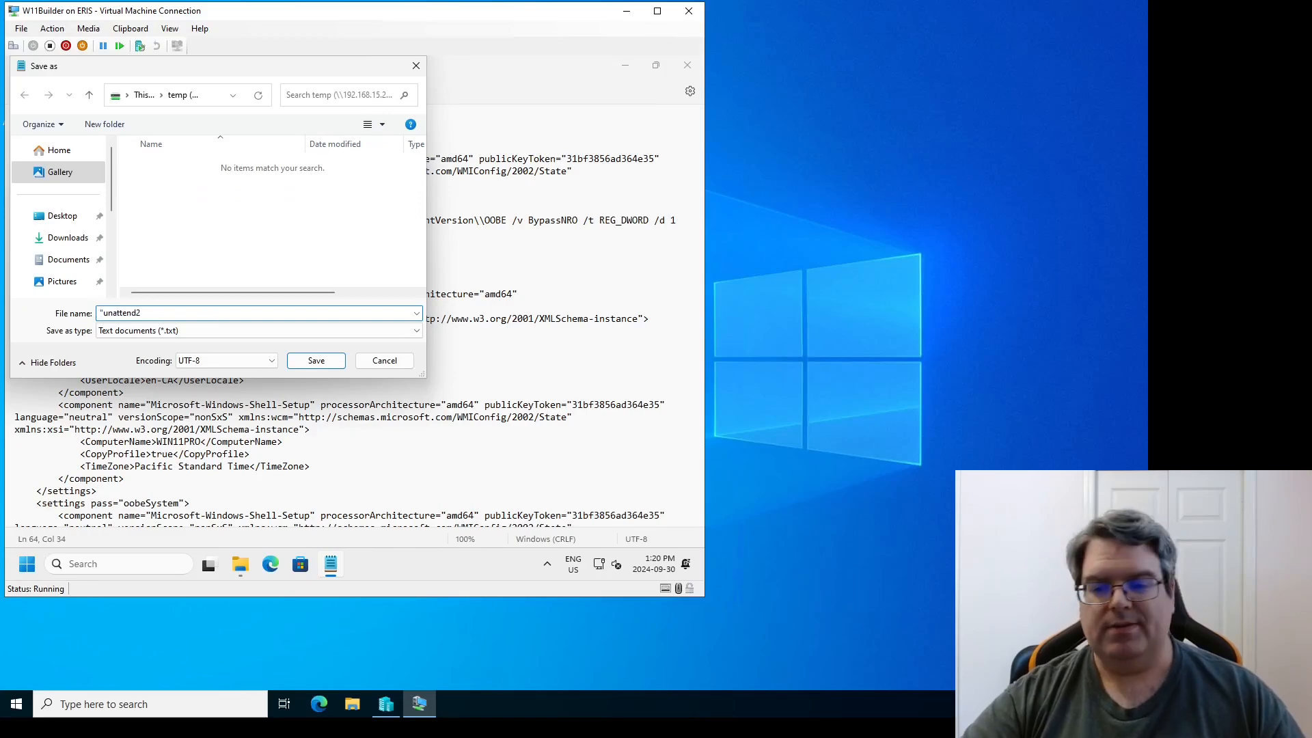
text(.x)
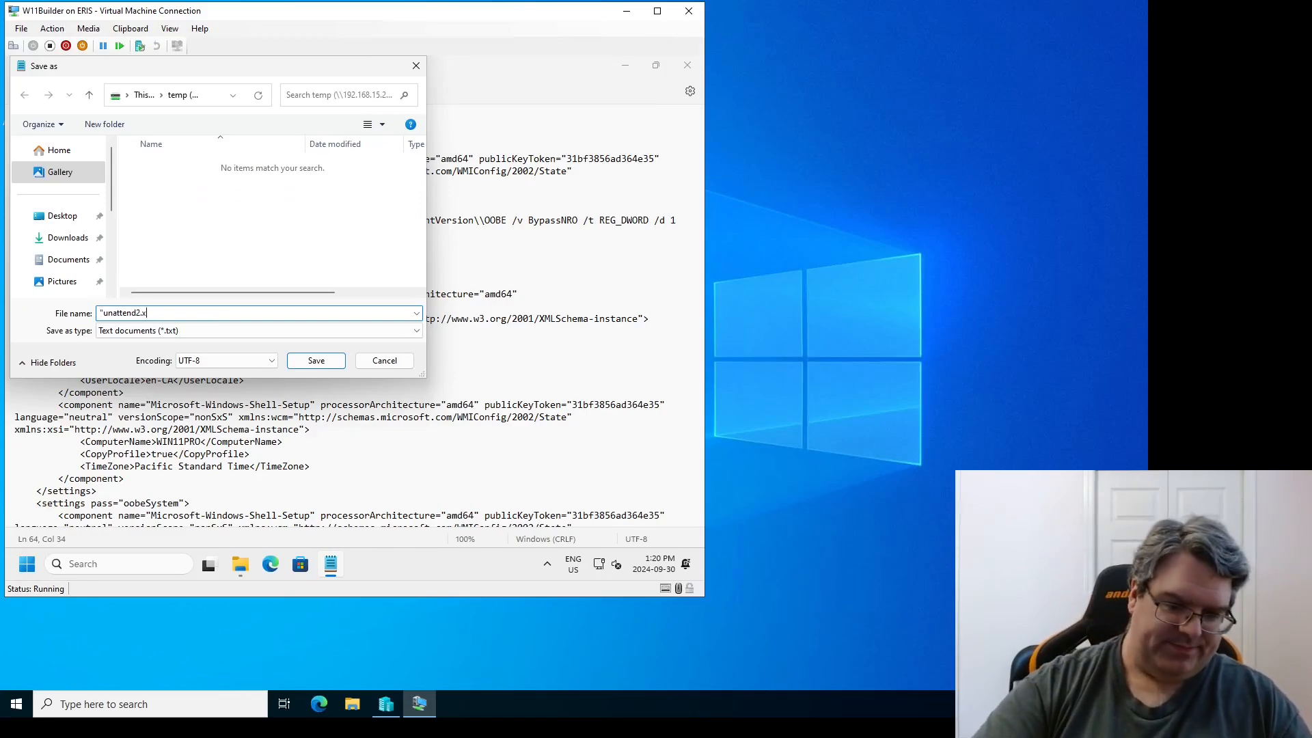
text(ml")
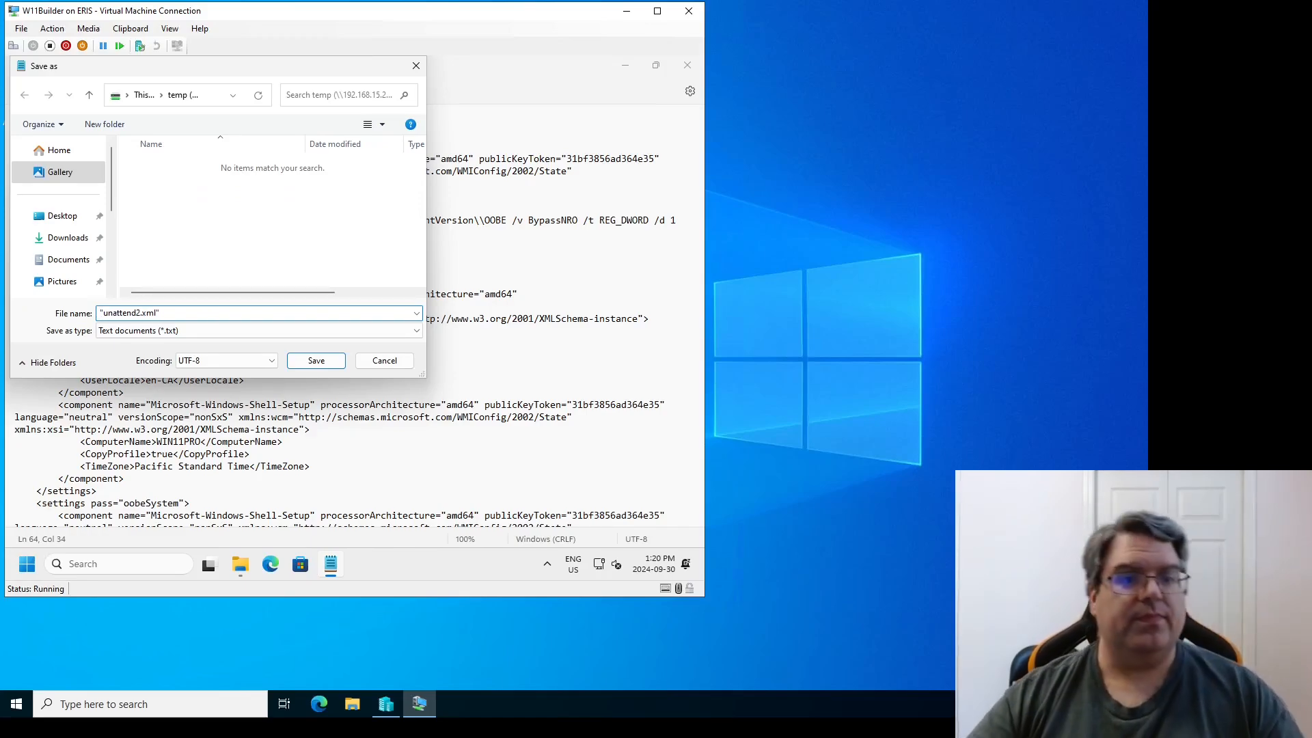
click(317, 360)
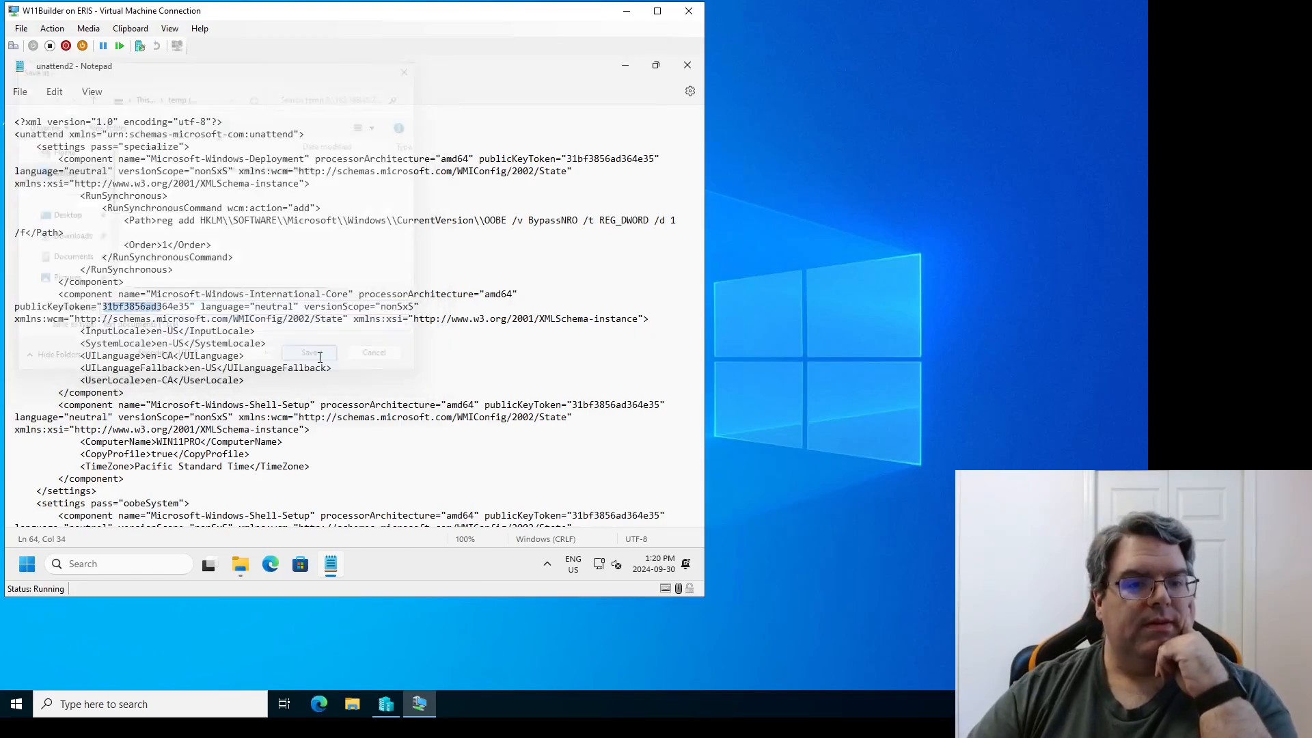
Close Notepad and the File Explorer window showing the temp (Z:) network location
click(657, 65)
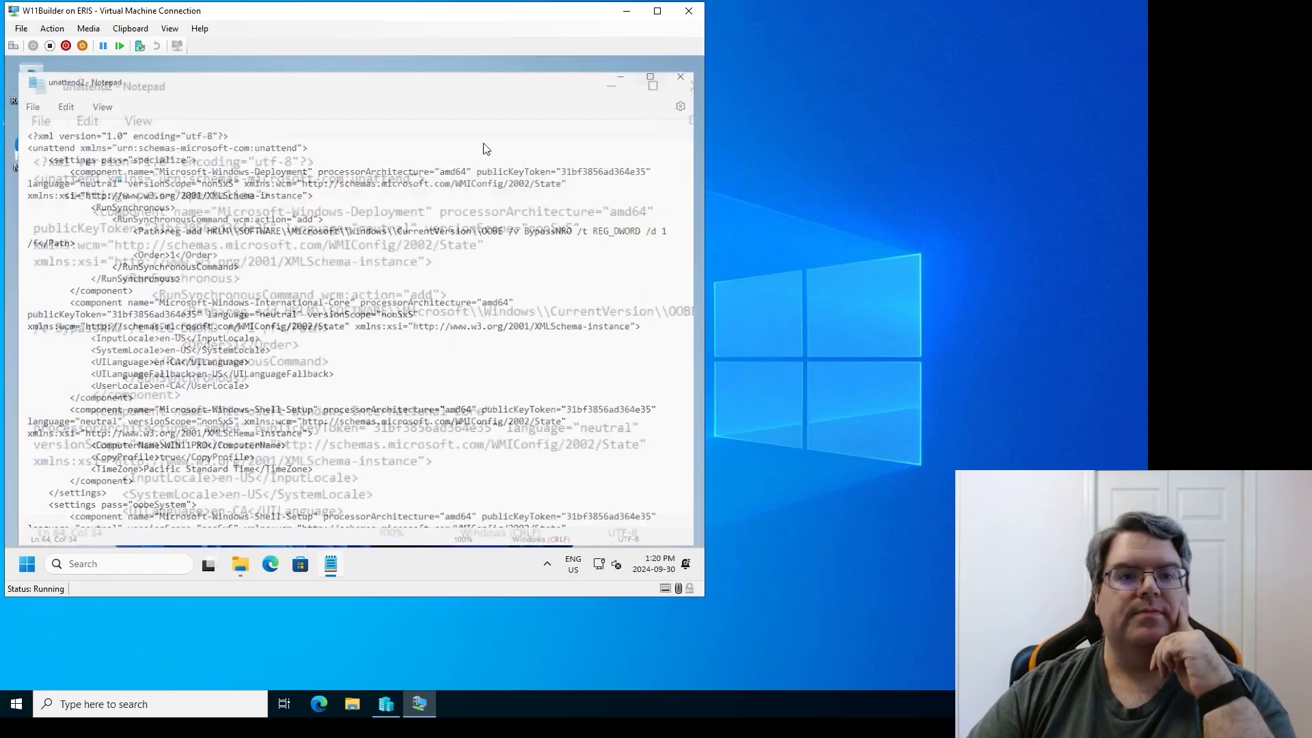
click(611, 196)
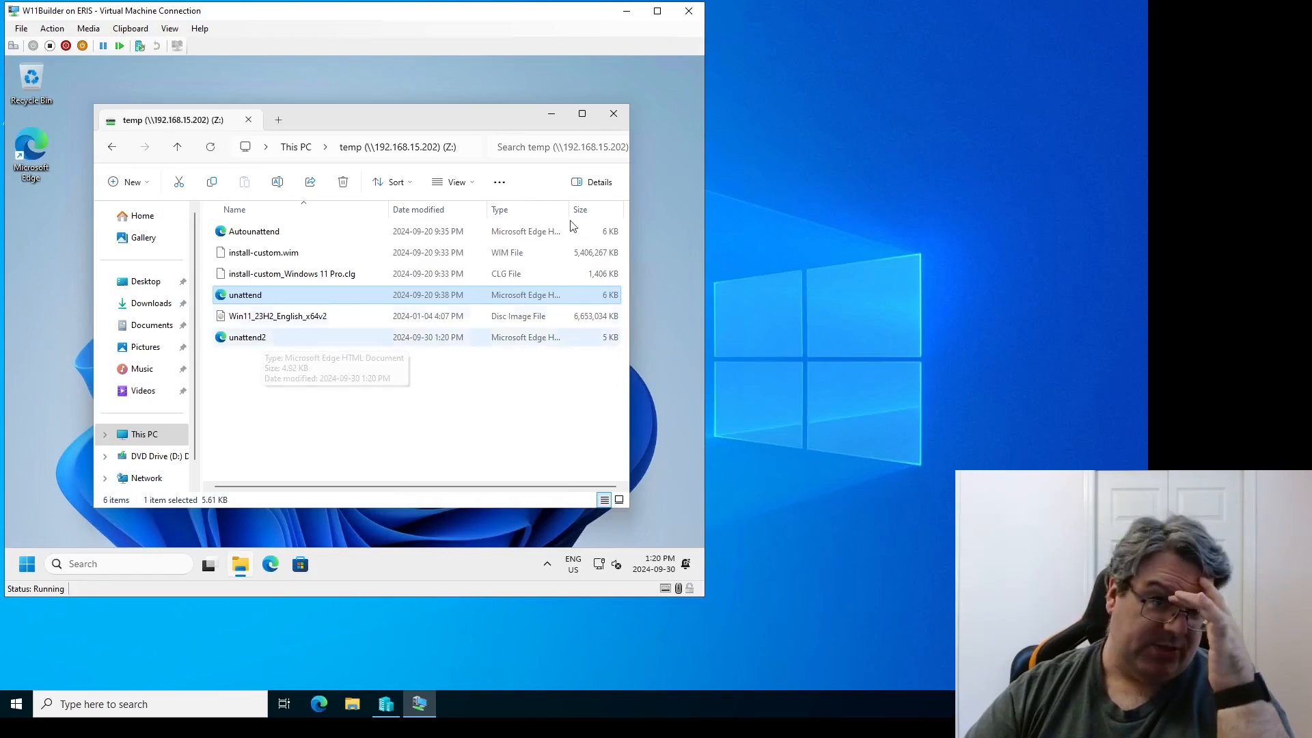
click(614, 114)
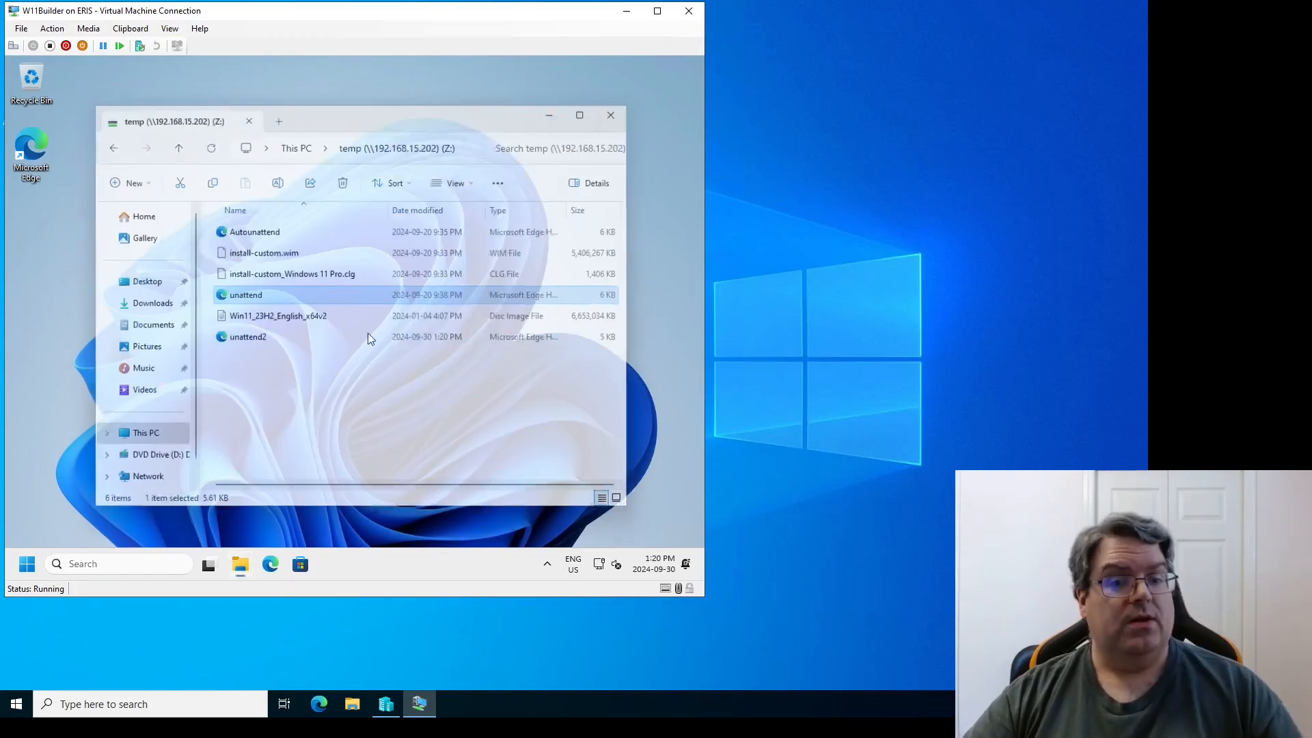
Launch Command Prompt (cmd) in the virtual machine
click(27, 564)
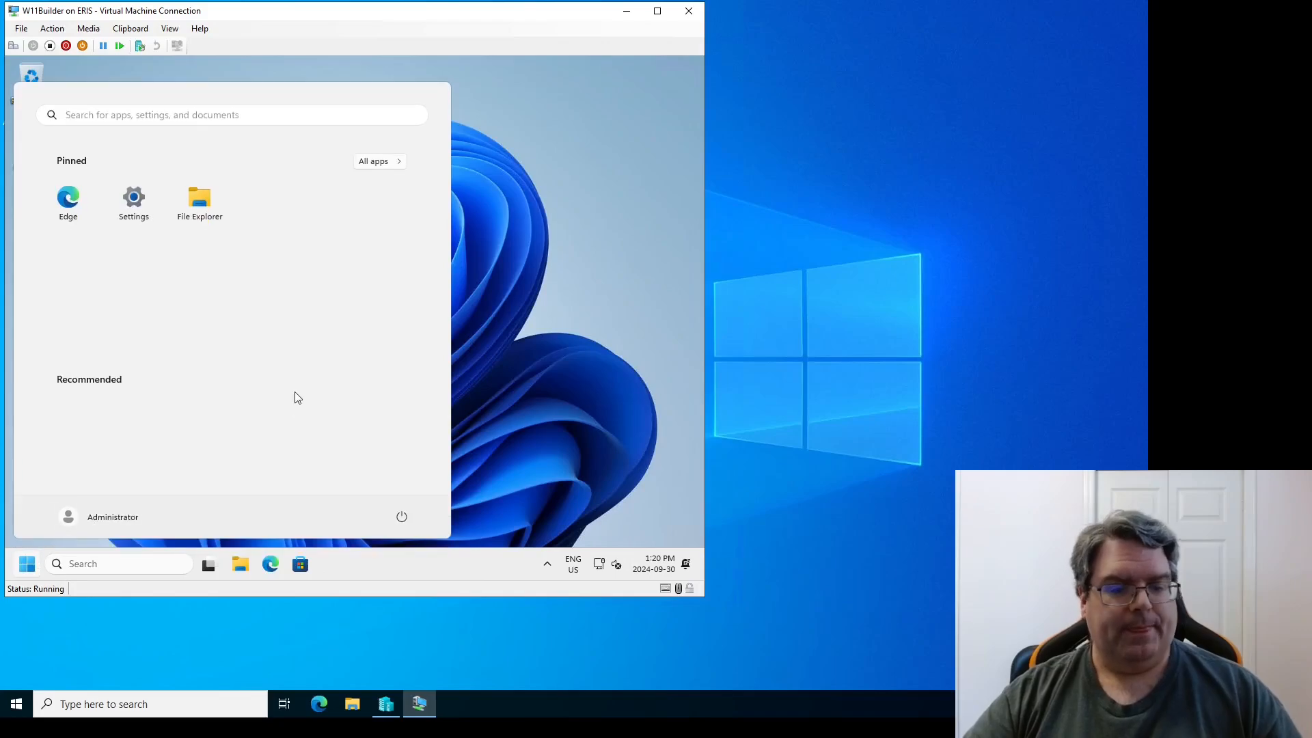
text(cmd)
key(Return)
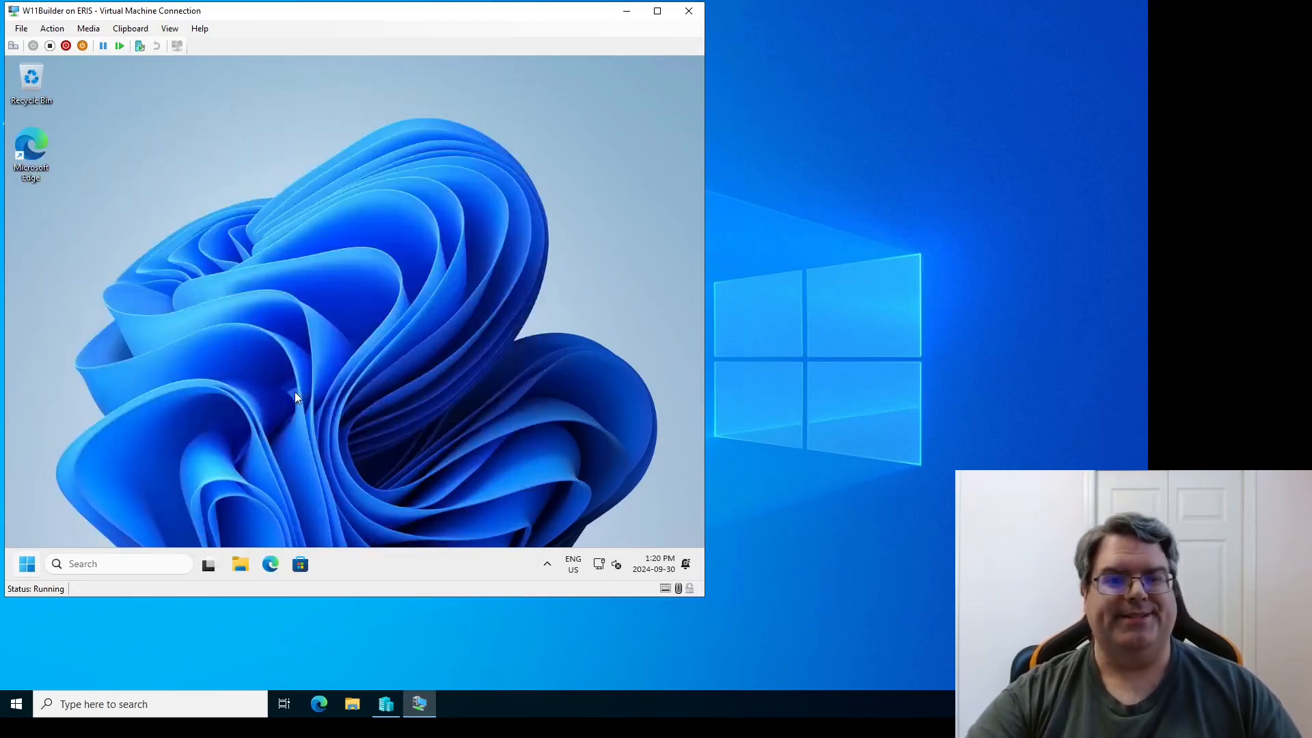
text(sysprep)
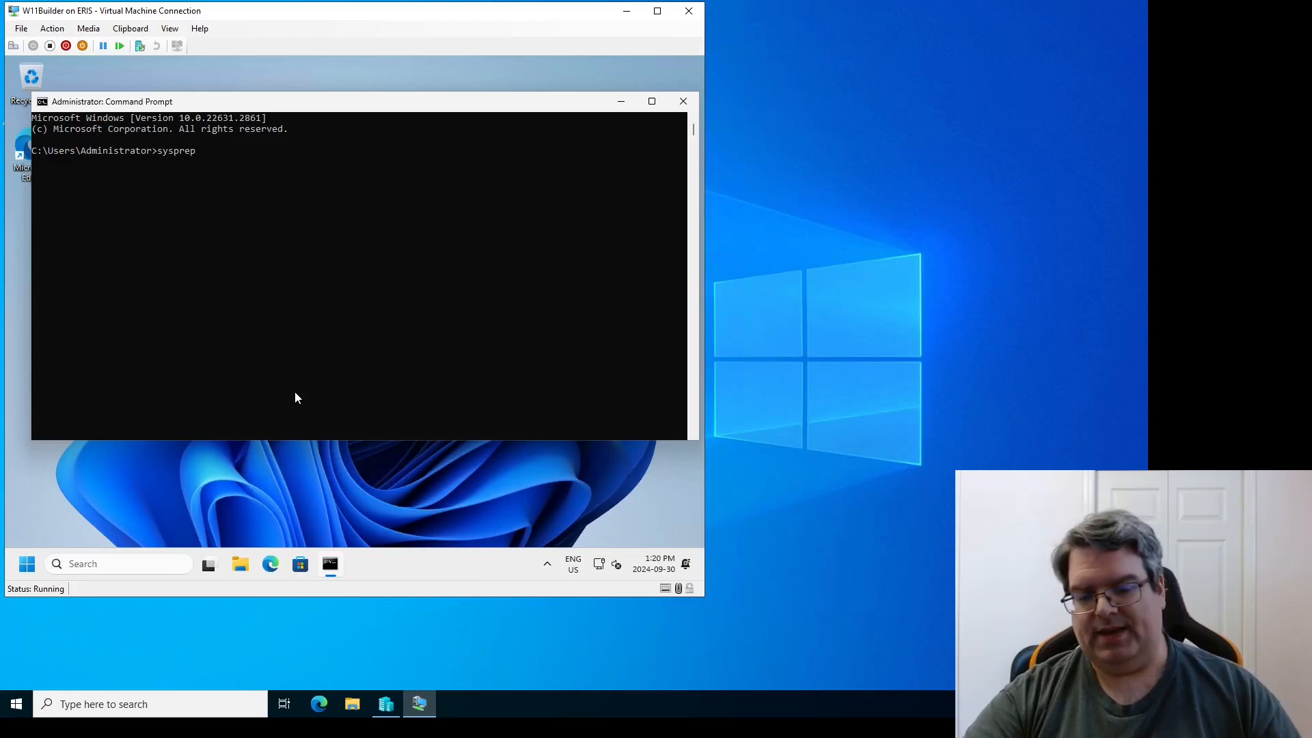
key(BackSpace)
key(BackSpace)
key(BackSpace)
key(BackSpace)
key(BackSpace)
key(BackSpace)
key(BackSpace)
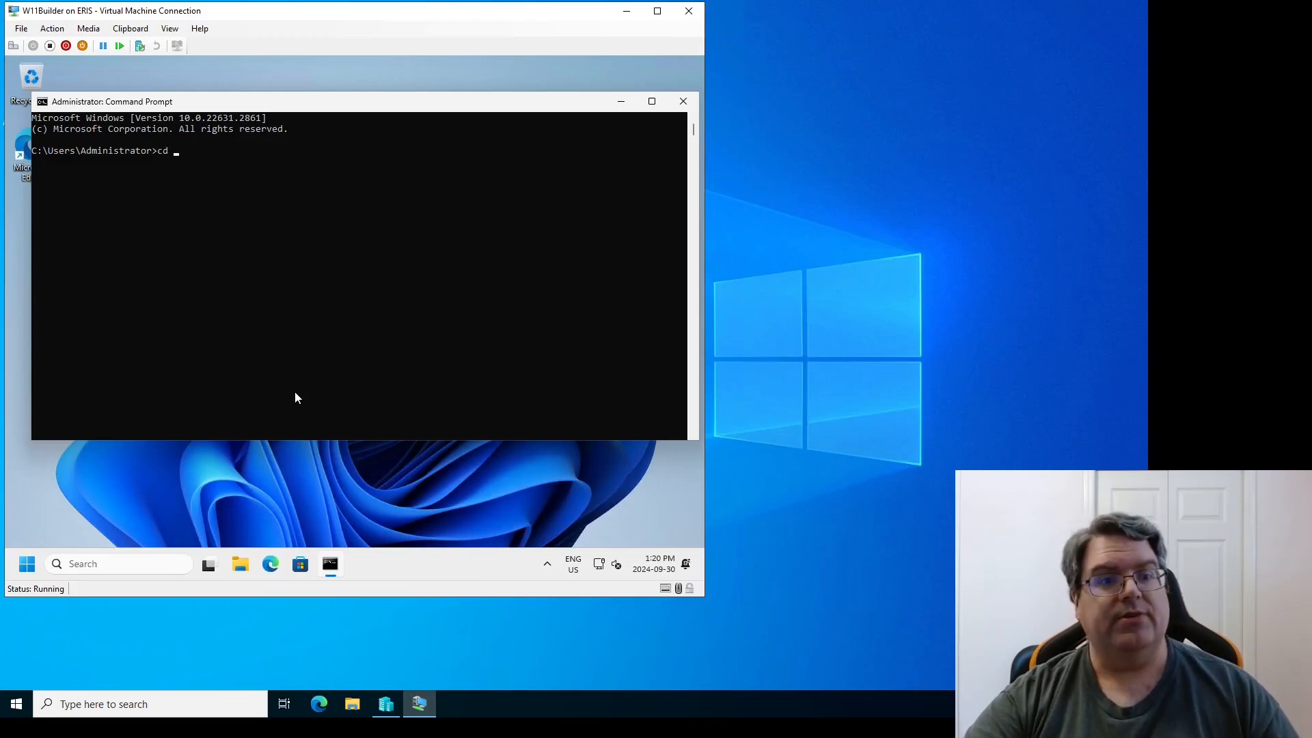
Change to the \Windows\System32\Sysprep directory at the command prompt and list its contents
text(cd \Windows)
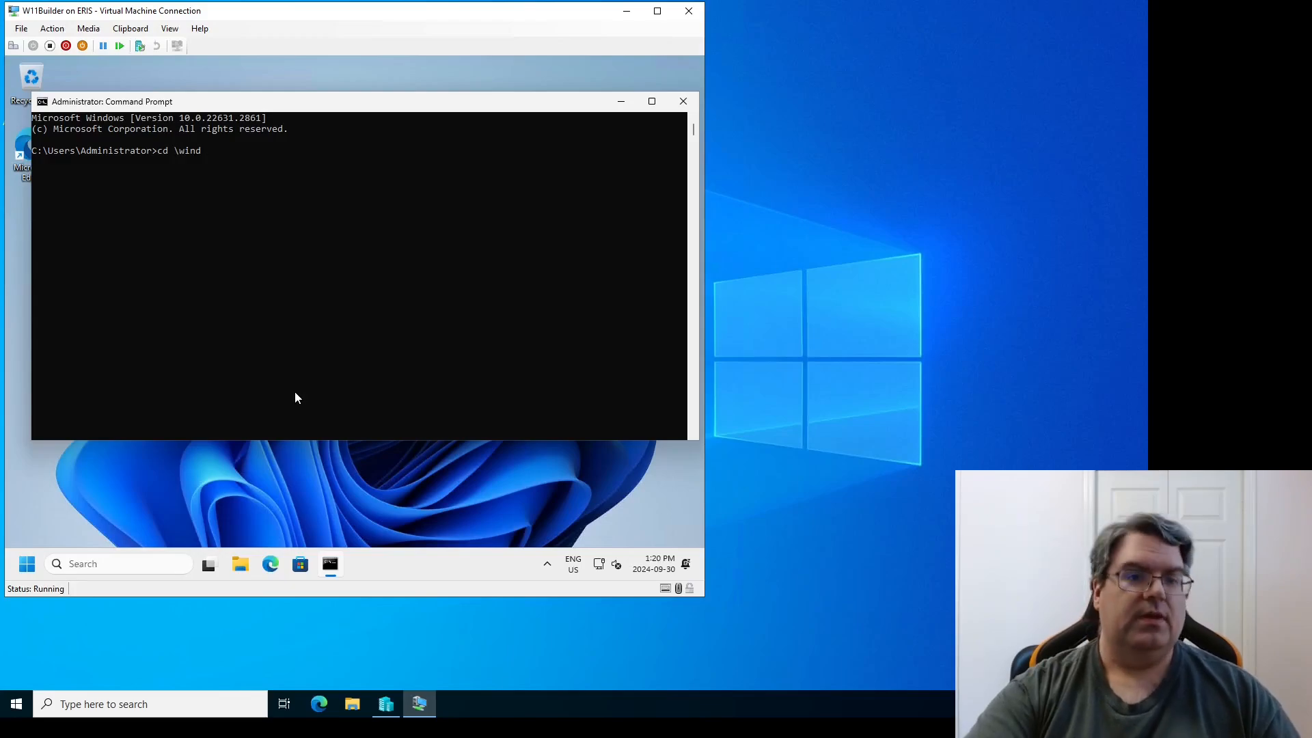
text(\Sys)
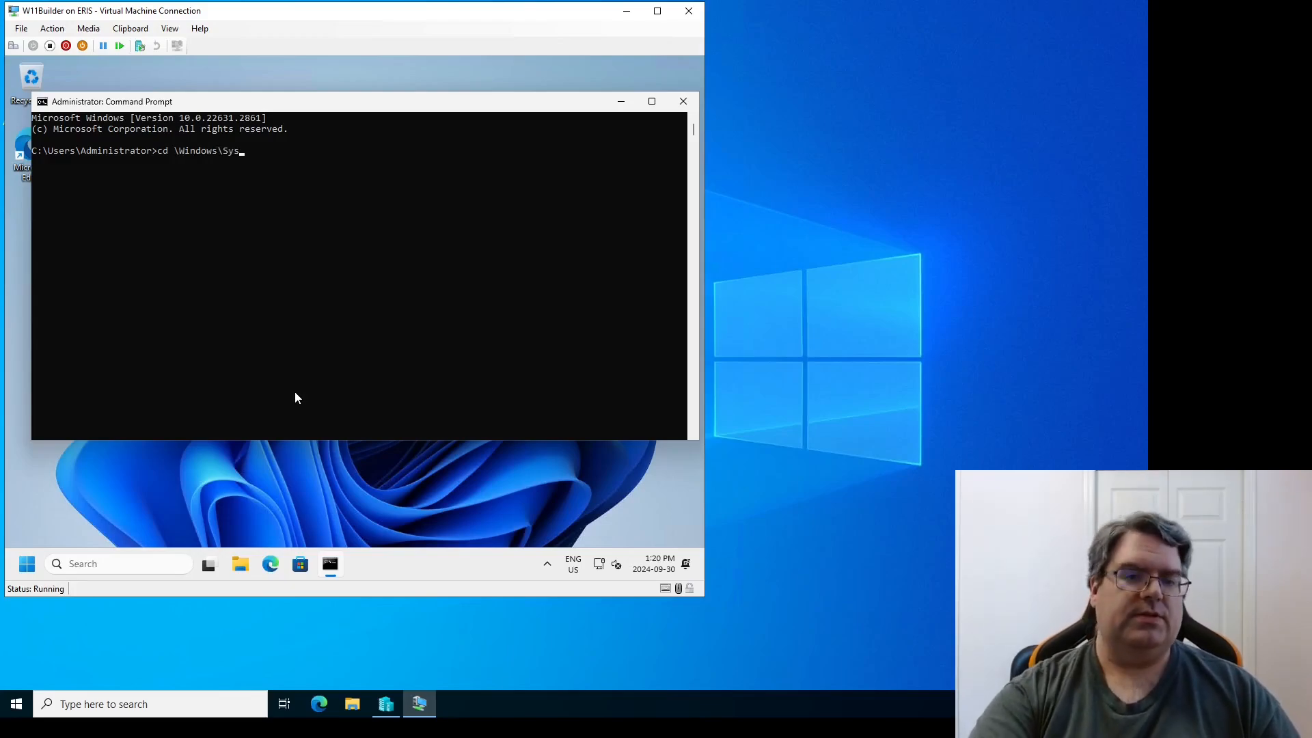
text(tem32)
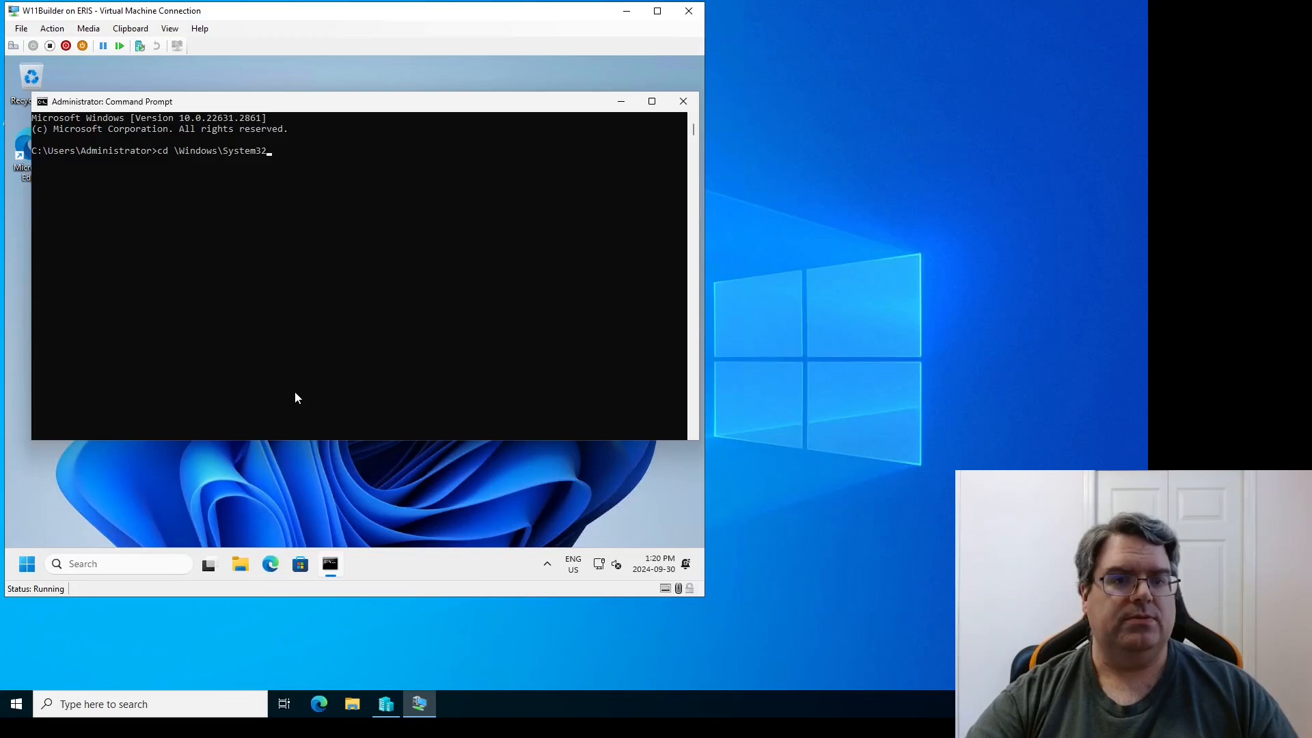
key(Return)
text(cd Sysprep)
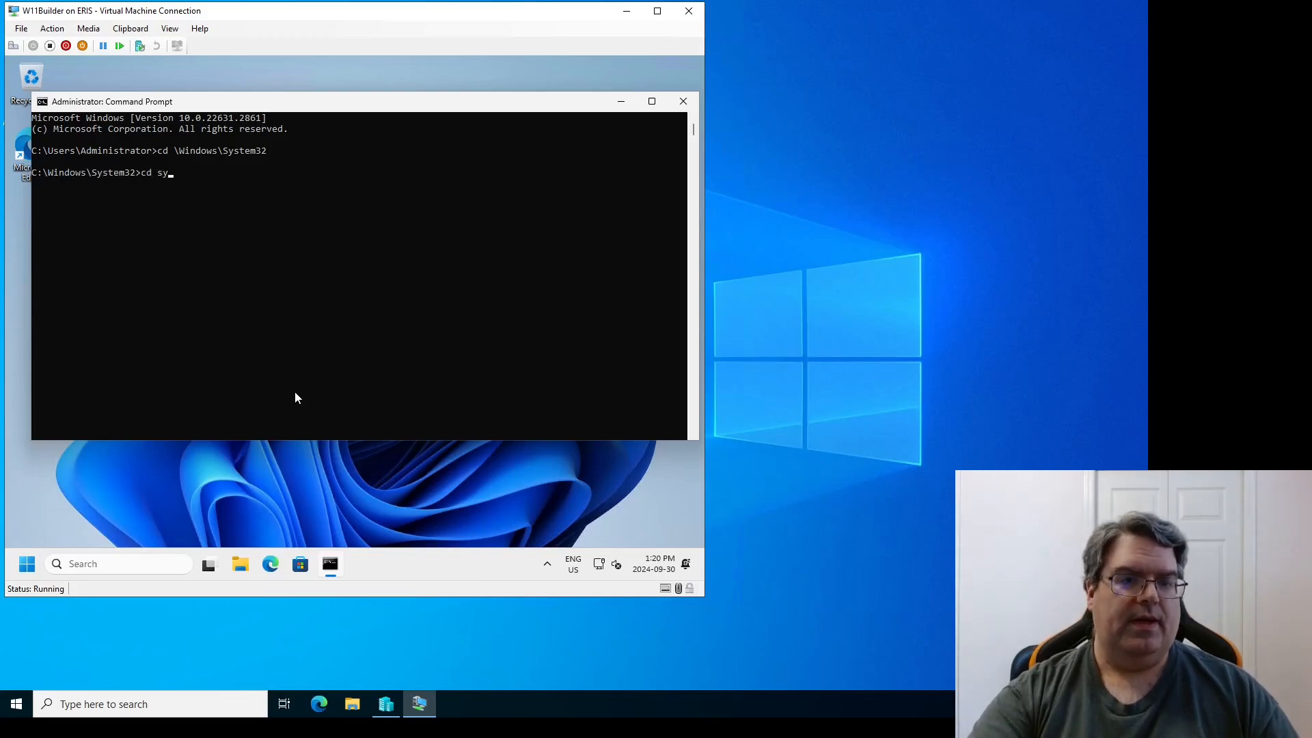
key(Return)
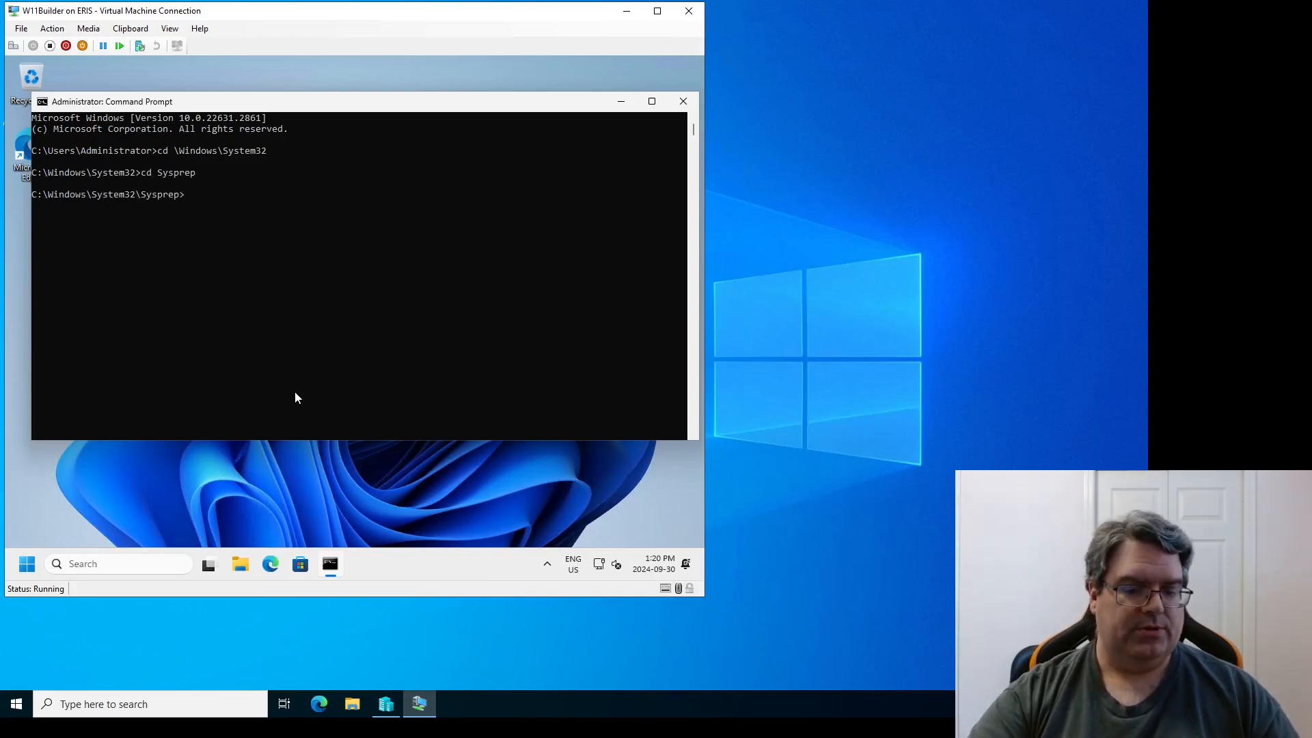
text(dir)
key(Return)
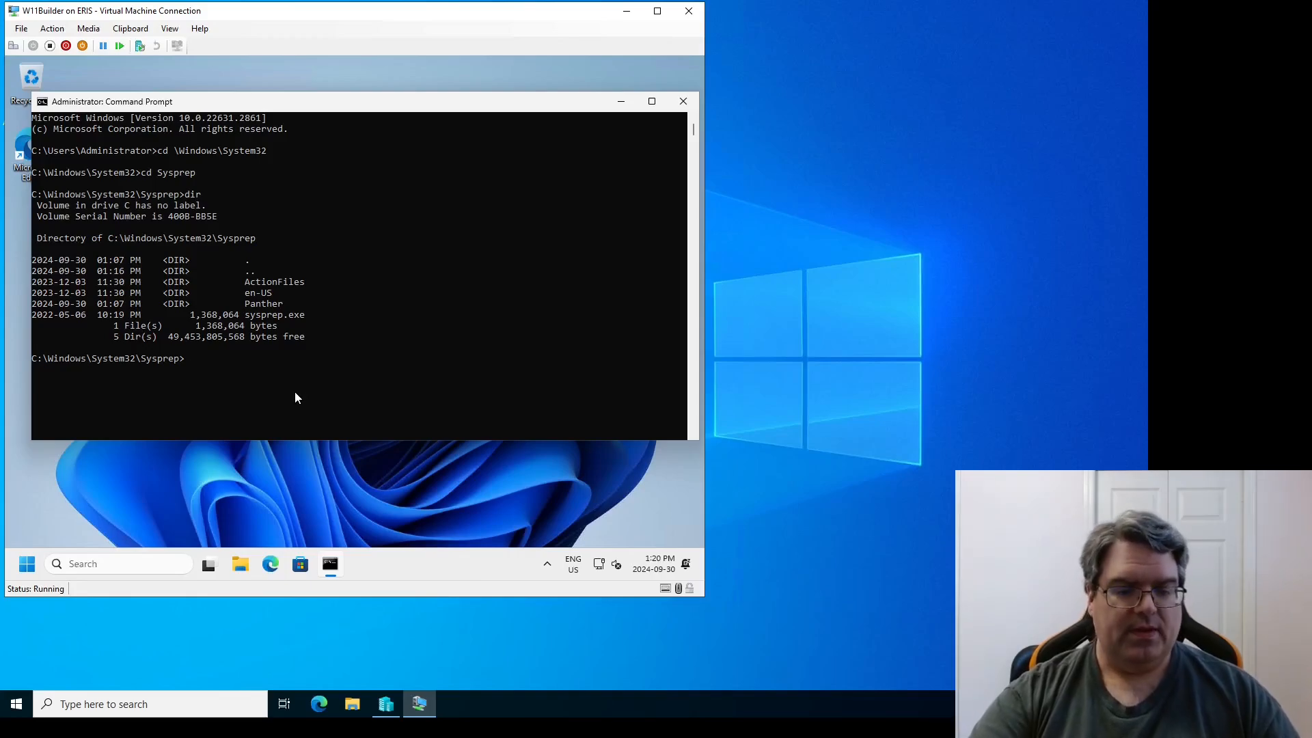
Display the Sysprep command-line usage with "sysprep /?" and dismiss the help dialog after reading it
text(sysprep)
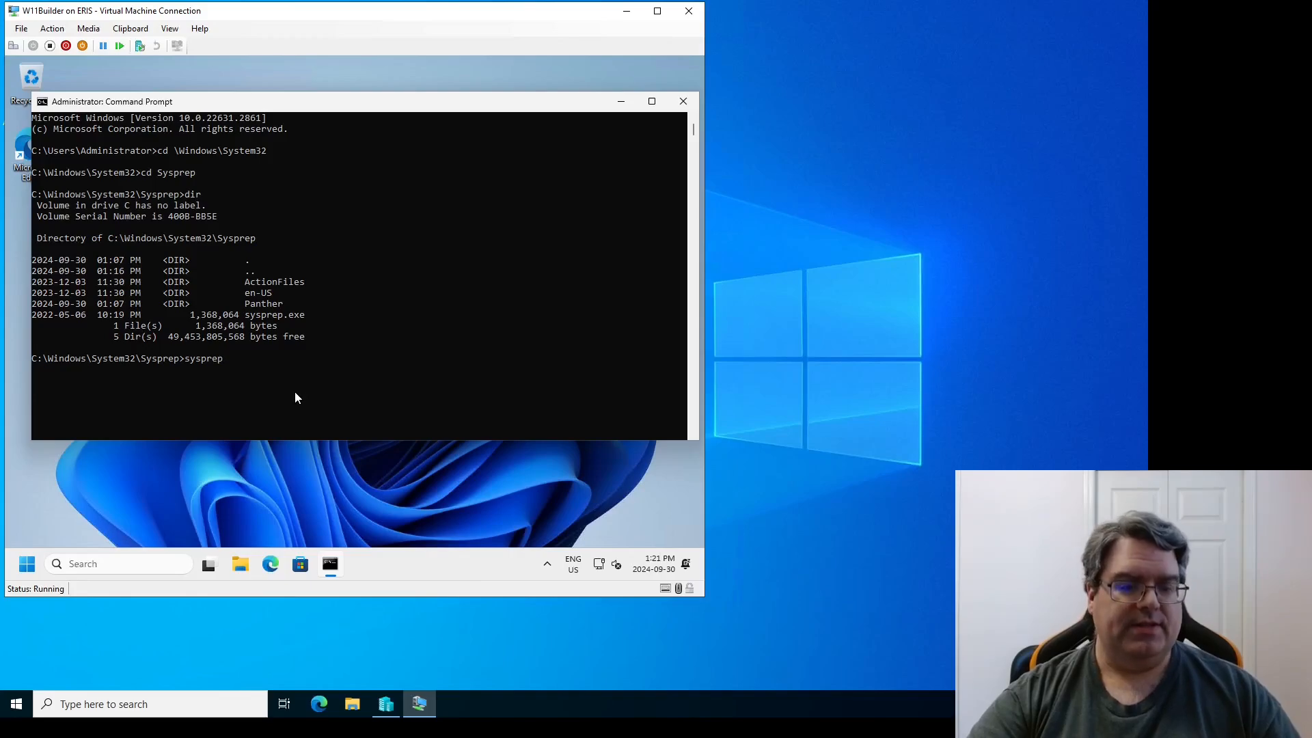
text( /g)
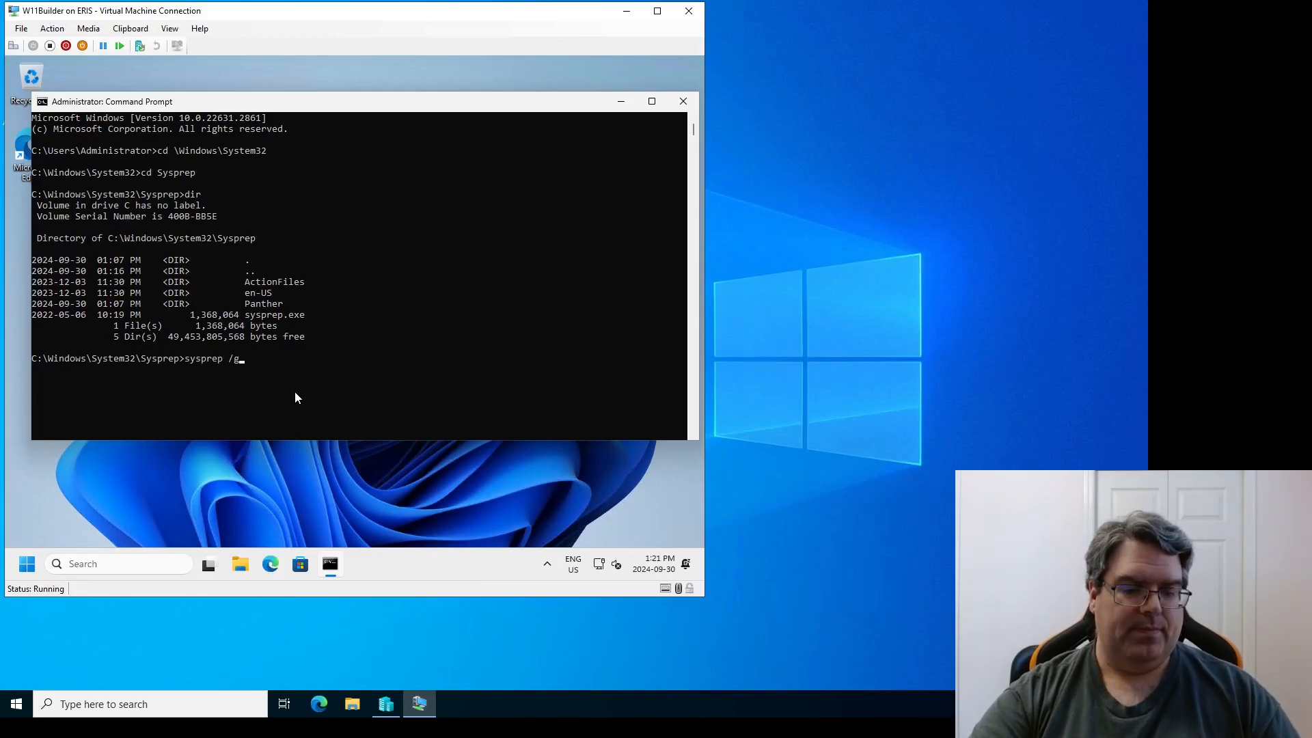
key(BackSpace)
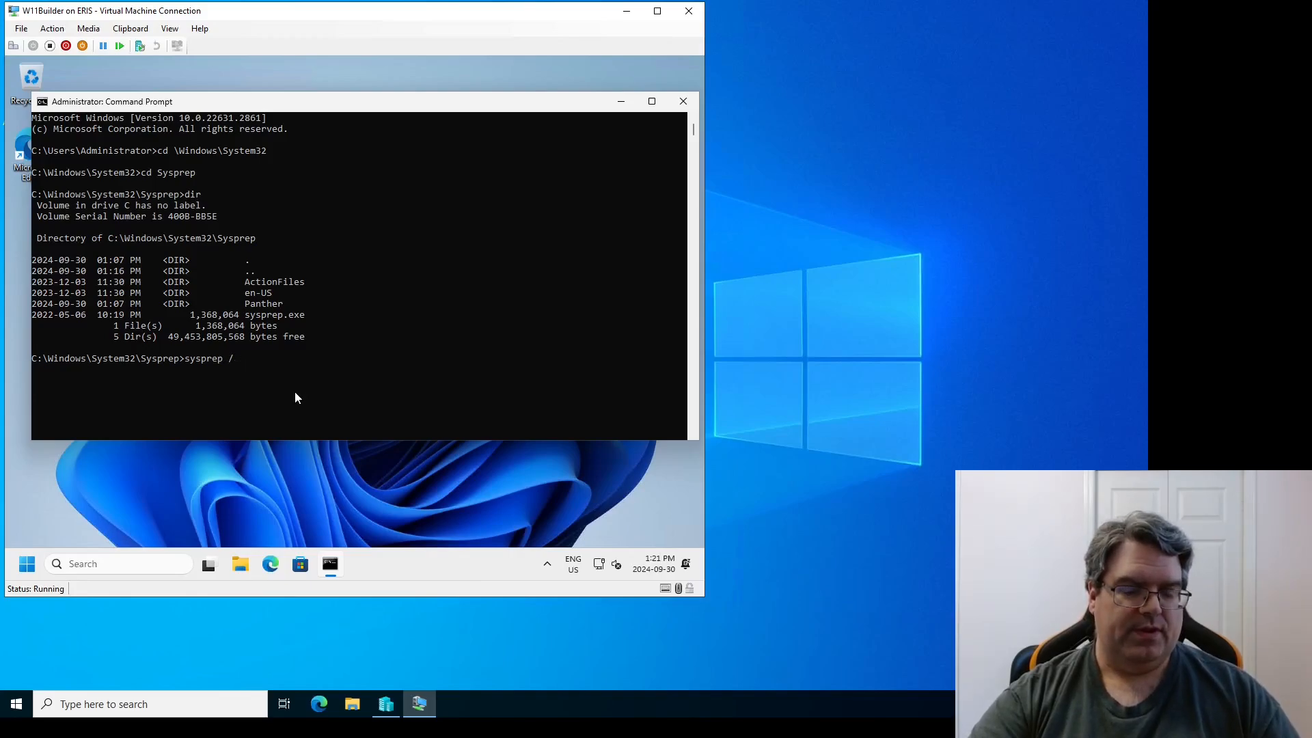
text(?)
key(Return)
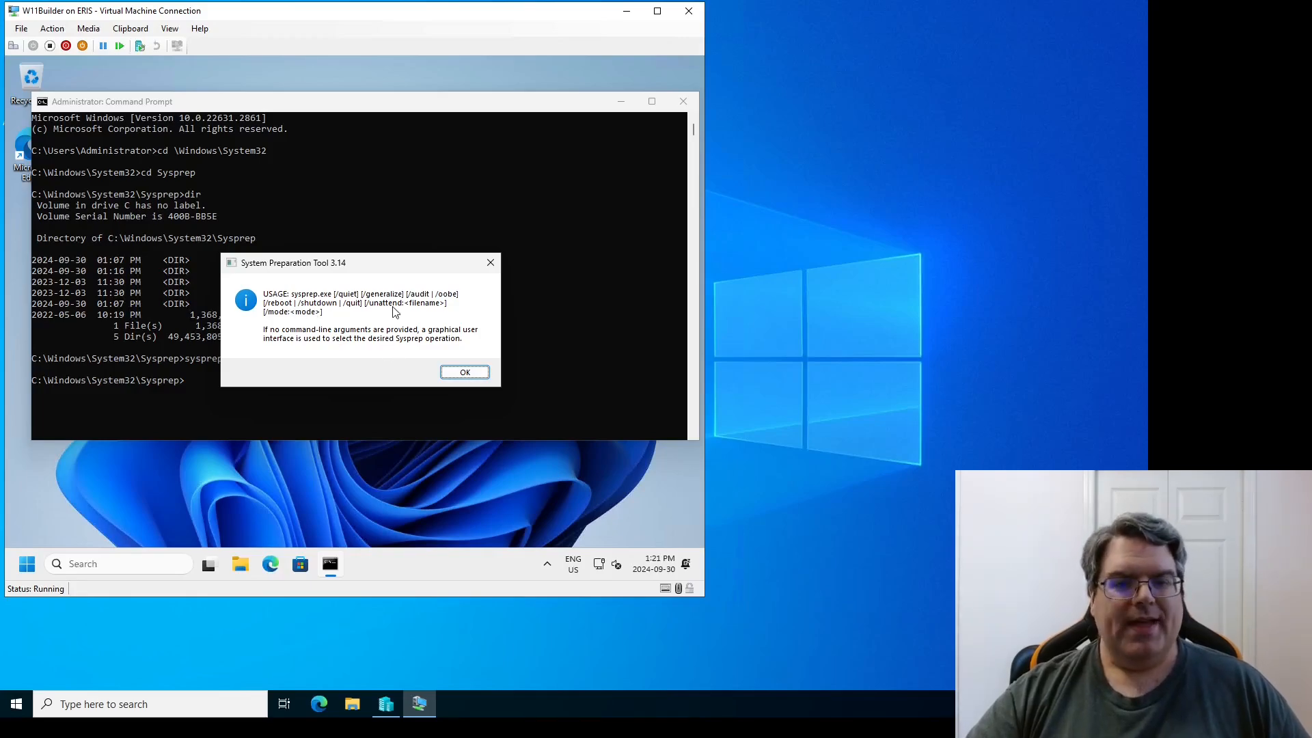
click(464, 375)
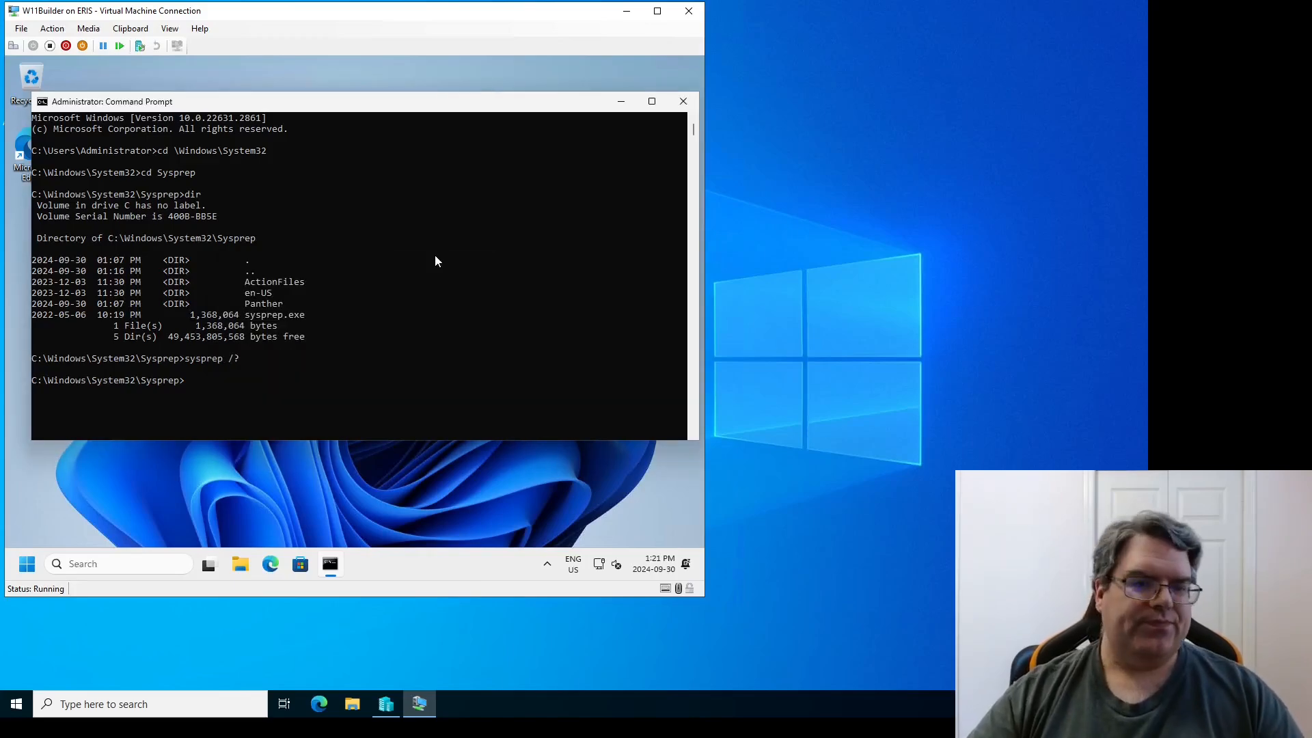
Compose the command "sysprep /generalize /oobe /unattend:Z:\unattend2.xml" at the prompt without running it
key(Up)
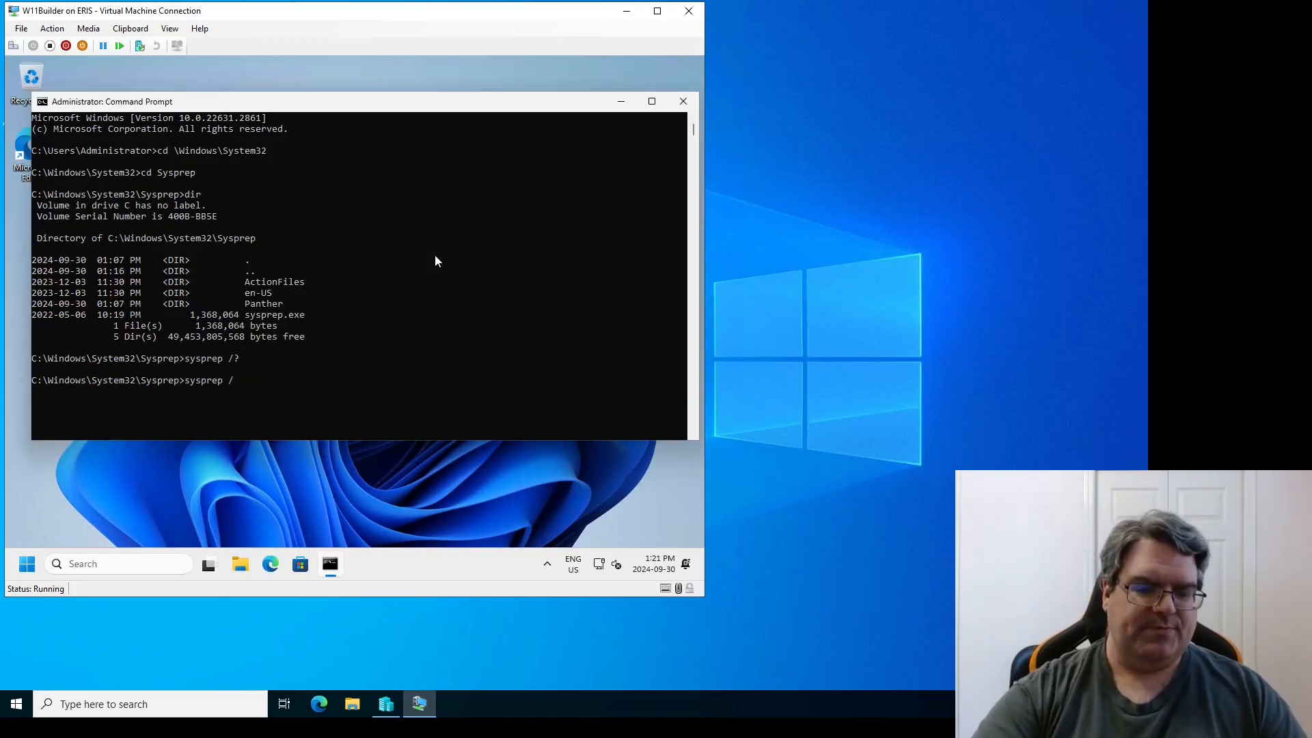
text(generalize /)
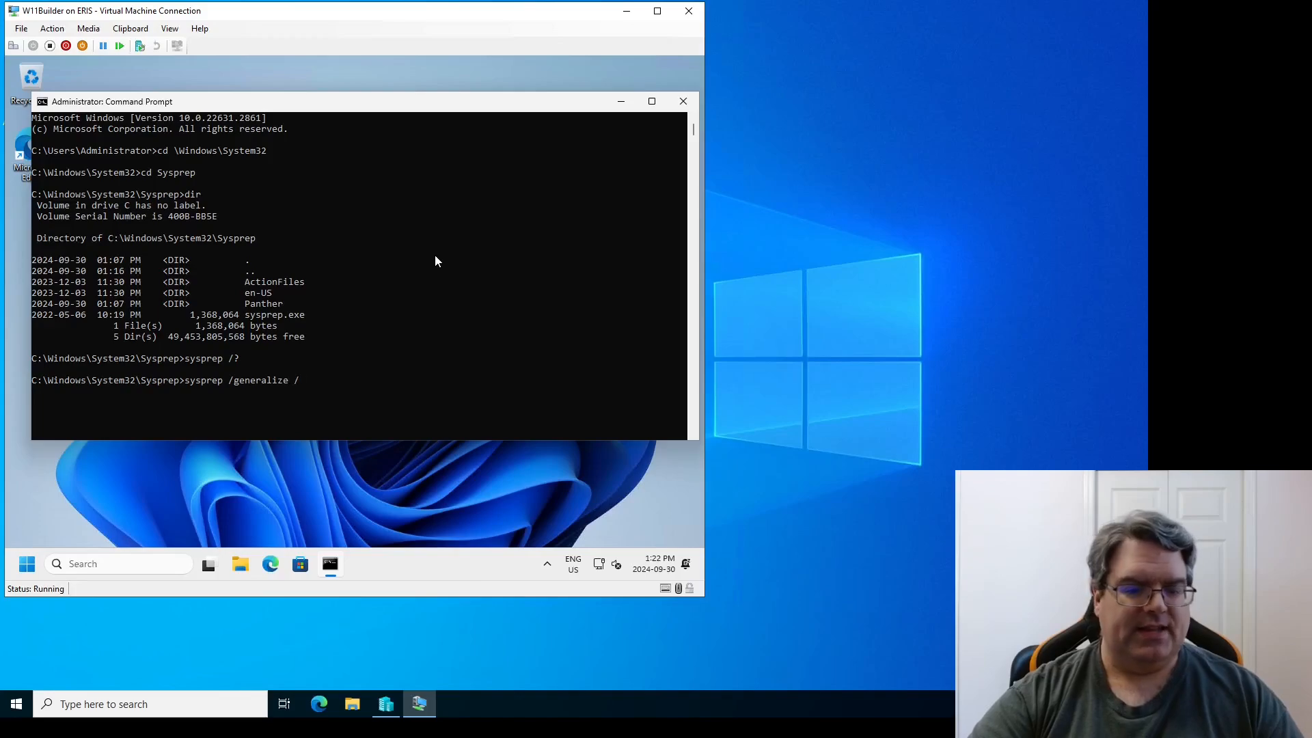
text(oobe/)
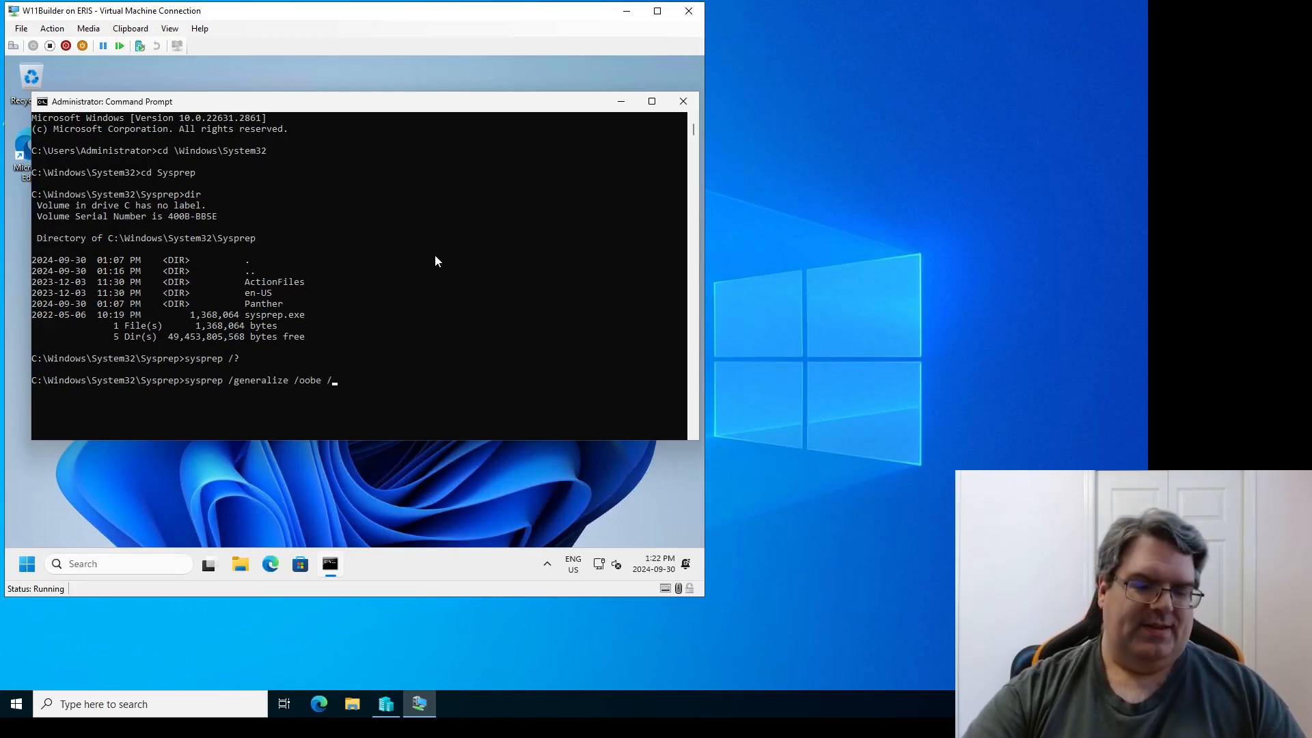
text(unatt)
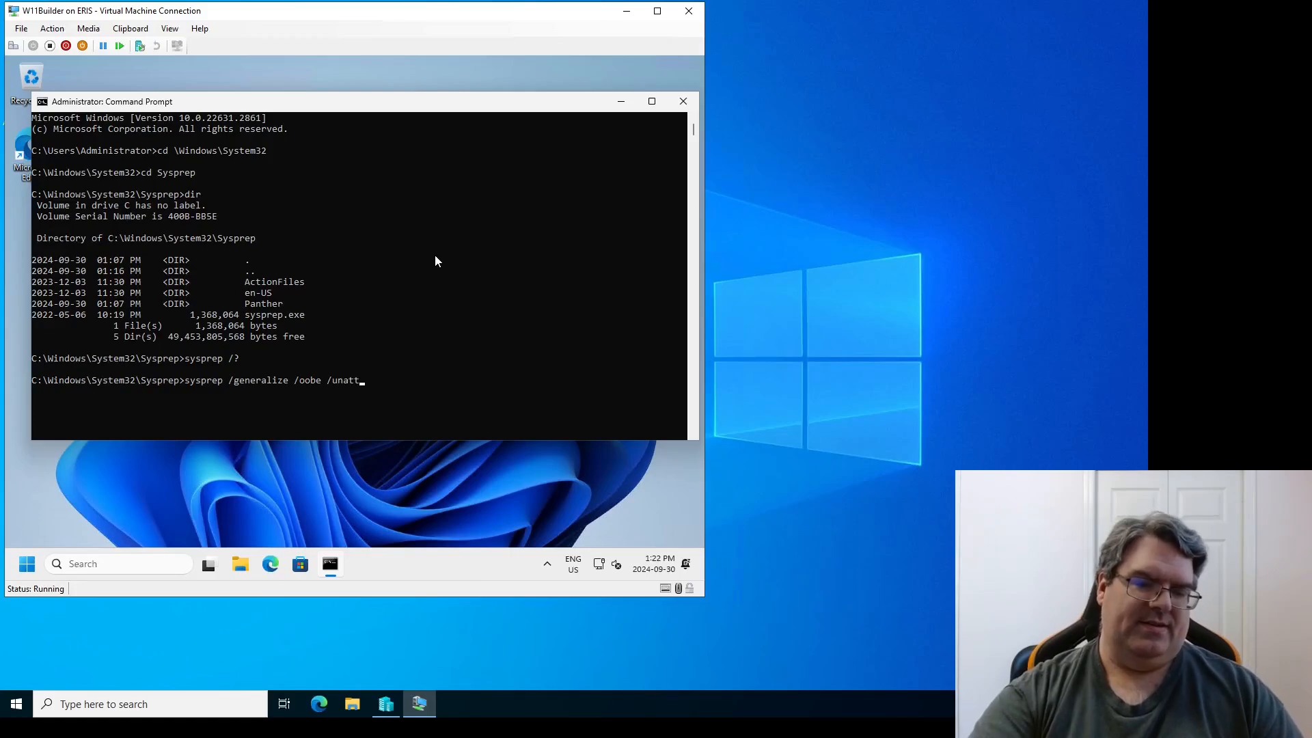
text(end:)
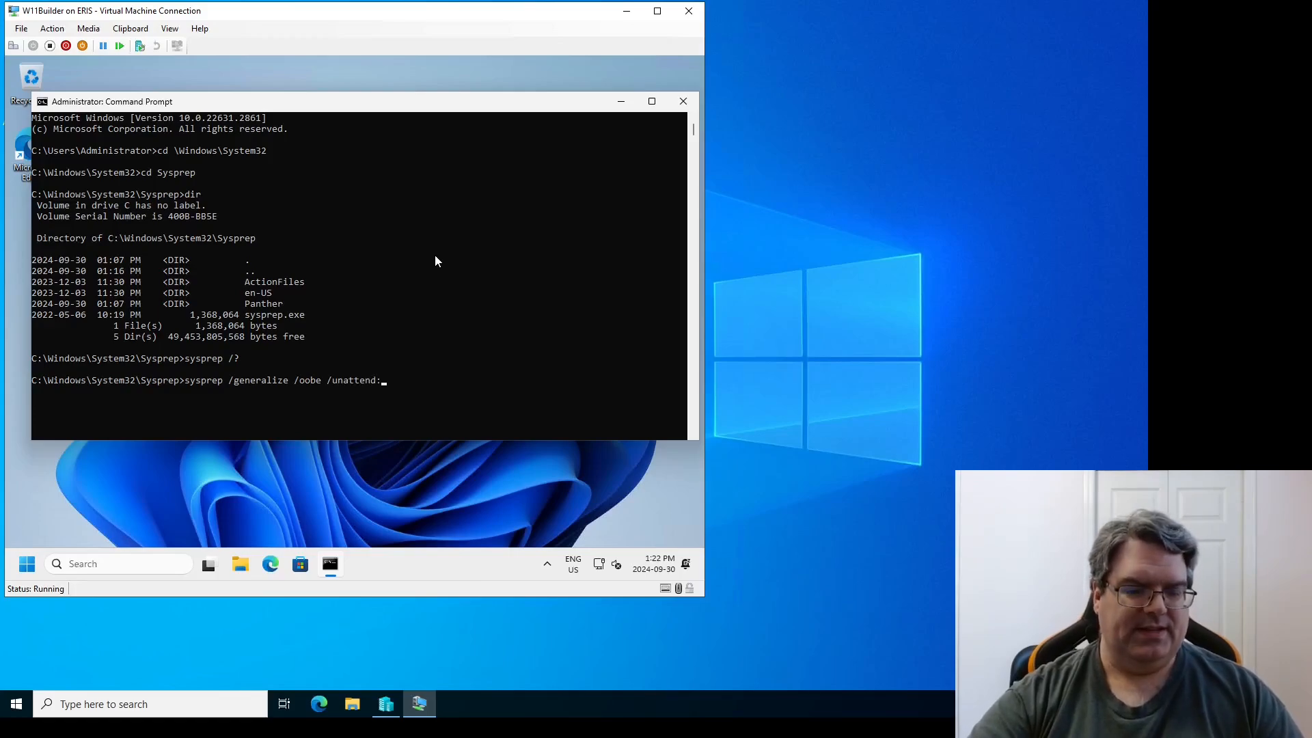
text(Z:\unatt)
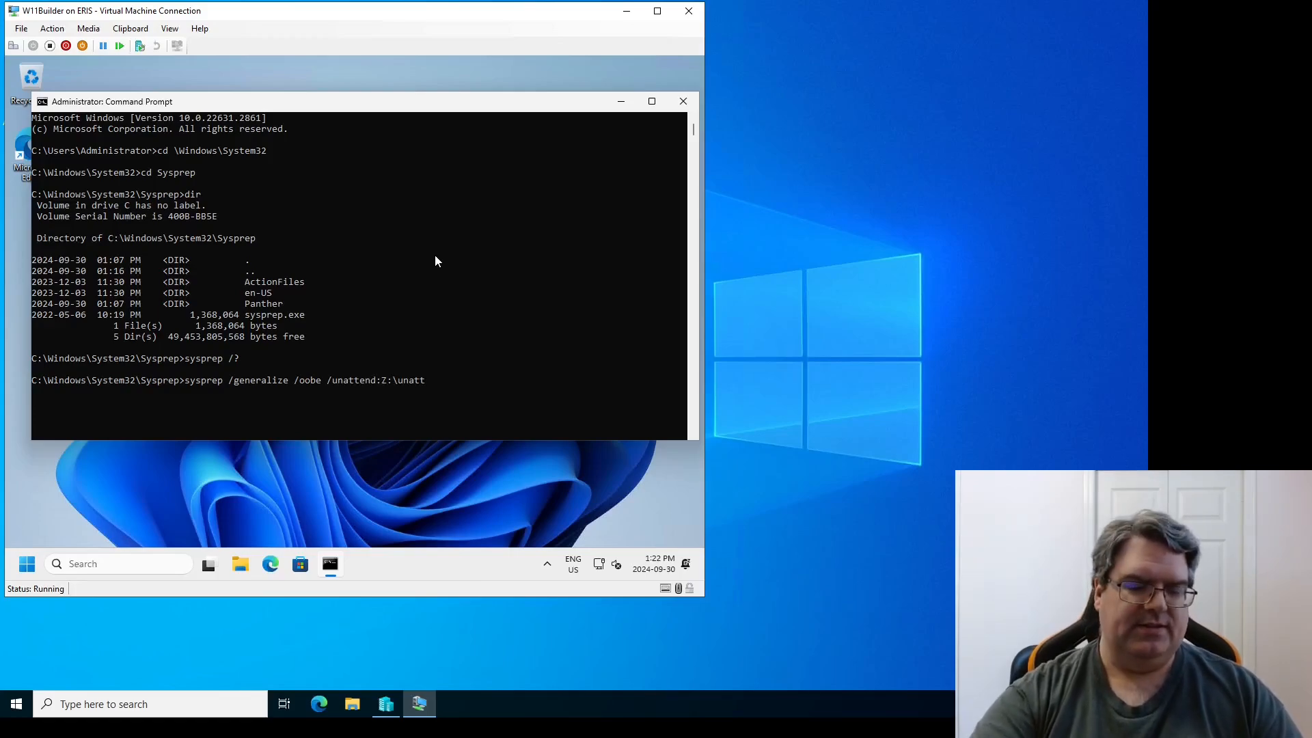
text(end2.x)
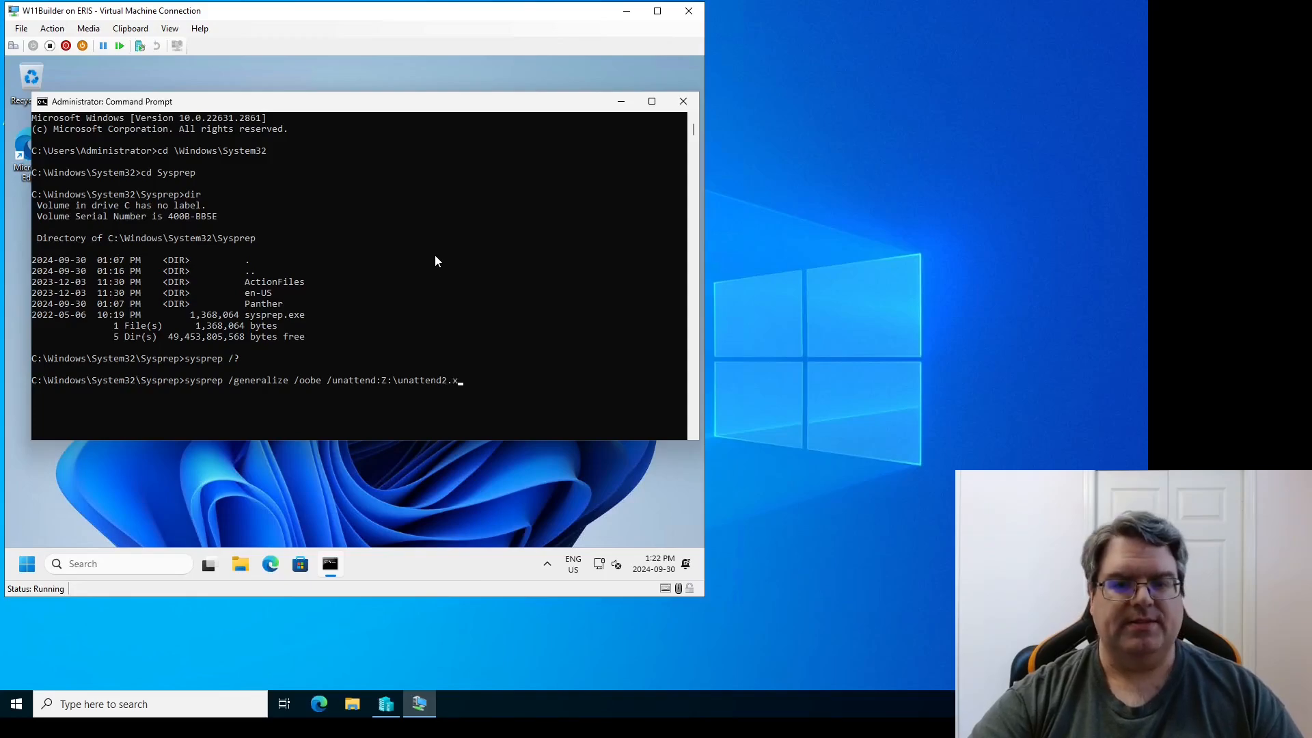
text(ml)
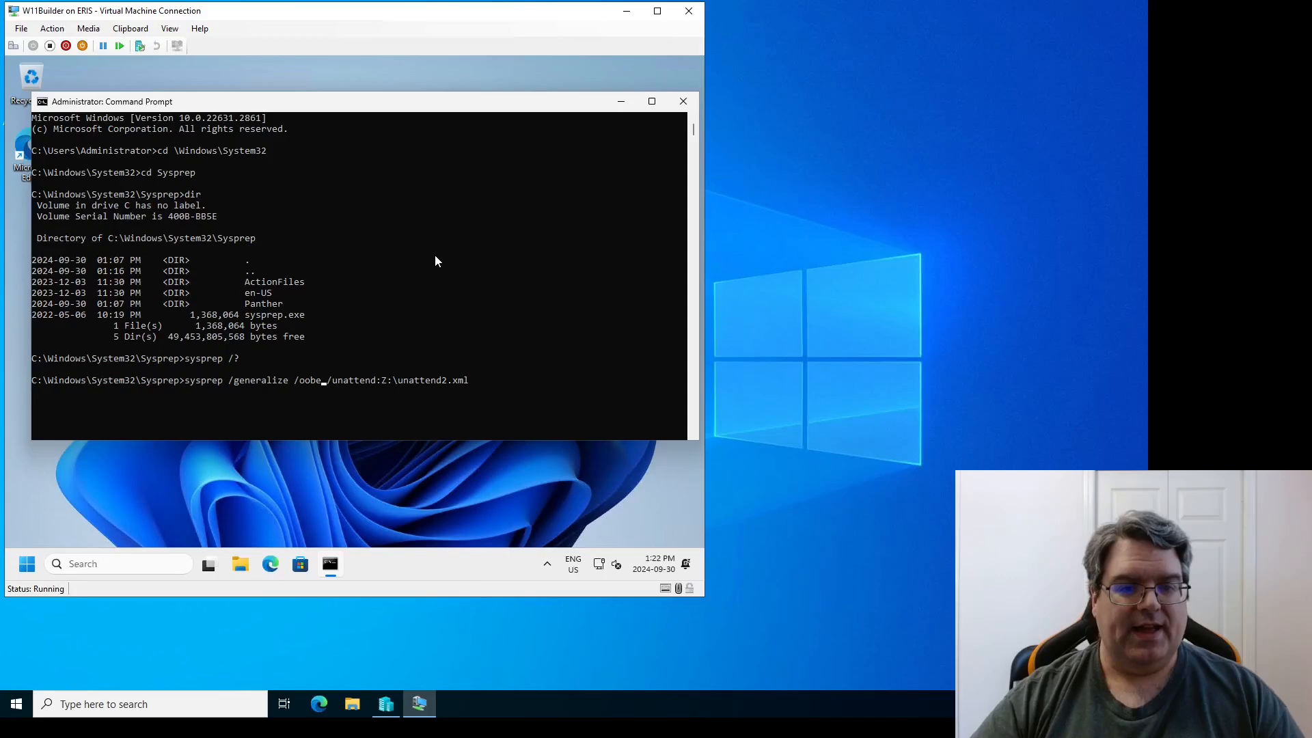
Insert the /shutdown option between /oobe and /unattend, run the Sysprep command, and close Command Prompt
text(.shutdown)
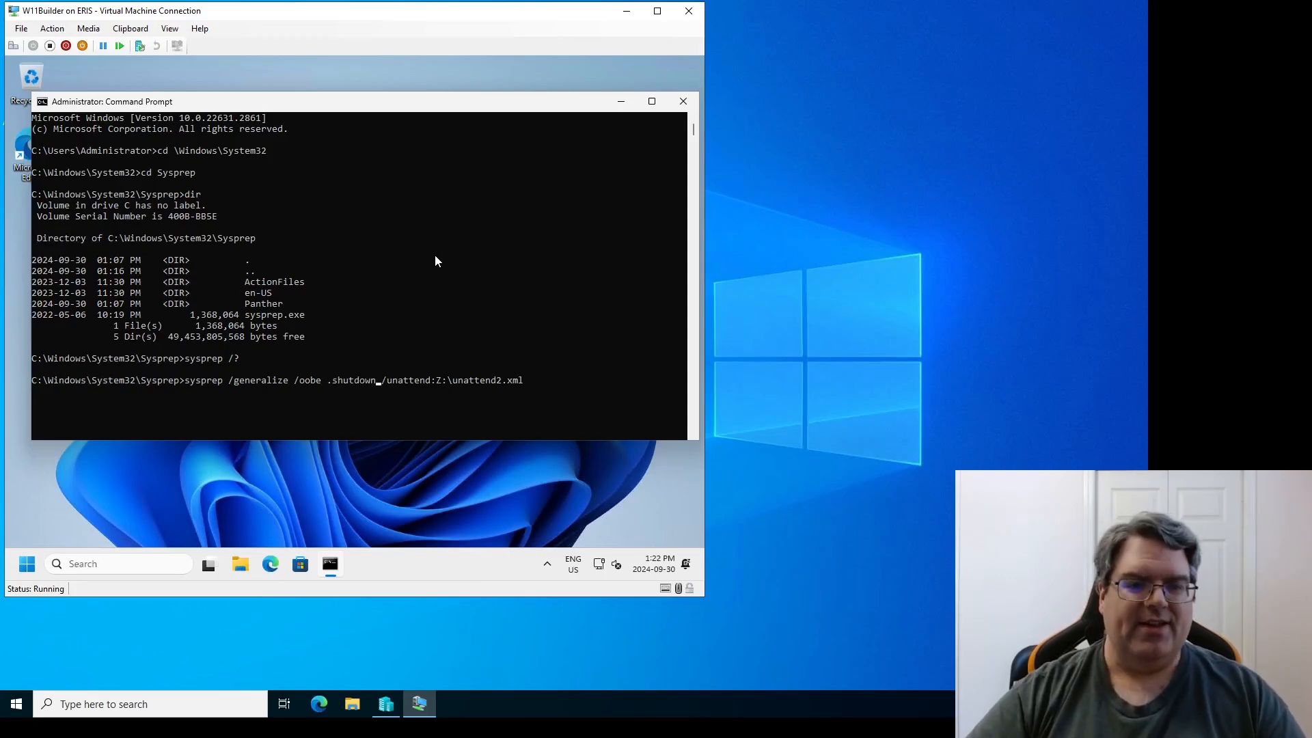
key(Left)
key(Left)
key(Left)
key(Left)
key(Left)
key(Left)
key(Left)
key(Left)
key(Left)
key(BackSpace)
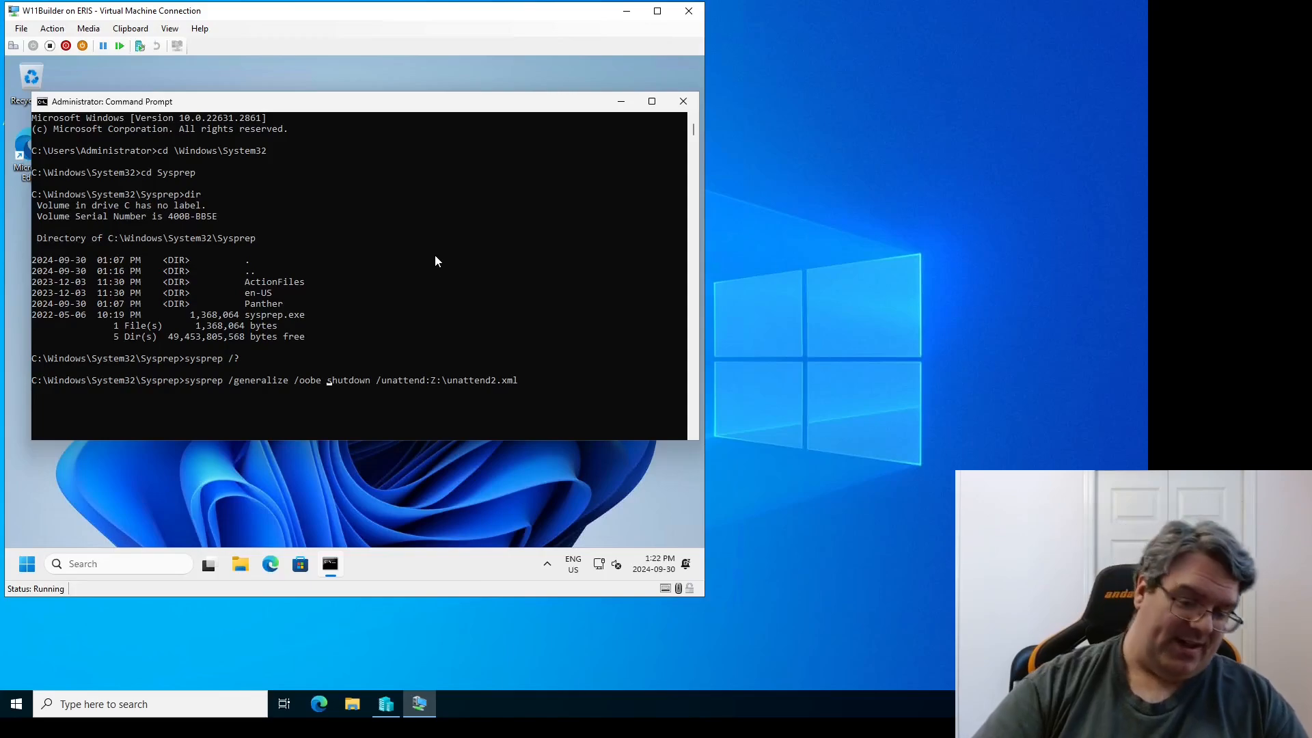
text(/)
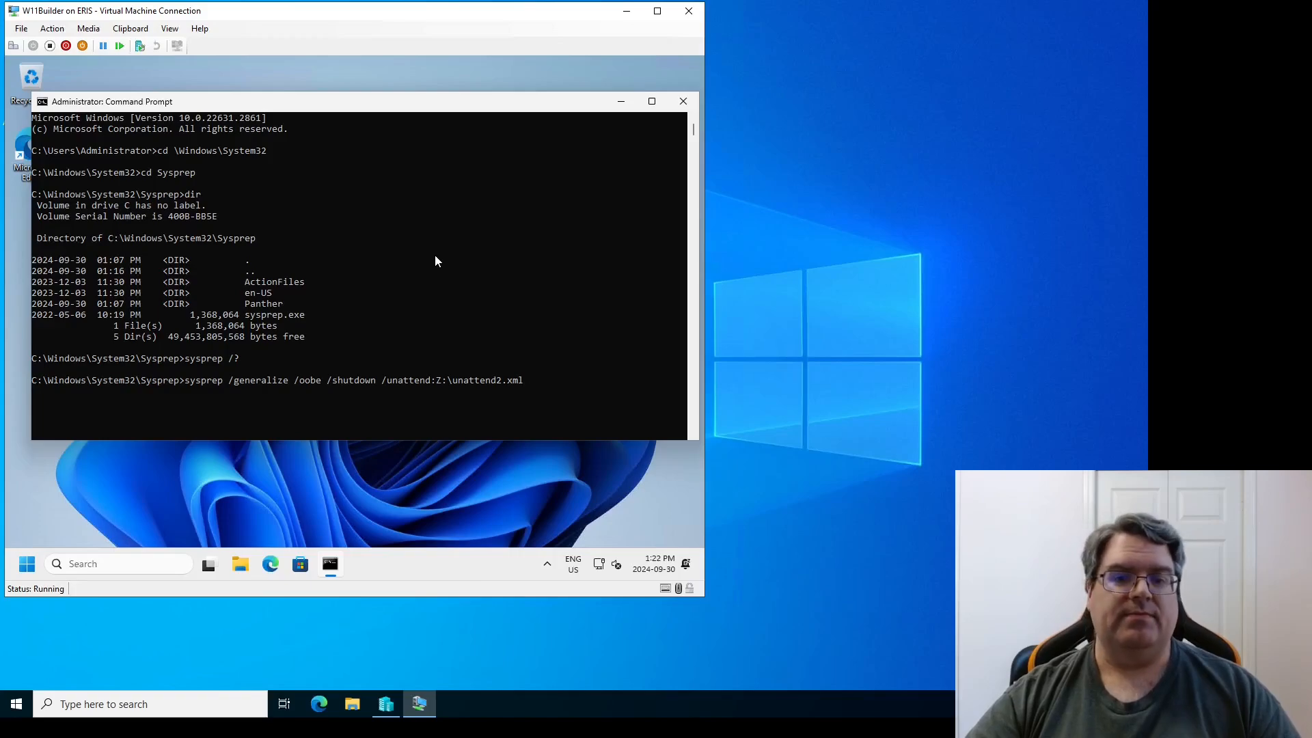
key(Return)
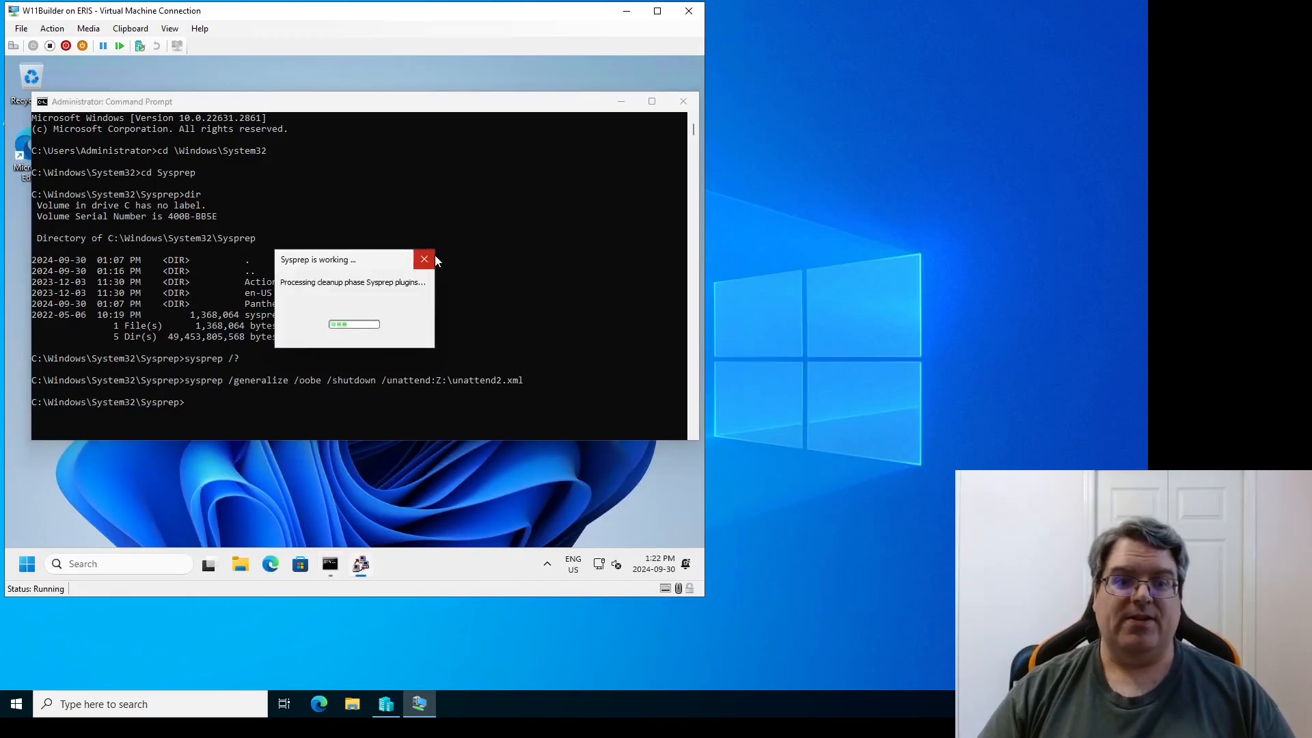
click(683, 102)
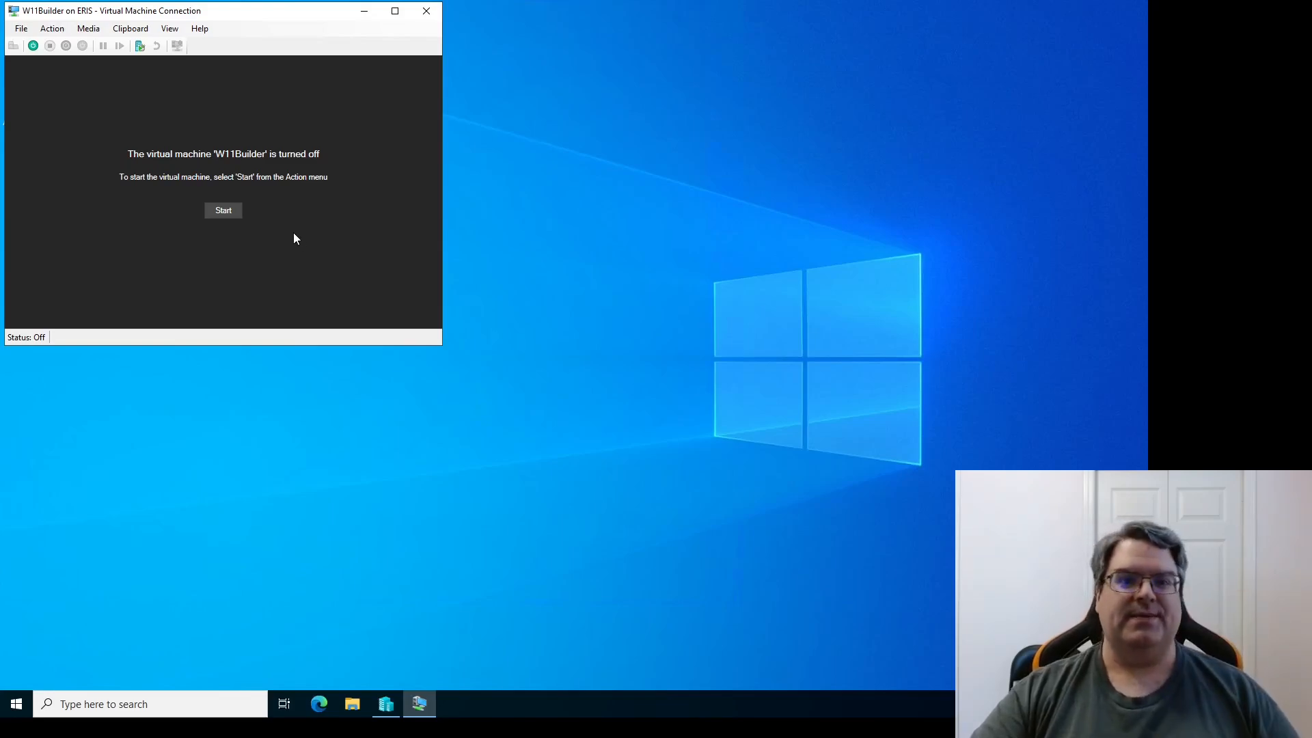
Start the W11Builder virtual machine and sign in to the administrator account with the account password
click(223, 210)
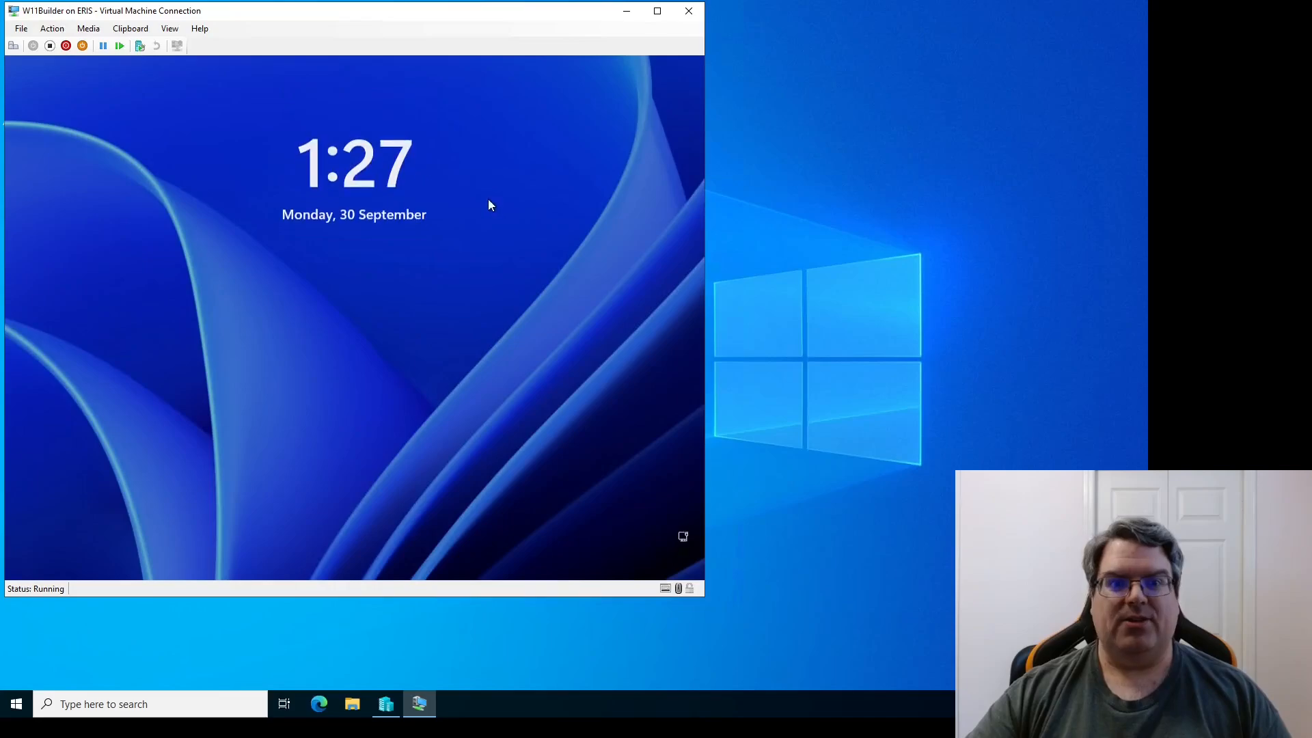
click(362, 507)
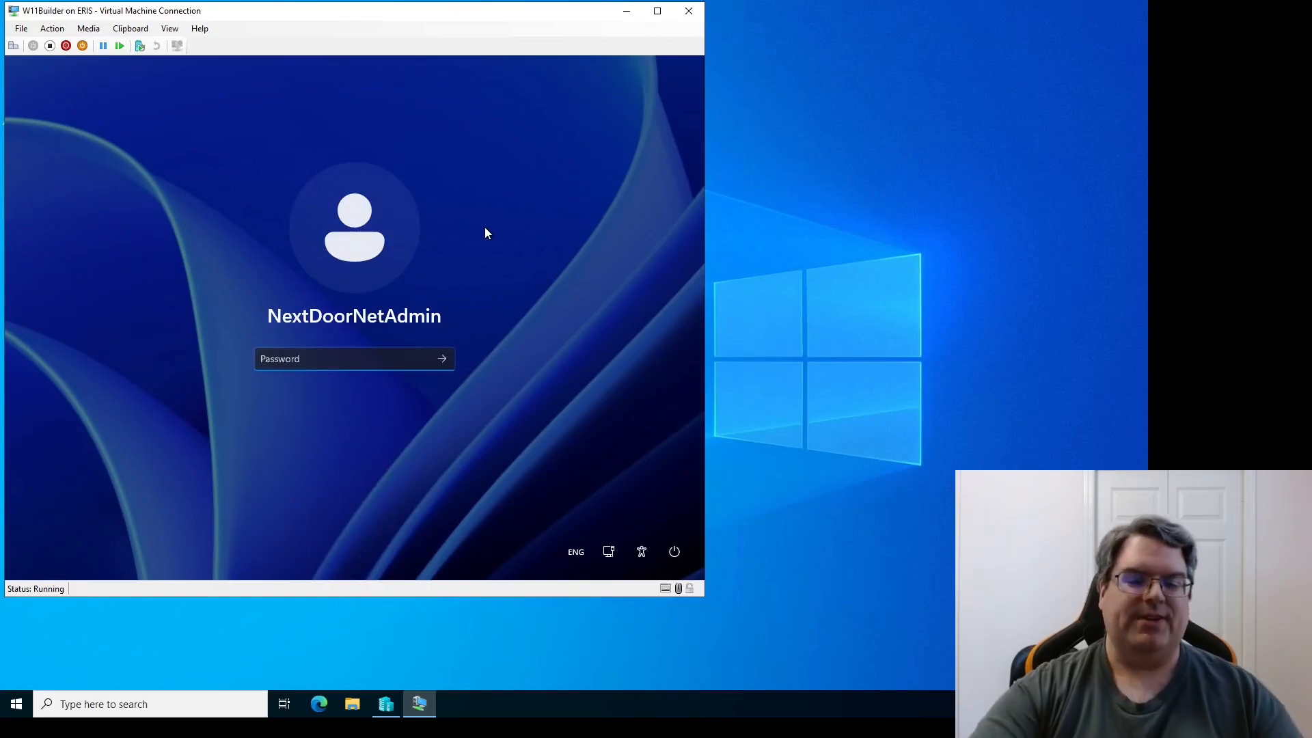
text(***********)
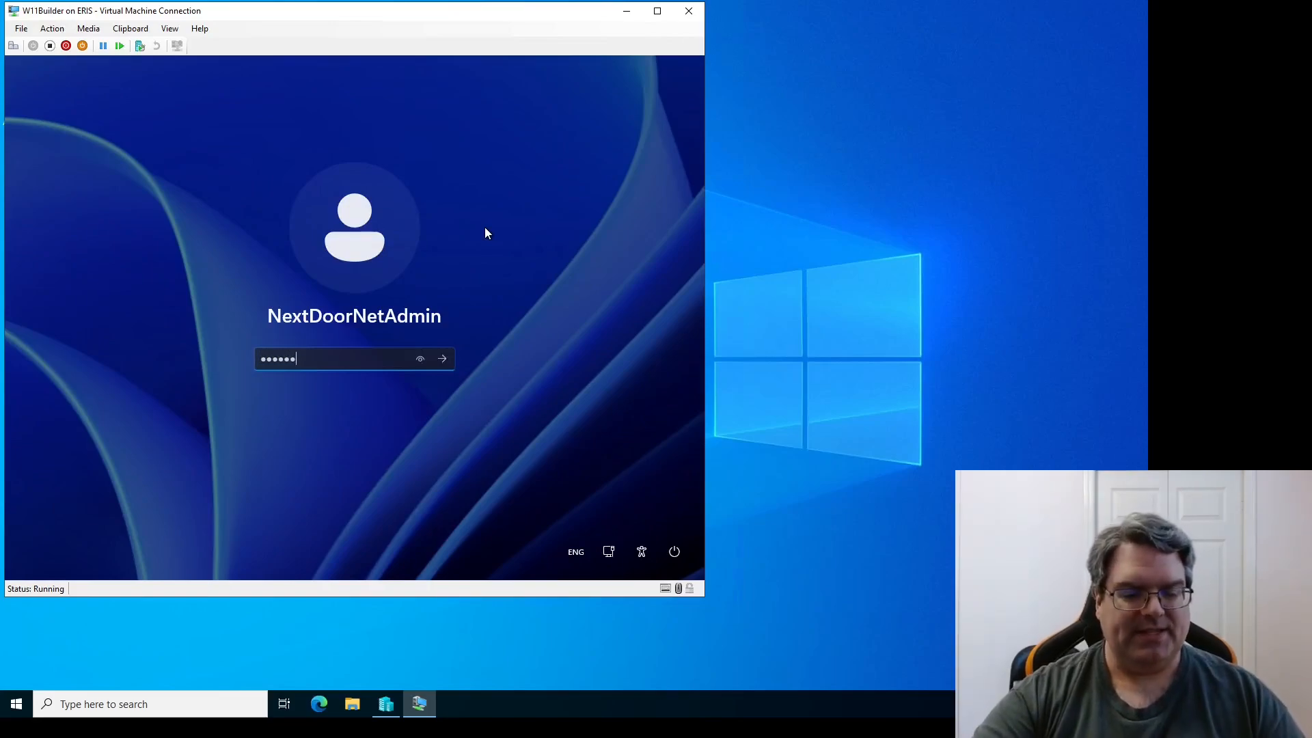
key(Return)
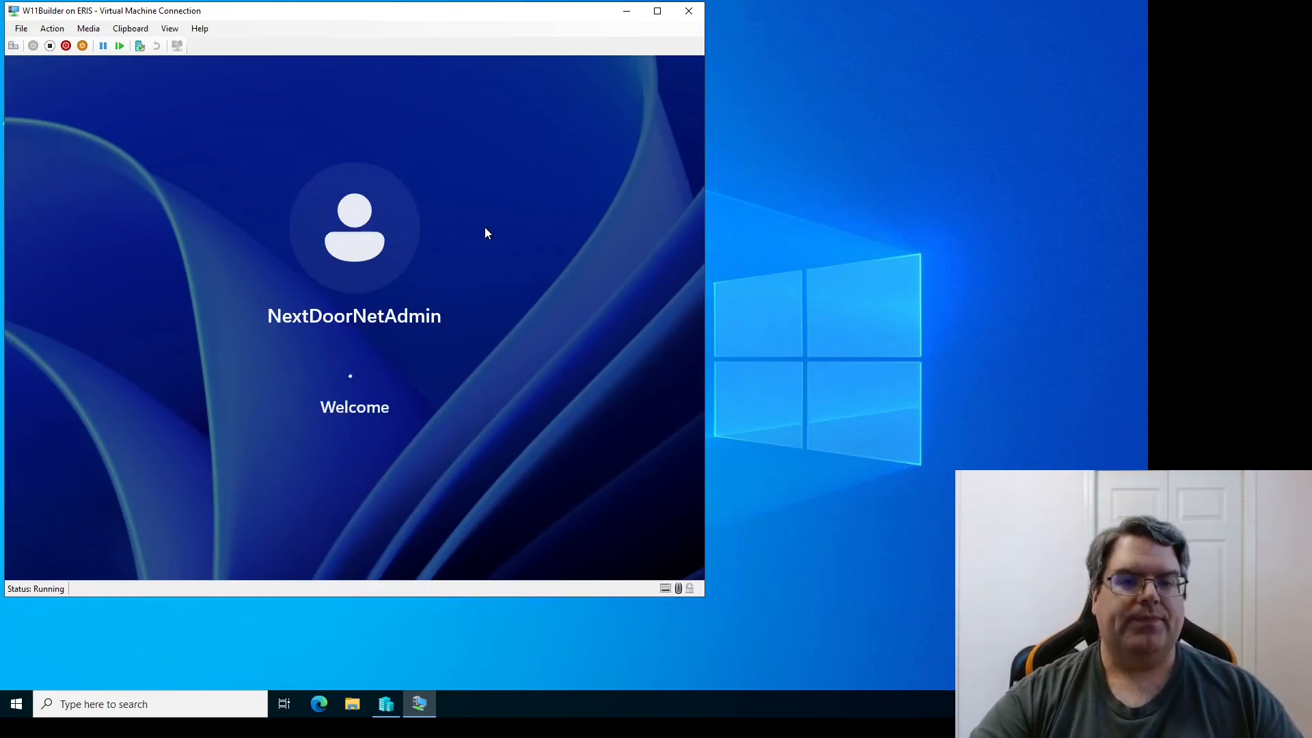
key(Return)
text(******)
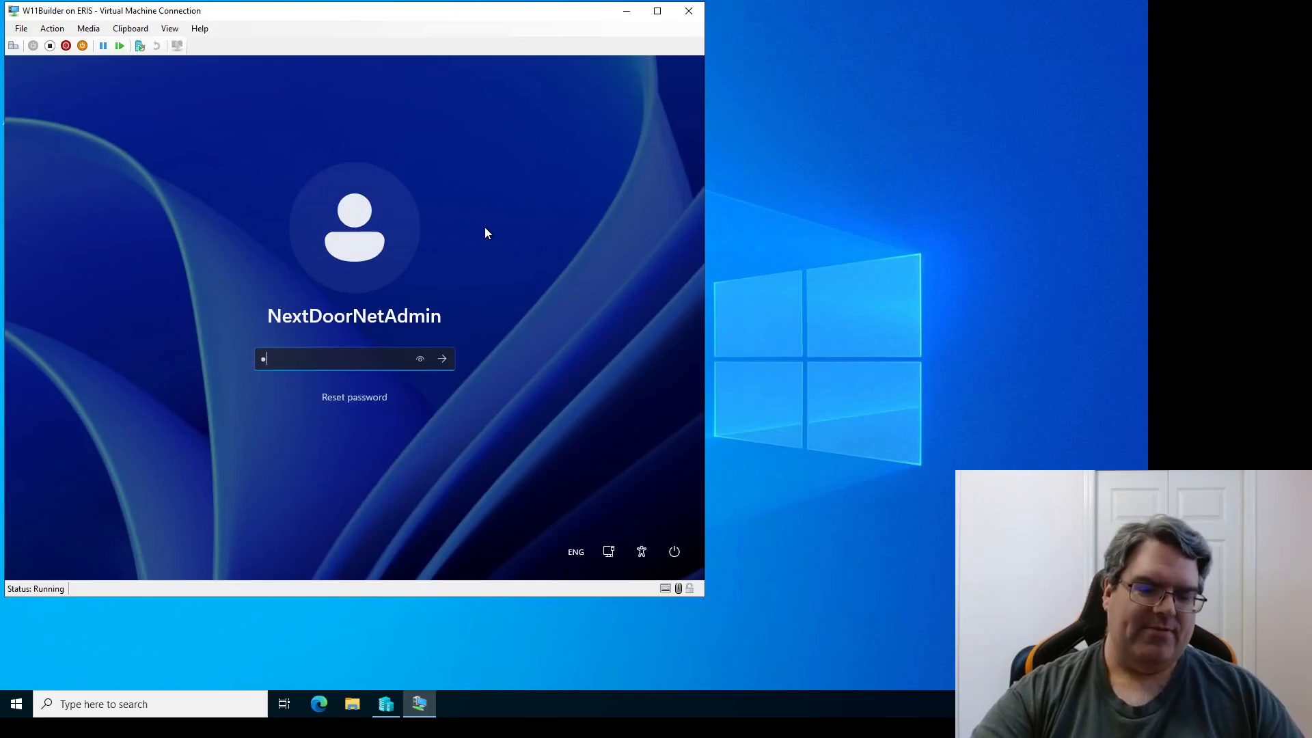
text(******)
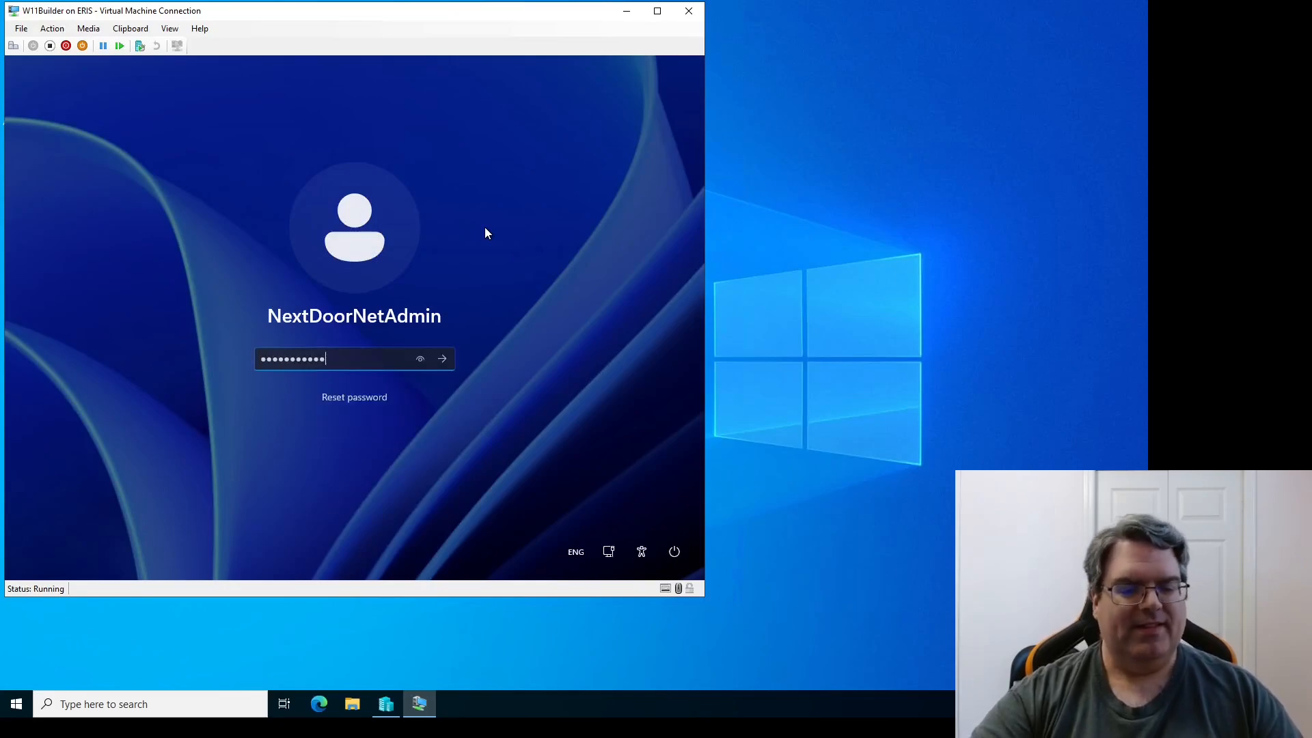
key(Return)
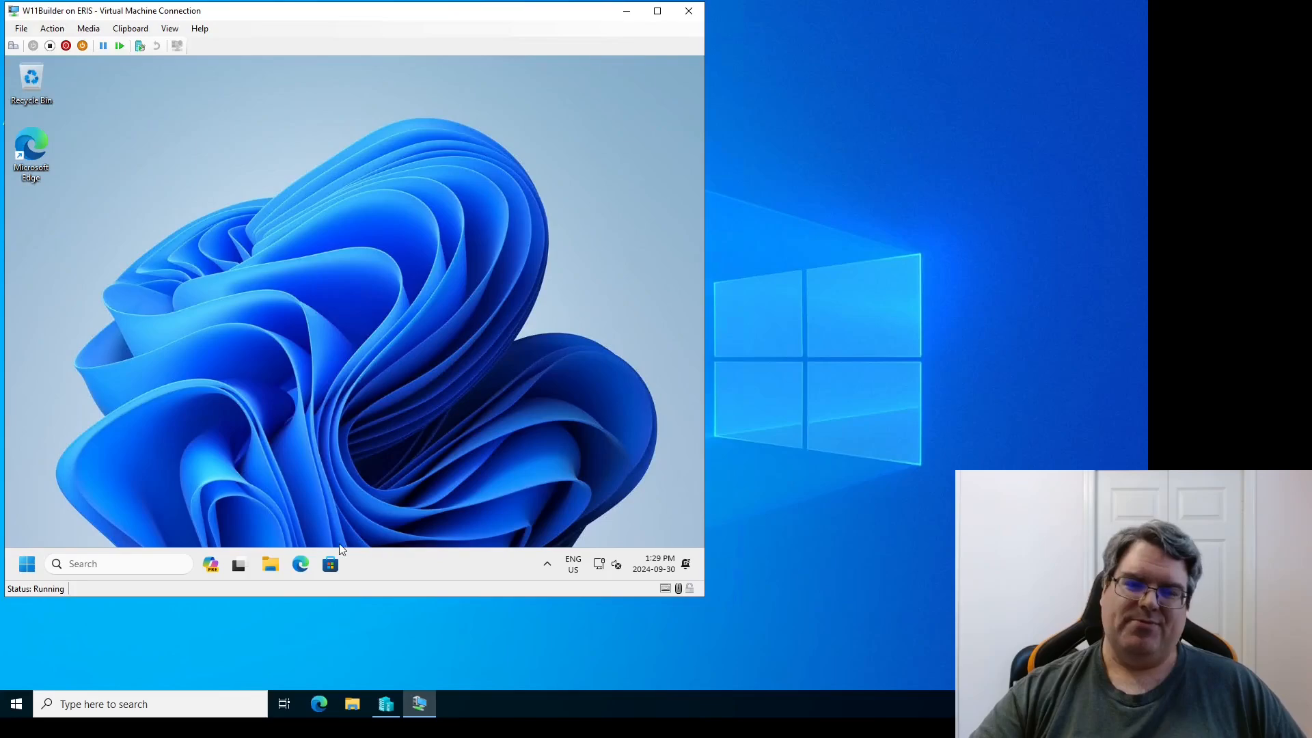
Open Microsoft Edge in the virtual machine to check its start page, and close the browser
right_click(425, 565)
click(490, 405)
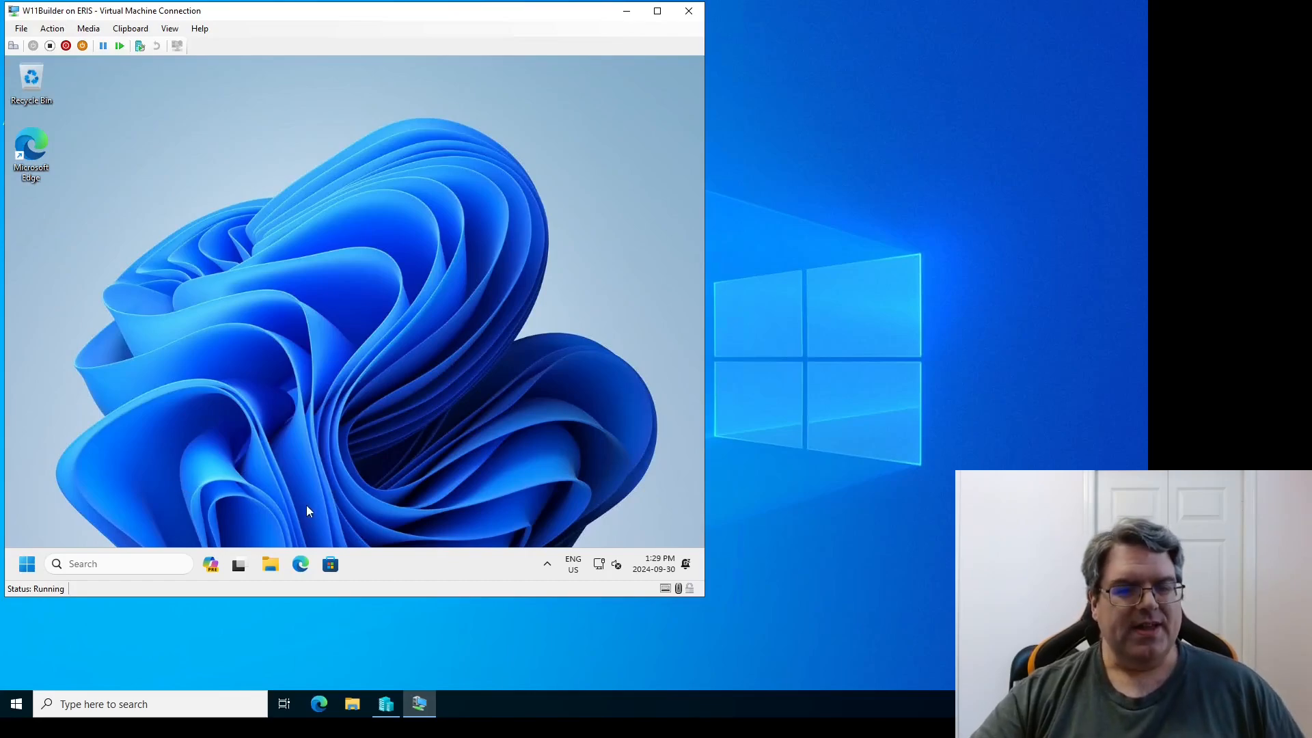
click(300, 564)
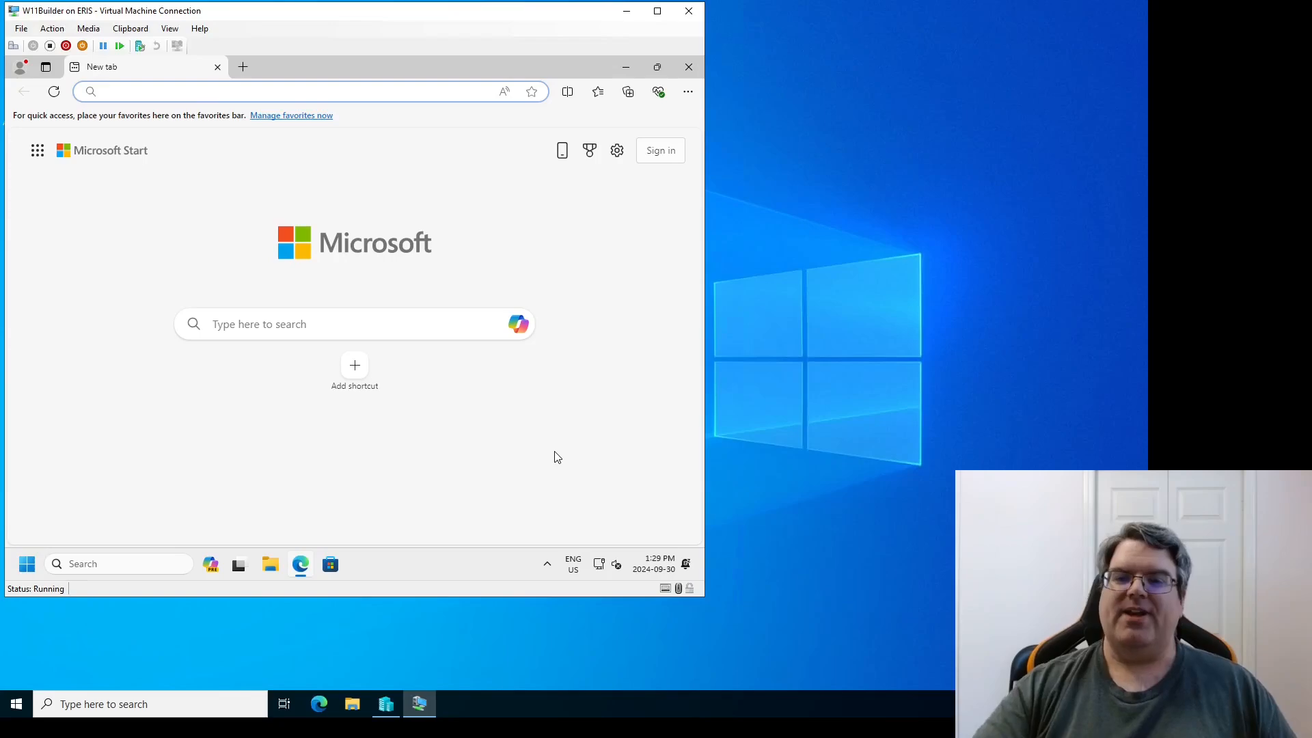
click(688, 66)
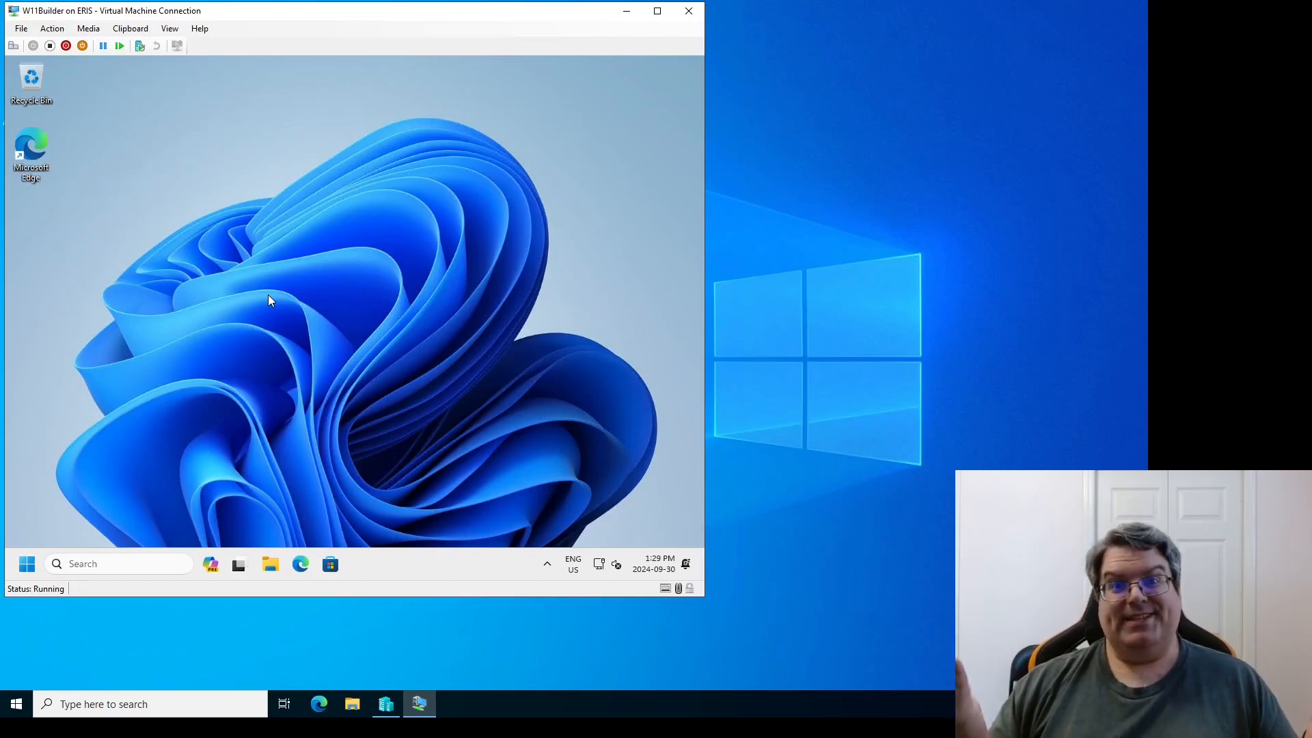
Check the Start menu's pinned and recommended items, and end the Windows session through the power options
click(22, 568)
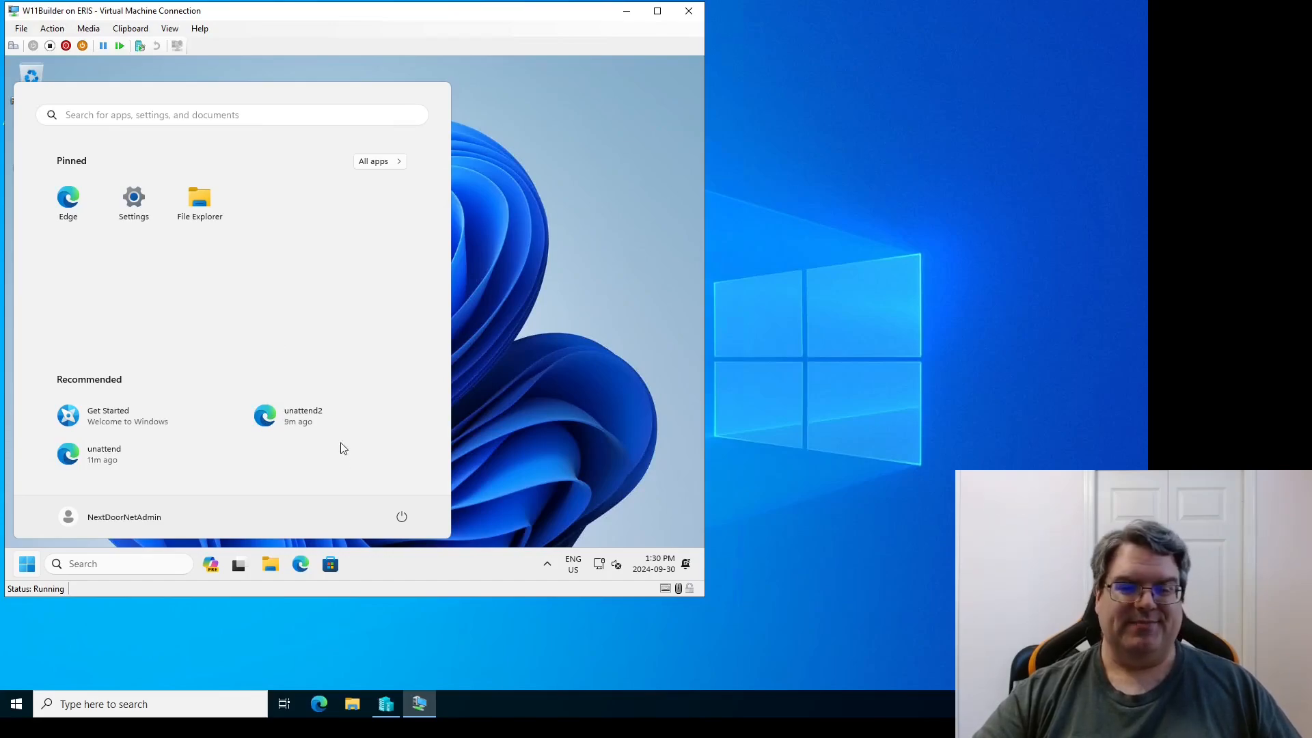
click(407, 520)
click(414, 479)
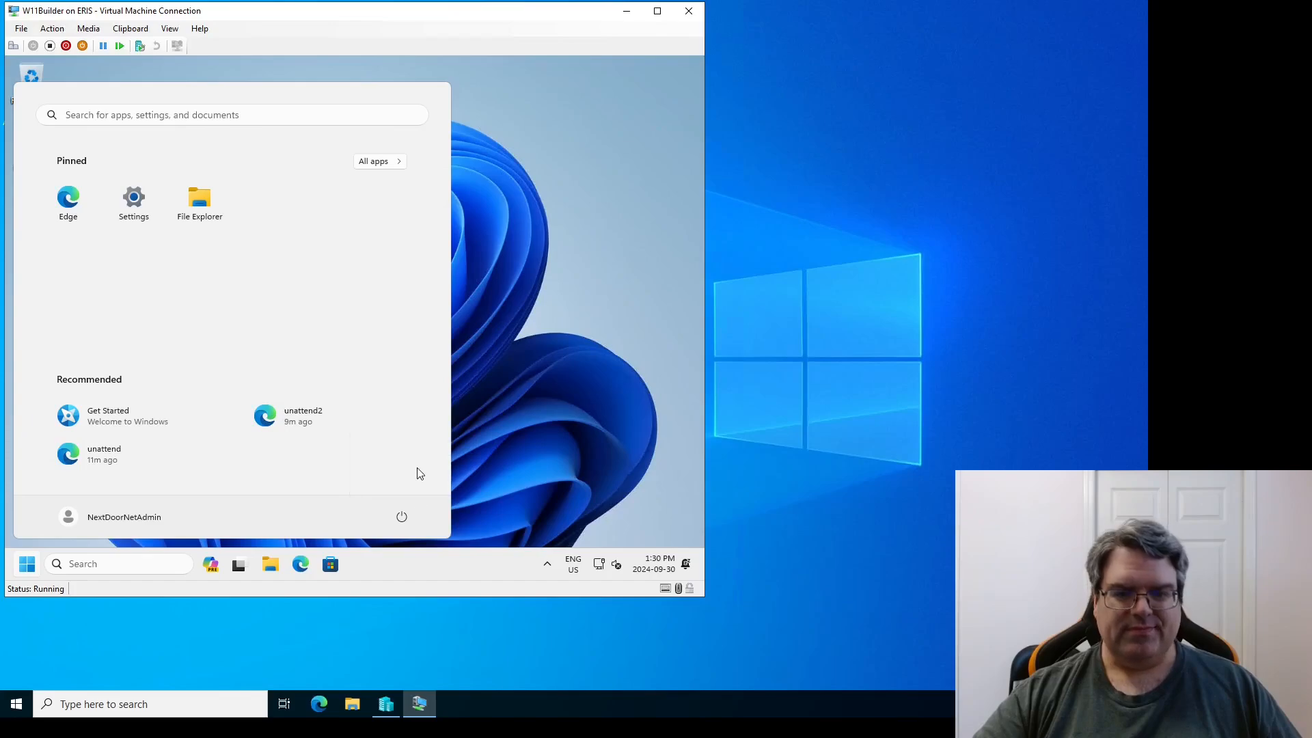